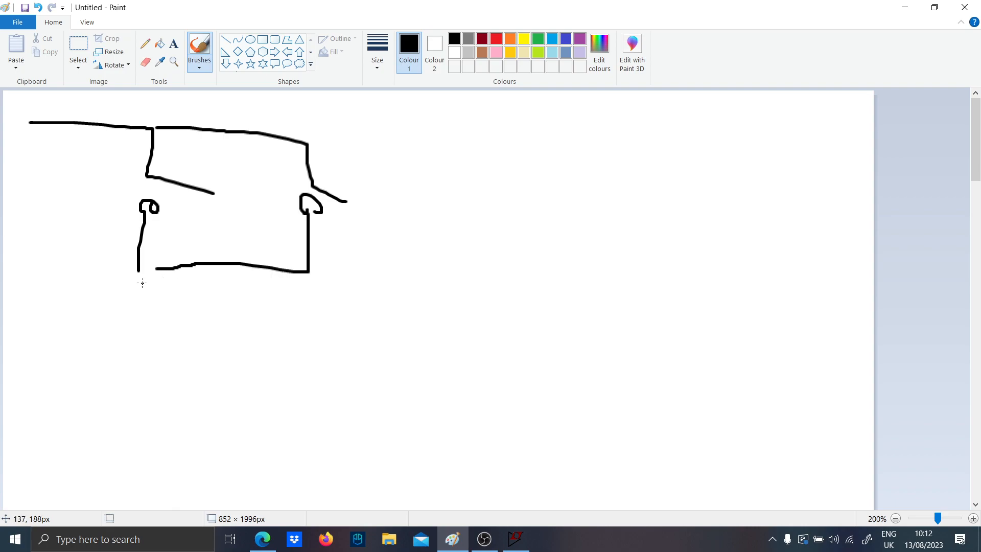
- Finish the black half-bridge sketch with the lower switches' connections, a series output inductor and an output capacitor
mouse_move(114, 403)
mouse_down()
mouse_move(120, 397)
mouse_move(132, 433)
mouse_up()
mouse_move(308, 273)
mouse_down()
mouse_move(296, 342)
mouse_move(327, 350)
mouse_up()
mouse_move(287, 377)
mouse_down()
mouse_move(295, 404)
mouse_move(160, 425)
mouse_up()
mouse_move(316, 275)
mouse_down()
mouse_move(548, 295)
mouse_move(608, 330)
mouse_move(656, 334)
mouse_up()
drag(587, 357, 666, 363)
drag(624, 375, 624, 390)
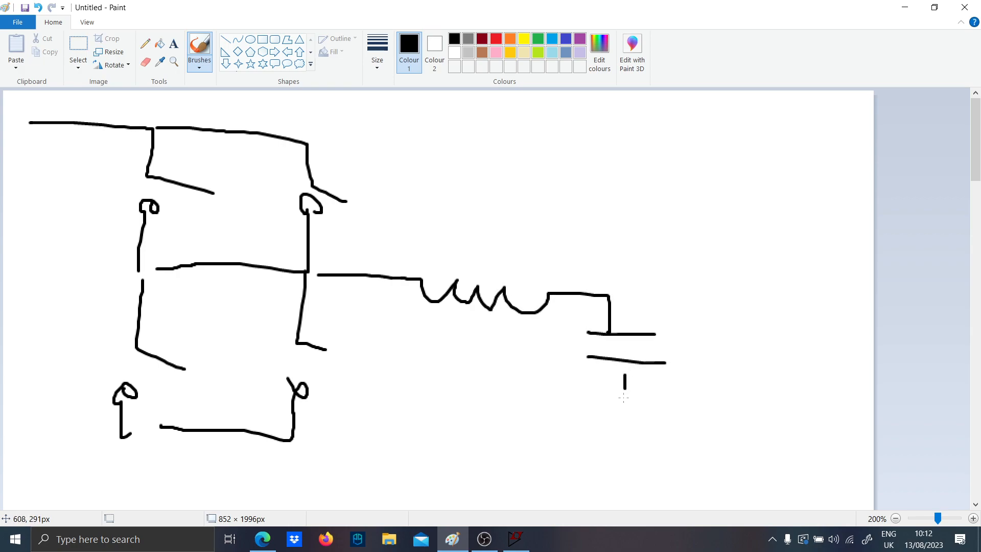
- Write "Amp" with two upward arrows in red above the output inductor
click(495, 39)
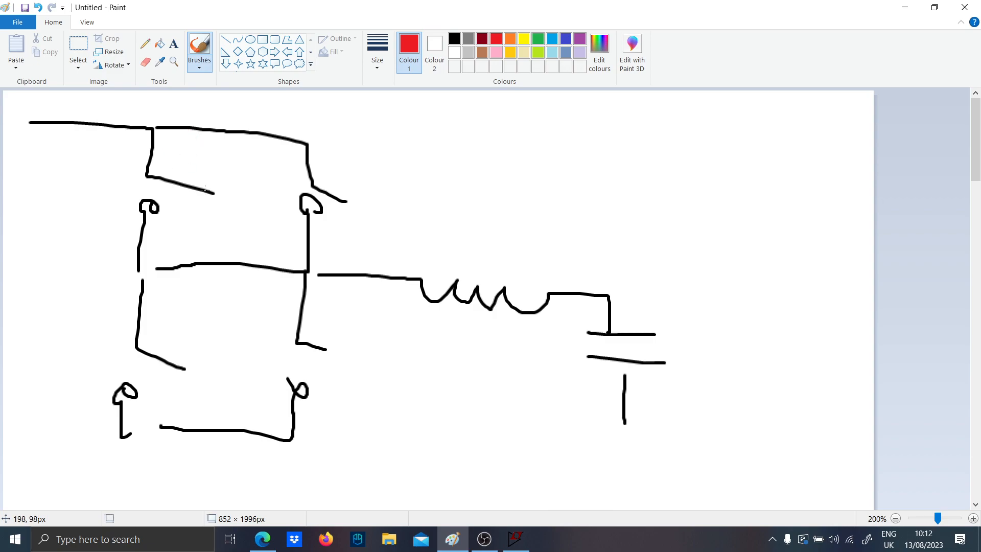
mouse_move(436, 194)
mouse_down()
mouse_move(459, 156)
mouse_move(461, 194)
mouse_up()
mouse_move(438, 178)
mouse_down()
mouse_move(502, 189)
mouse_move(496, 196)
mouse_up()
mouse_move(504, 198)
mouse_down()
mouse_move(509, 148)
mouse_move(517, 155)
mouse_up()
drag(534, 194, 543, 139)
drag(530, 145, 543, 141)
- Sketch a red half bridge of two stacked switches with an output inductor in the blank area below the black circuit
scroll(309, 256, down, 5)
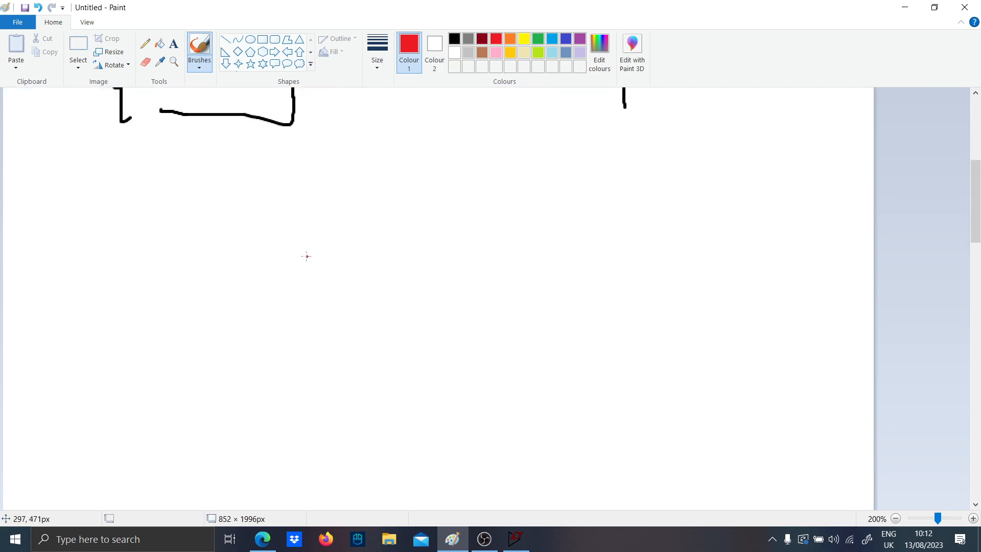
mouse_move(73, 203)
mouse_down()
mouse_move(168, 204)
mouse_move(201, 236)
mouse_move(166, 295)
mouse_move(216, 317)
mouse_move(176, 354)
mouse_up()
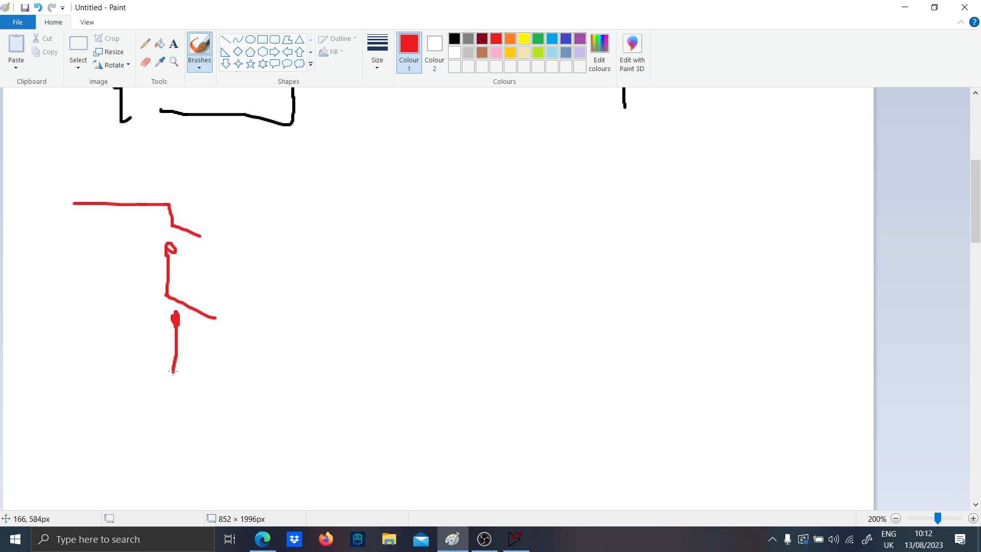
mouse_move(166, 287)
mouse_down()
mouse_move(267, 279)
mouse_move(332, 294)
mouse_up()
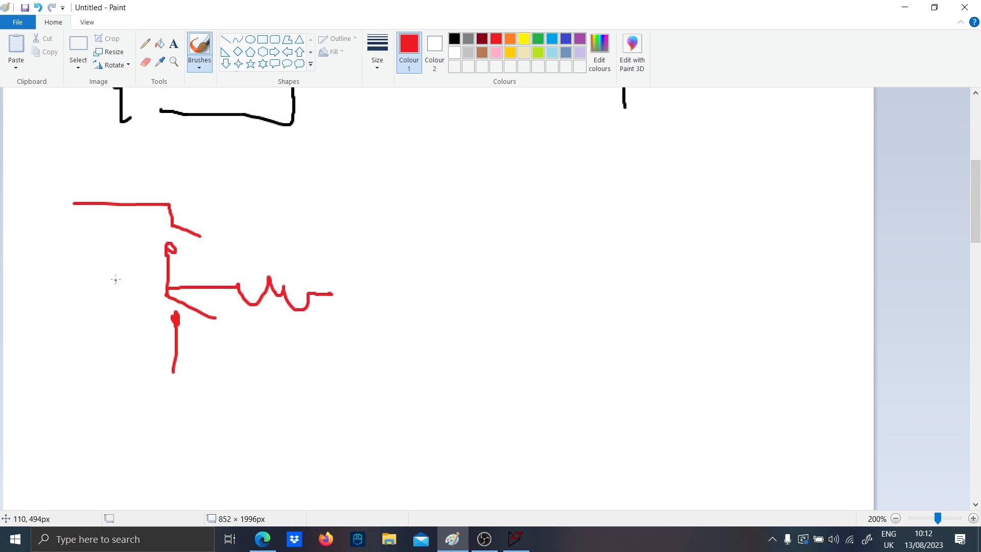
- Add a second red half bridge with its own inductor from the same supply line and join both inductors to one output
mouse_move(103, 204)
mouse_down()
mouse_move(90, 390)
mouse_move(131, 412)
mouse_up()
scroll(100, 376, down, 2)
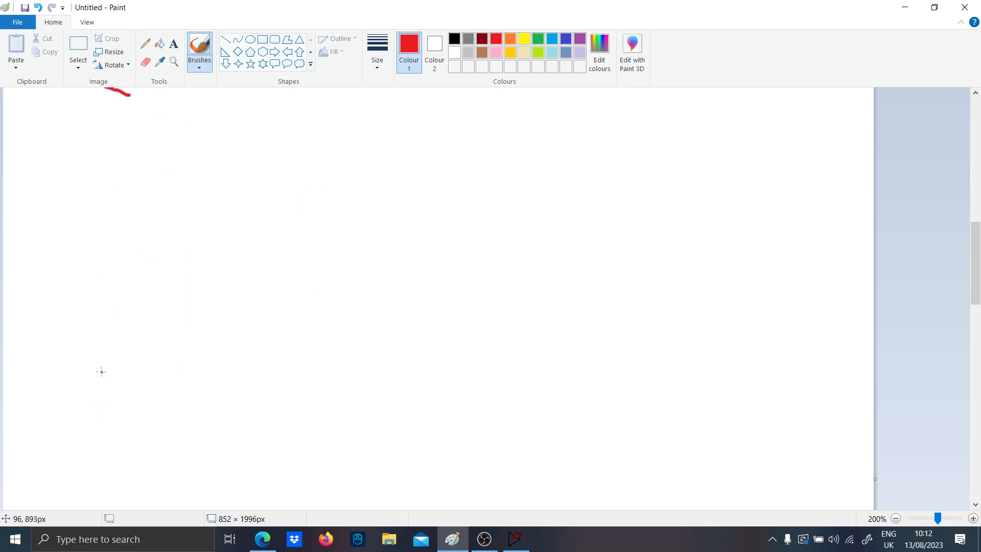
mouse_move(84, 347)
mouse_down()
mouse_move(133, 346)
mouse_move(81, 422)
mouse_up()
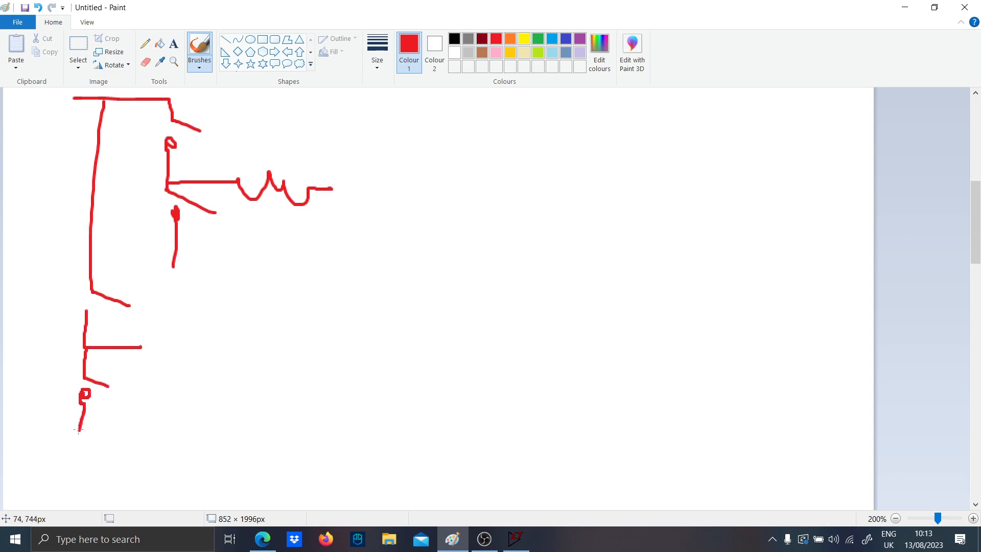
mouse_move(142, 347)
mouse_down()
mouse_move(253, 352)
mouse_move(306, 240)
mouse_move(311, 187)
mouse_up()
drag(305, 258, 370, 261)
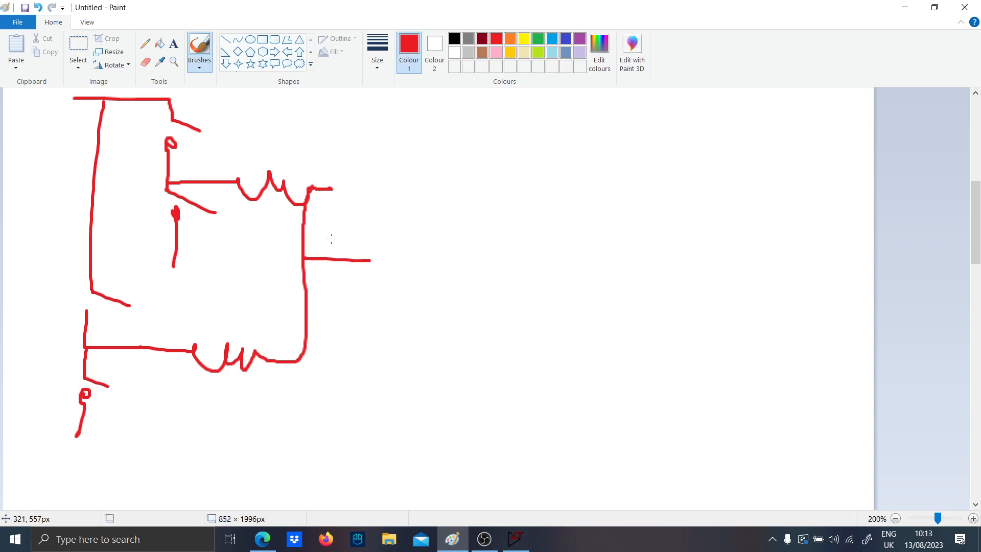
- Sketch additional parallel switches in blue beside the switches of both red half bridges
click(566, 40)
scroll(263, 189, up, 3)
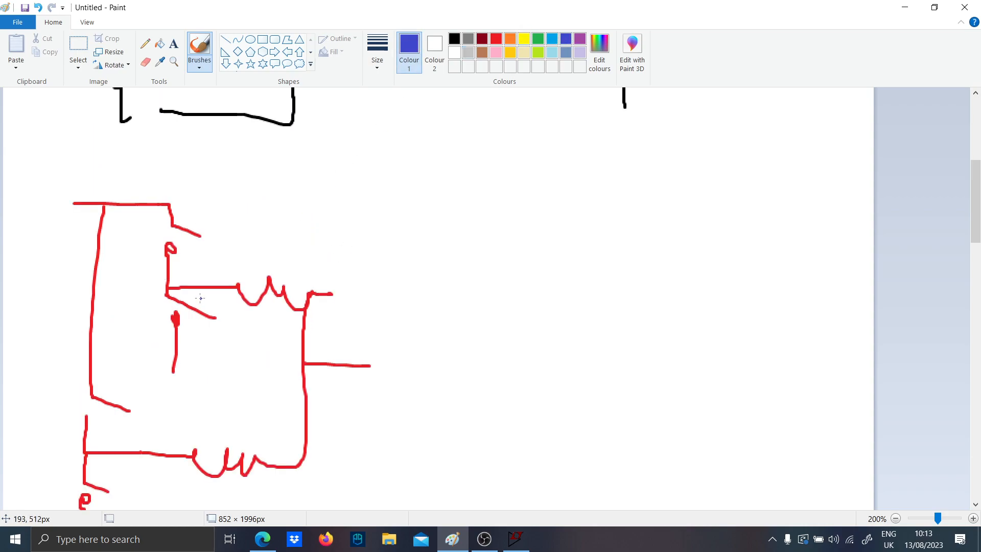
scroll(197, 281, up, 3)
scroll(192, 264, down, 4)
scroll(184, 201, up, 2)
mouse_move(167, 201)
mouse_down()
mouse_move(227, 207)
mouse_move(238, 232)
mouse_move(225, 264)
mouse_move(237, 321)
mouse_up()
mouse_move(118, 210)
mouse_down()
mouse_move(142, 328)
mouse_move(136, 423)
mouse_up()
scroll(129, 405, down, 2)
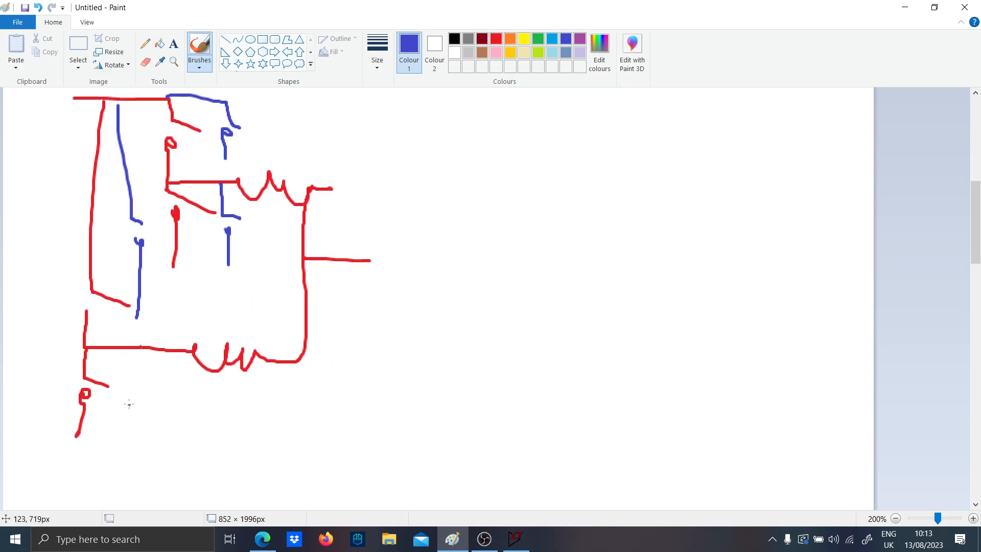
drag(132, 349, 136, 443)
- Label the four switches of the black circuit Q1, Q2, Q3 and Q4 in blue
scroll(264, 181, up, 8)
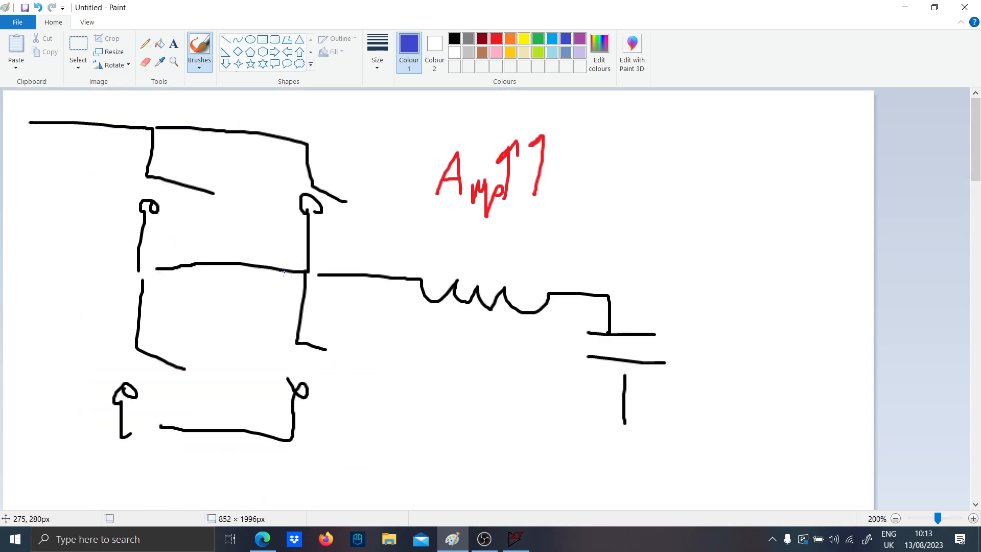
drag(89, 193, 91, 214)
drag(244, 209, 260, 225)
drag(265, 218, 266, 247)
drag(54, 344, 72, 396)
drag(82, 361, 87, 394)
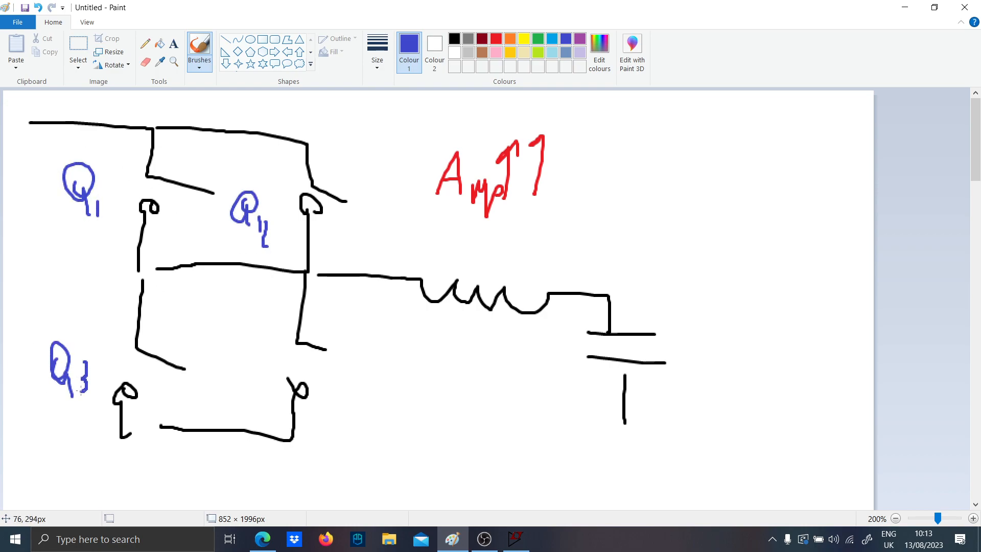
mouse_move(236, 359)
mouse_down()
mouse_move(253, 398)
mouse_move(268, 395)
mouse_up()
drag(269, 384, 270, 409)
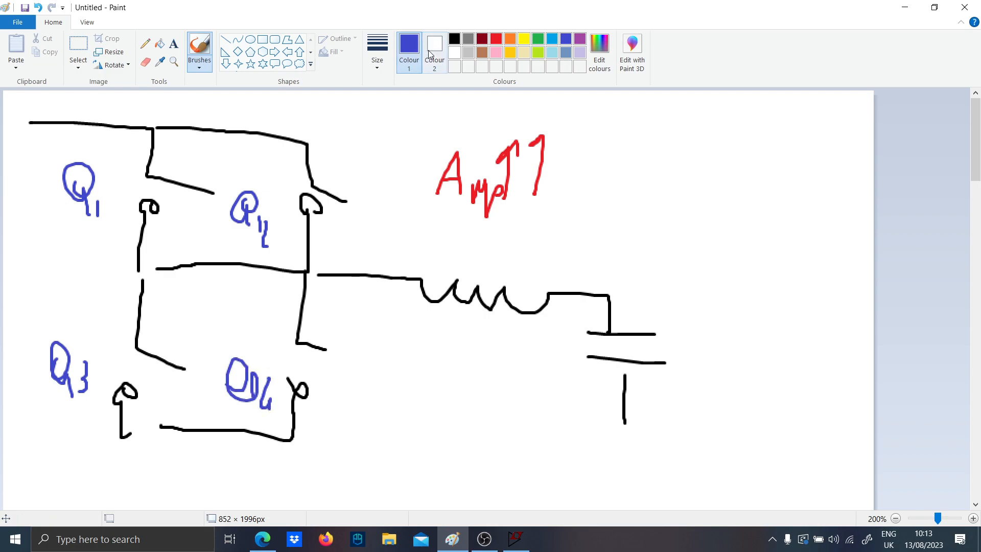
- Draw green current arrows into the two upper switches of the black circuit and mark each I/2
click(543, 38)
mouse_move(120, 125)
mouse_down()
mouse_move(156, 127)
mouse_move(156, 161)
mouse_up()
mouse_move(244, 128)
mouse_down()
mouse_move(321, 137)
mouse_move(323, 166)
mouse_up()
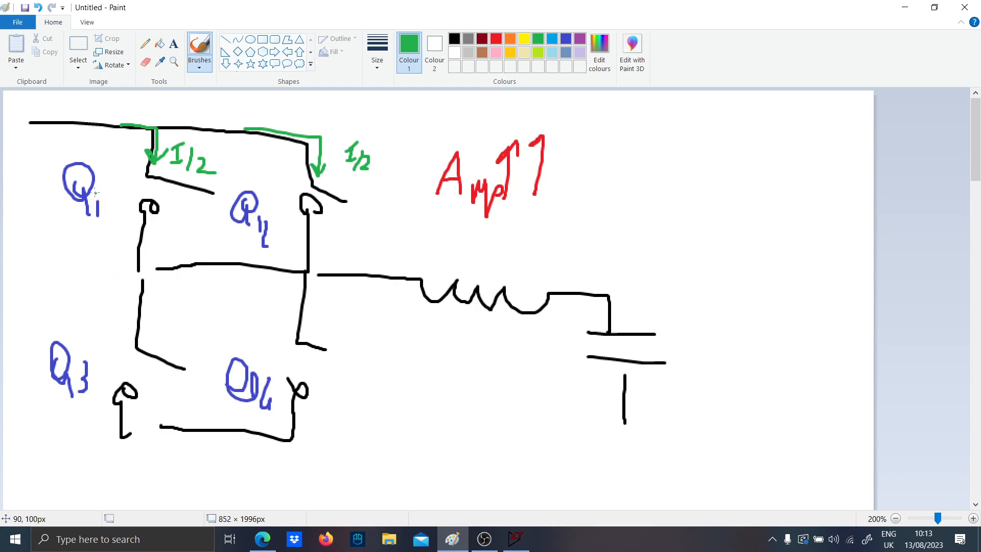
- Switch to the Infineon MOSFET paralleling PDF in Edge and circle Q1 and Q3 in the Figure 1 half bridge schematic
click(262, 539)
scroll(339, 394, up, 10)
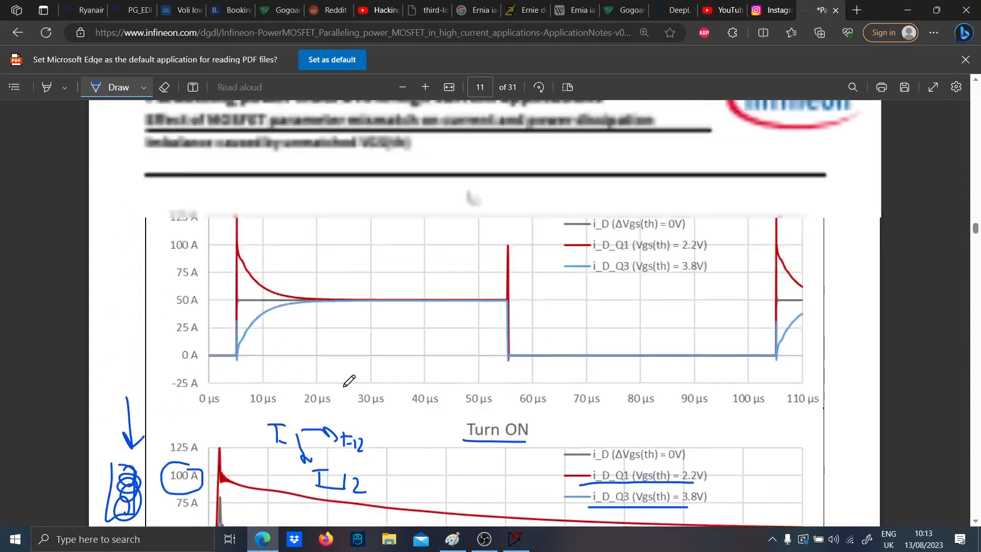
scroll(340, 327, up, 15)
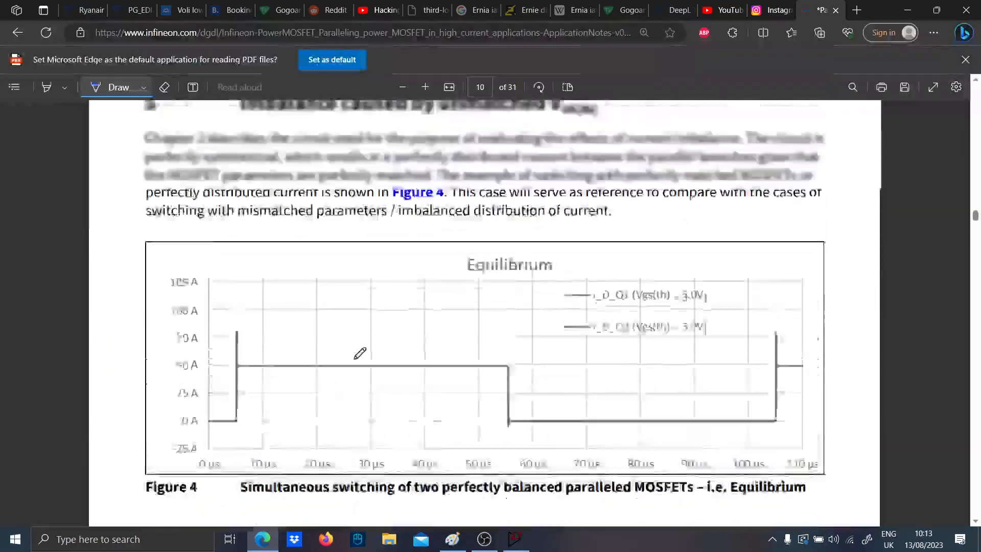
scroll(388, 404, up, 15)
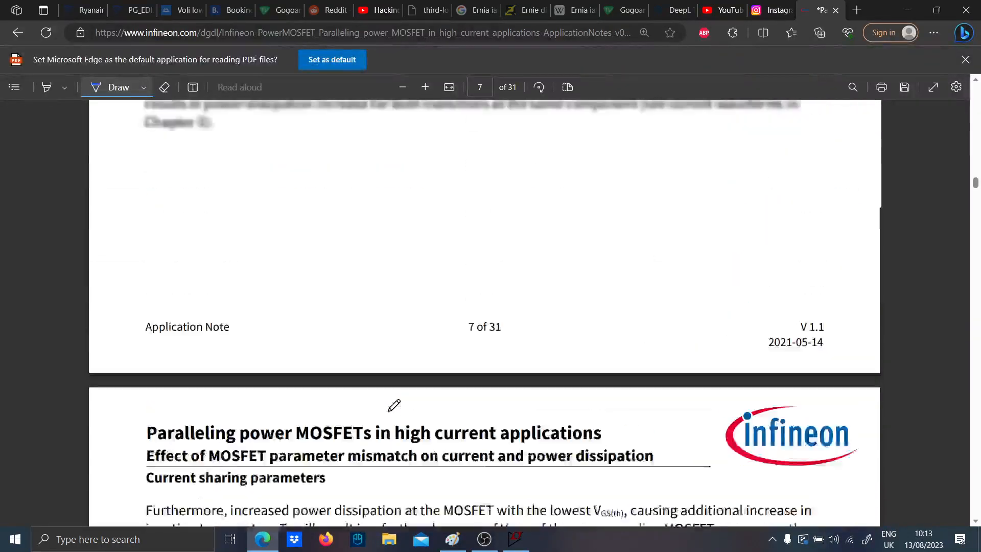
scroll(402, 419, up, 15)
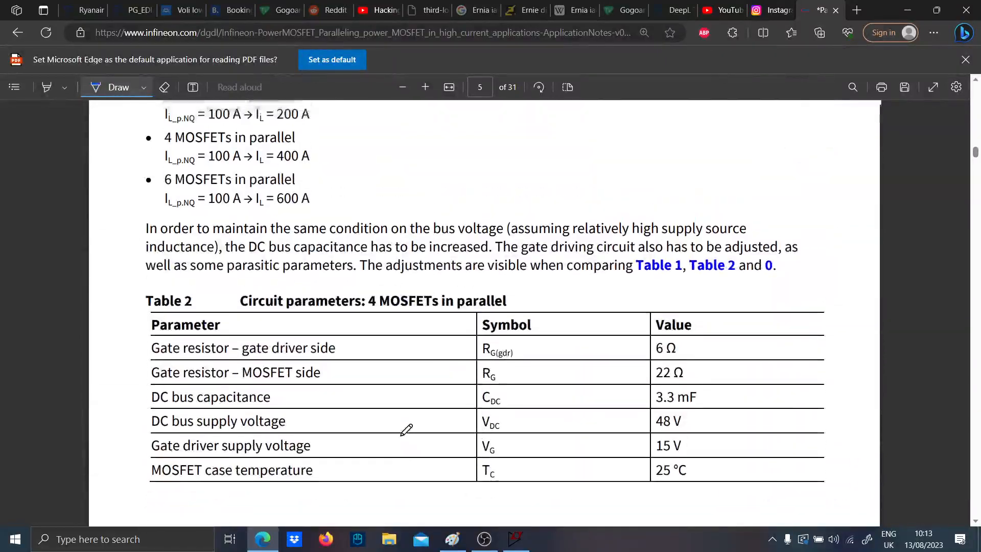
scroll(471, 397, down, 1)
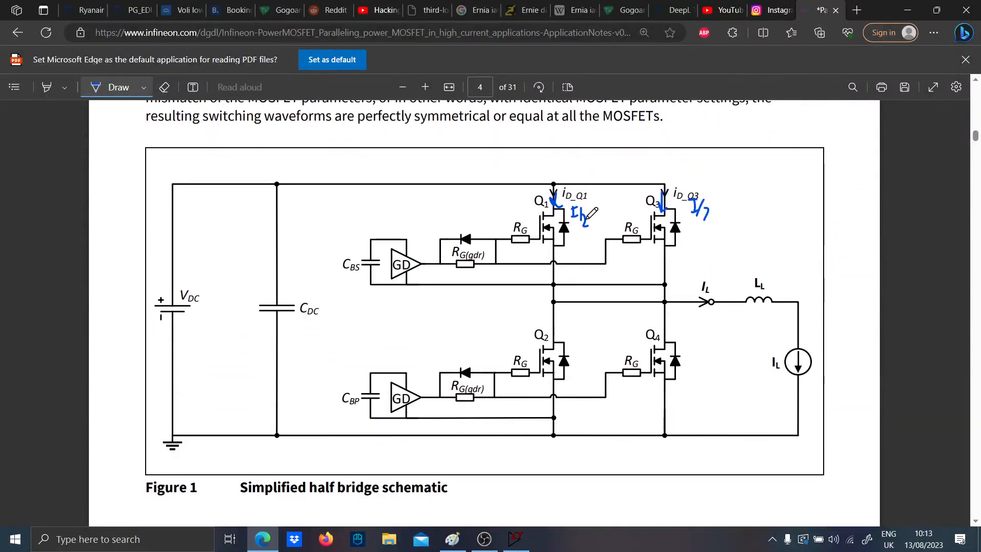
mouse_move(546, 193)
mouse_down()
mouse_move(527, 205)
mouse_move(542, 215)
mouse_move(552, 200)
mouse_up()
mouse_move(645, 191)
mouse_down()
mouse_move(664, 197)
mouse_move(629, 213)
mouse_up()
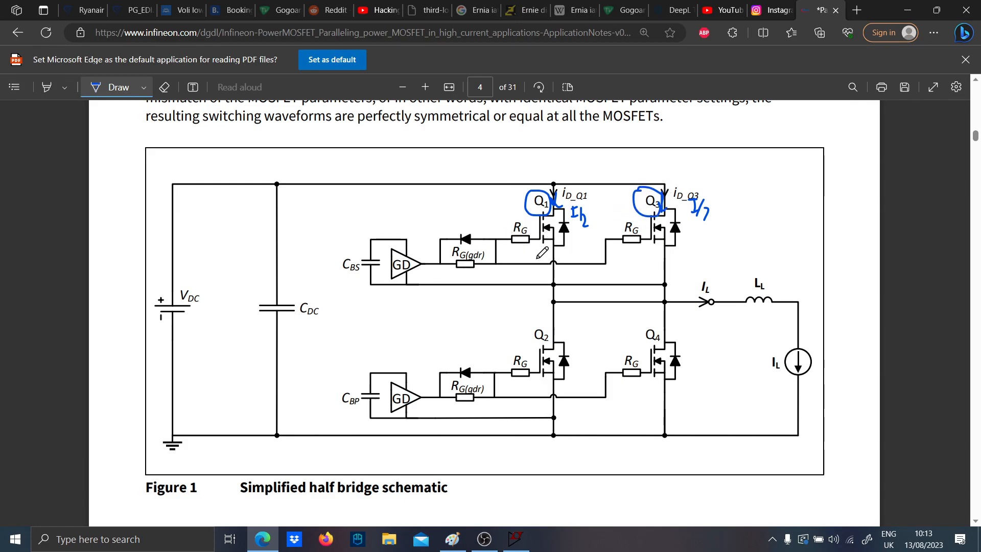
- Draw two lines with inductor coils on Figure 1, one leading toward Q1's gate and one along the line below Q3
scroll(591, 227, down, 1)
scroll(575, 226, up, 1)
drag(399, 209, 494, 209)
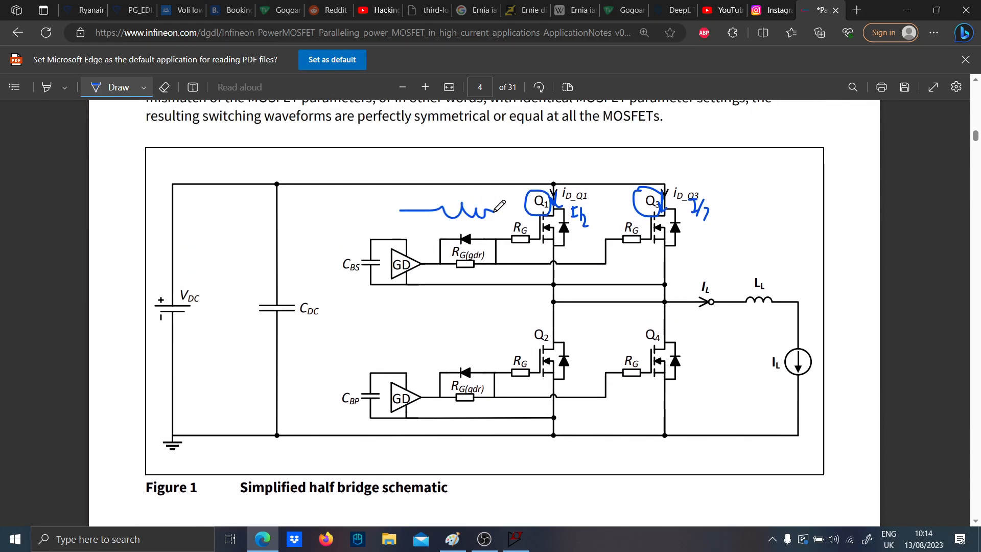
drag(481, 281, 641, 280)
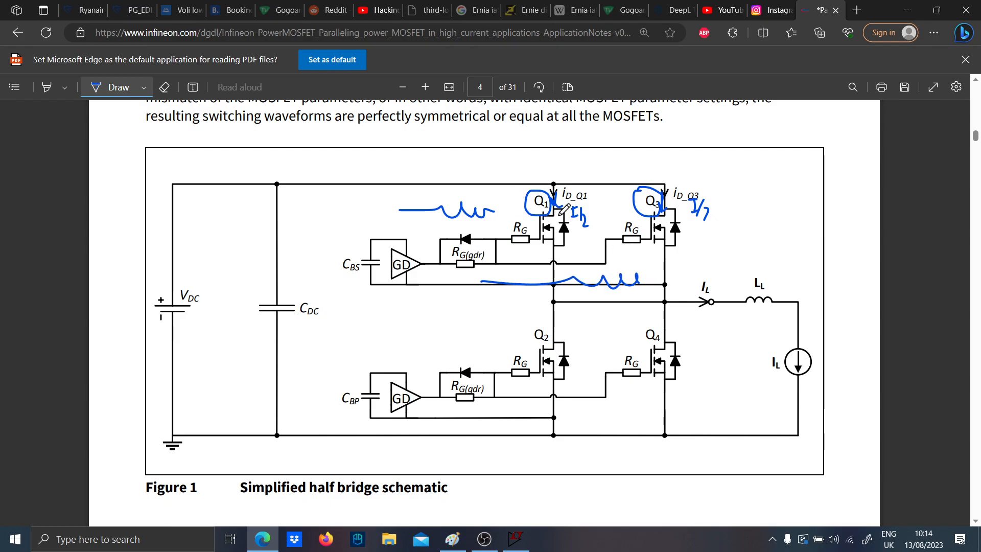
- On the page 11 Turn ON plot, circle the early red Q1 curve, link it to its legend entry and point an arrow at the Q3 curve
scroll(460, 264, down, 4)
scroll(465, 257, down, 20)
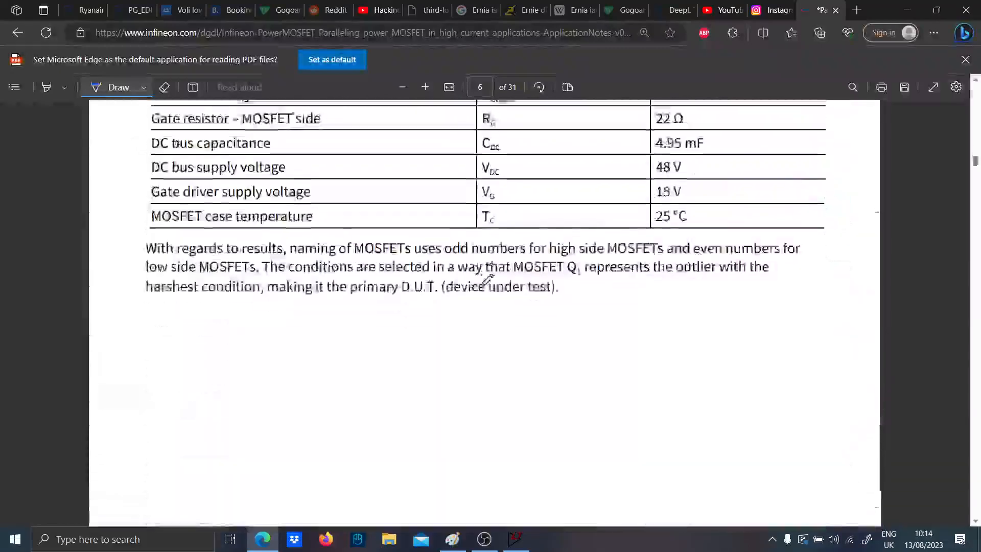
scroll(491, 290, down, 20)
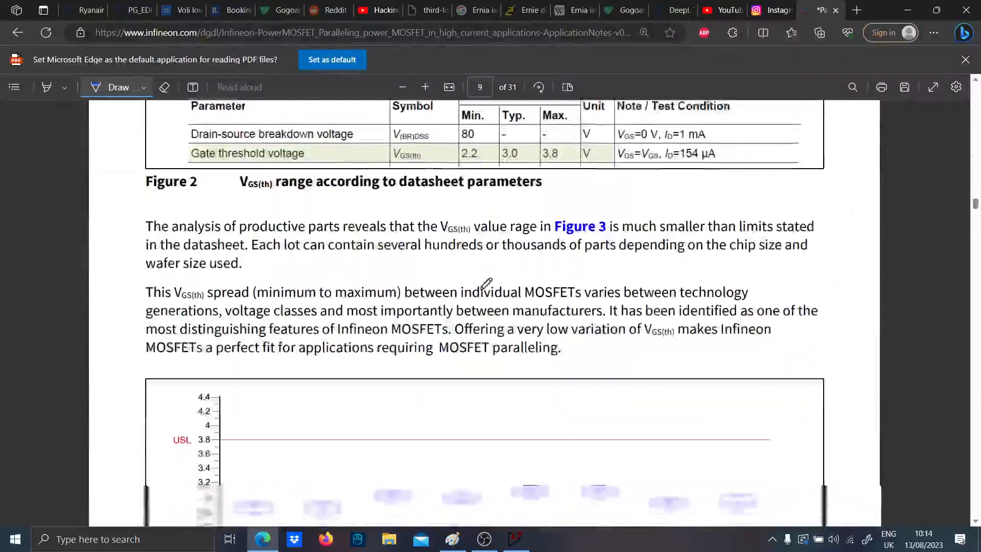
scroll(466, 277, down, 20)
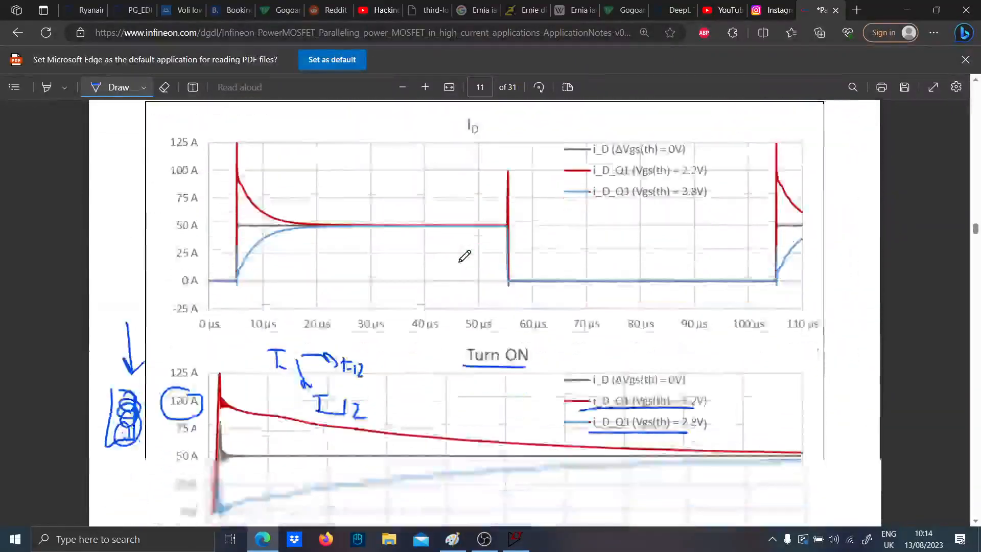
scroll(434, 291, up, 4)
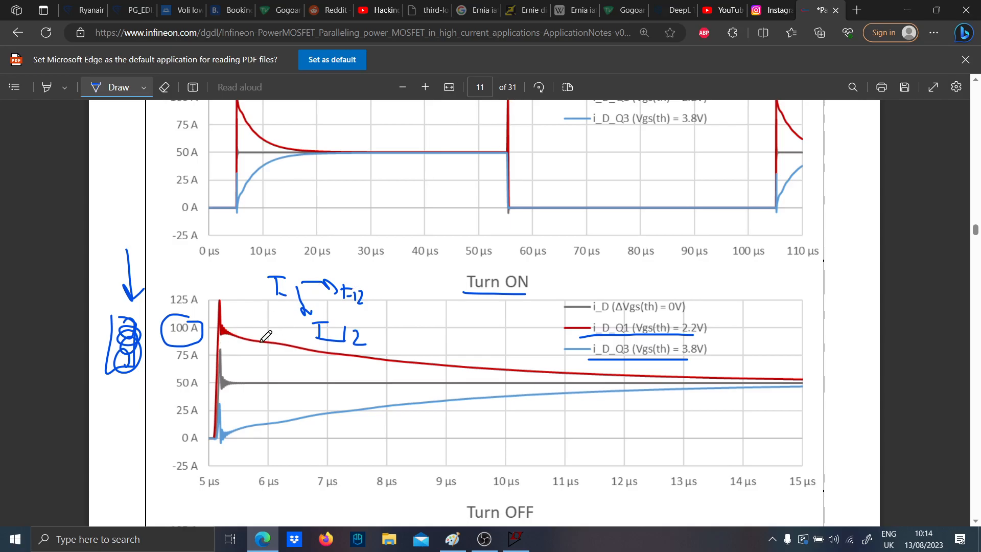
mouse_move(227, 341)
mouse_down()
mouse_move(416, 373)
mouse_move(430, 349)
mouse_move(251, 314)
mouse_move(248, 341)
mouse_up()
mouse_move(444, 351)
mouse_down()
mouse_move(450, 339)
mouse_move(578, 314)
mouse_move(584, 323)
mouse_up()
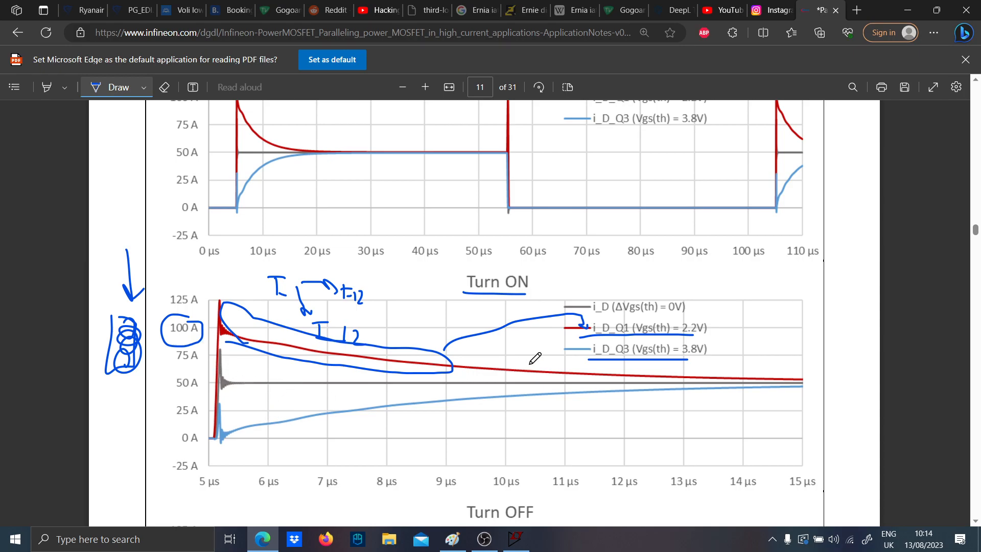
mouse_move(390, 464)
mouse_down()
mouse_move(355, 407)
mouse_move(339, 423)
mouse_move(359, 419)
mouse_move(350, 418)
mouse_up()
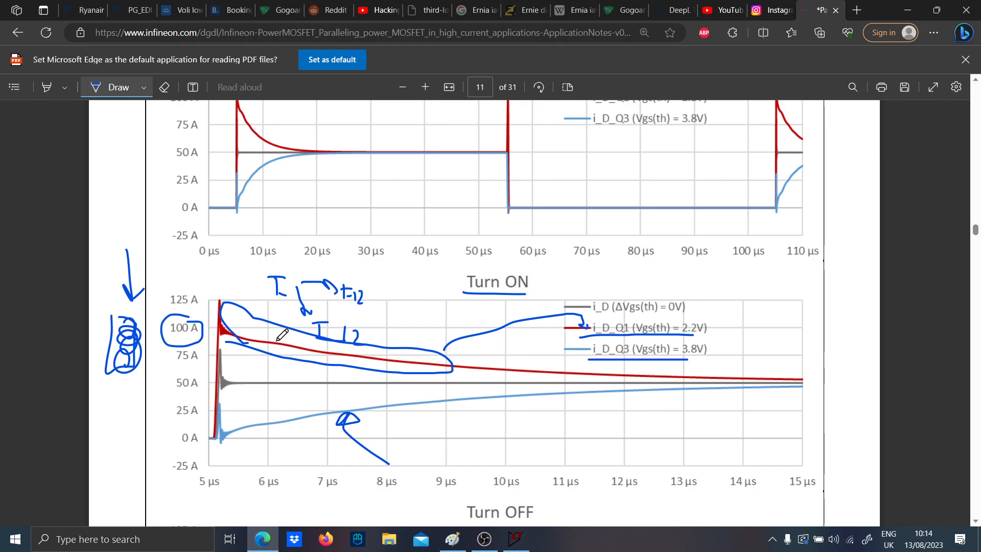
- Switch to LTspice, create a new blank schematic and close the Draft3 tab
click(515, 539)
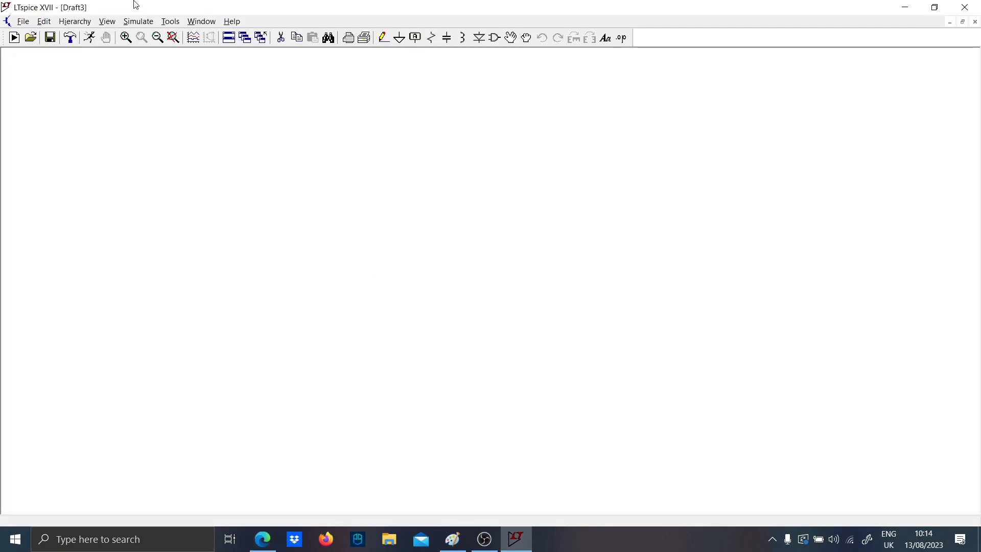
click(13, 37)
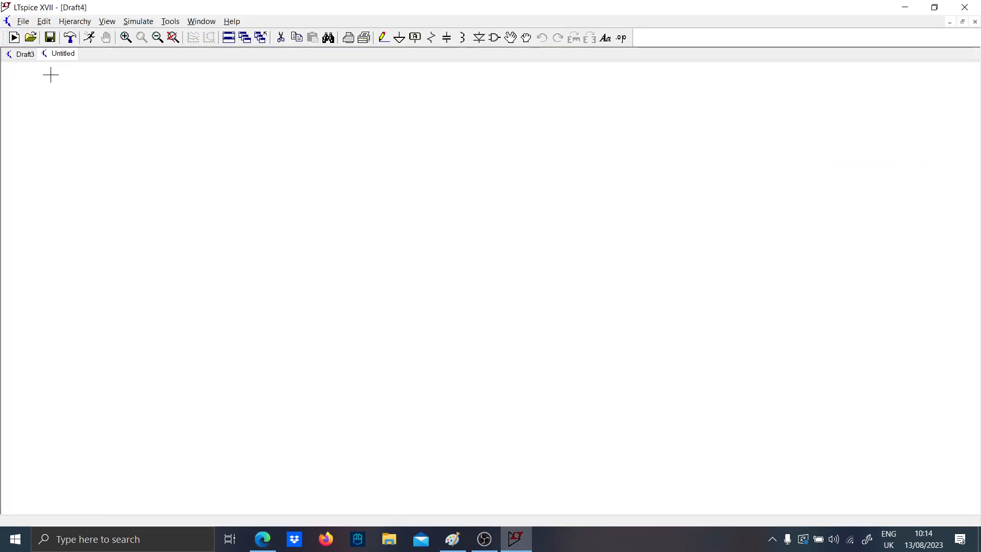
right_click(17, 60)
click(41, 80)
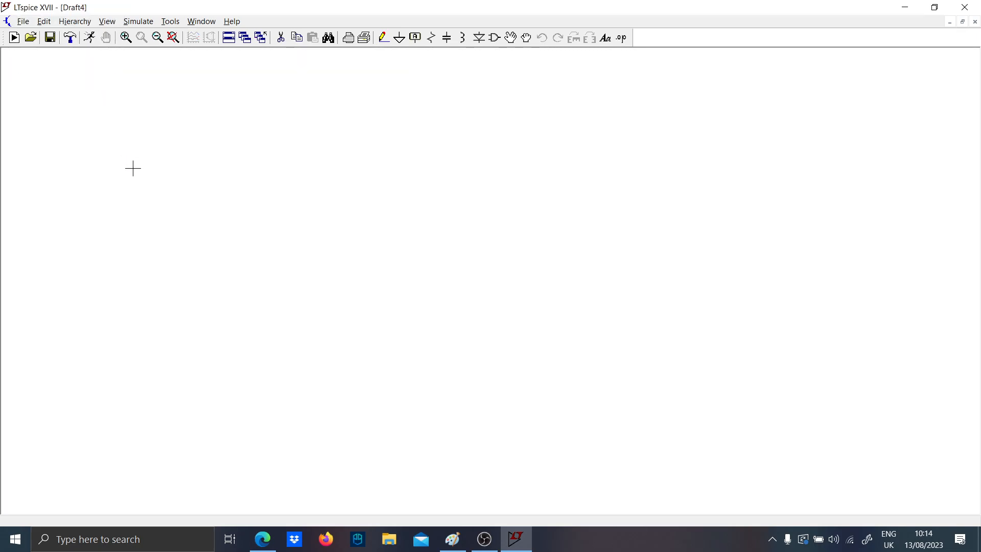
key(F2)
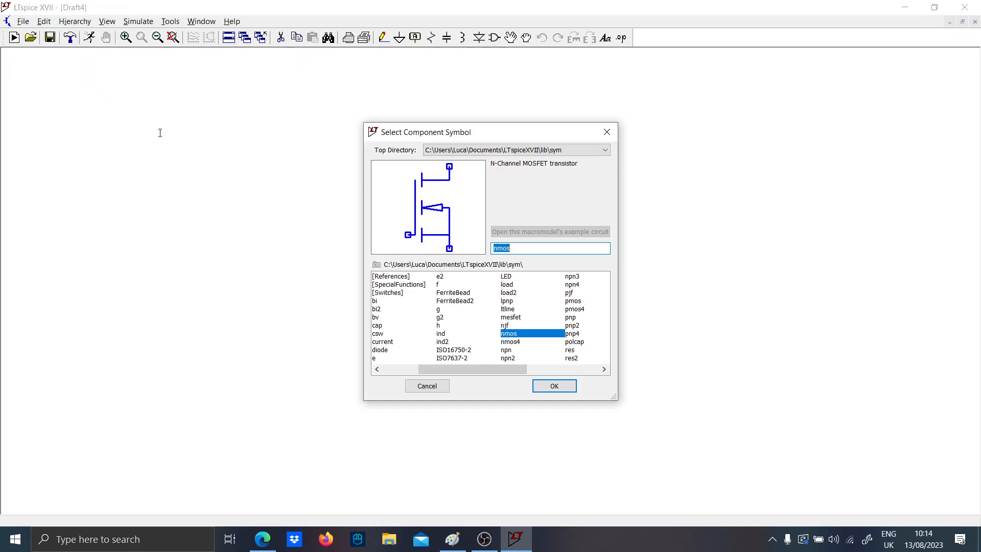
key(Escape)
key(F2)
key(Escape)
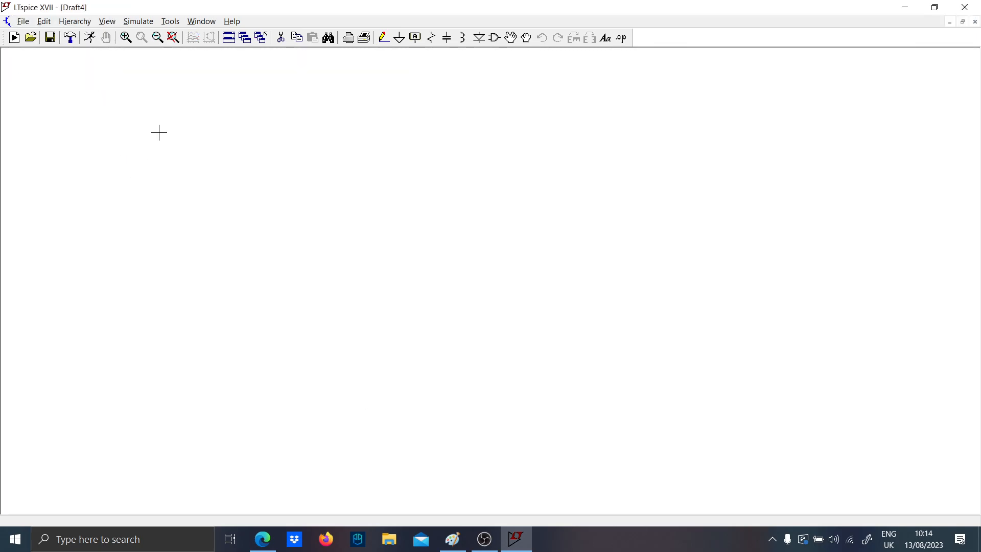
text(sm)
key(Caps_Lock)
text(R)
key(Caps_Lock)
key(Return)
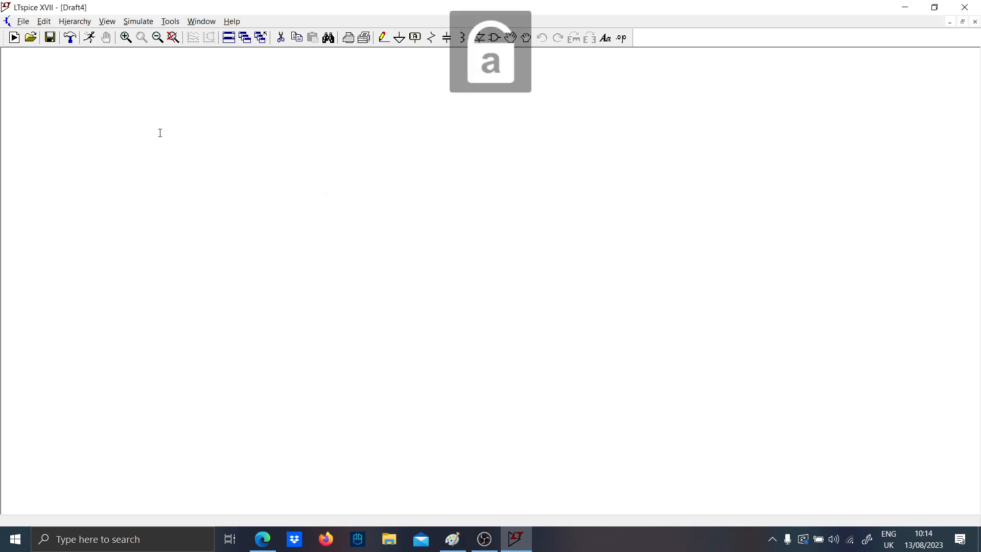
- Open the existing Flybuck schematic from the saved LTspice schematics
click(31, 37)
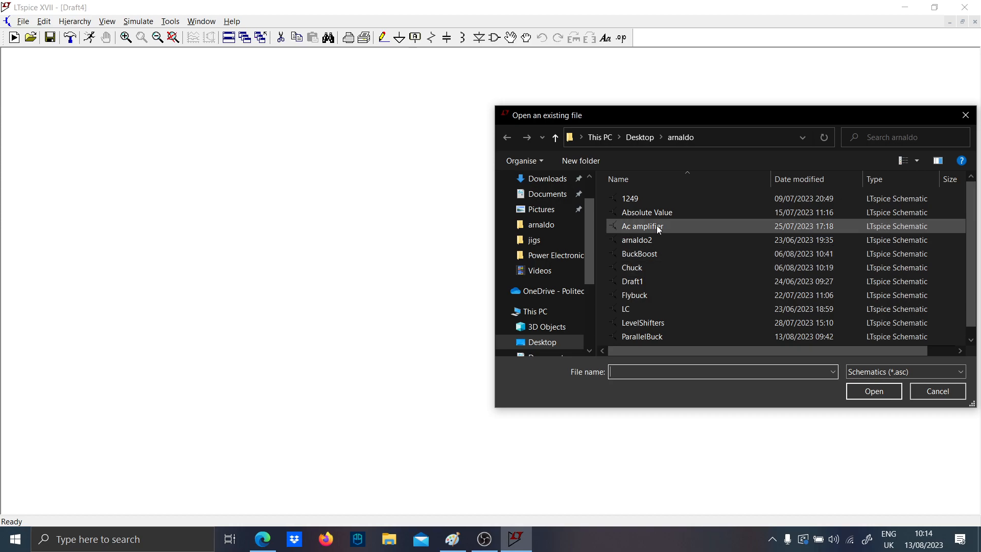
scroll(666, 256, down, 1)
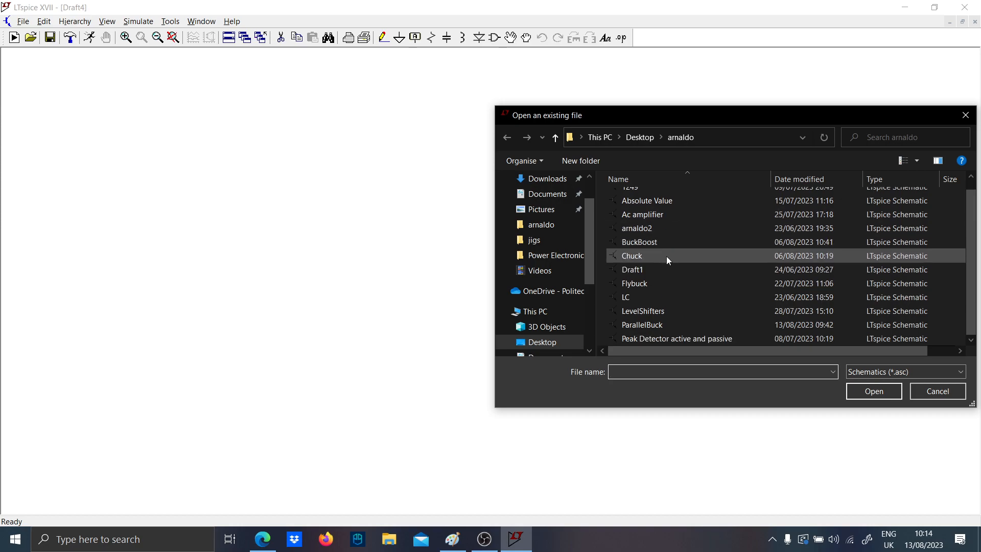
double_click(665, 284)
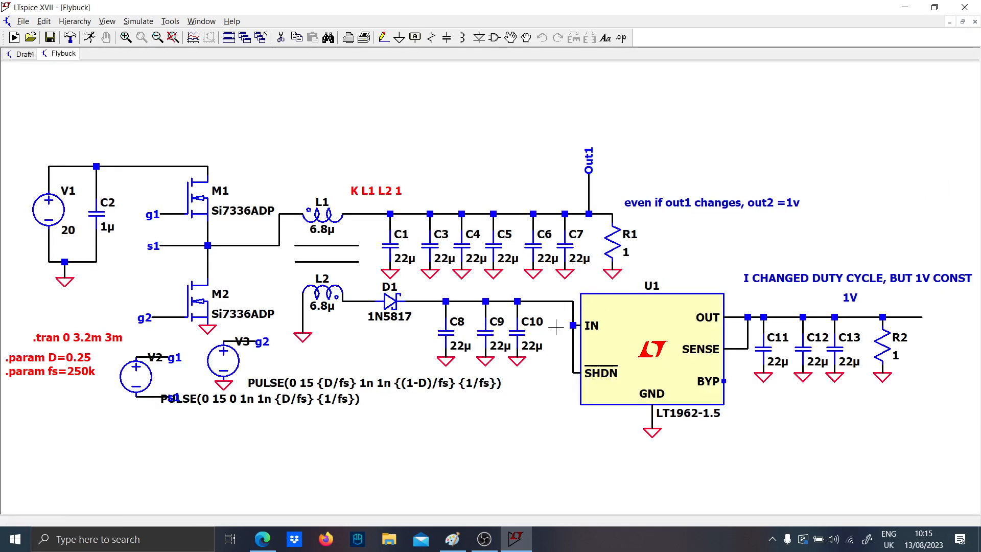
- Copy the two PULSE gate sources with the .tran and .param directives from Flybuck into Draft4, and close Flybuck
drag(309, 438, 2, 330)
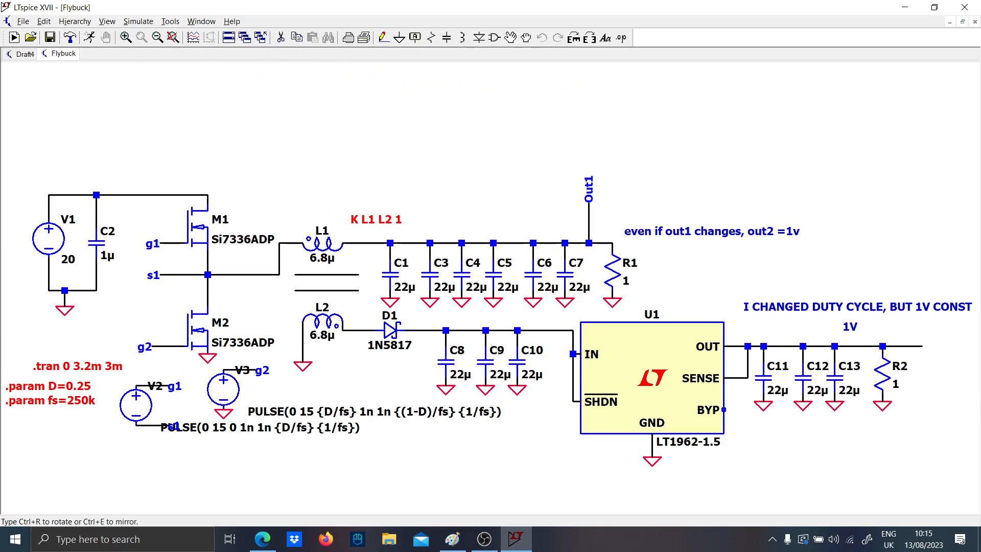
click(24, 54)
click(287, 197)
key(space)
key(Delete)
click(574, 220)
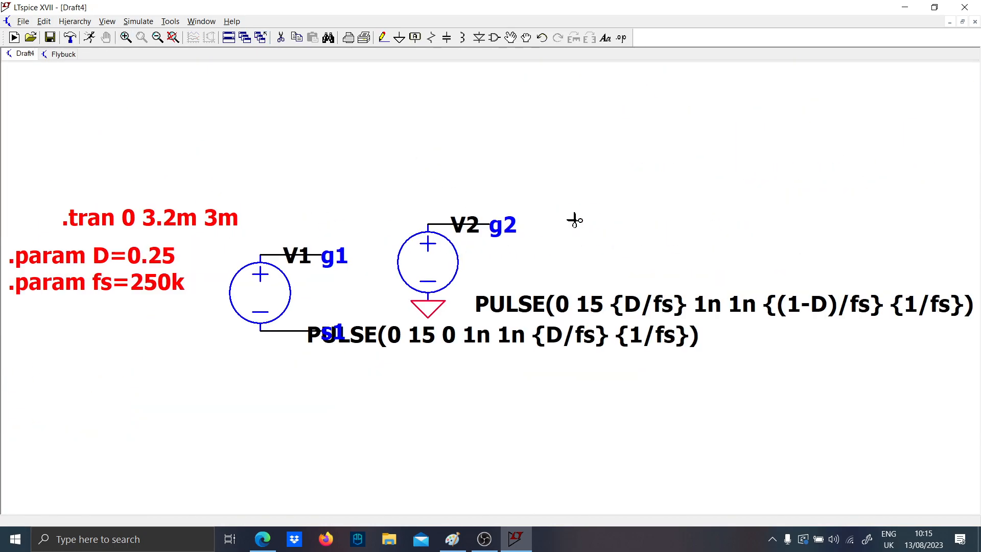
right_click(64, 53)
click(87, 74)
- Run the simulation, plot V(g1,s1) and V(g2), and zoom in on one switching pulse to check their overlap
click(90, 37)
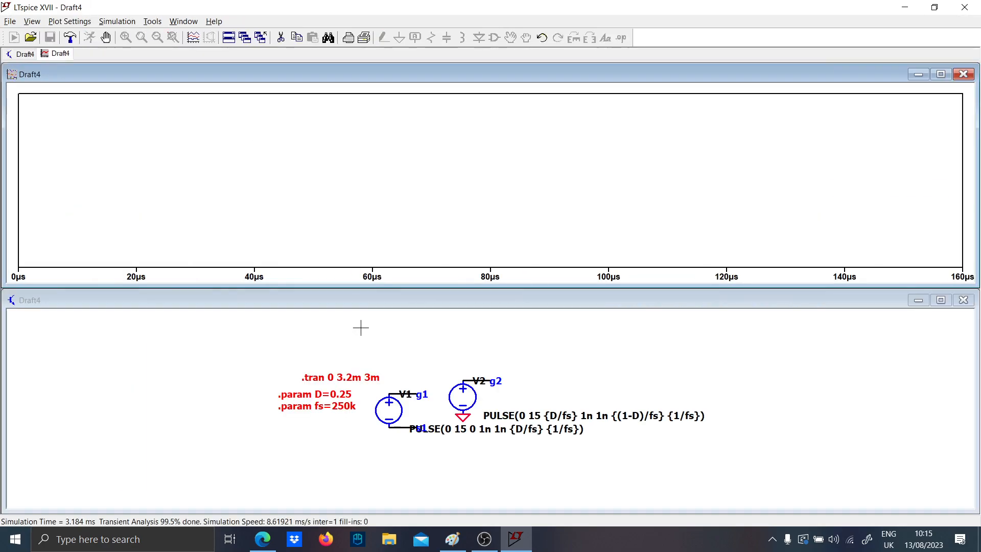
click(415, 397)
drag(418, 394, 417, 425)
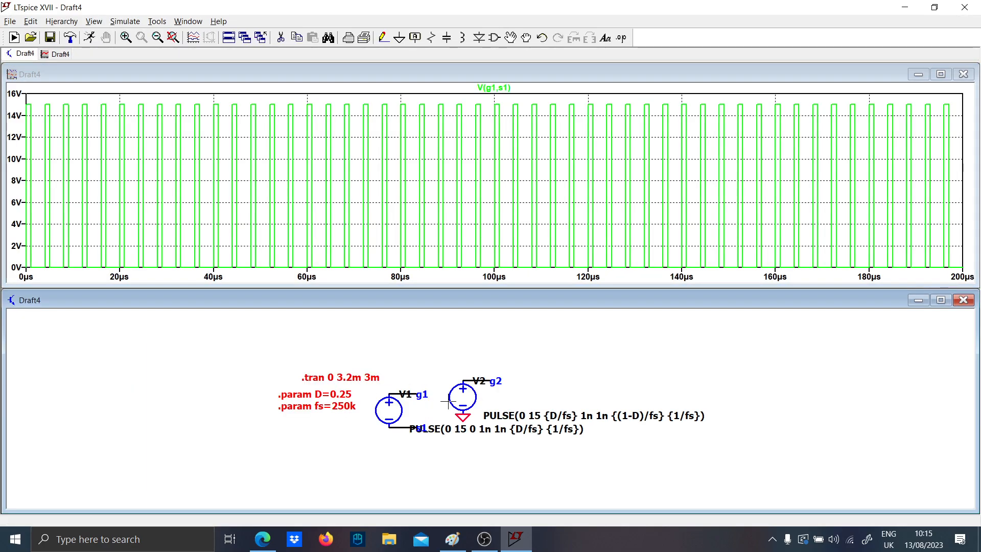
click(495, 381)
drag(383, 266, 275, 88)
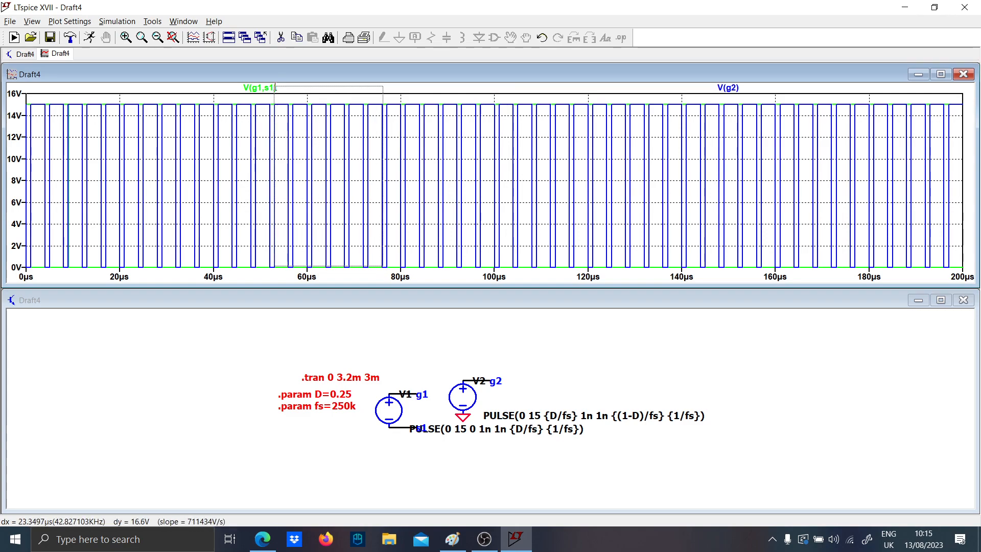
drag(297, 121, 390, 278)
click(390, 361)
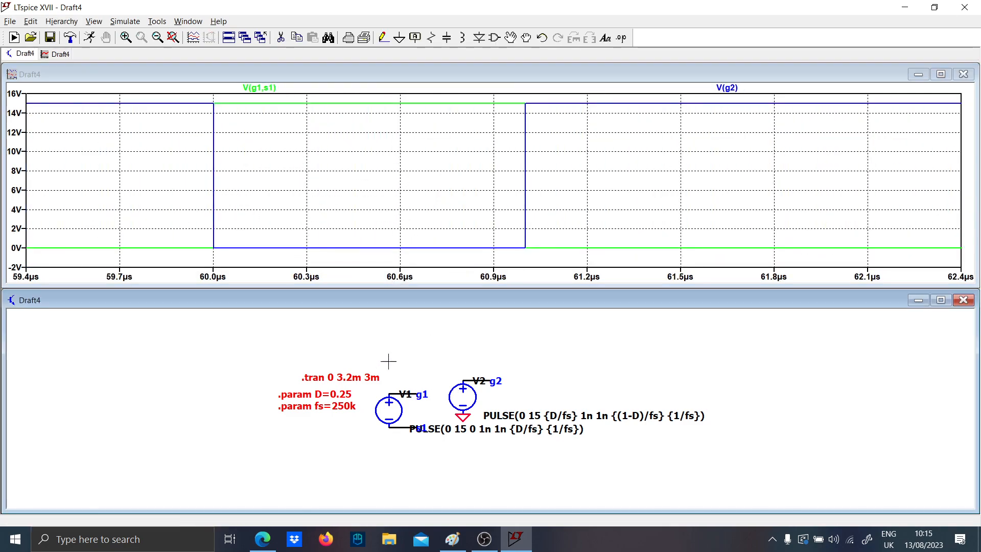
- Add the SPICE directive .param dd=250n above the .tran line, switching the keyboard language to Italian to enter it
key(s)
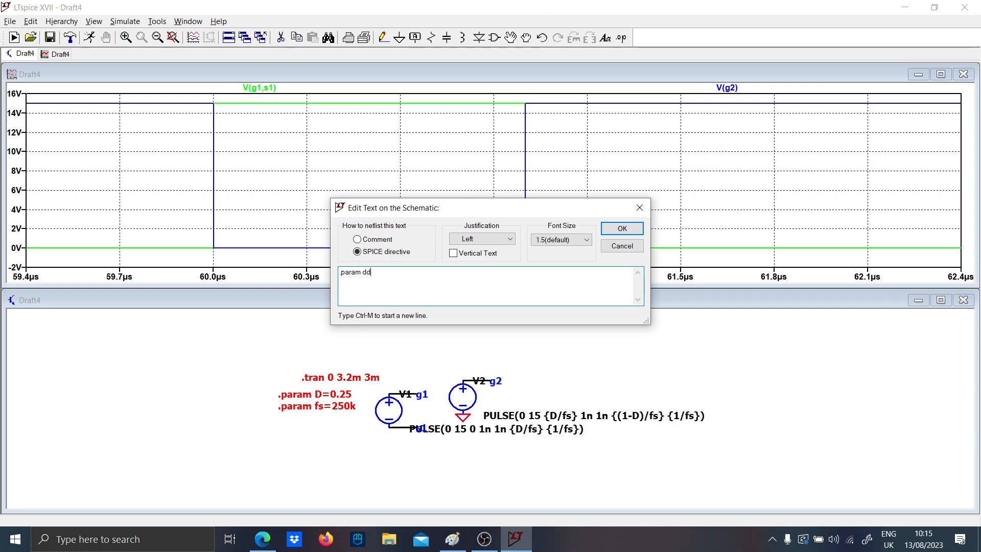
click(888, 539)
click(846, 446)
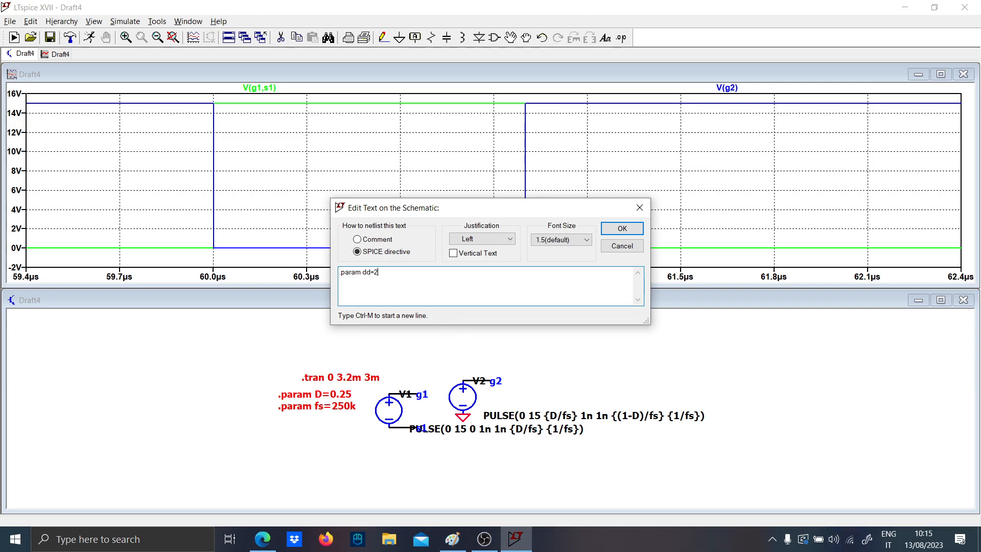
key(Return)
click(298, 358)
- Subtract the dead time from both pulse on-times, giving {(1-D)/fs-dd} for V2 and {D/fs-dd} for V1
right_click(534, 415)
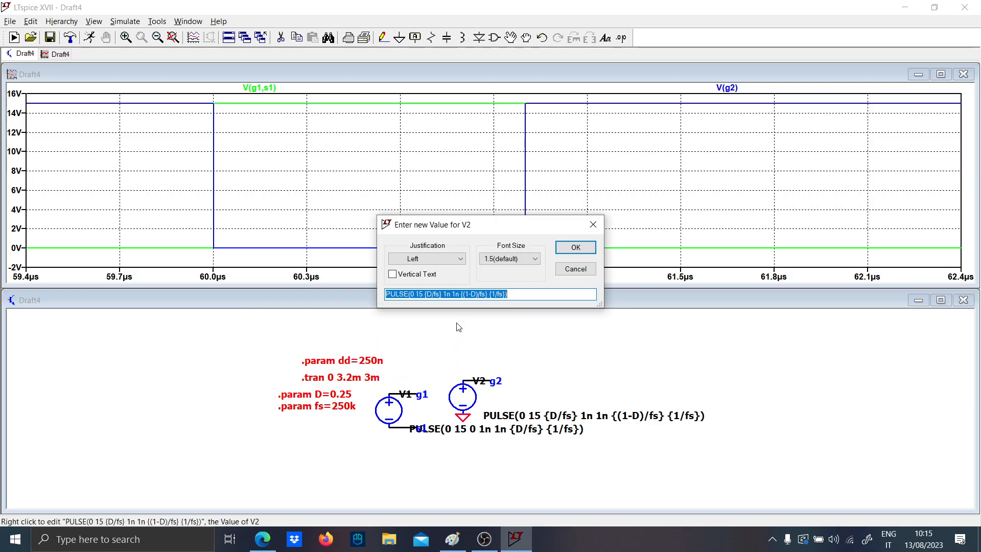
click(483, 295)
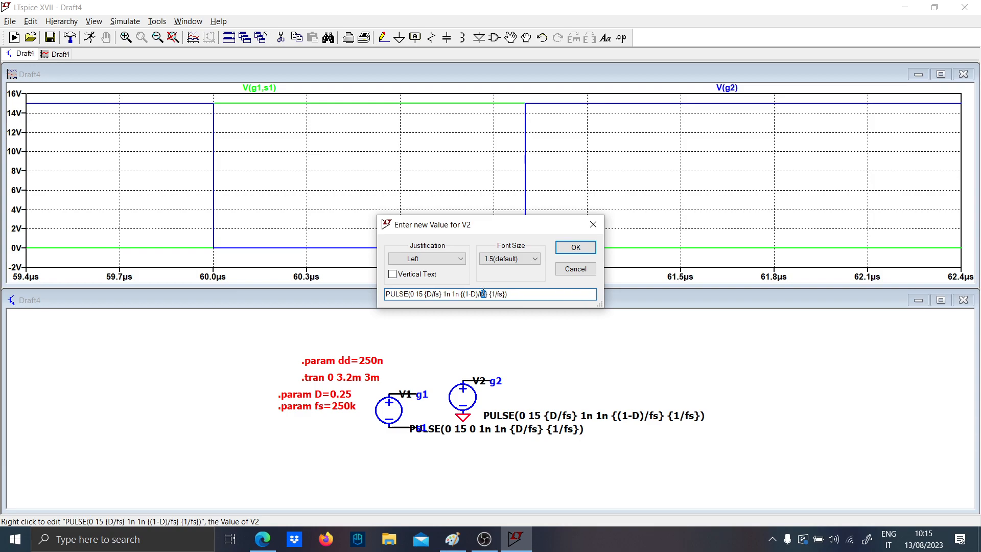
text(-dd)
key(Return)
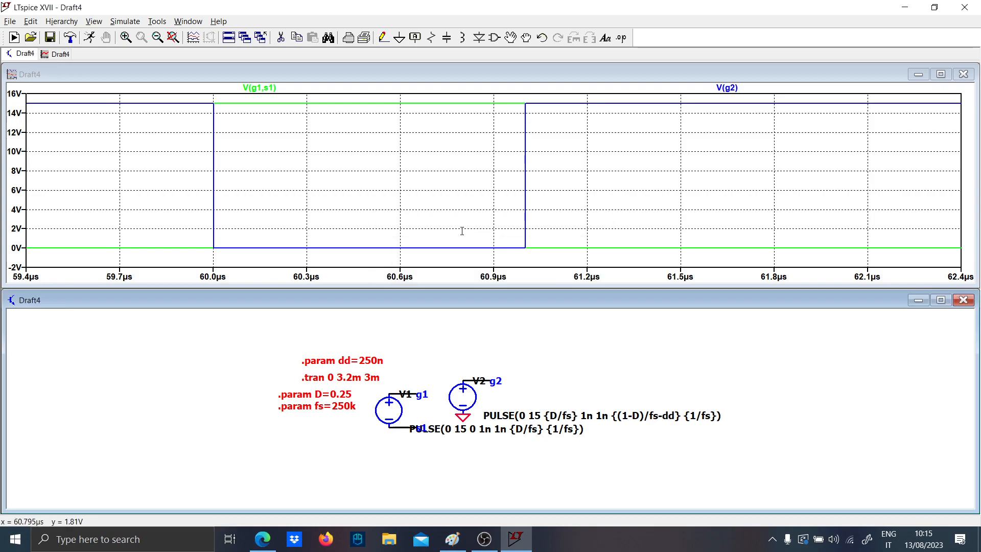
right_click(397, 399)
text(-dd)
key(Return)
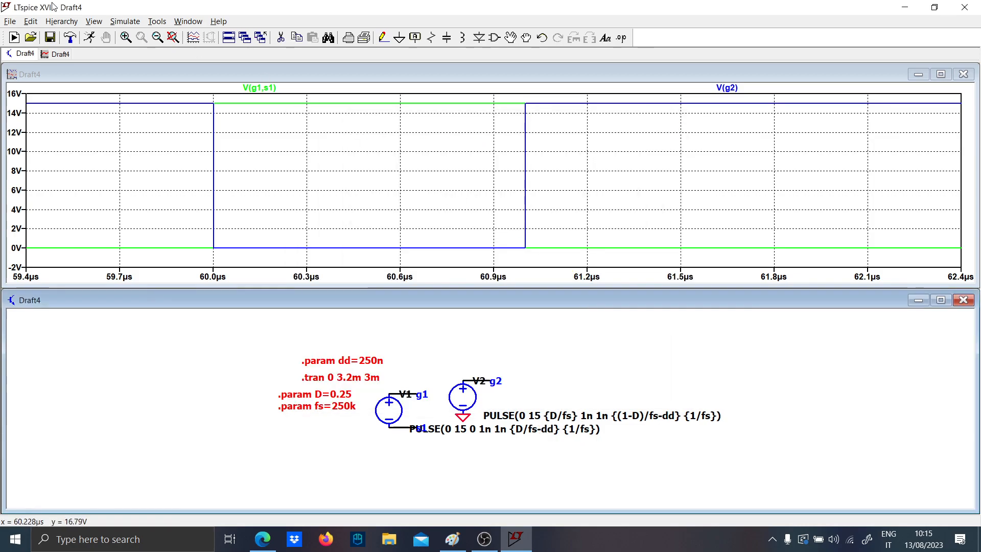
- Rerun the simulation and zoom in on a few microseconds of the gate waveforms to examine the dead time
click(89, 37)
mouse_move(169, 268)
mouse_down()
mouse_move(216, 98)
mouse_move(383, 265)
mouse_move(674, 286)
mouse_up()
scroll(440, 402, up, 2)
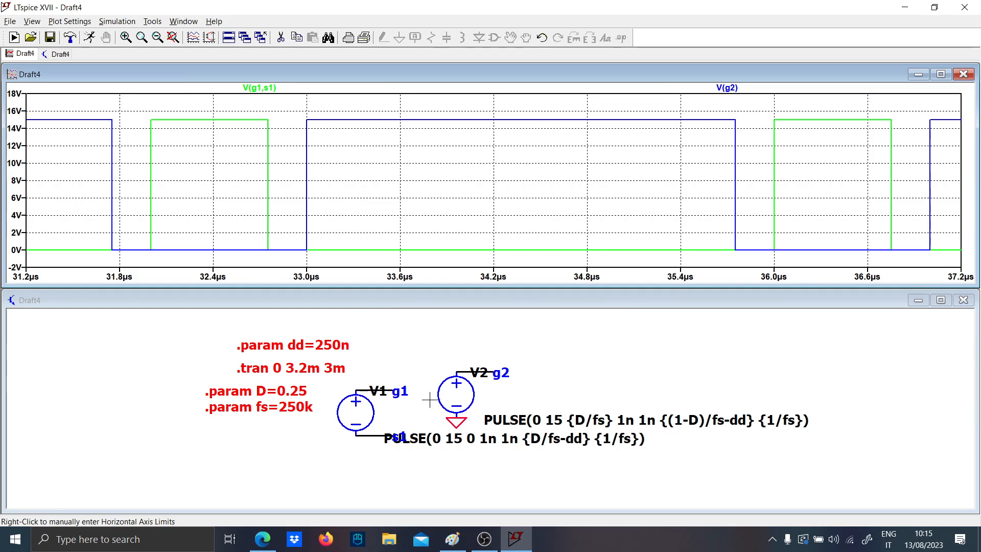
- Set the switching frequency parameter fs to 500k, rerun the simulation and zoom in on the gate pulses
right_click(302, 407)
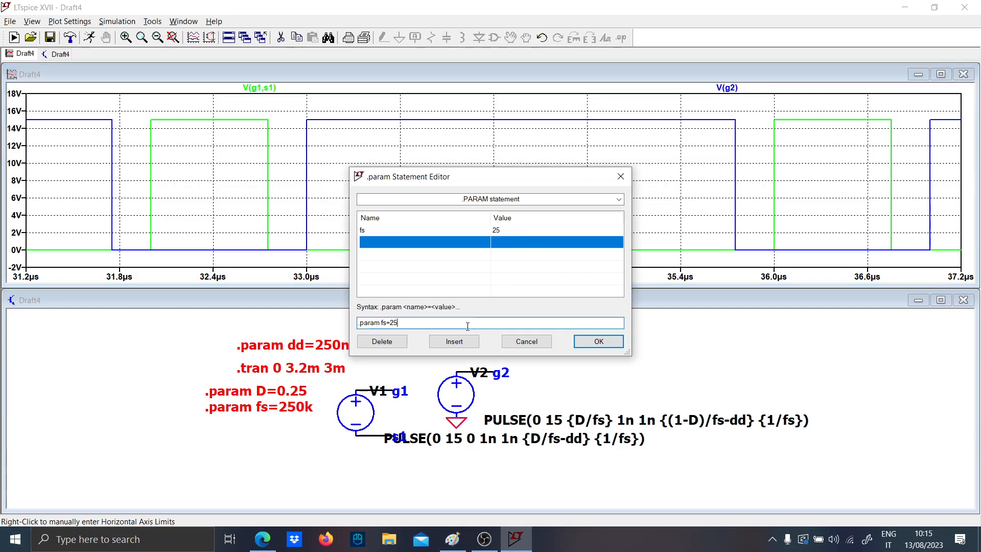
key(Return)
click(90, 37)
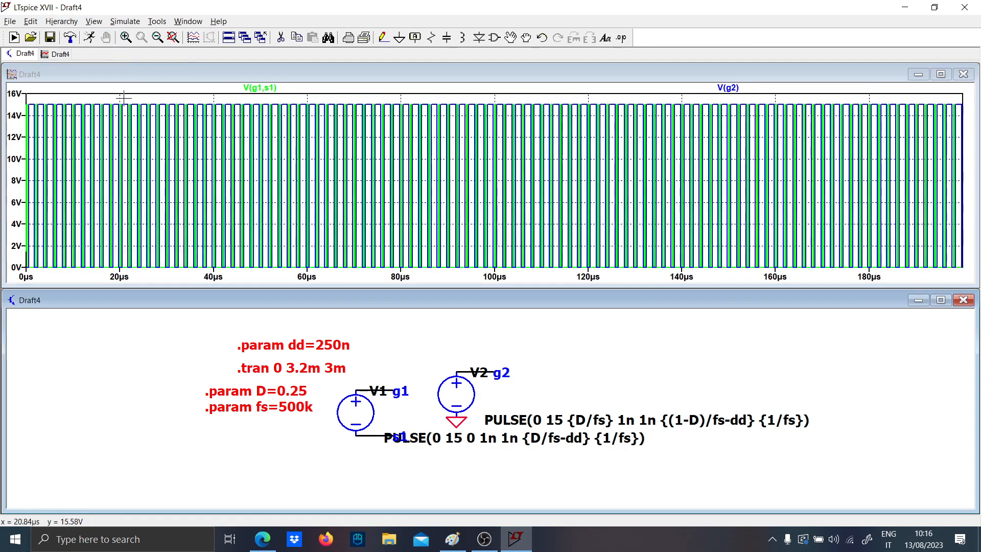
drag(123, 97, 201, 240)
drag(54, 247, 267, 92)
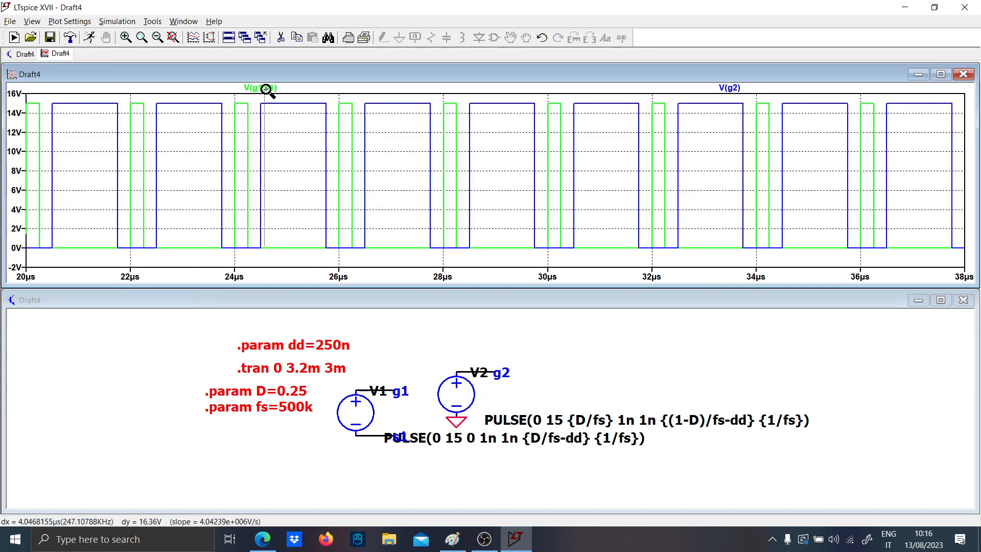
- Set the fs parameter to 250k and rerun the simulation
right_click(293, 409)
key(BackSpace)
key(BackSpace)
text(250k)
key(Return)
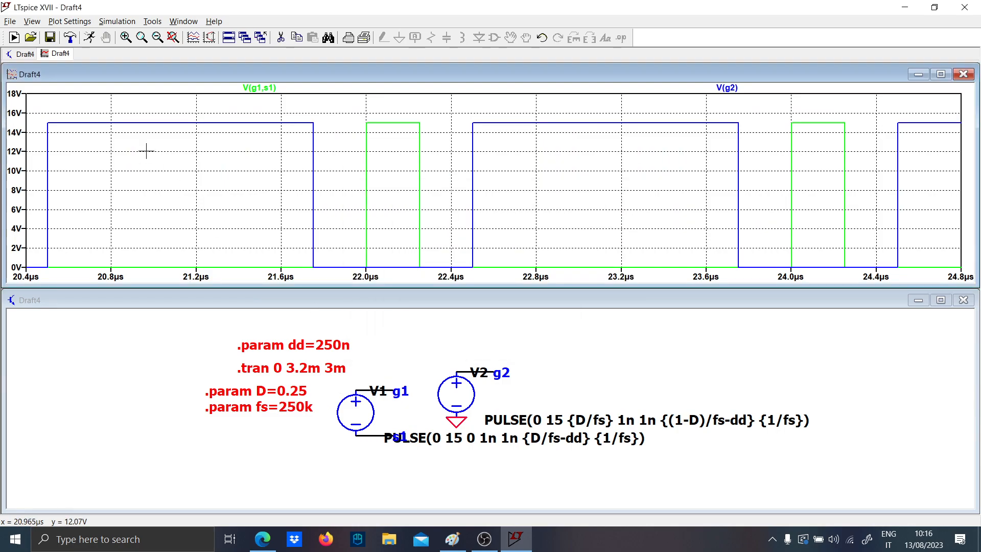
click(90, 37)
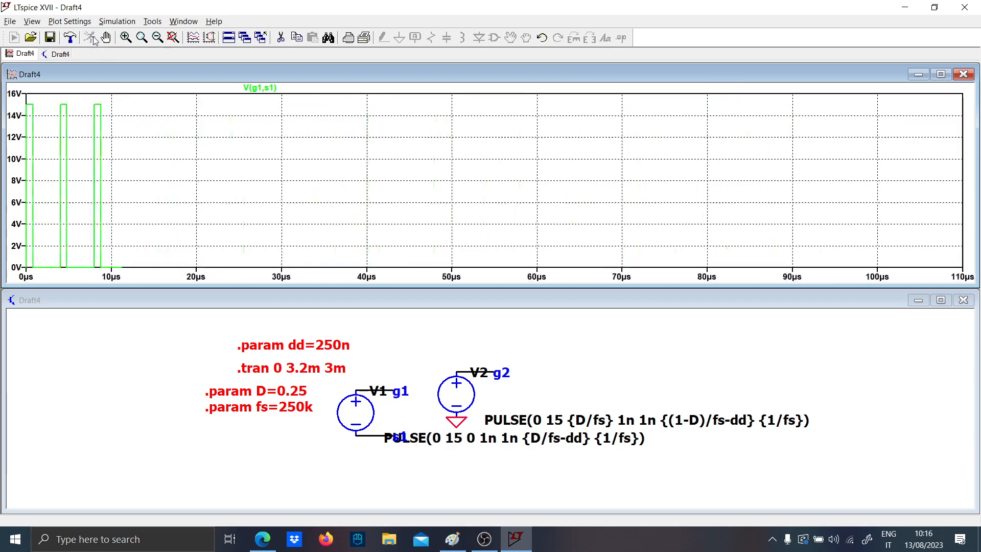
- Close the waveform plot and maximize the Draft4 schematic
click(371, 380)
scroll(418, 407, down, 4)
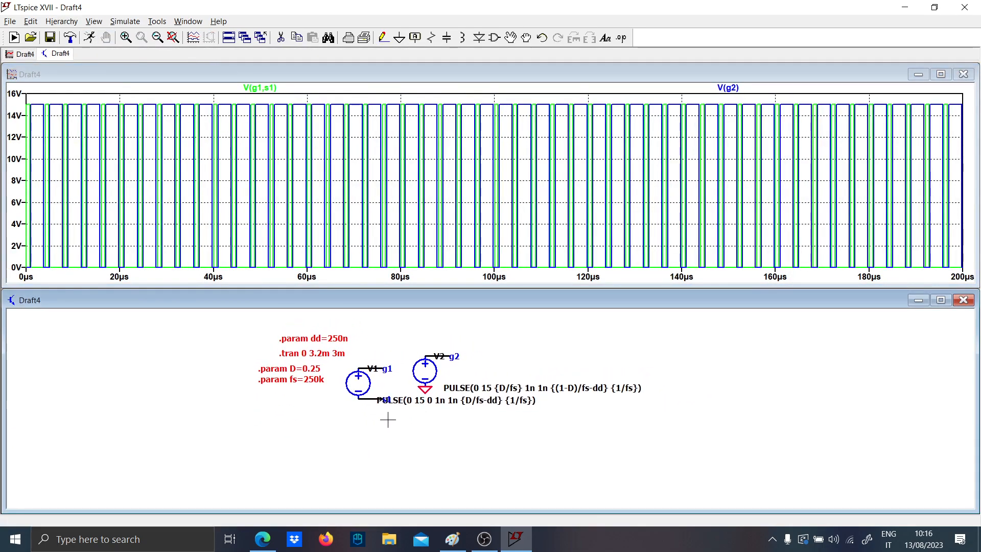
click(962, 74)
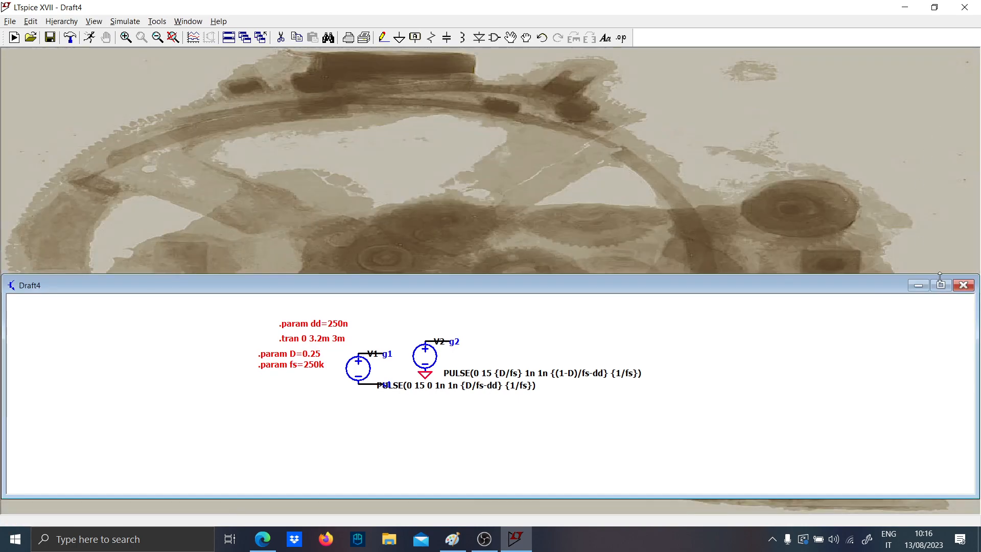
click(943, 287)
scroll(367, 228, up, 2)
- Move V1's PULSE text aside and rotate the g1 and s1 labels vertically onto V1's upper and lower terminals
key(F8)
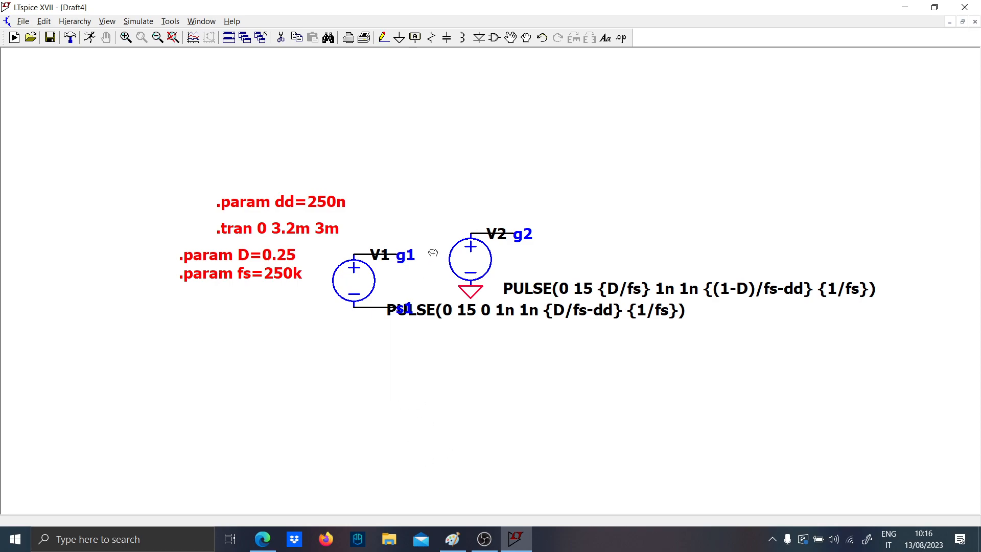
drag(407, 313, 500, 309)
drag(404, 309, 382, 319)
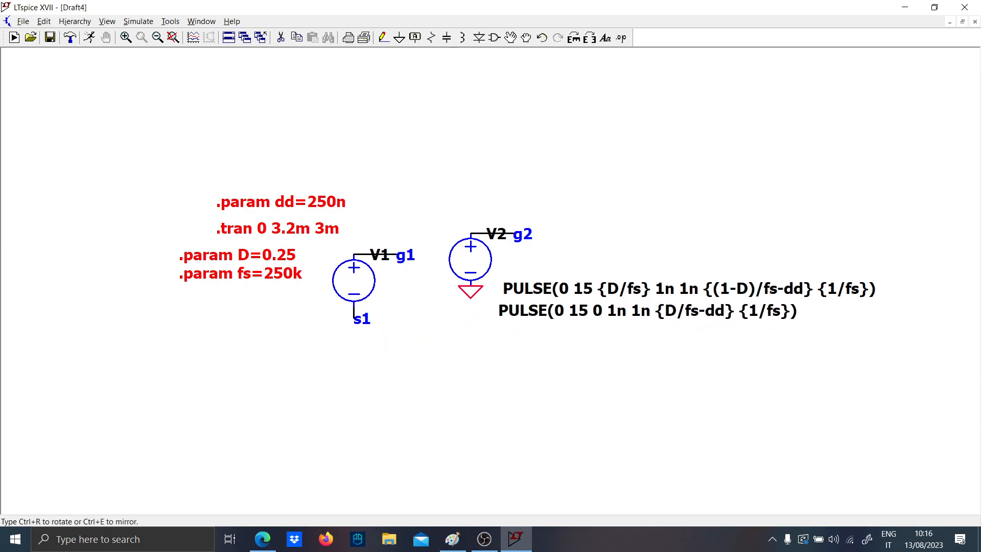
key(ctrl+r)
click(354, 318)
drag(391, 231, 378, 244)
key(ctrl+r)
click(380, 243)
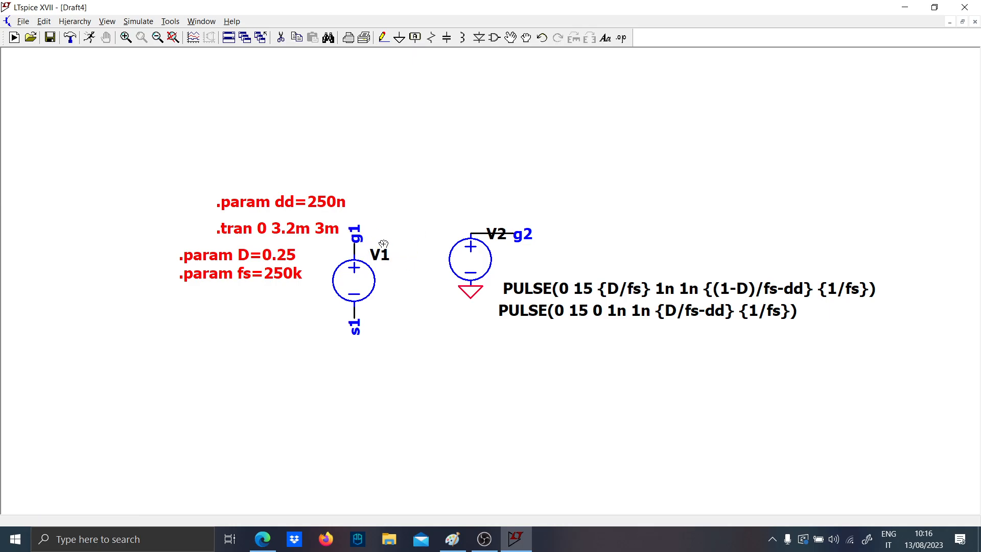
- Rotate V1 to lie horizontally above V2 and place its PULSE text horizontally beneath it
drag(389, 356, 330, 227)
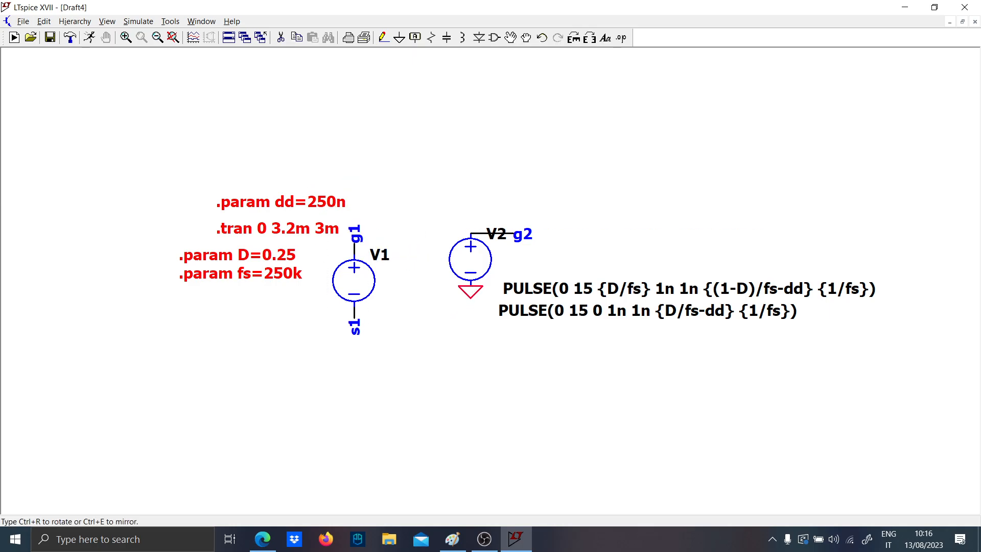
key(ctrl+r)
click(549, 210)
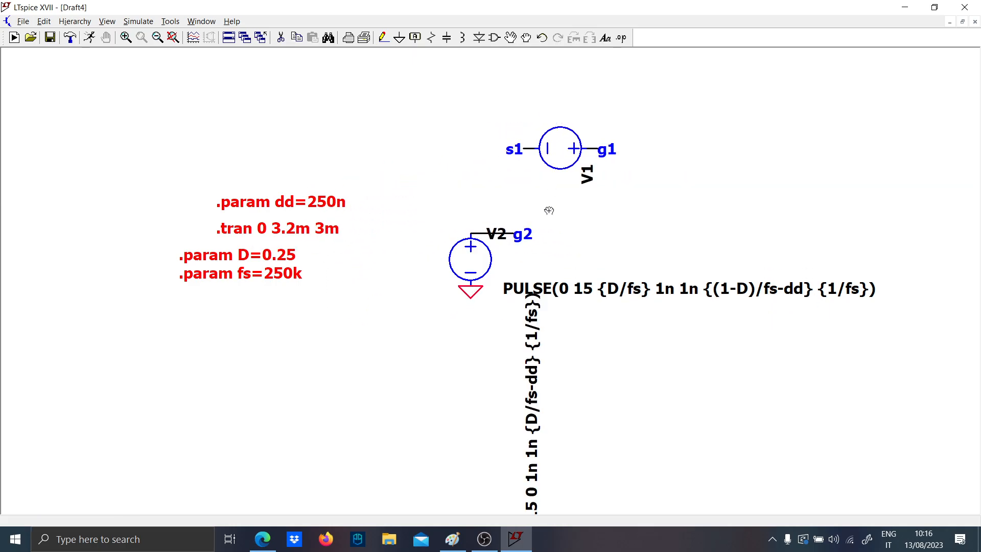
click(541, 392)
key(ctrl+r)
click(615, 203)
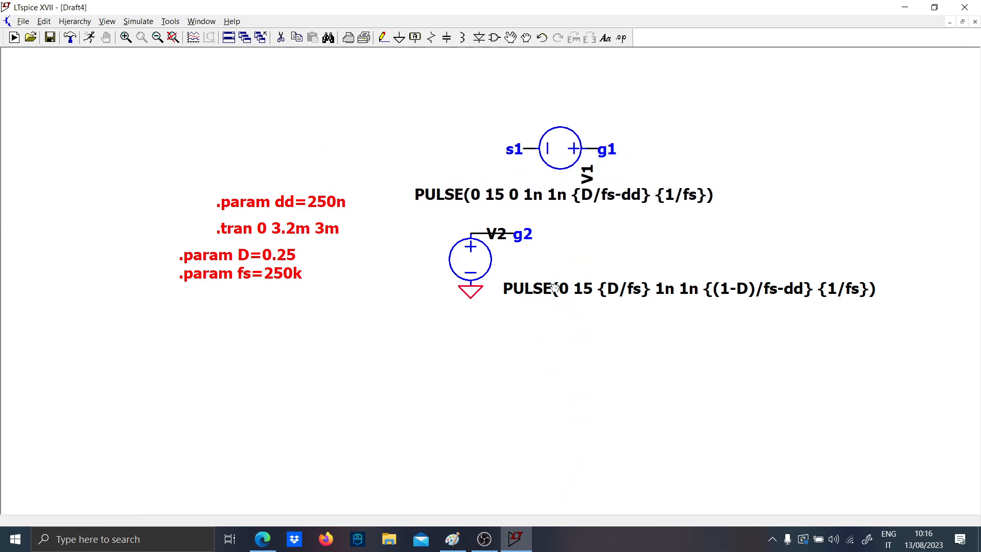
- Rotate V2 to lie horizontally under V1, align its g2 label with the positive terminal and place its PULSE text underneath
click(554, 288)
key(ctrl+r)
click(632, 237)
drag(517, 310, 433, 205)
key(ctrl+r)
click(537, 271)
drag(586, 332, 555, 286)
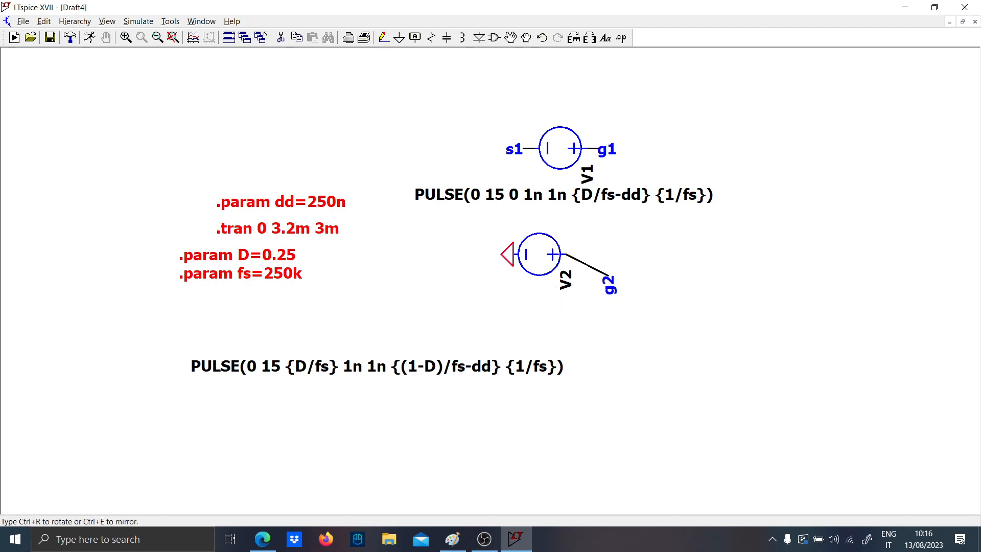
click(578, 246)
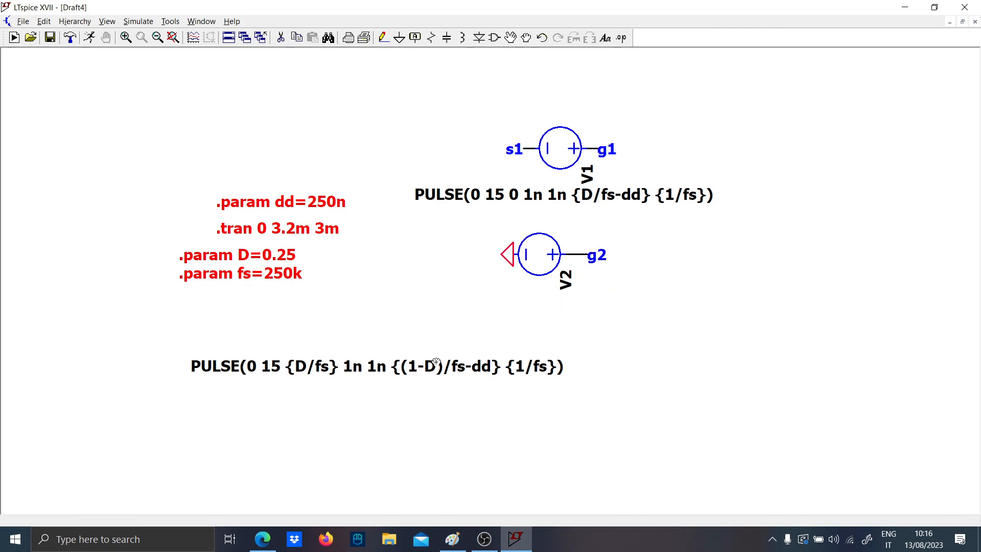
click(435, 361)
click(628, 282)
- Place a new voltage source below the directives, wire its positive terminal up and across, and ground its negative terminal
scroll(307, 323, down, 1)
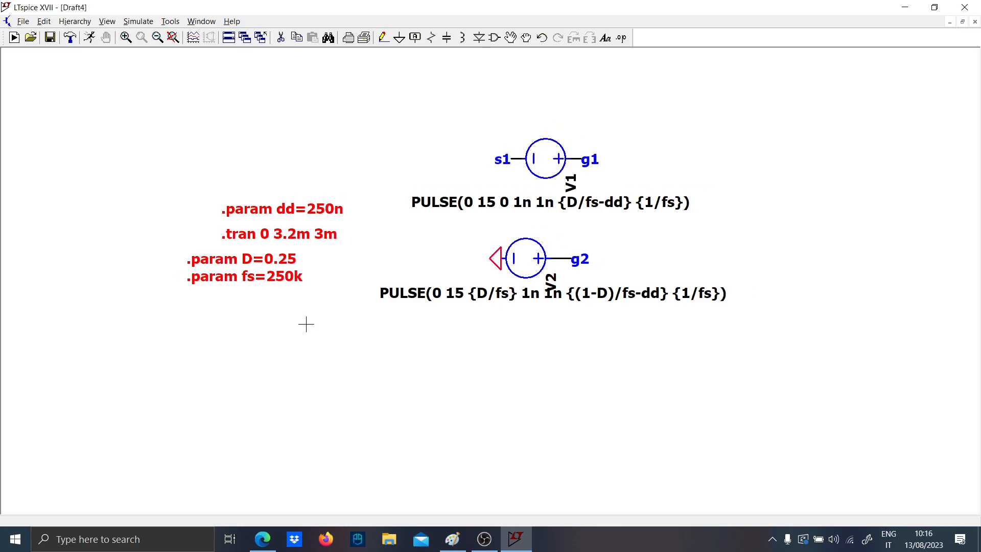
scroll(306, 323, down, 1)
drag(287, 332, 278, 305)
key(v)
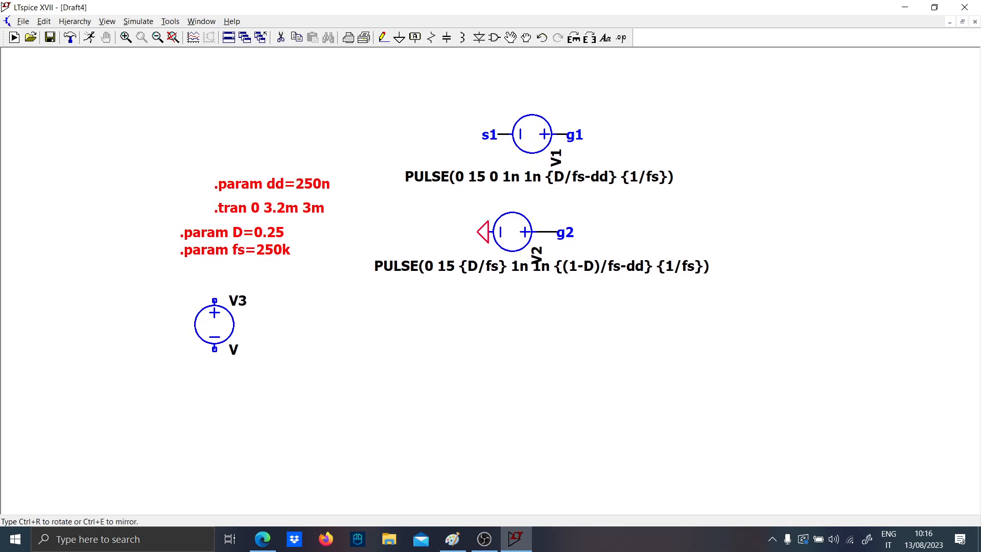
click(176, 393)
key(F3)
click(176, 437)
click(274, 329)
key(Escape)
key(g)
click(175, 438)
key(Escape)
- Set the new voltage source's value to 10
right_click(194, 418)
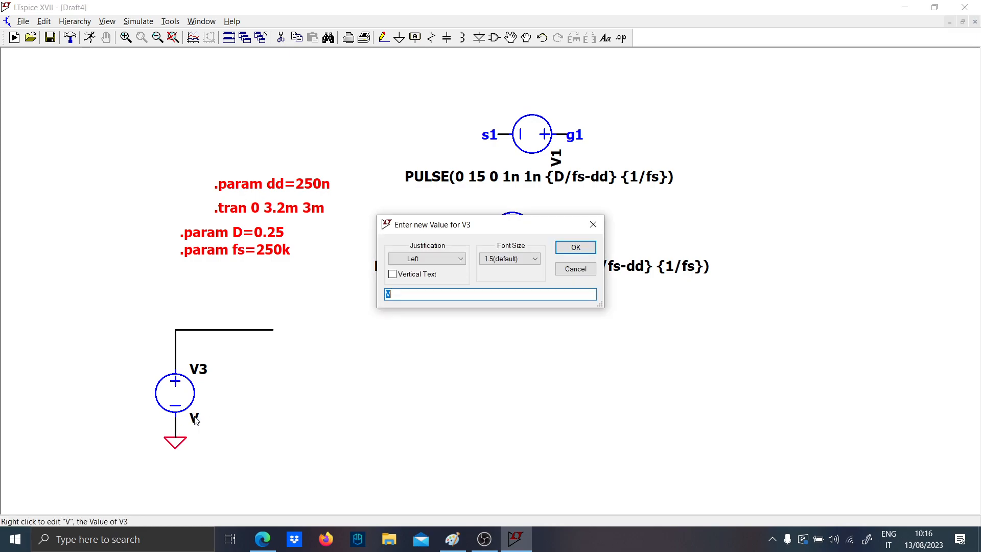
key(Escape)
right_click(194, 418)
text(10)
key(Return)
right_click(192, 375)
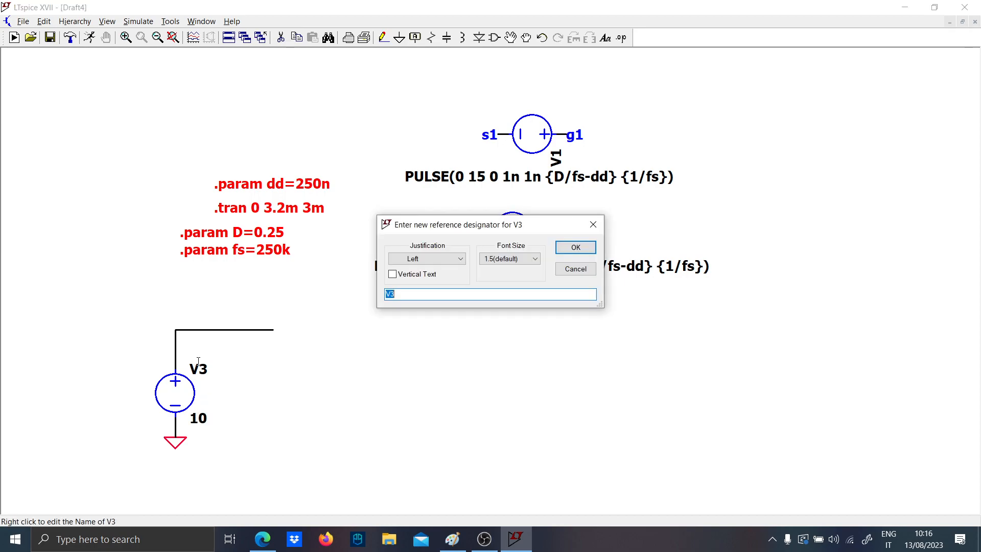
key(Caps_Lock)
text(V)
key(Caps_Lock)
text(i)
key(Escape)
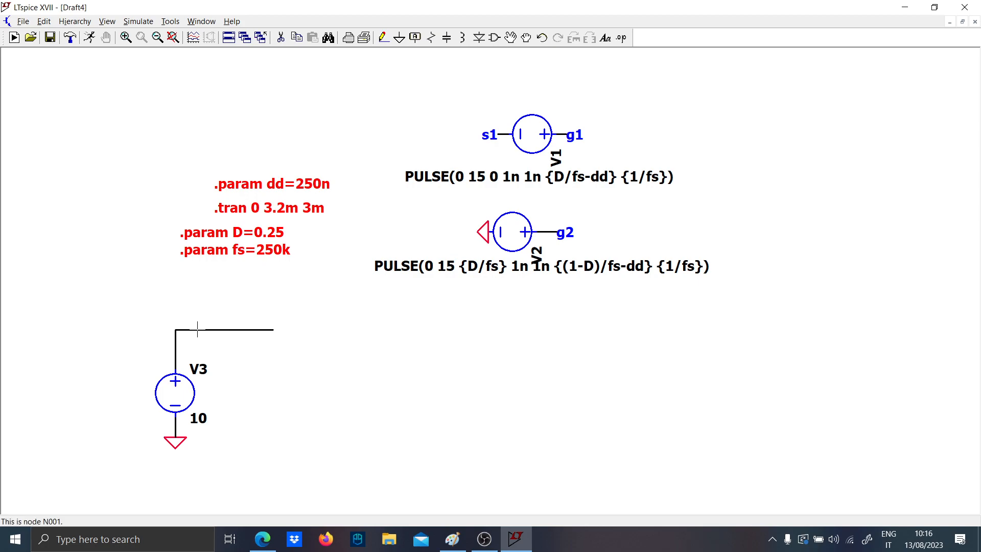
- Rename the 10 V voltage source to Vin
right_click(198, 367)
key(Caps_Lock)
text(V)
key(Caps_Lock)
text(in)
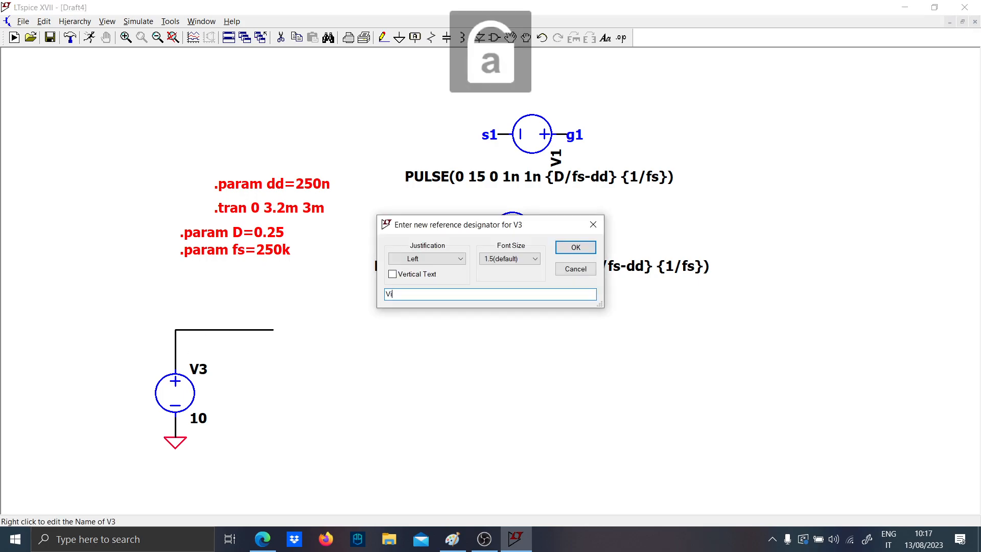
key(Return)
- Extend a short wire leftward from the source's upper node and label its end Vin
key(F3)
click(175, 330)
click(146, 330)
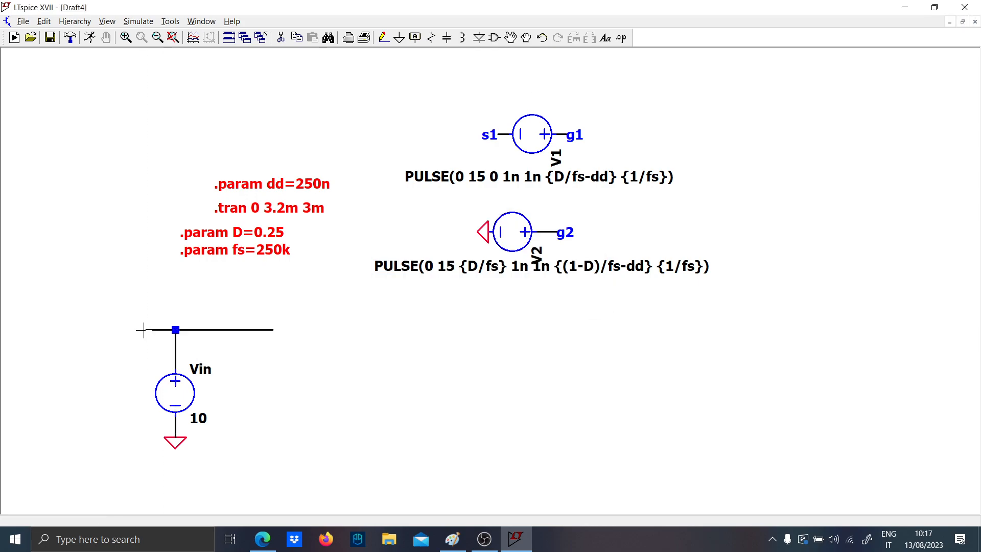
key(F4)
key(Caps_Lock)
text(V)
key(Caps_Lock)
text(in)
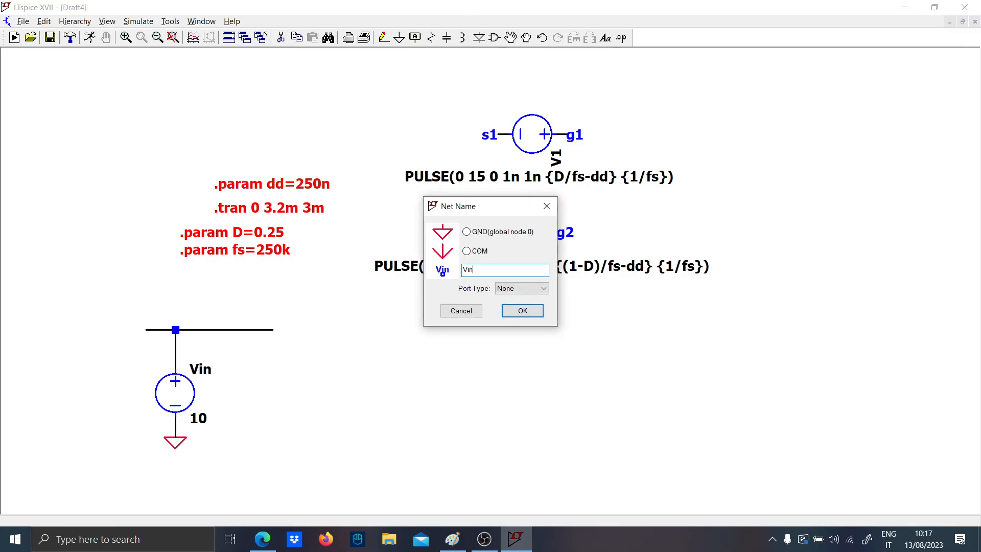
key(Return)
- Place an NMOS transistor near the end of the Vin rail and wire its drain to the rail
key(F2)
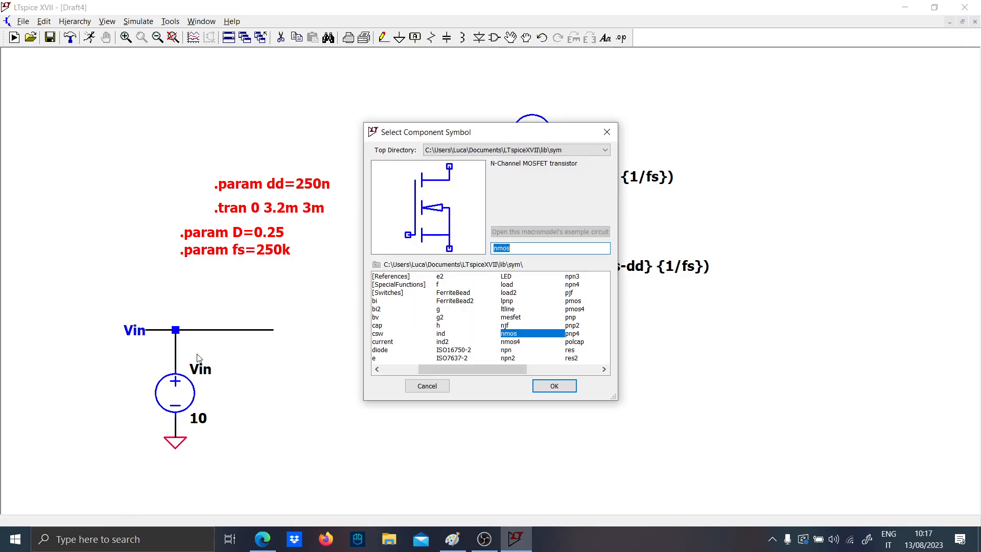
key(Return)
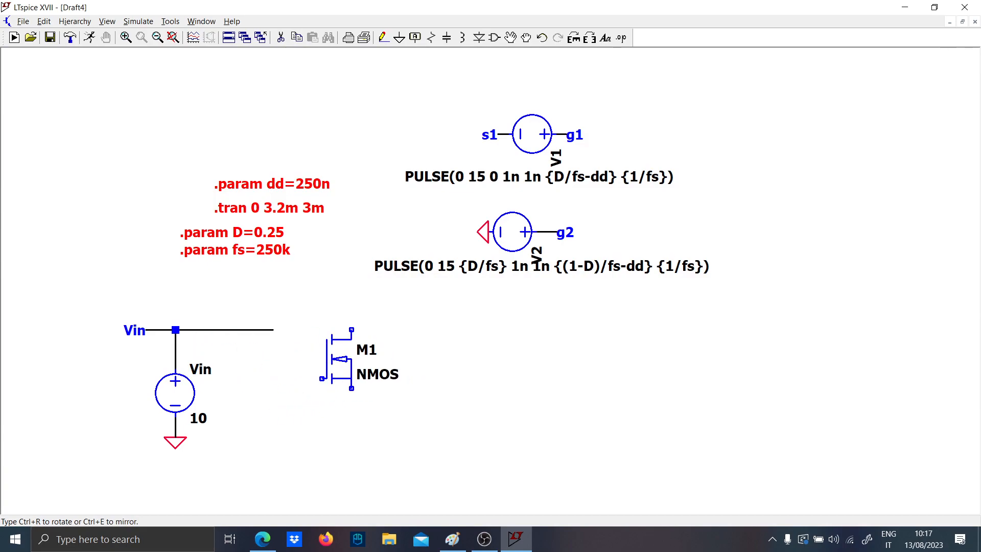
click(293, 330)
key(F3)
click(273, 330)
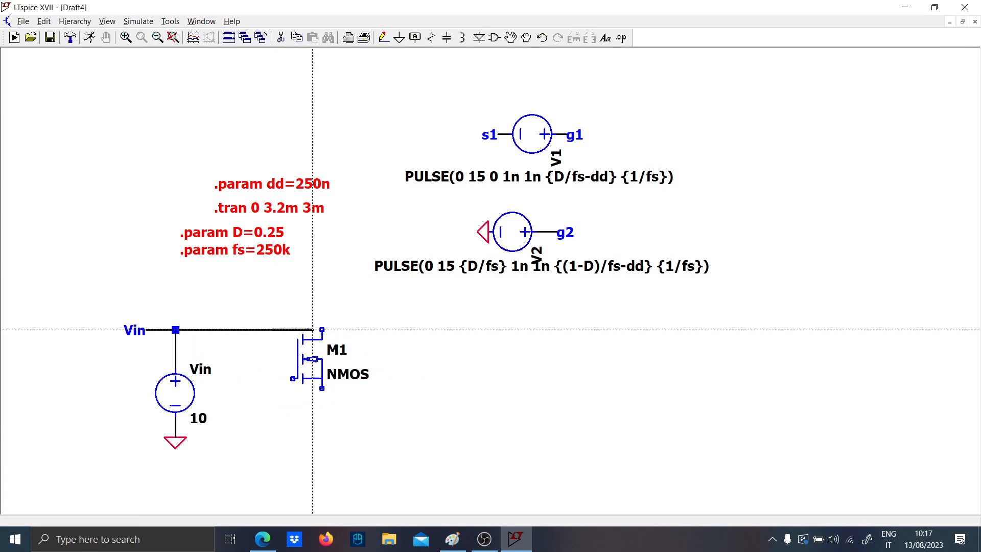
click(322, 330)
key(Escape)
- Place a second NMOS transistor beside M1 at the same height
click(313, 351)
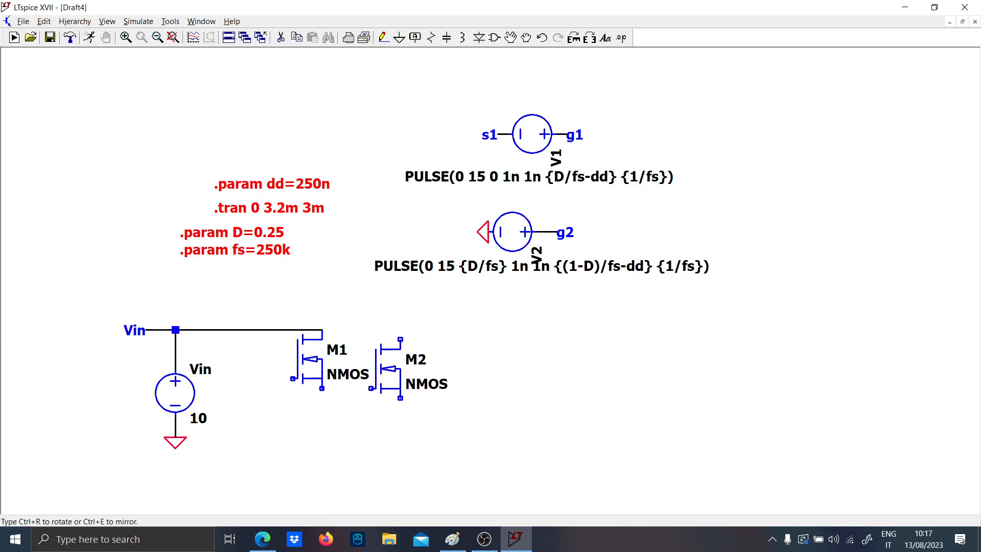
click(401, 352)
key(F3)
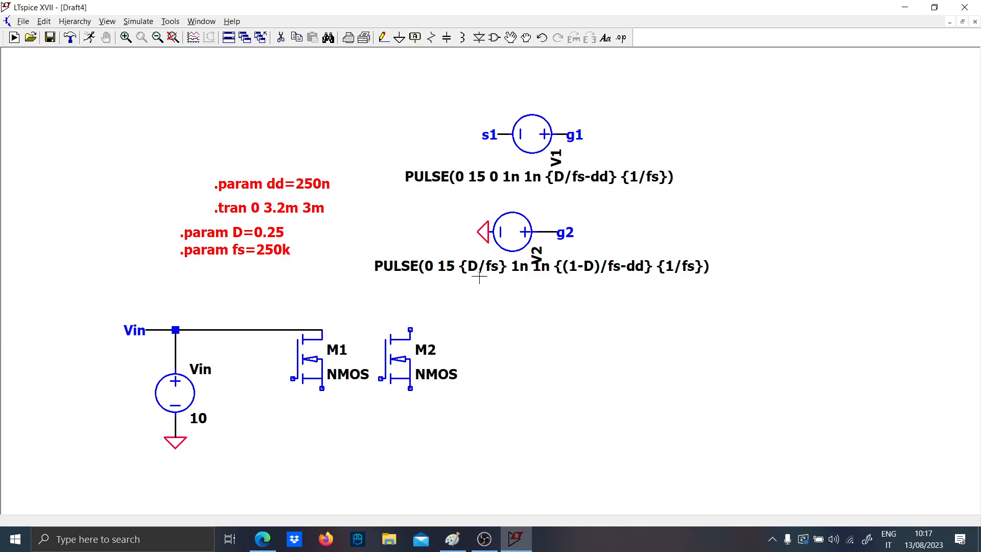
- Copy the g1 label onto M1's gate and the s1 label, rotated vertically, onto M1's source
key(F6)
click(572, 134)
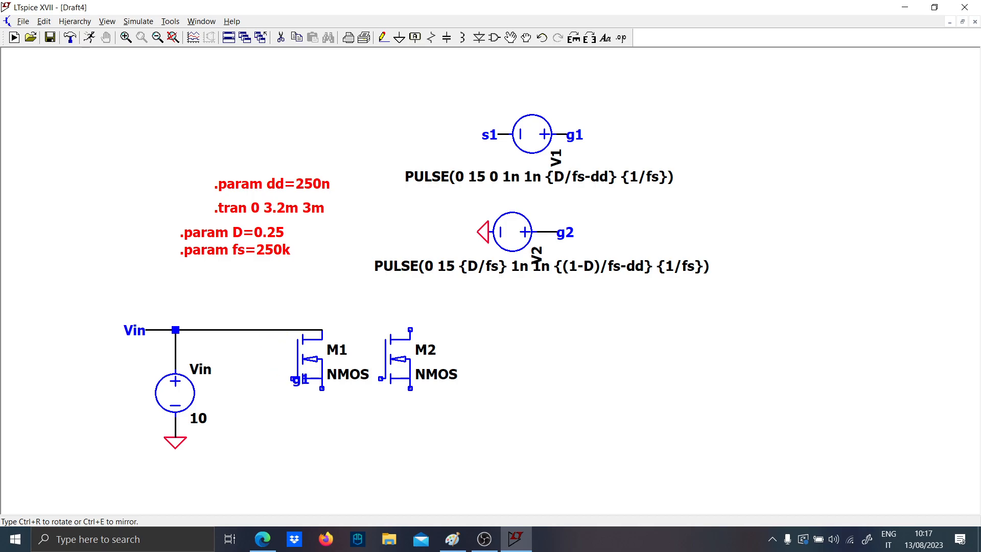
click(296, 379)
click(488, 137)
key(ctrl+r)
click(322, 389)
- Copy the g1 label onto M2's gate and the s1 label, rotated vertically, onto M2's source
click(575, 137)
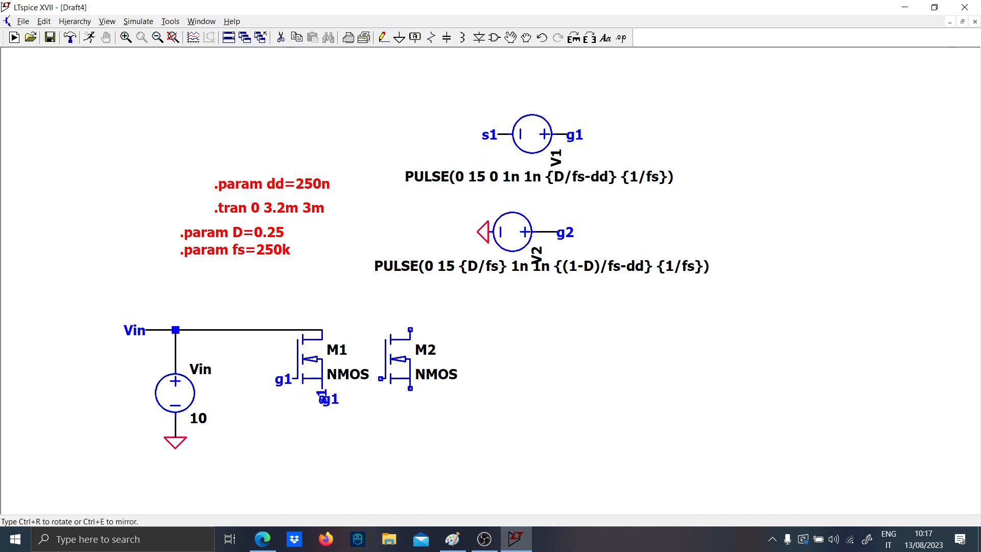
click(381, 378)
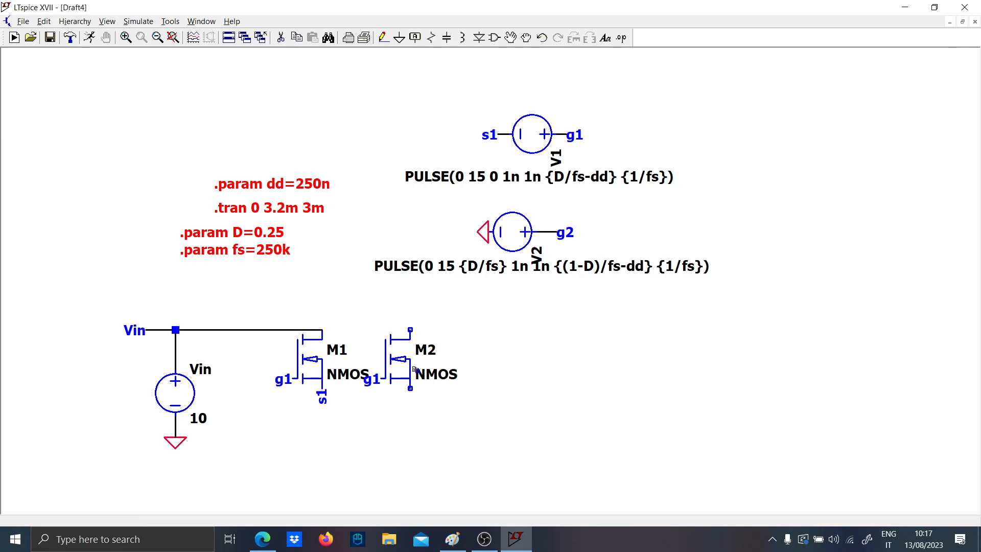
click(485, 138)
key(ctrl+r)
click(409, 389)
- Wire M2's drain to M1's drain on the Vin rail, and shift M2 with its labels farther from M1
key(F3)
click(410, 330)
click(322, 330)
key(Escape)
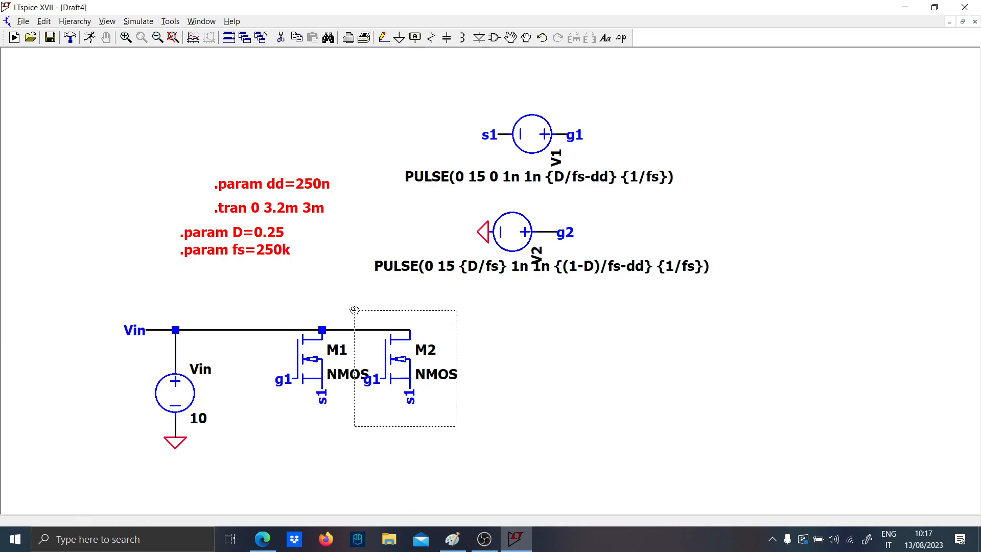
drag(354, 310, 354, 310)
click(442, 310)
key(Escape)
- Assign the Si7336ADP model to both M1 and M2
right_click(322, 373)
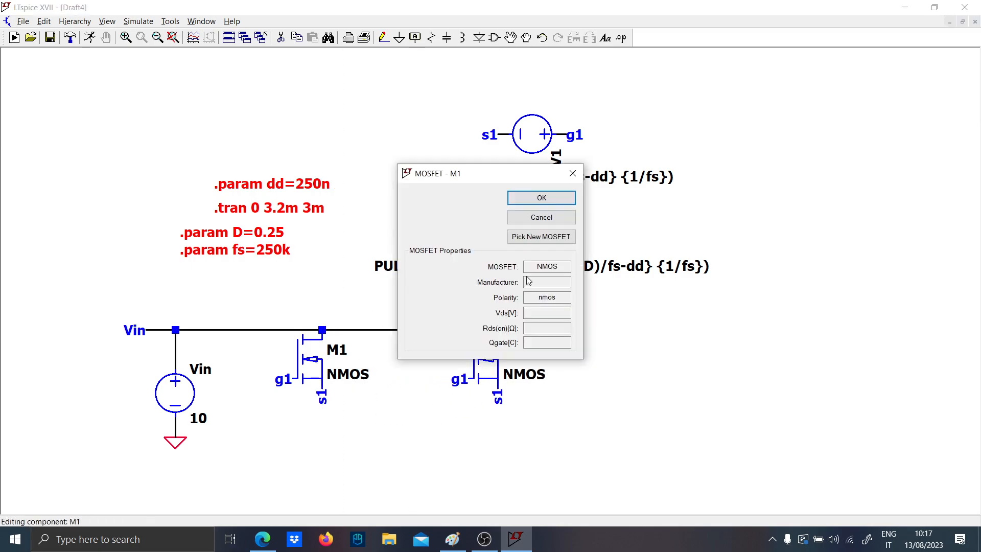
click(541, 237)
click(632, 199)
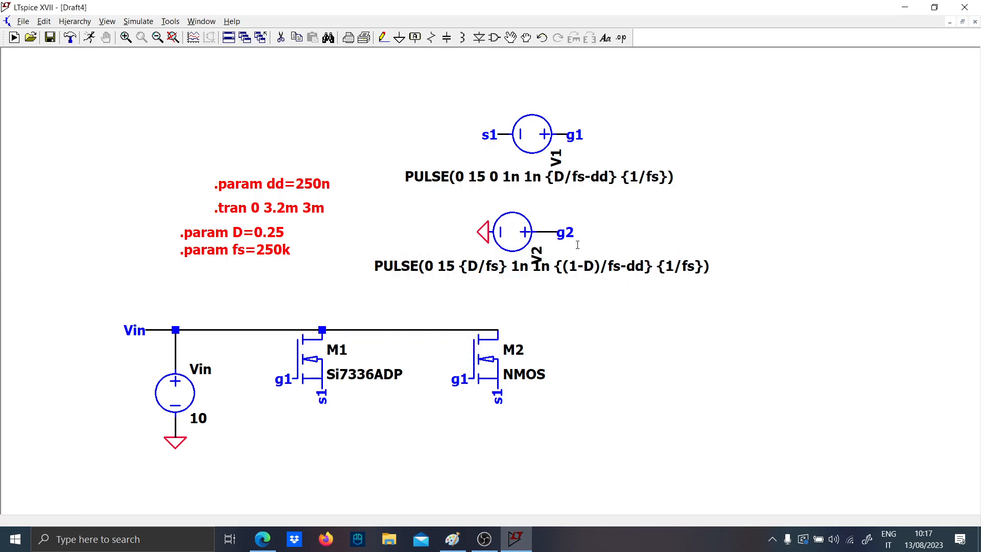
right_click(492, 363)
click(546, 232)
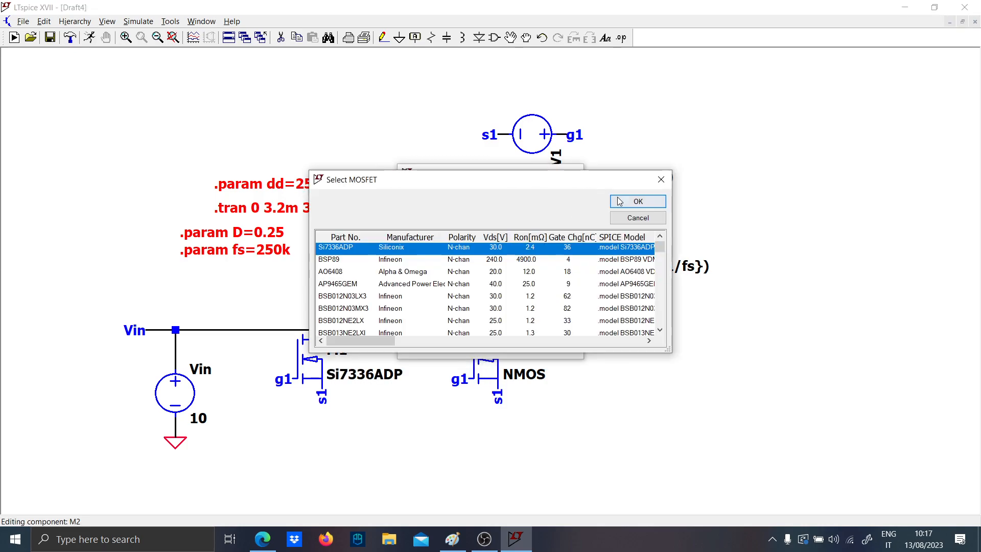
click(638, 201)
- Place two copies of M1 as low-side transistors, one below M1 and one below M2
drag(534, 418, 222, 330)
key(Escape)
key(F6)
click(315, 360)
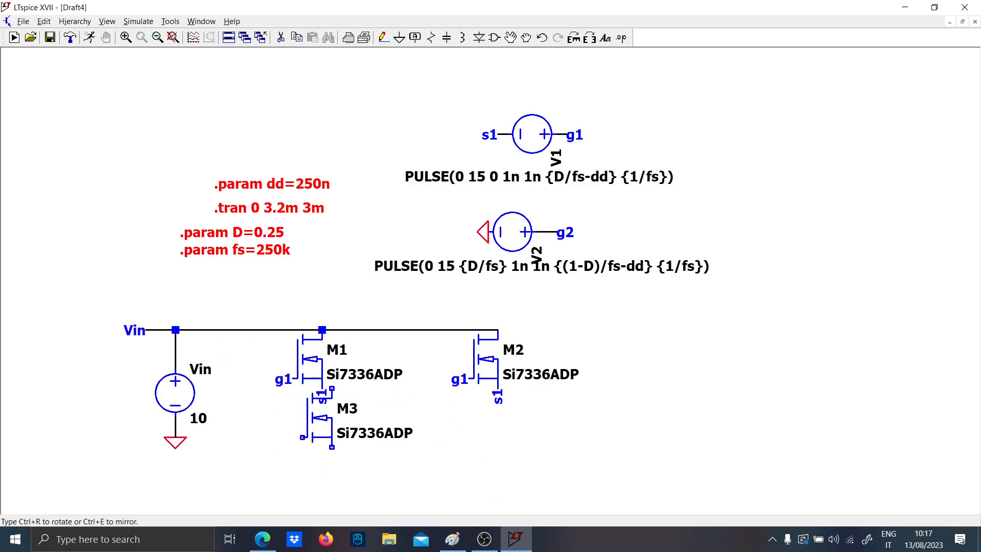
click(314, 463)
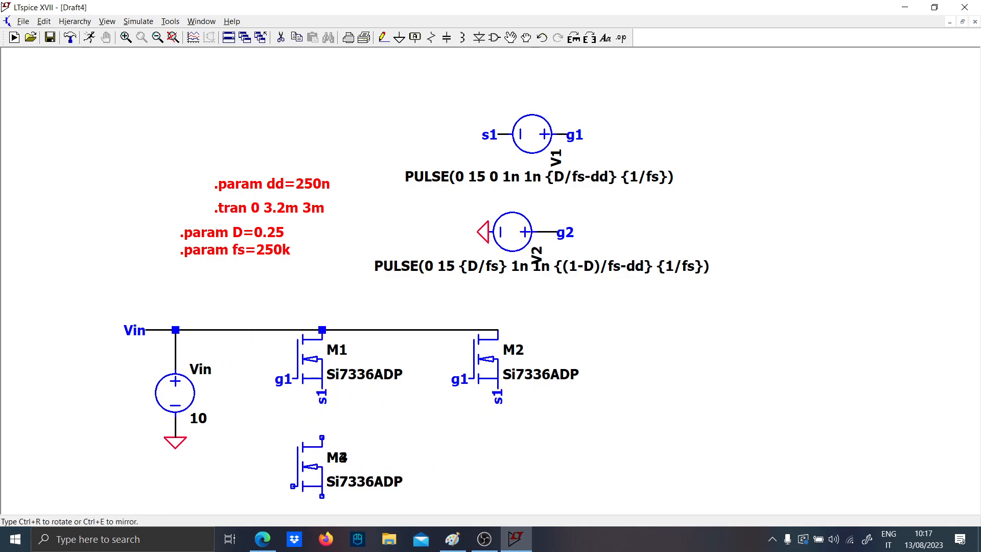
click(489, 466)
key(Escape)
- Wire M3's drain to M1's source and M4's drain to M2's source, and join the two midpoints with a wire
scroll(416, 445, down, 1)
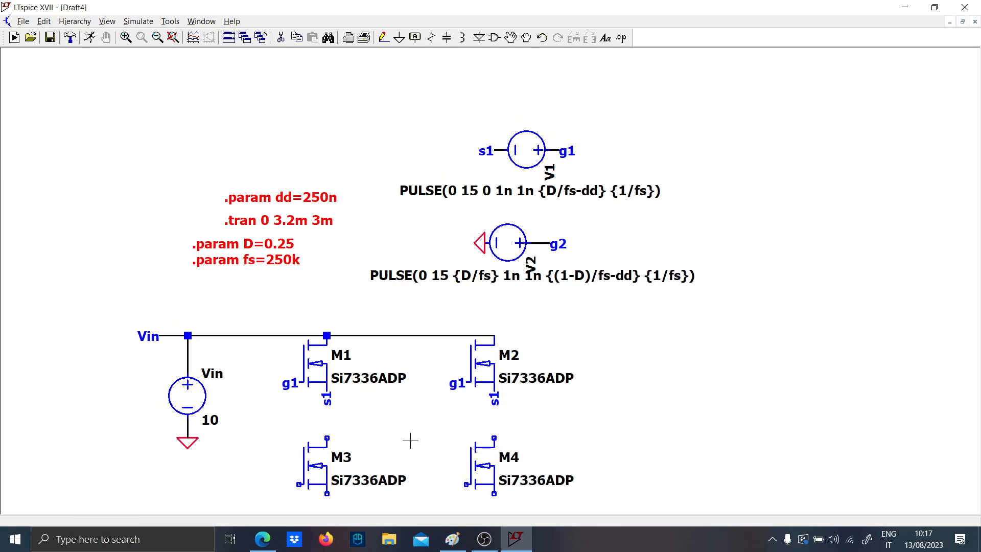
drag(412, 443, 423, 400)
key(F3)
click(337, 395)
click(337, 340)
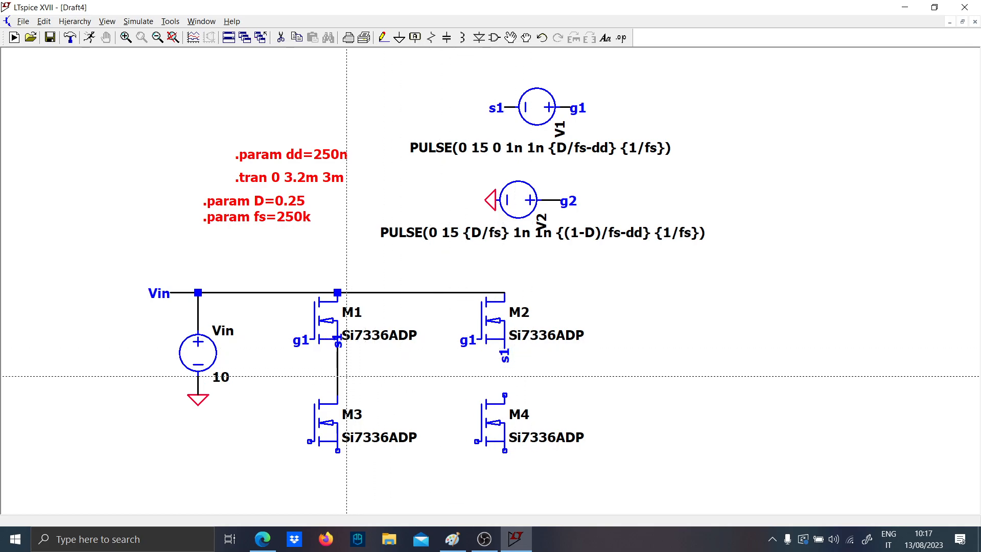
click(505, 395)
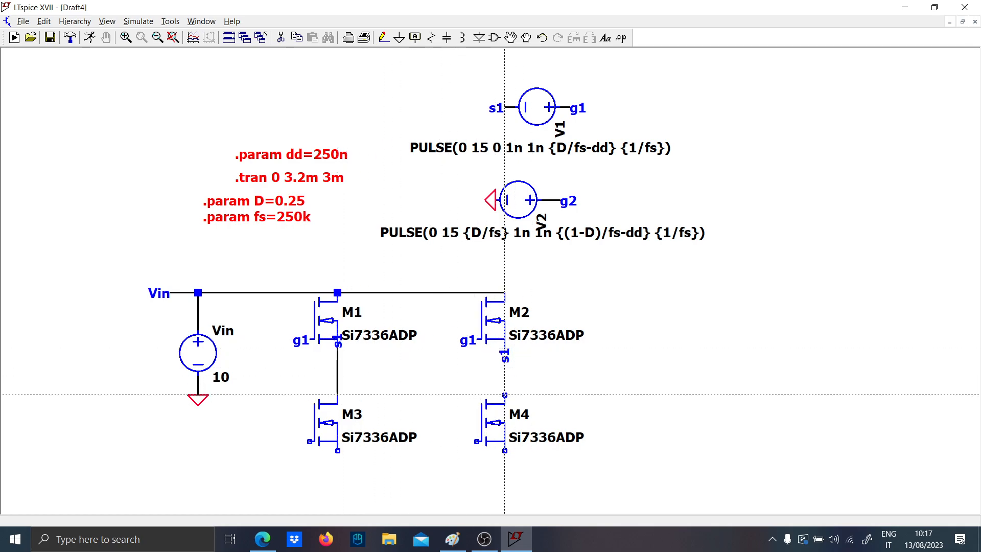
click(504, 340)
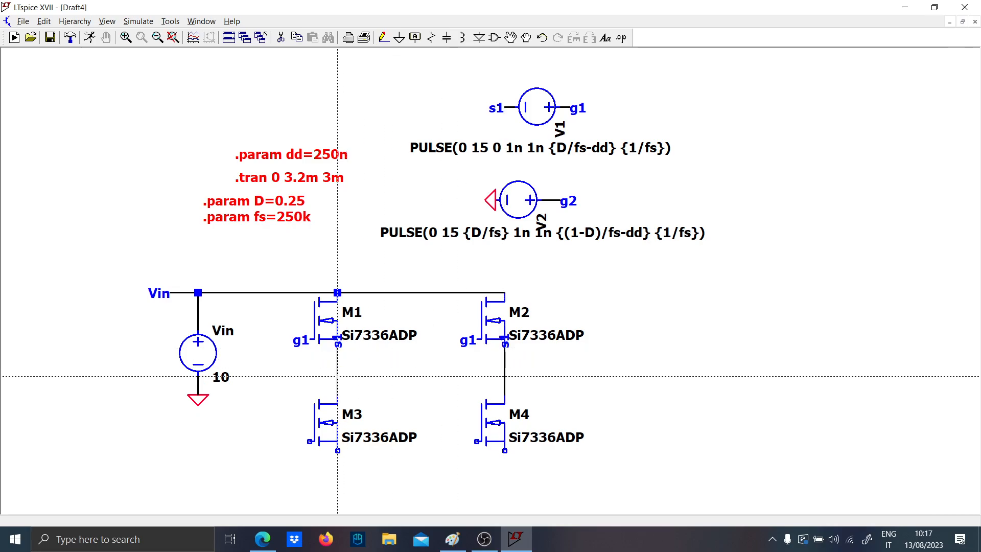
click(337, 377)
click(505, 377)
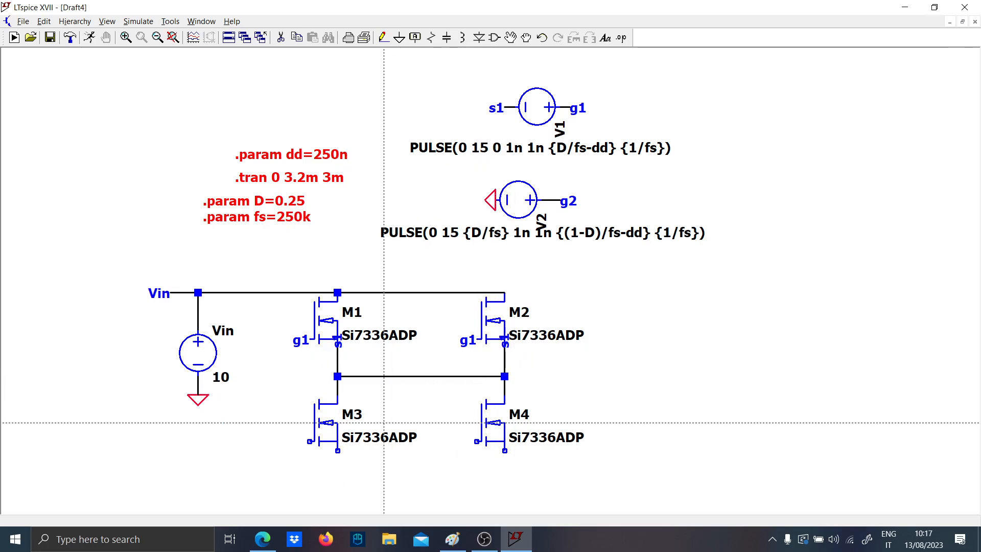
key(Escape)
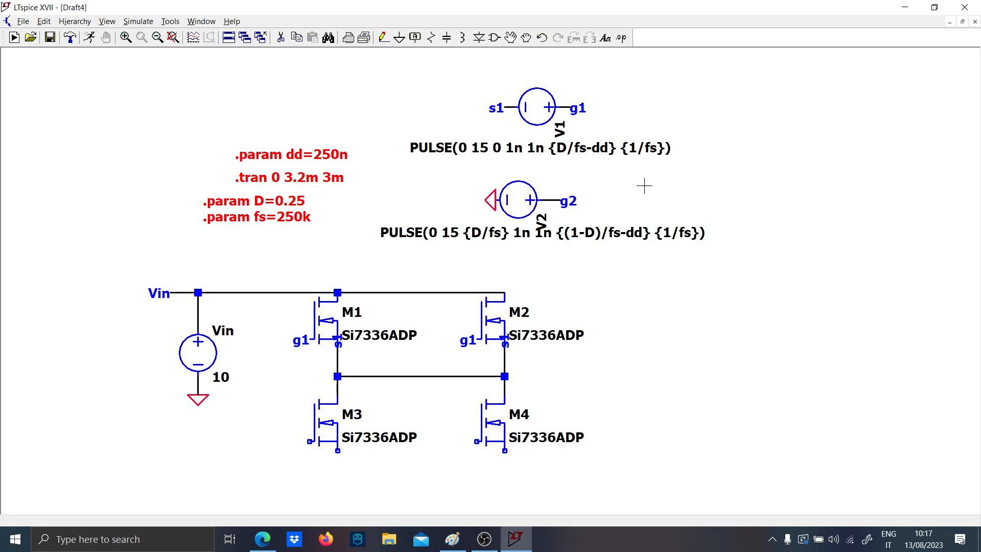
- Copy the g2 label onto the gates of M3 and M4
key(ctrl+c)
click(565, 202)
click(310, 441)
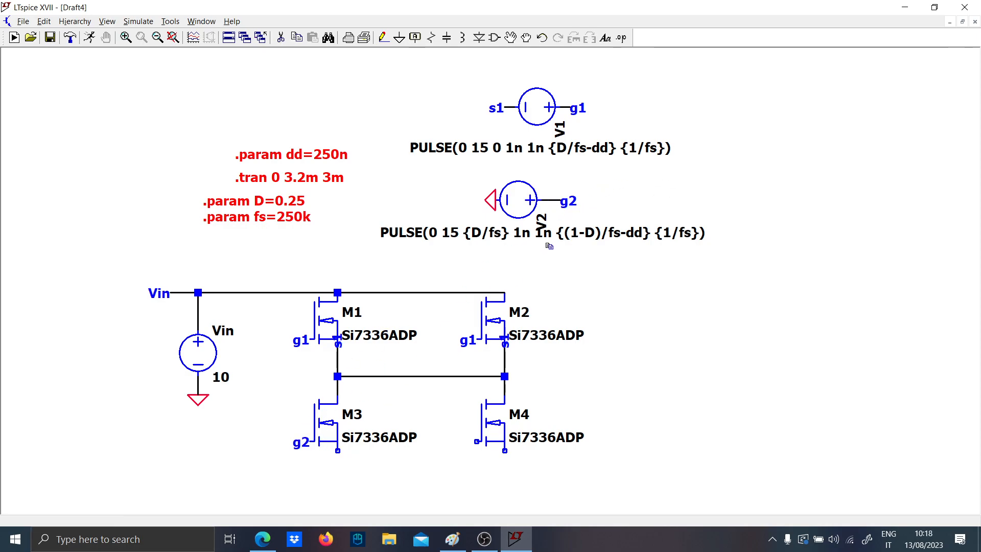
click(566, 201)
click(476, 441)
- Wire the sources of M3 and M4 together and ground the middle of the connecting wire
key(F3)
click(337, 450)
click(504, 469)
click(504, 450)
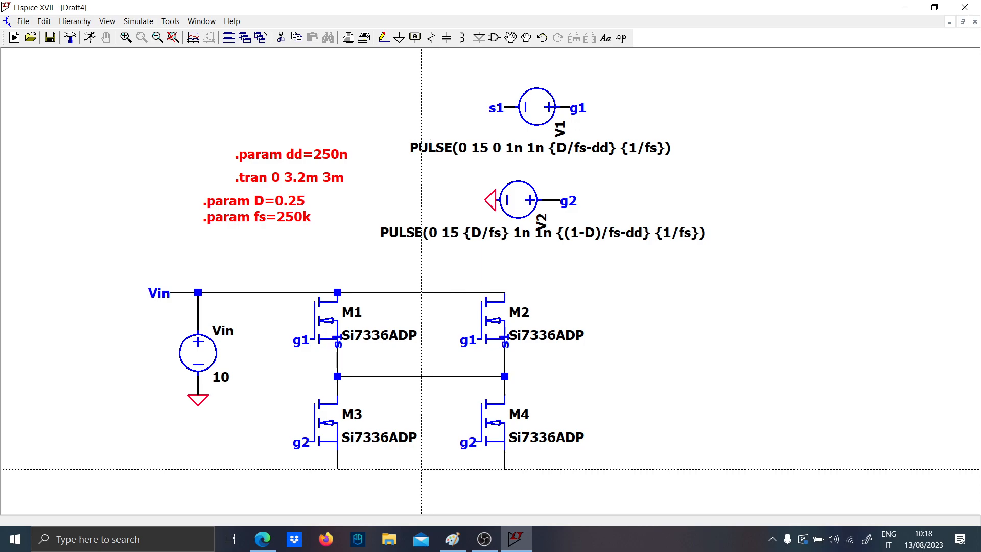
key(g)
click(421, 469)
- Draw an output wire from the switching node across and down, ending in a ground symbol
key(F3)
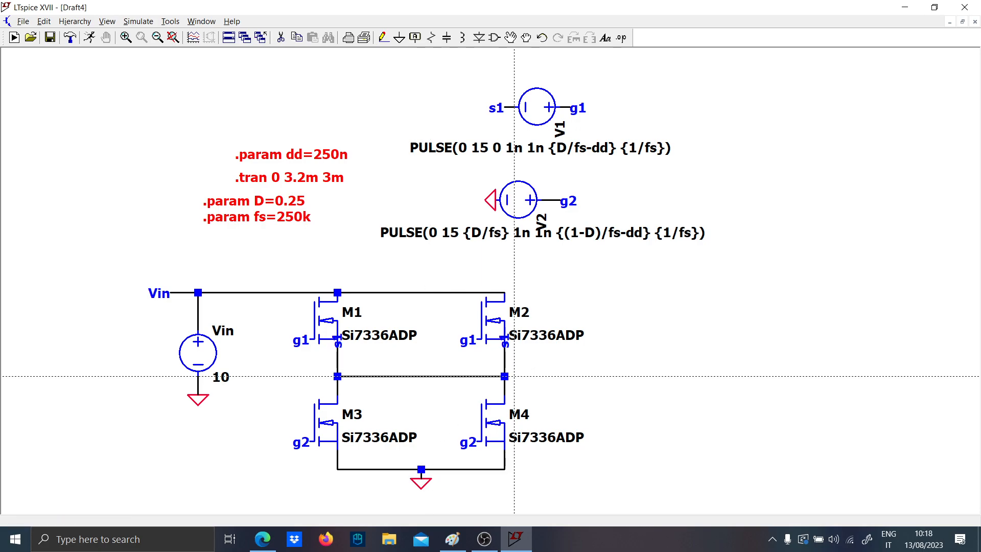
click(505, 376)
click(652, 460)
key(g)
click(652, 460)
- Insert a horizontal inductor into the output wire and set its value to 4.7µ
key(l)
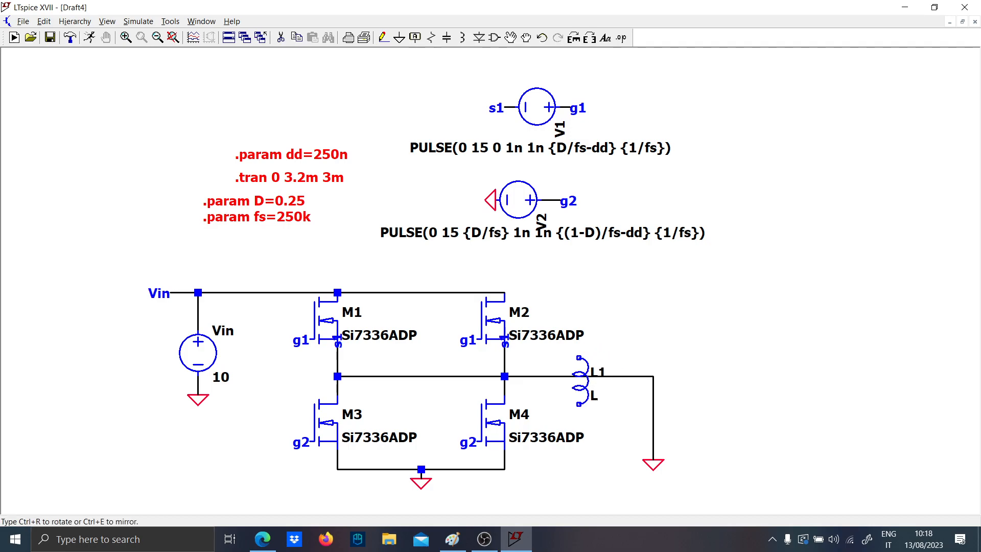
click(586, 378)
right_click(583, 395)
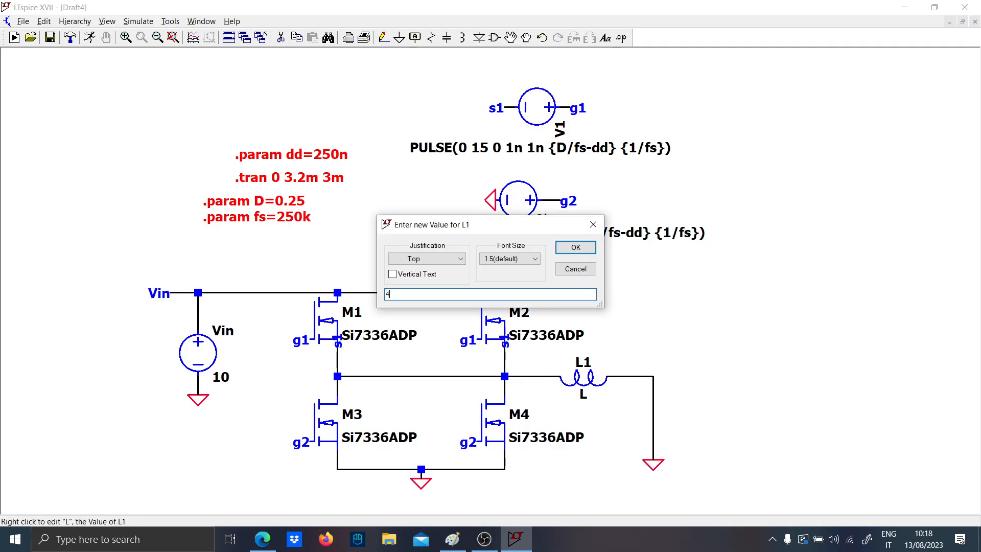
key(Return)
- Insert a capacitor in the vertical output wire and lower it together with its ground to free space above it
key(c)
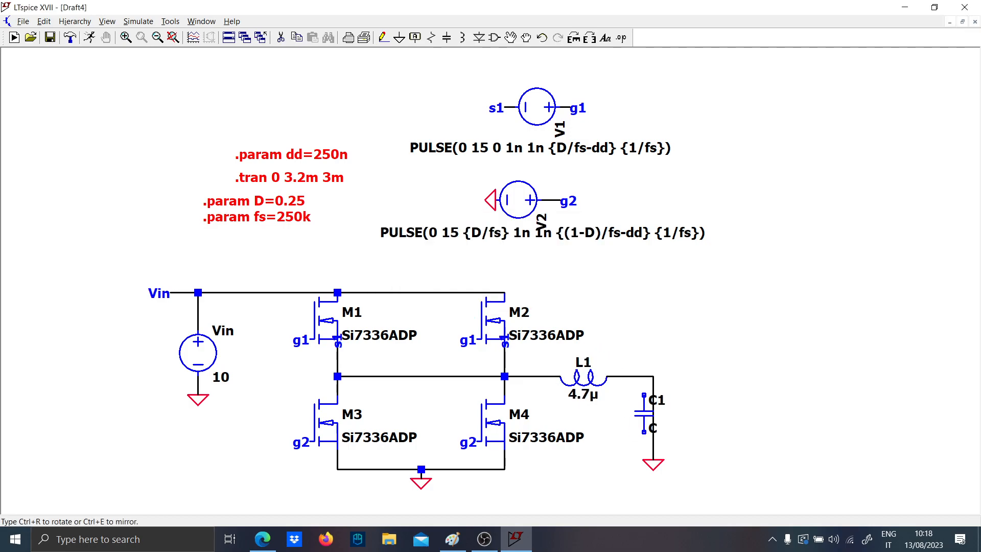
click(653, 433)
key(Escape)
key(F8)
drag(690, 479, 619, 396)
click(619, 424)
key(Escape)
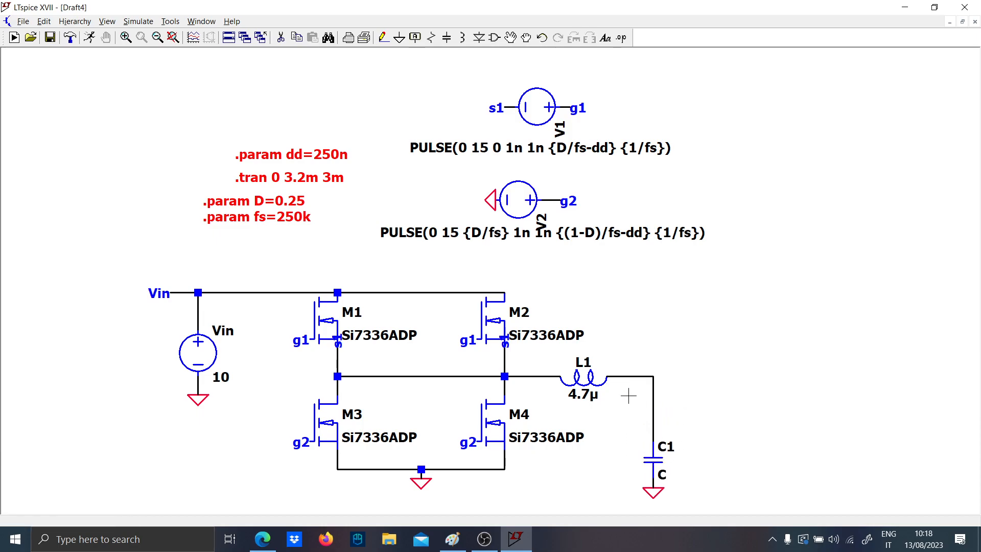
- Insert a resistor in series above C1 in the vertical output wire
key(c)
key(r)
click(654, 409)
key(Escape)
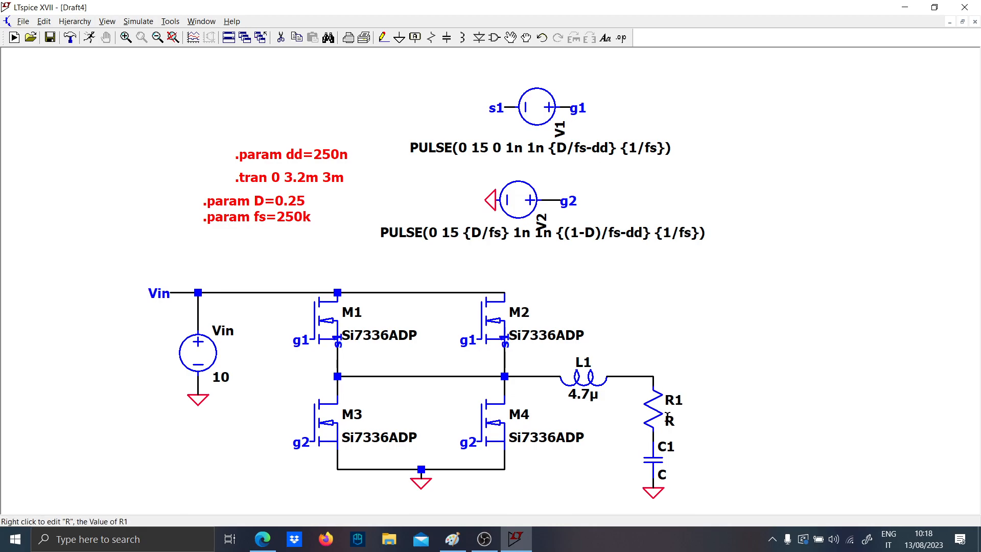
- Set the output branch's resistor R1 to 20m and its capacitor C1 to 22µ
right_click(669, 420)
key(Return)
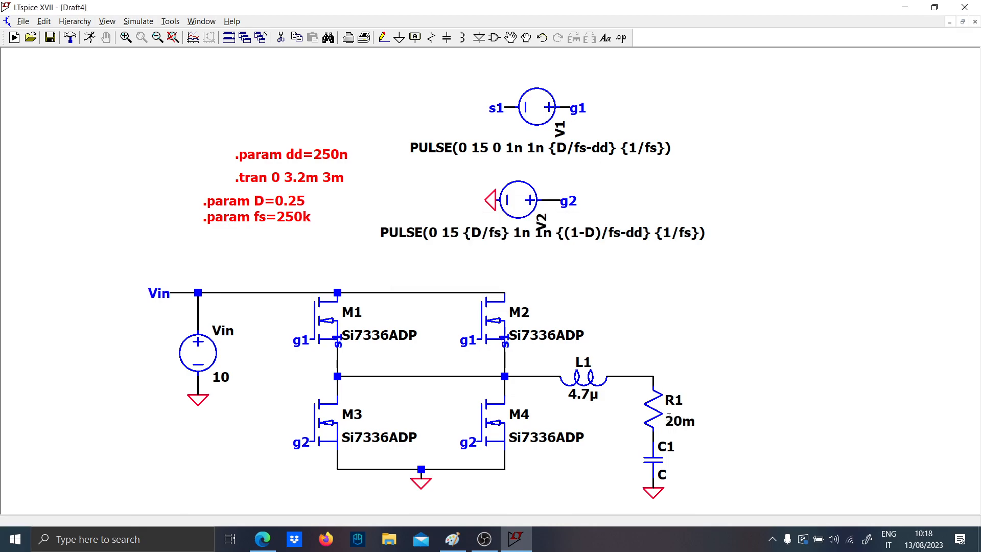
right_click(669, 476)
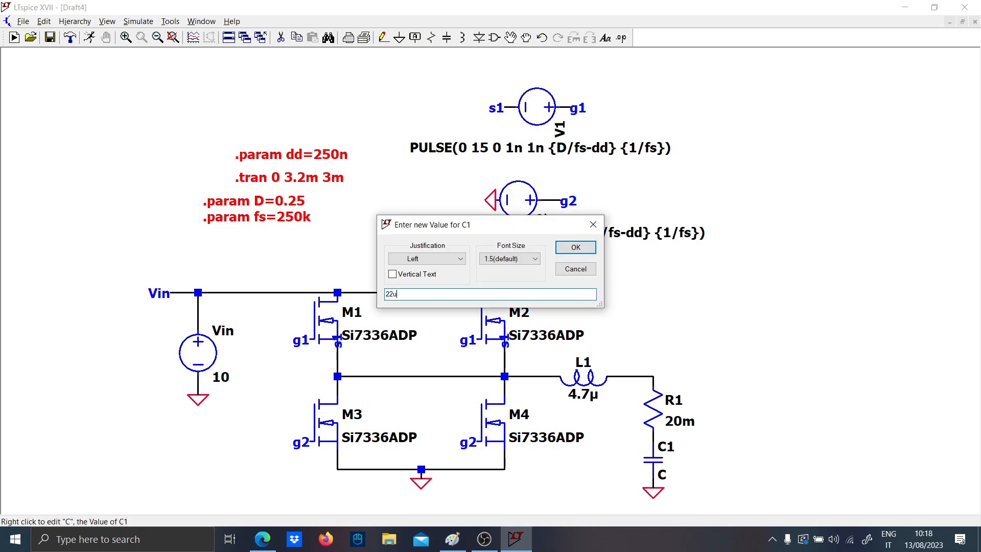
key(Return)
- Copy the R1-C1 branch with its ground three times alongside and wire the tops of all four branches to the inductor output
drag(634, 367, 736, 511)
click(731, 429)
click(848, 511)
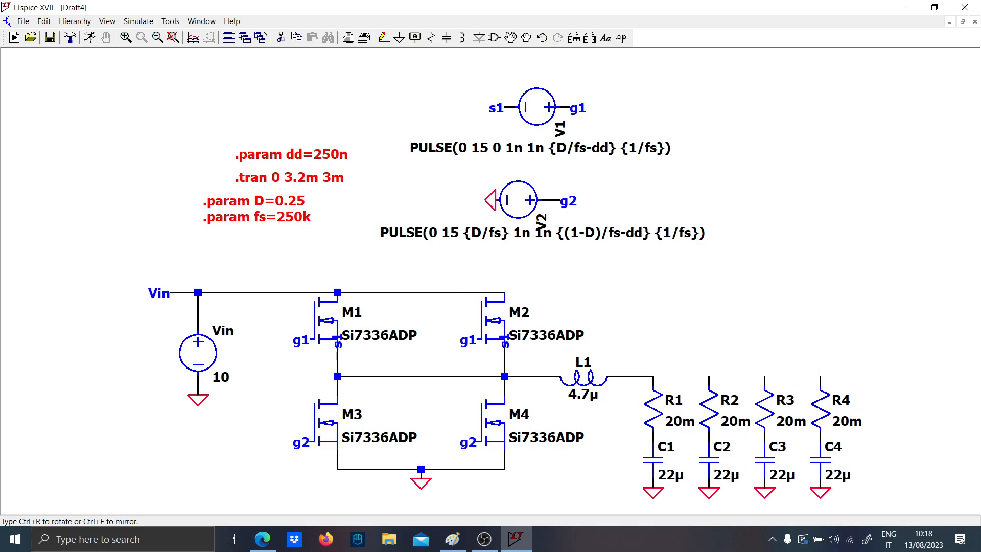
key(F3)
click(653, 376)
click(876, 377)
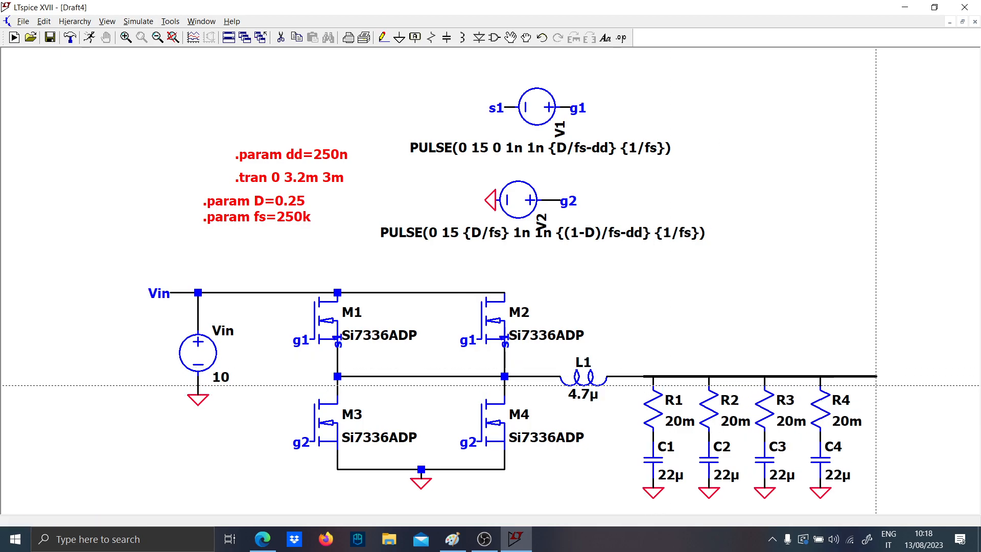
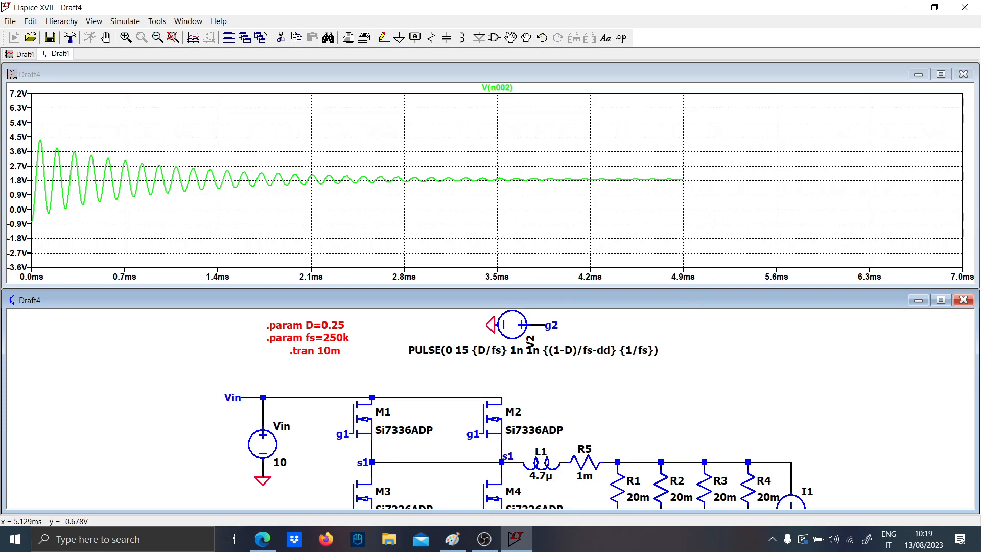
- Add the Vin node voltage to the plot and change its trace expression to V(vin)*0.25
scroll(531, 338, up, 1)
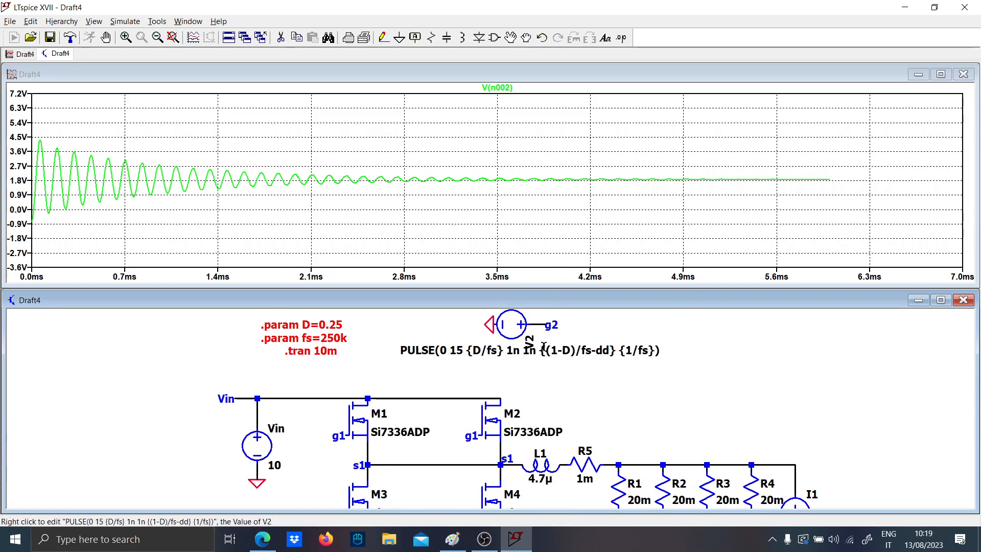
drag(523, 389, 586, 451)
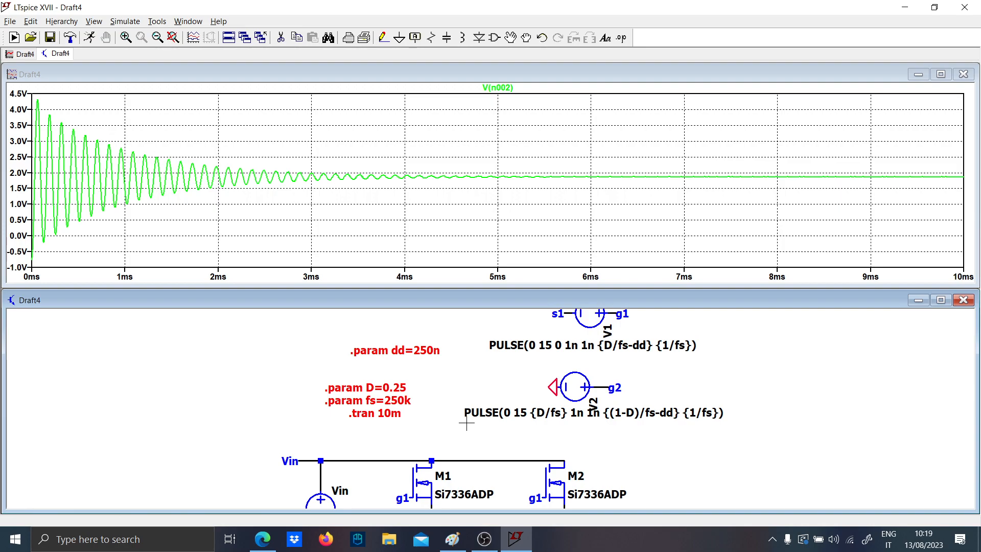
drag(479, 428, 357, 315)
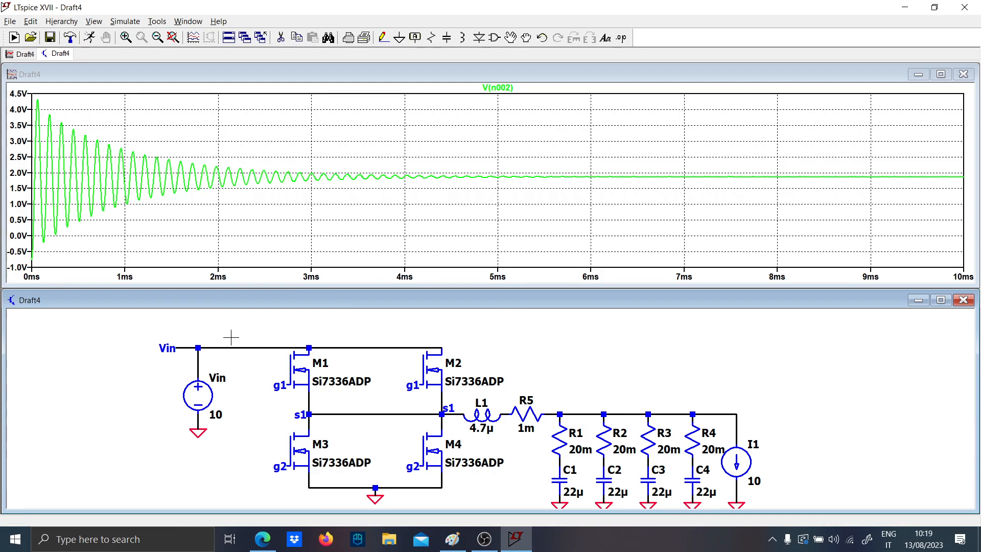
click(404, 347)
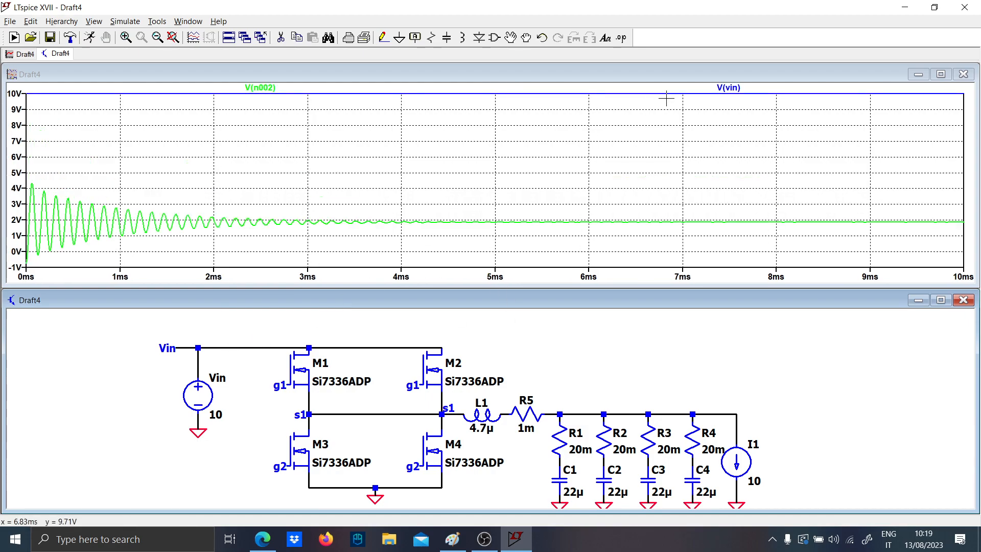
right_click(728, 87)
text(*0.25)
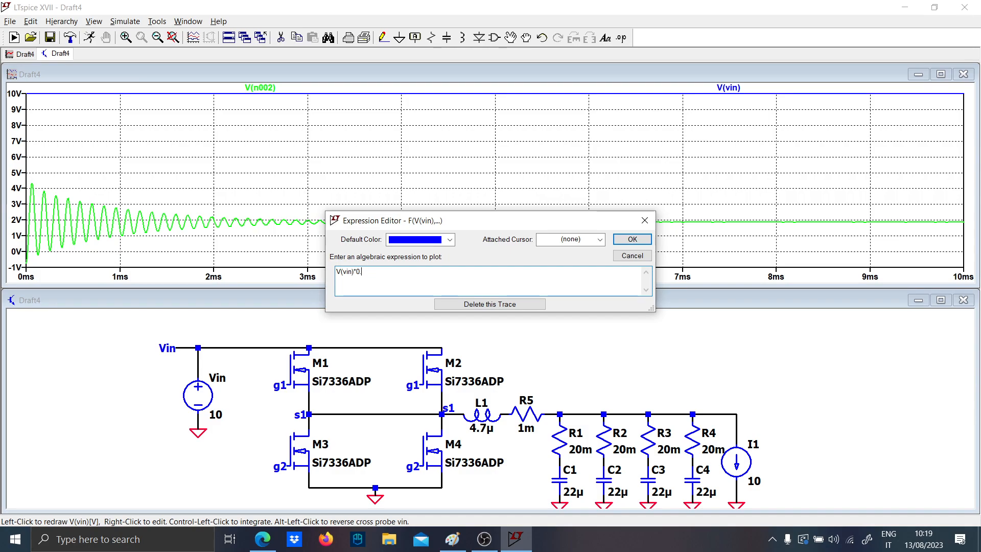
key(Return)
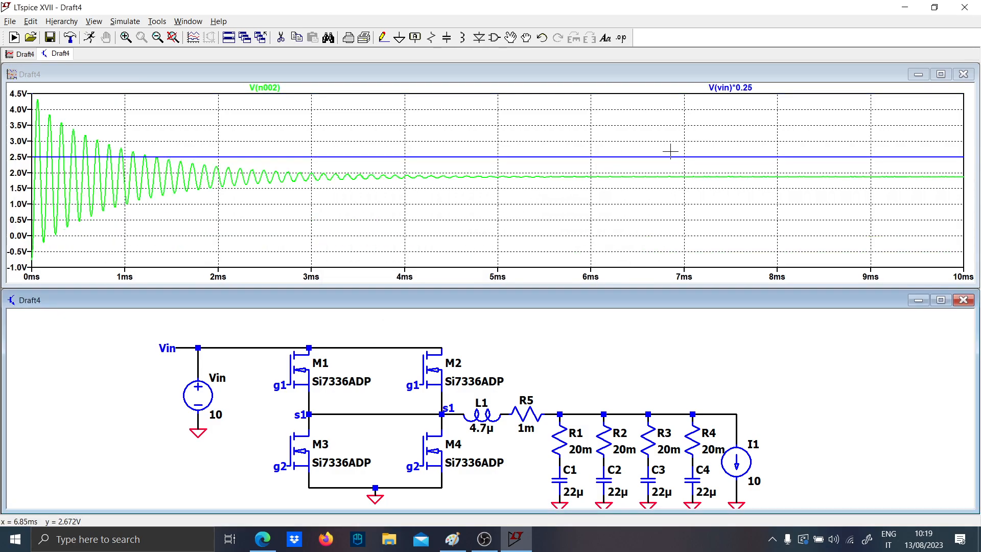
- Set the dead-time parameter dd to 0, rerun the transient simulation and halt it before it completes
drag(476, 349, 483, 435)
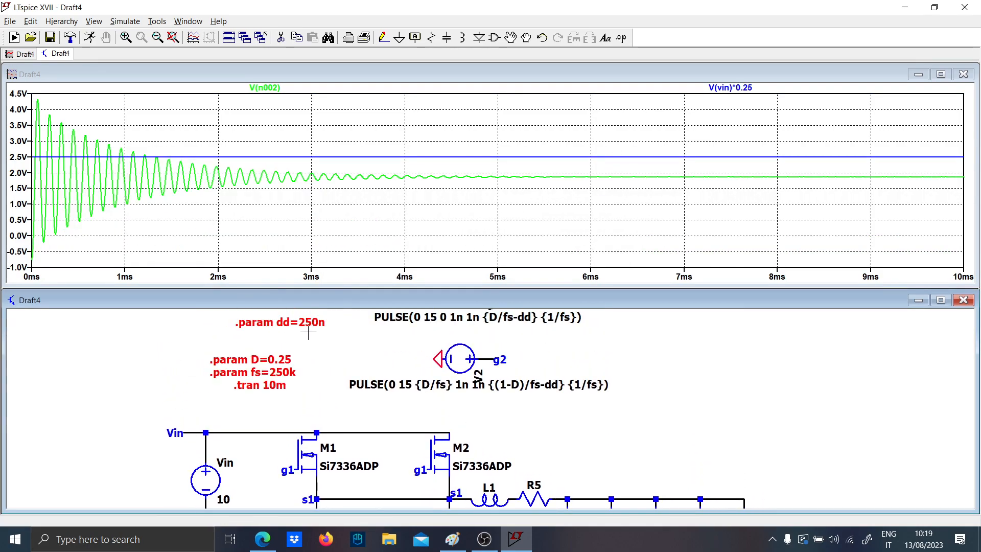
right_click(320, 323)
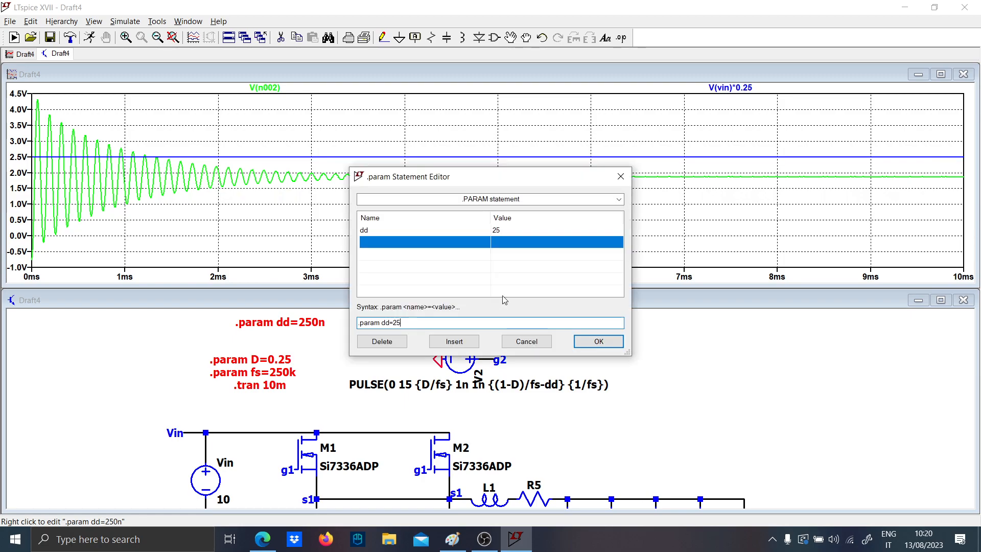
key(BackSpace)
text(0)
key(Return)
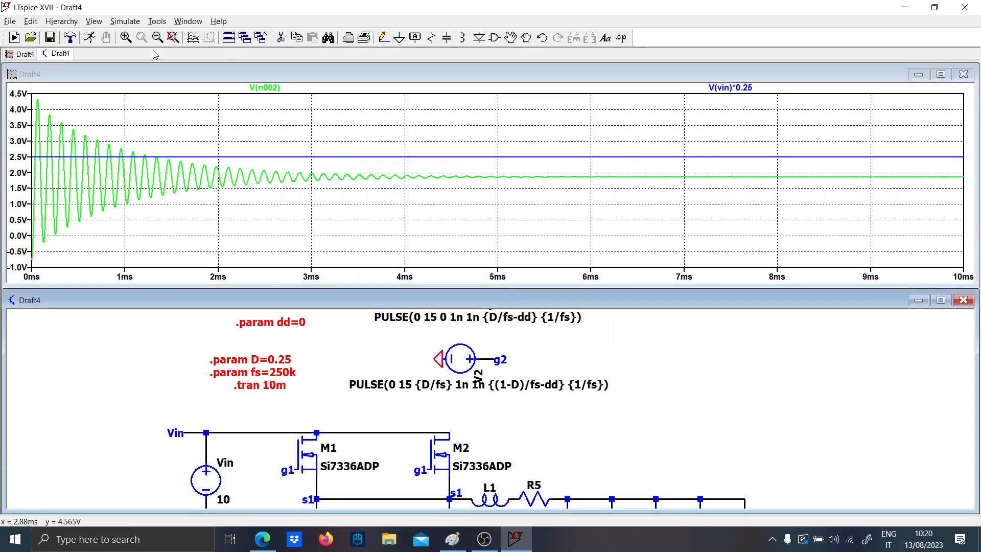
click(88, 36)
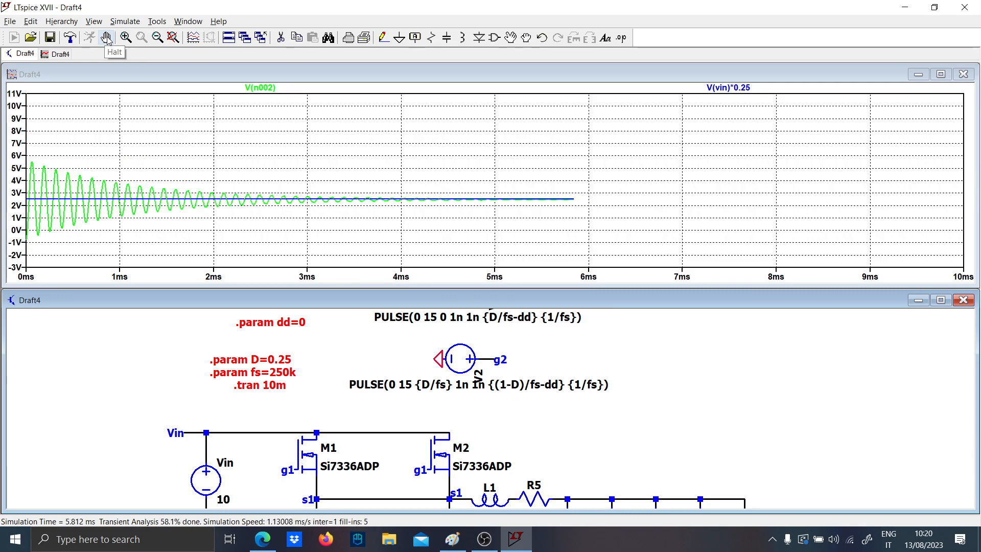
click(106, 39)
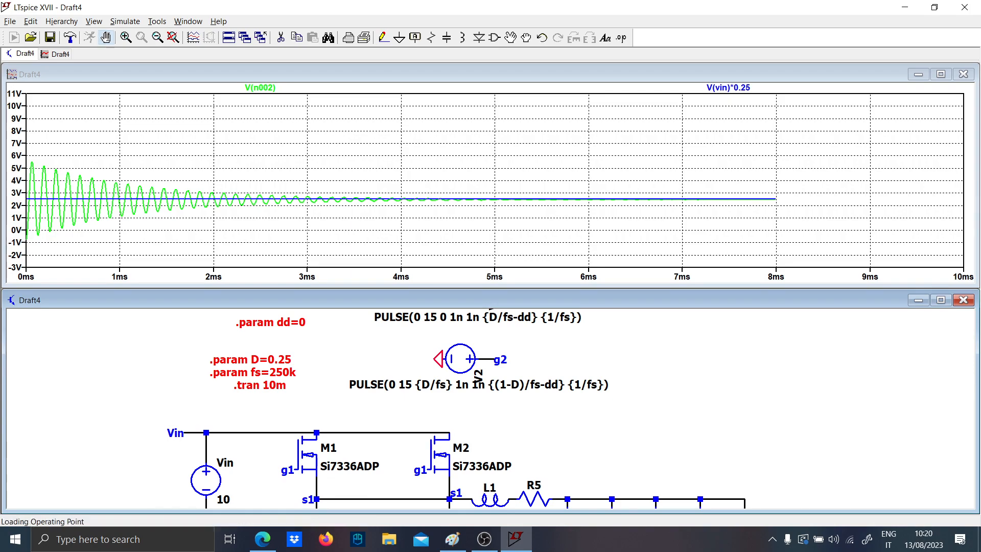
- Examine the settled output voltage and its ripple against the V(vin)*0.25 trace at close range, and return to the full waveform
drag(776, 172, 832, 189)
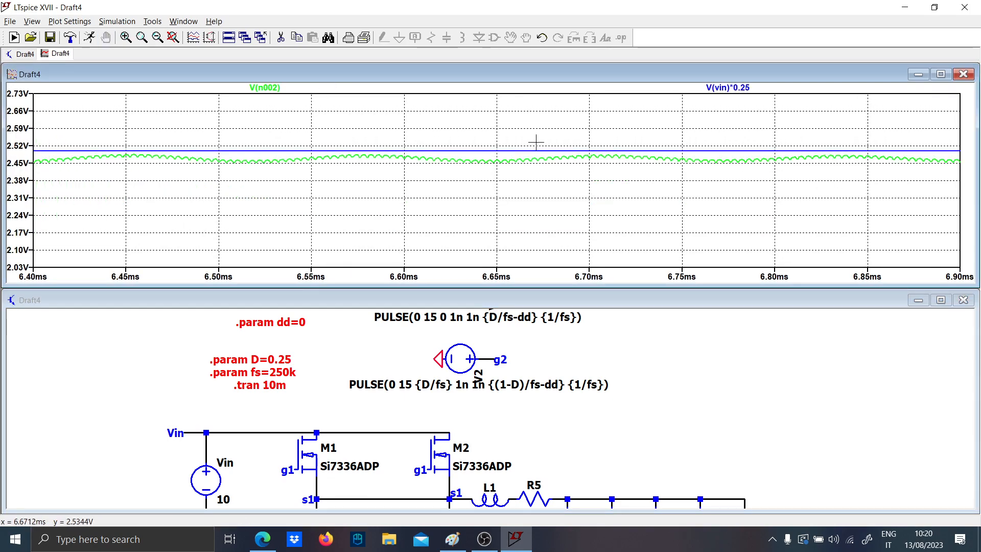
drag(536, 142, 846, 177)
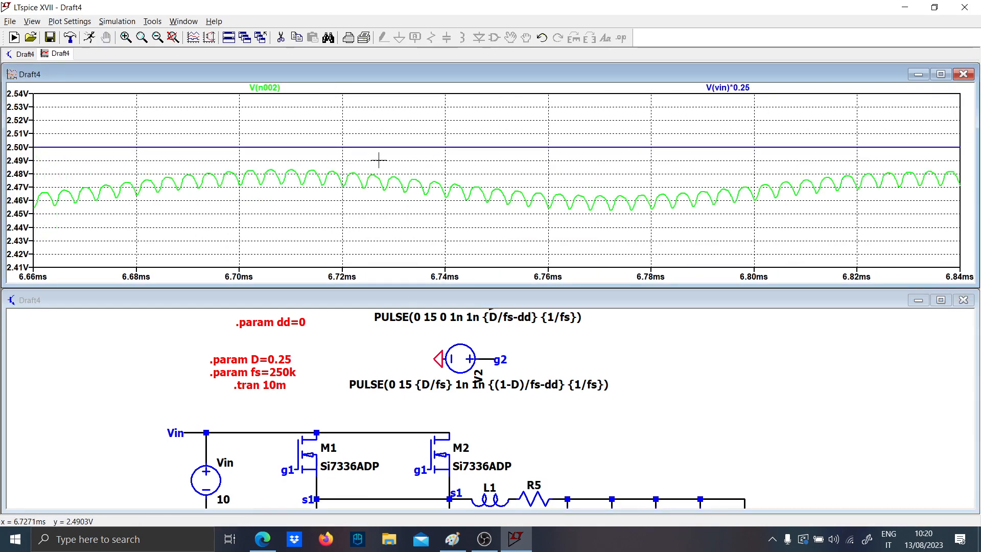
right_click(509, 177)
click(532, 181)
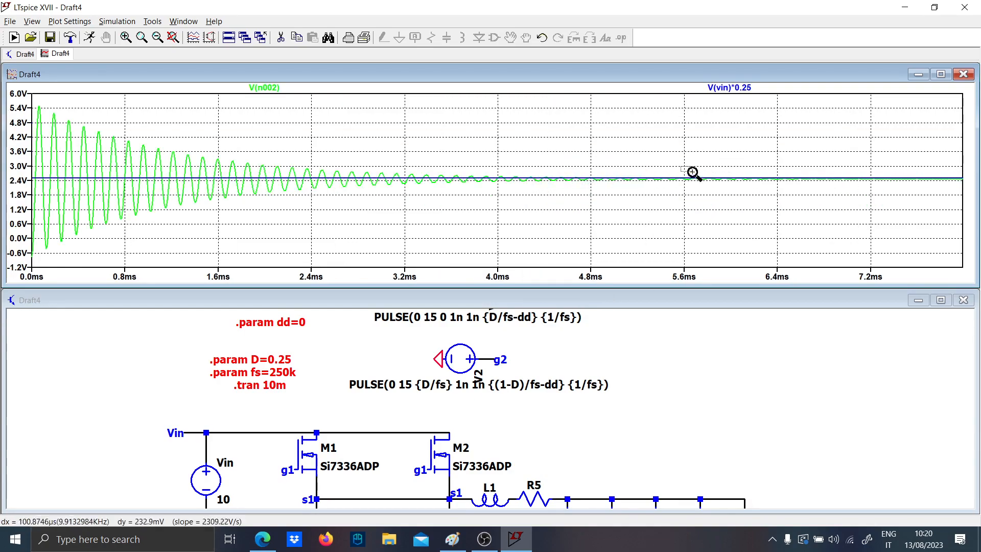
drag(682, 168, 954, 186)
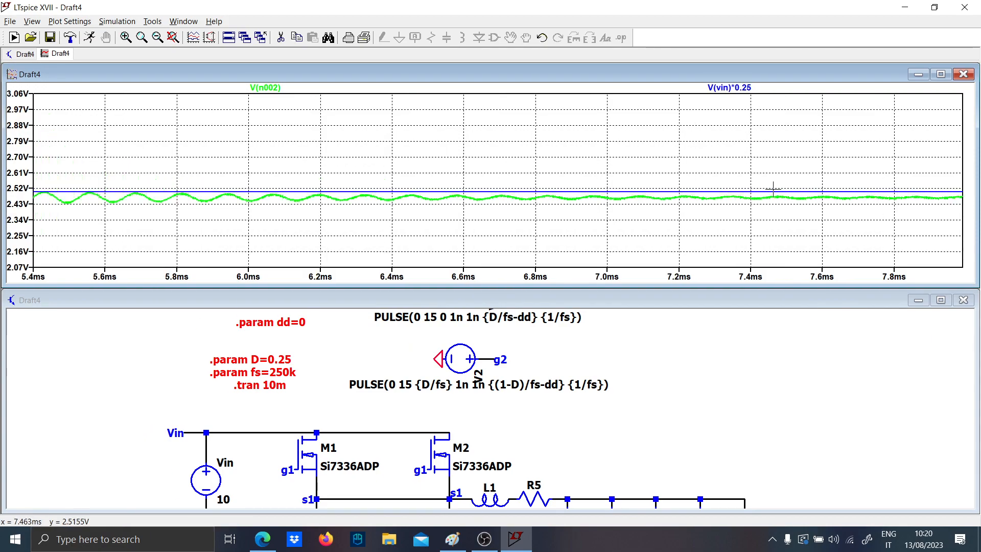
mouse_move(746, 187)
mouse_down()
mouse_move(934, 200)
mouse_move(959, 210)
mouse_up()
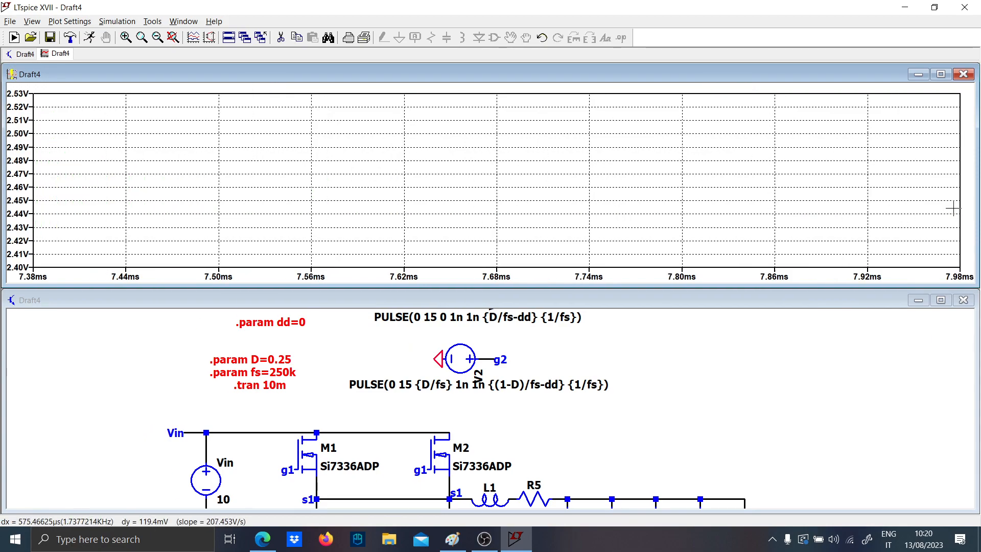
right_click(621, 157)
click(643, 163)
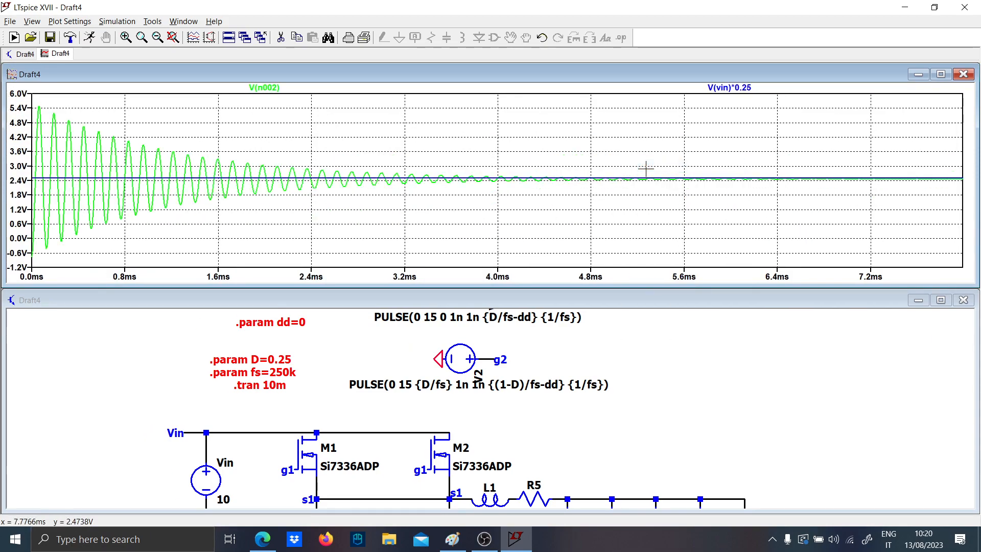
- Set the transient analysis to start saving data at 5m and stop at 5.01m
mouse_move(288, 468)
mouse_down()
mouse_move(317, 368)
mouse_move(291, 427)
mouse_up()
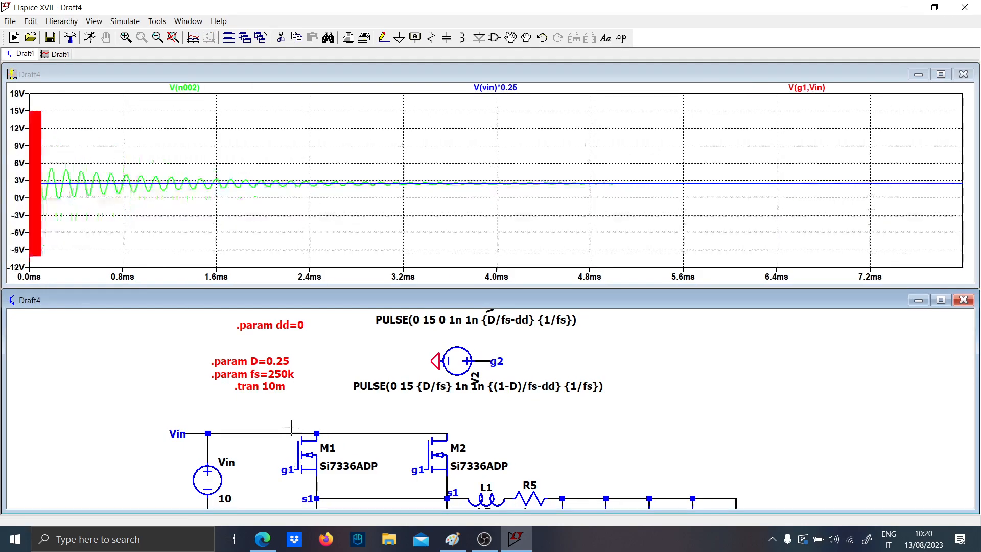
right_click(276, 387)
key(Tab)
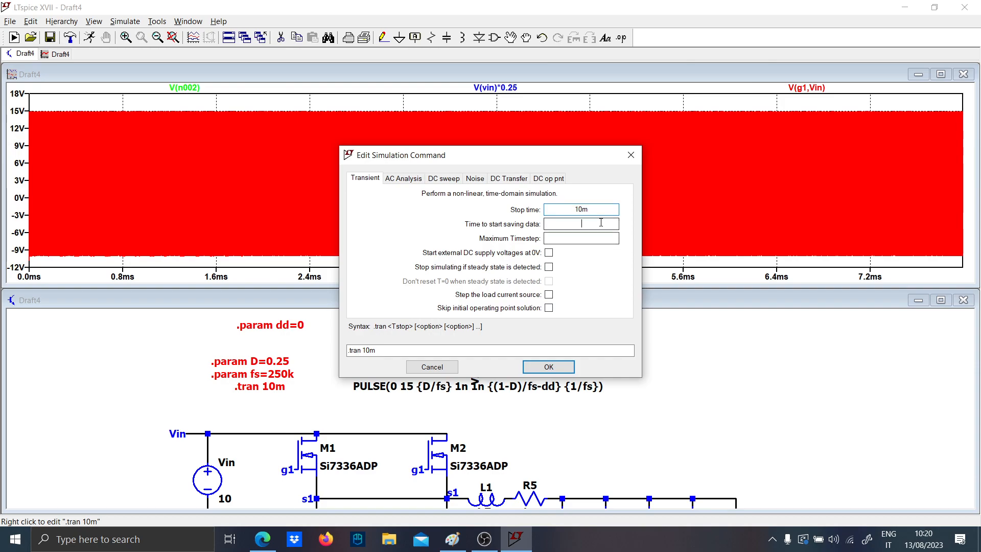
text(5m)
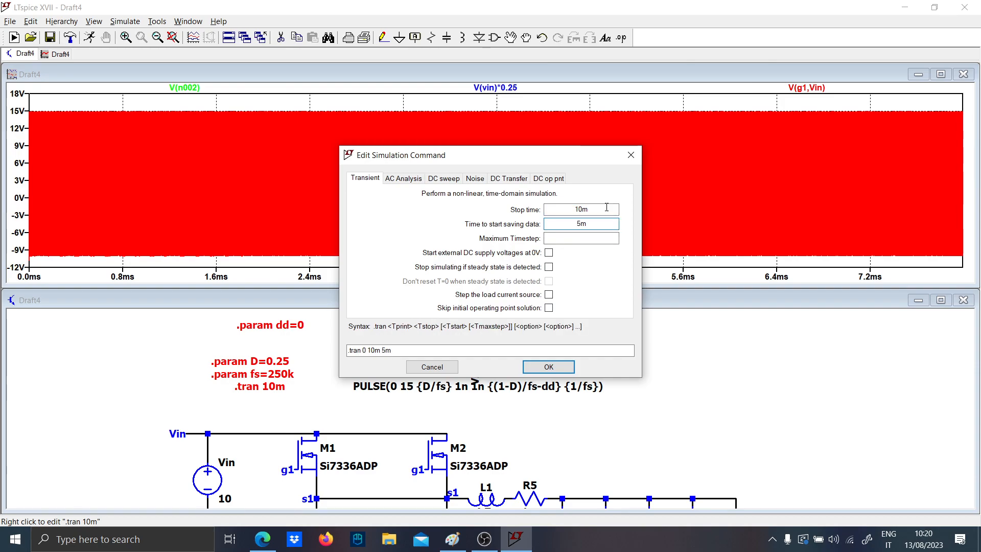
key(shift+Tab)
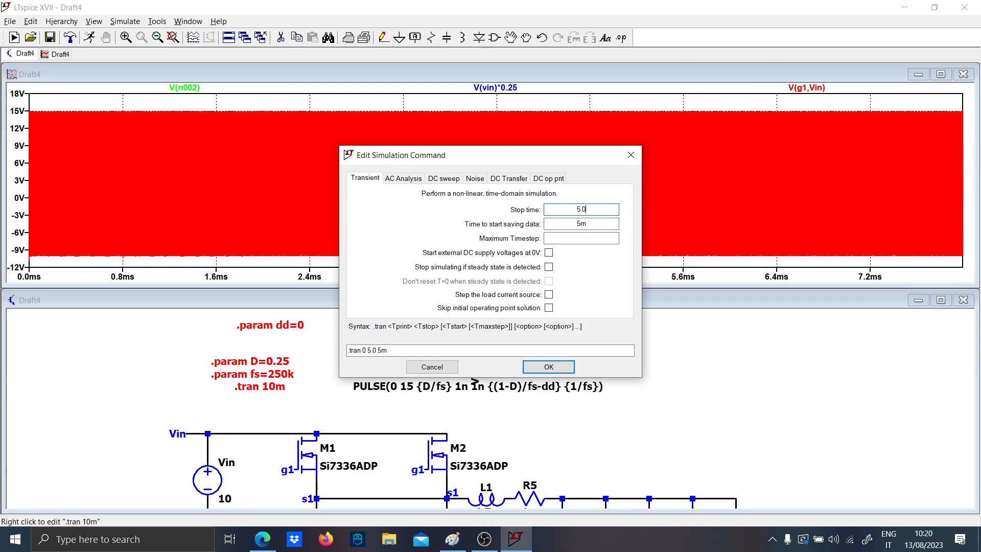
key(Return)
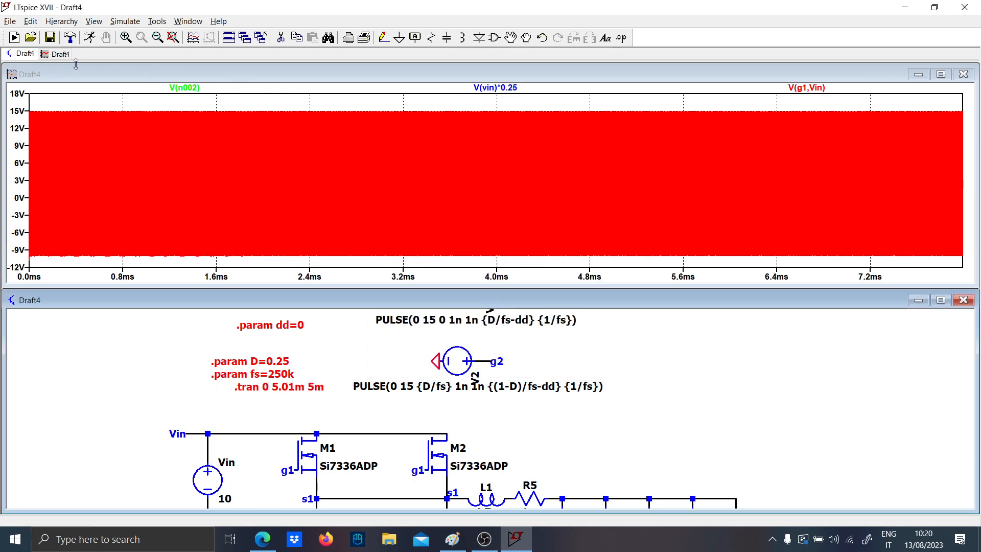
- Rerun the simulation and plot only the voltage of the output node above the current load I1
click(89, 37)
drag(440, 411, 399, 343)
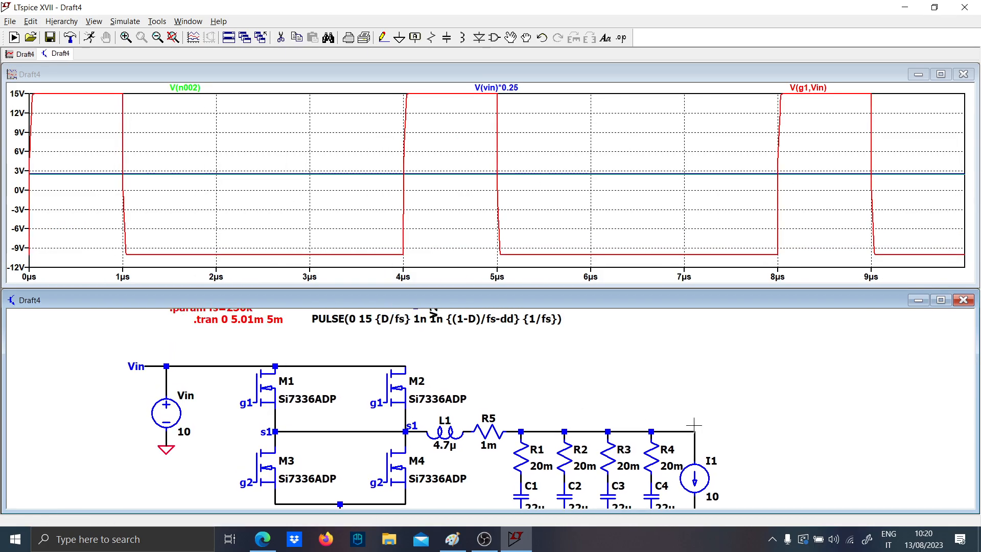
click(685, 430)
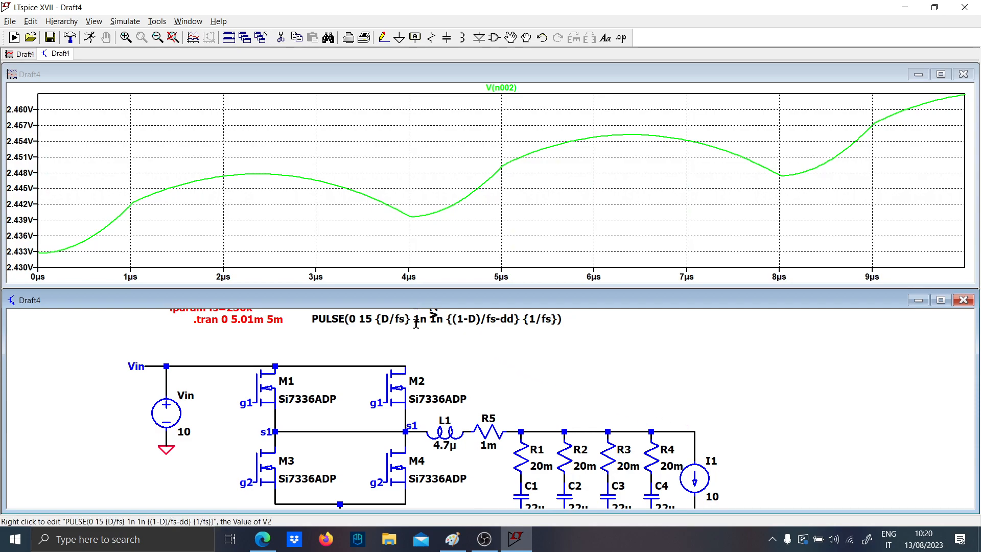
- Change the transient stop time to 6.01m and the data-saving start to 6m, and rerun the simulation
drag(249, 320, 247, 403)
right_click(247, 403)
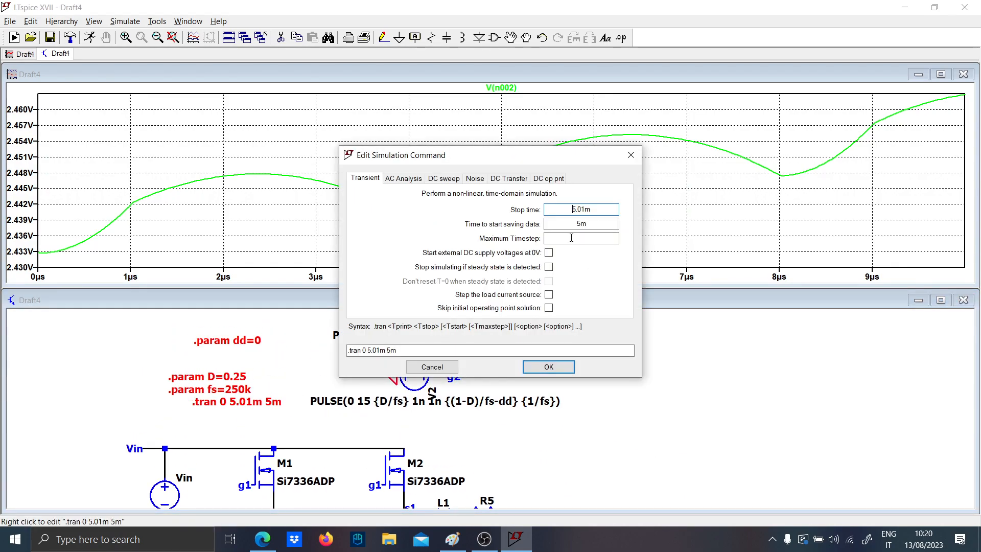
drag(571, 210, 576, 211)
text(6)
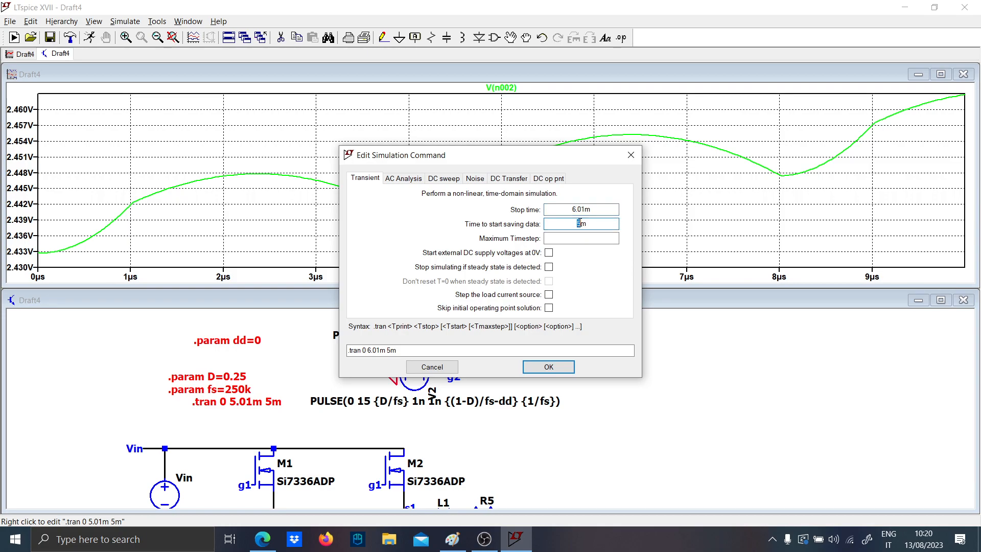
click(538, 369)
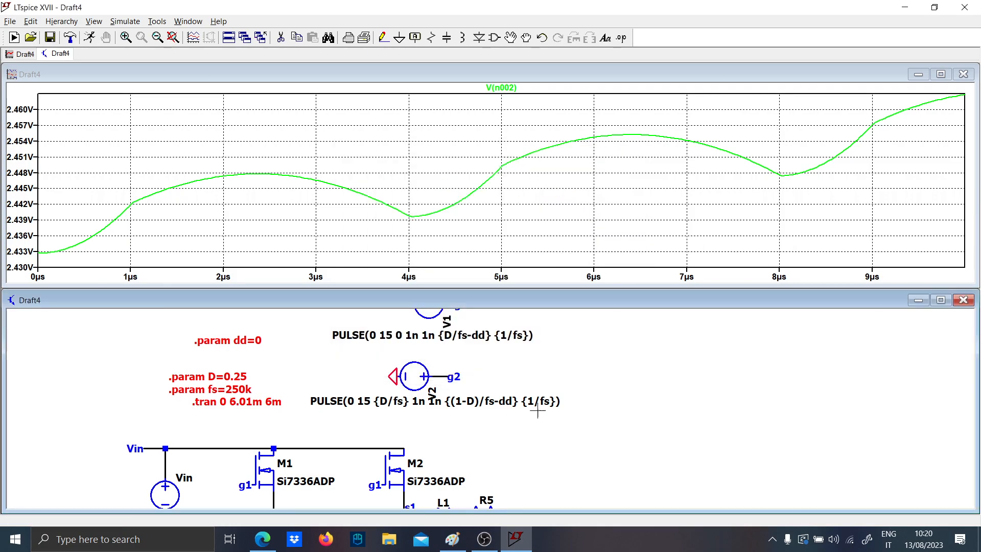
scroll(477, 427, down, 1)
scroll(477, 425, up, 1)
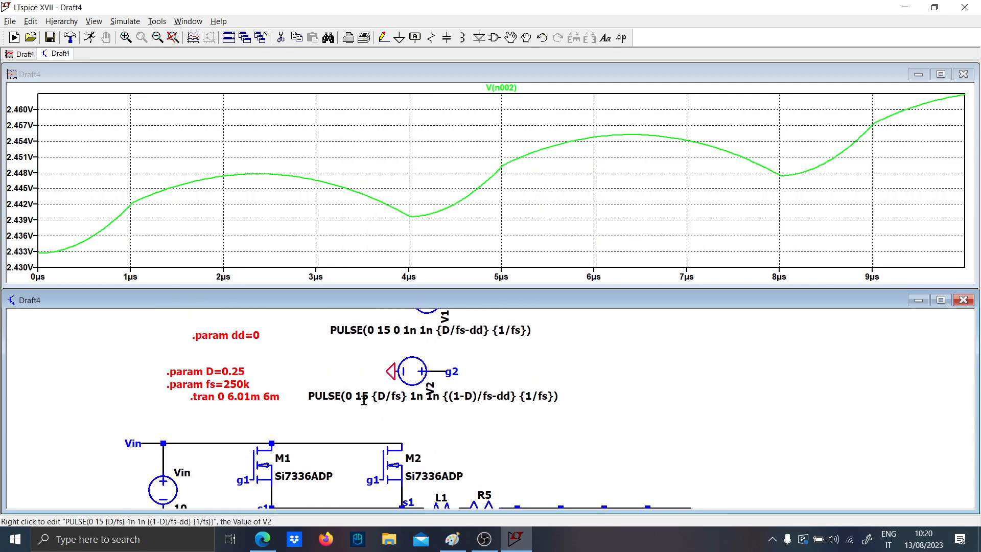
click(90, 36)
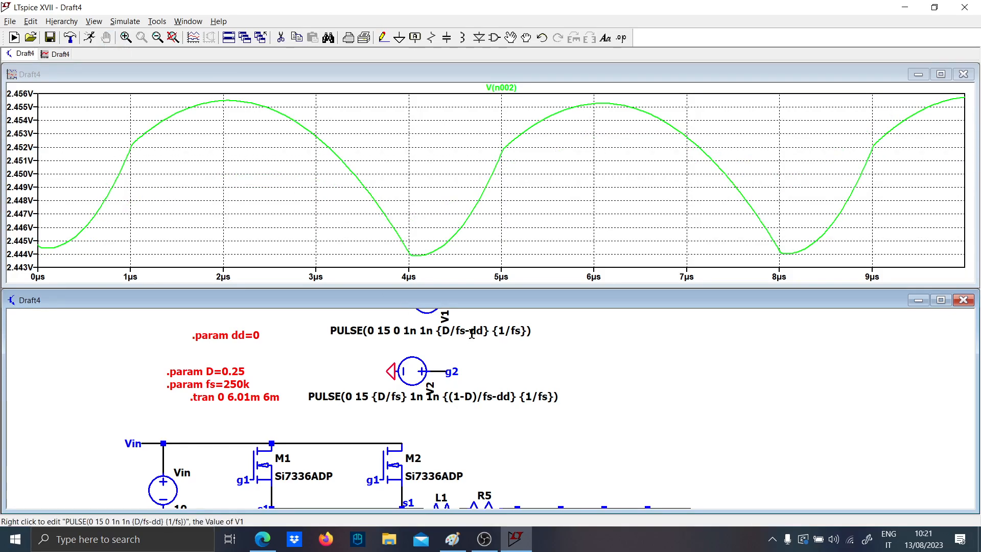
scroll(506, 413, down, 2)
drag(504, 405, 489, 371)
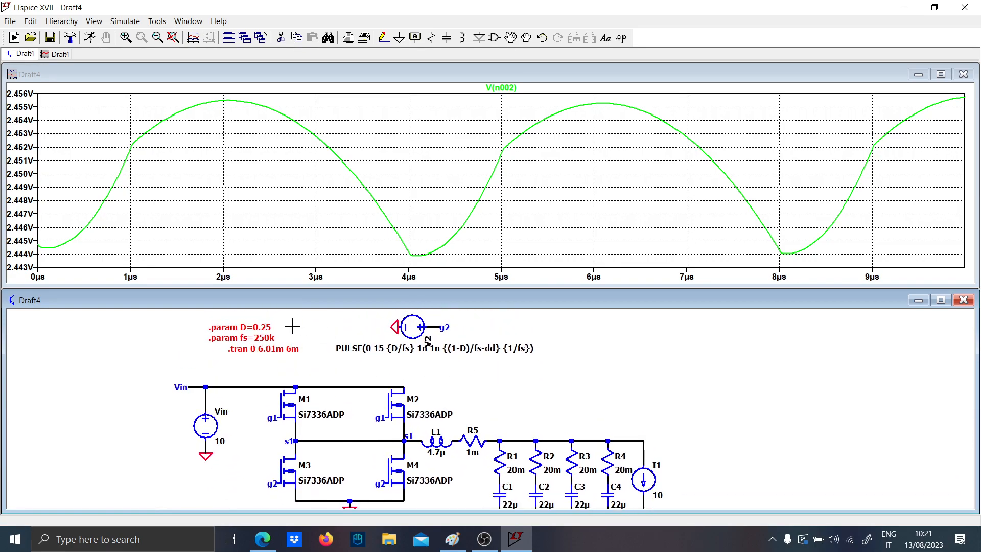
- Set the duty-cycle parameter D to 0.52
right_click(250, 327)
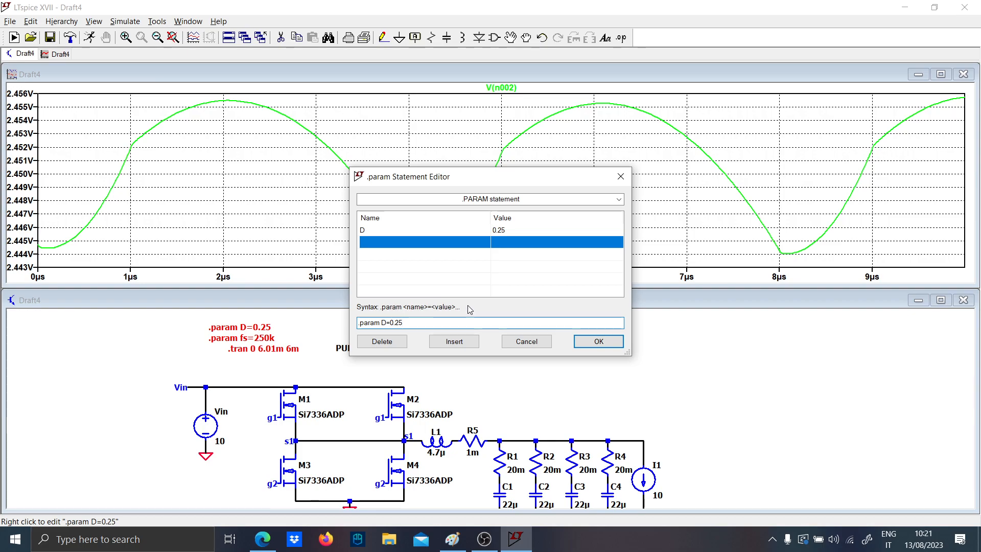
key(BackSpace)
key(BackSpace)
text(52)
key(Return)
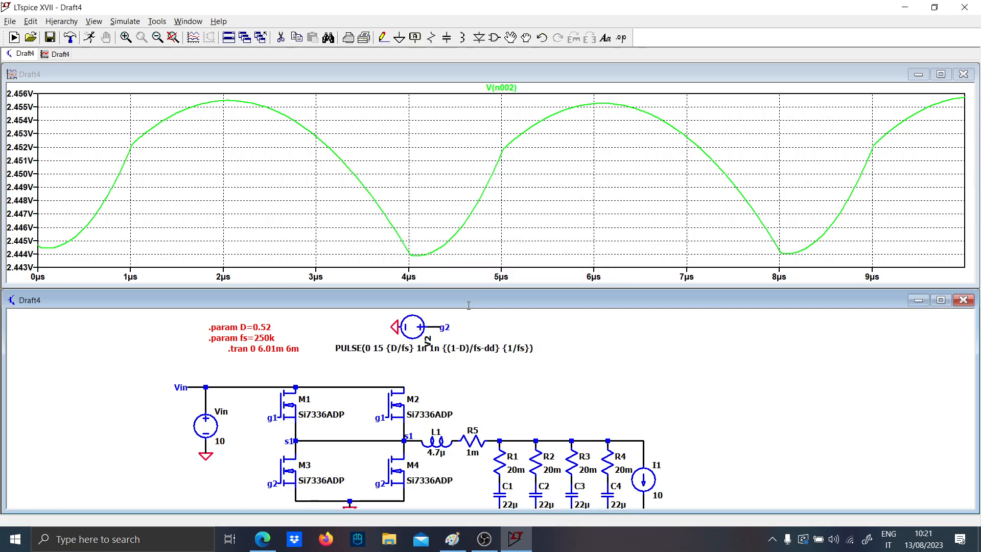
- Set the dead-time parameter dd to 250n and rerun the simulation
drag(299, 324, 301, 366)
right_click(282, 339)
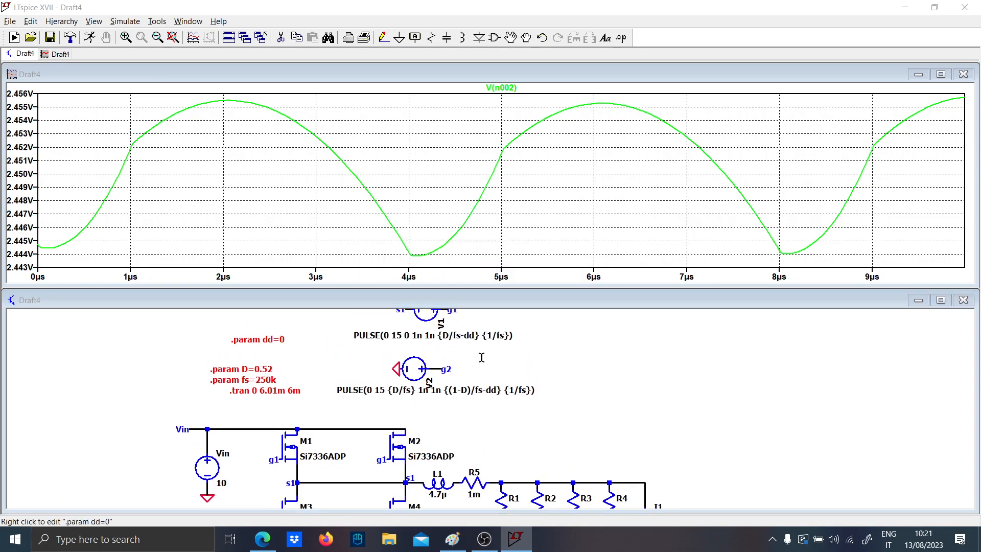
key(Return)
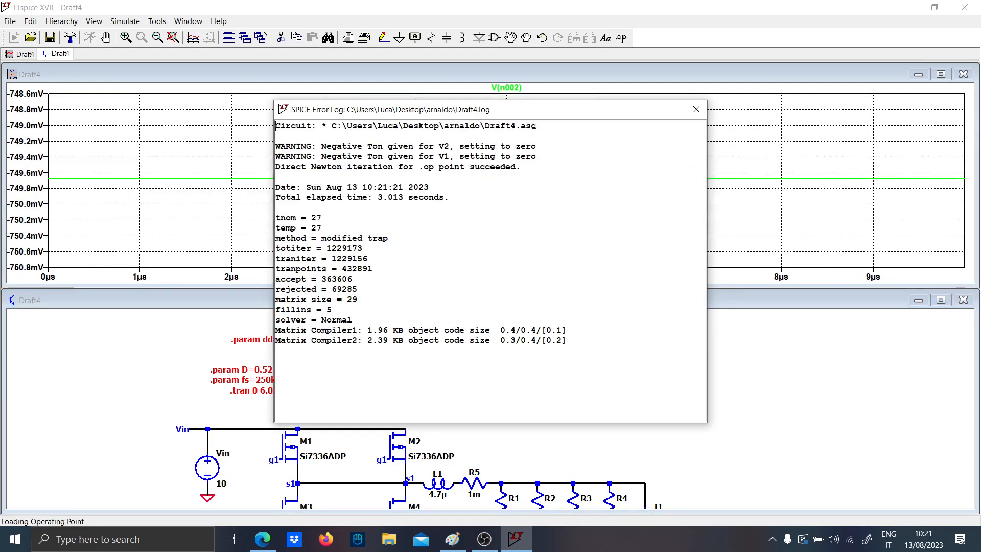
key(Escape)
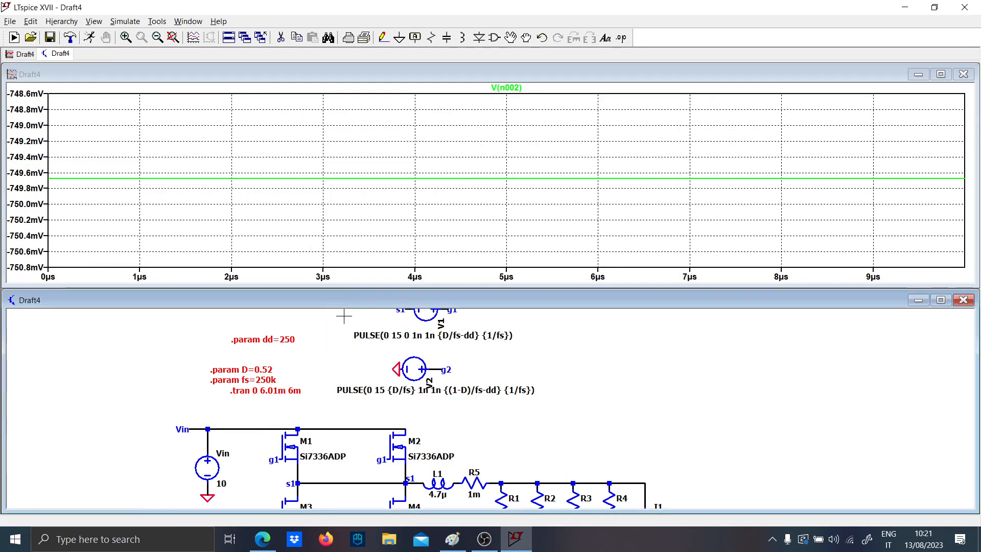
right_click(301, 344)
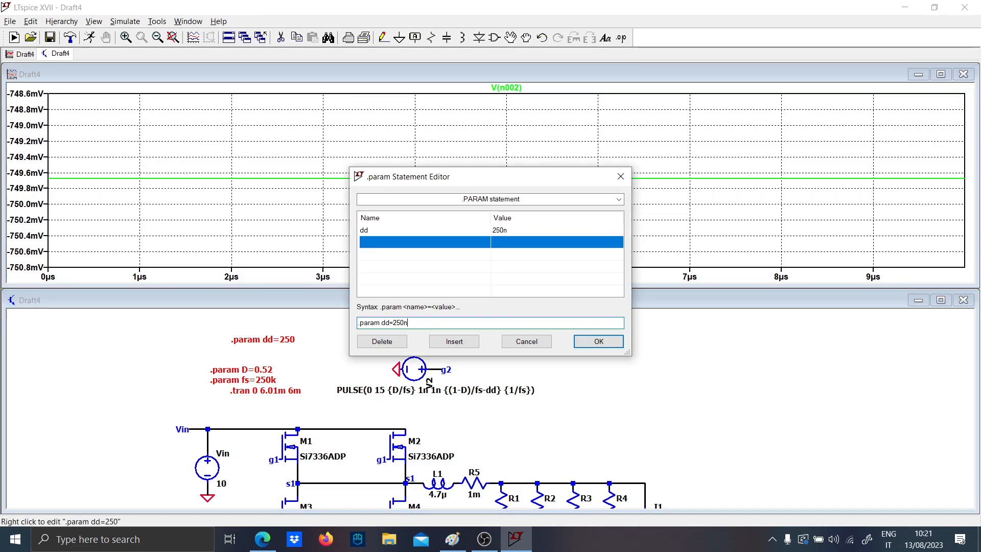
text(n)
key(Return)
click(88, 41)
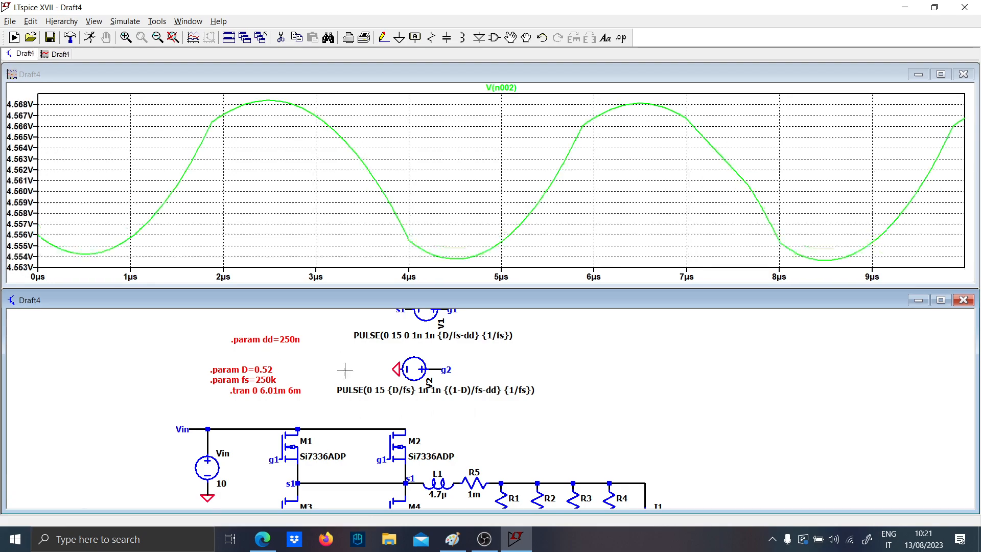
right_click(269, 369)
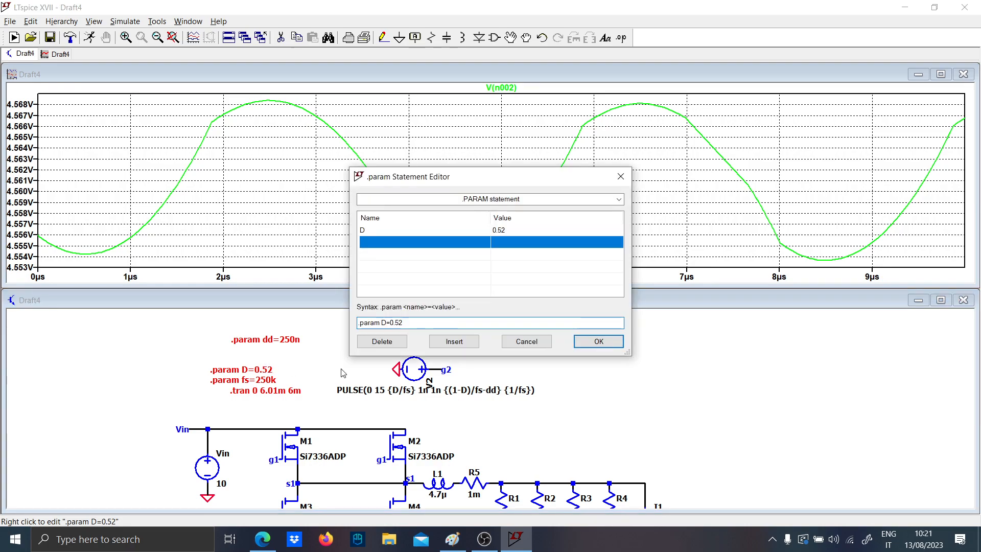
key(Escape)
key(Escape)
right_click(269, 379)
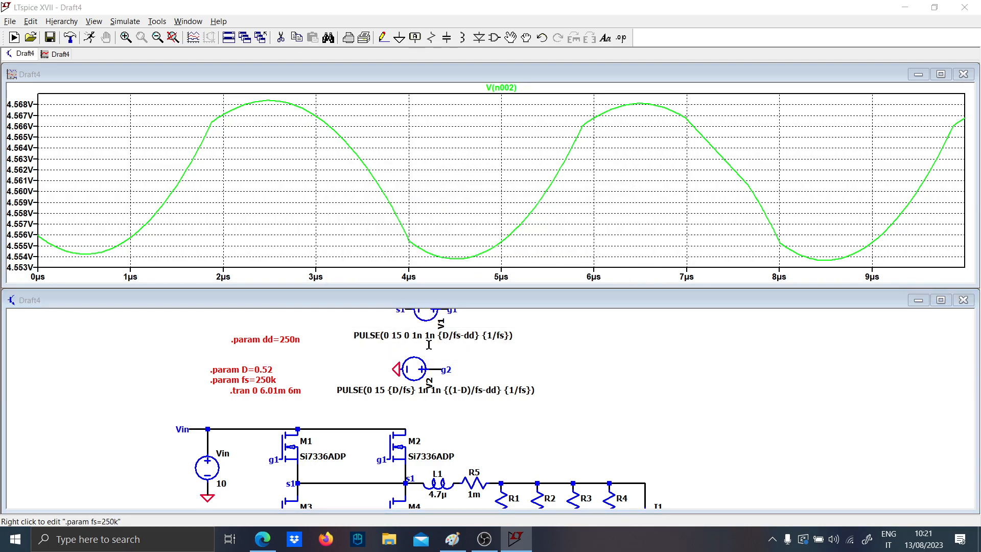
key(BackSpace)
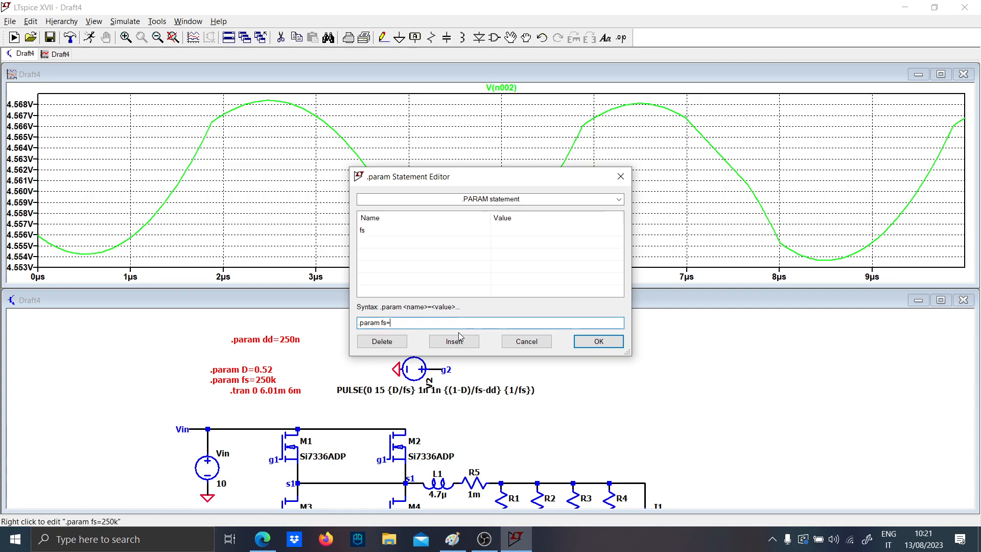
text(300)
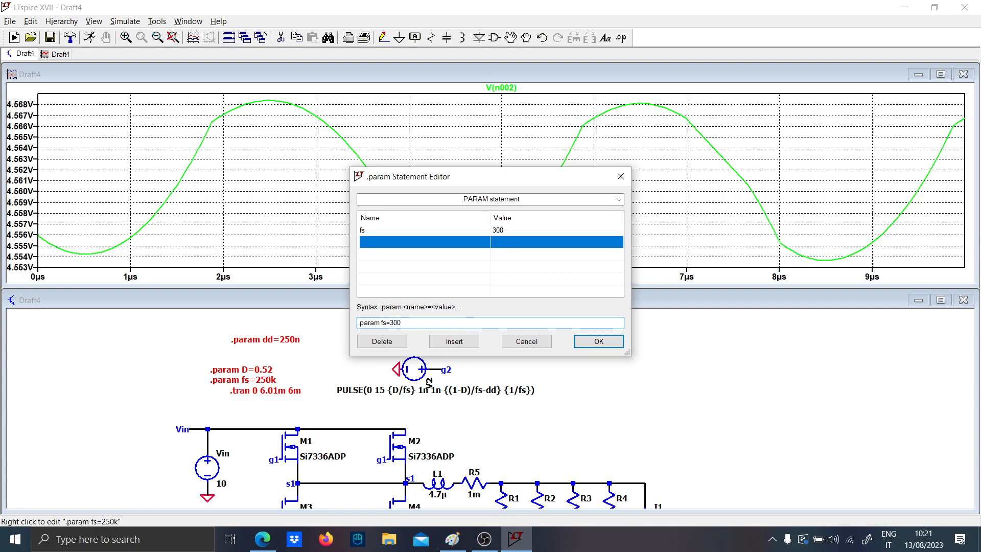
key(Return)
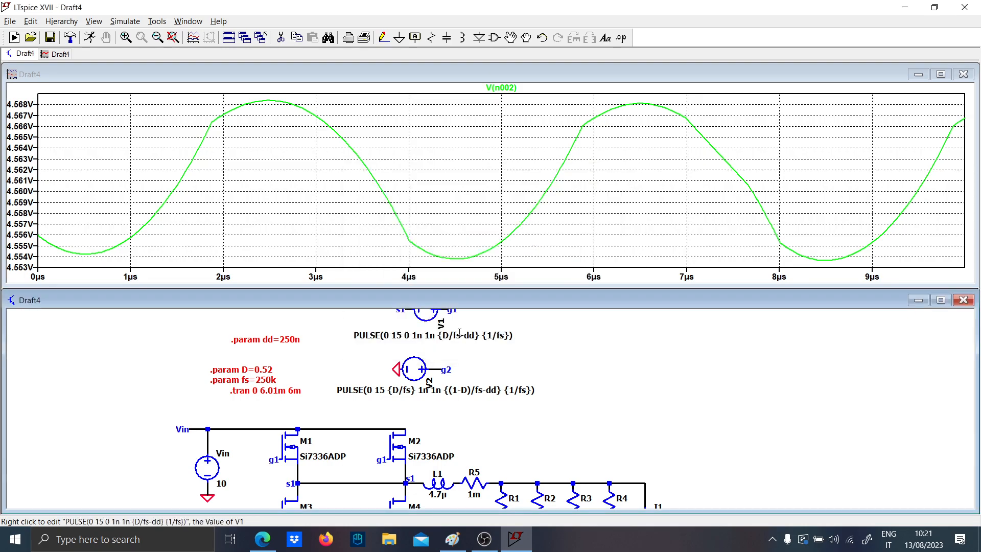
- Replace the output voltage trace with the current through inductor L1 and add the current through R5
scroll(488, 381, down, 3)
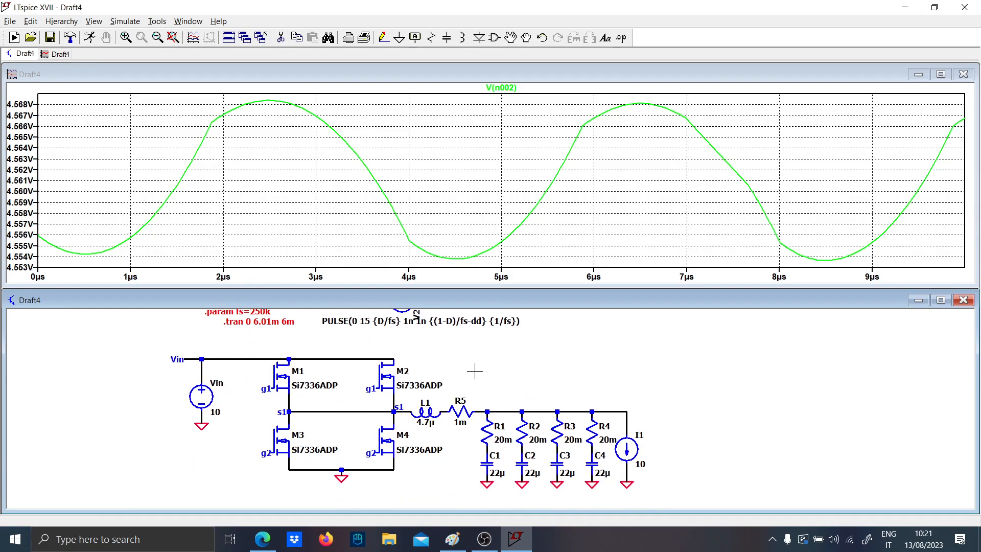
click(437, 397)
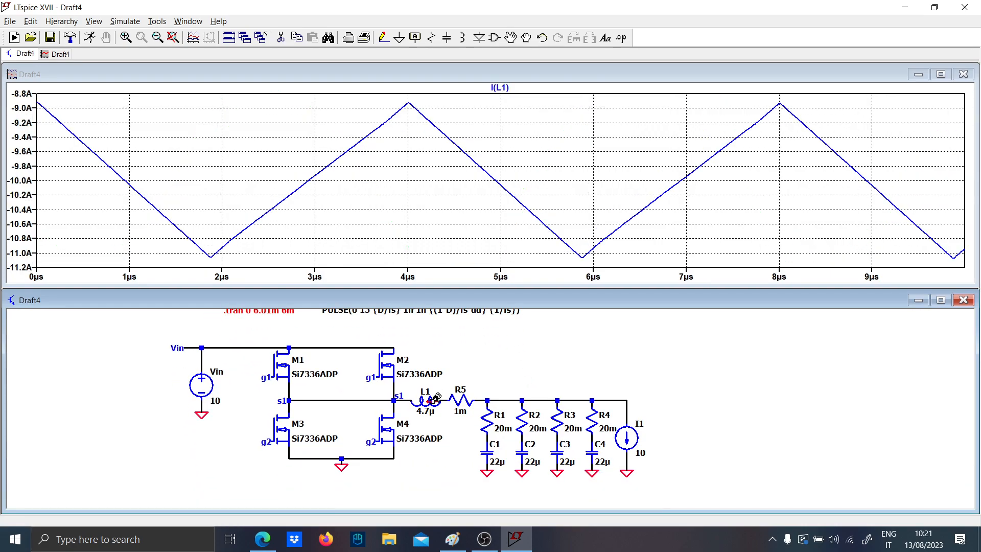
click(460, 401)
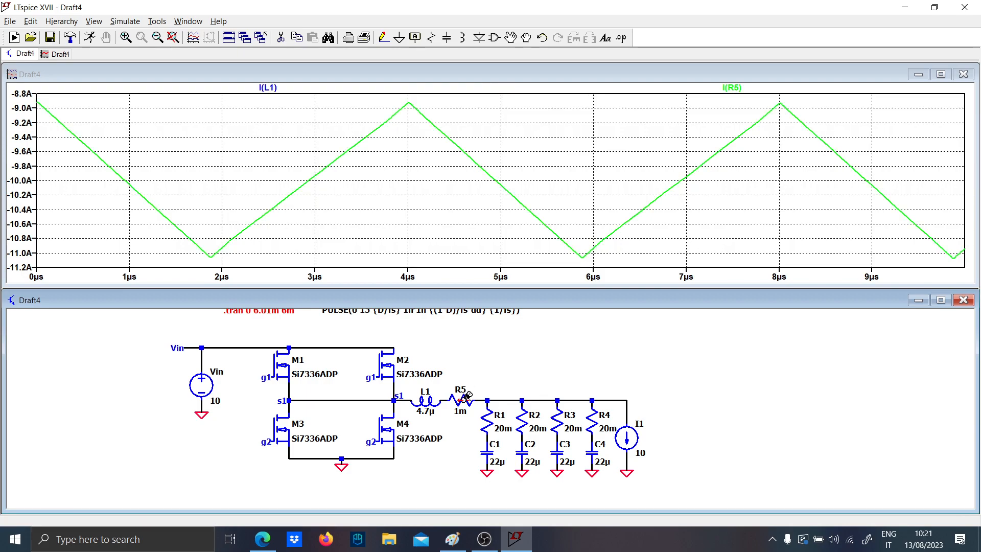
- Plot the voltages of the node between L1 and R5, of node s1, and of g1 relative to s1
click(444, 400)
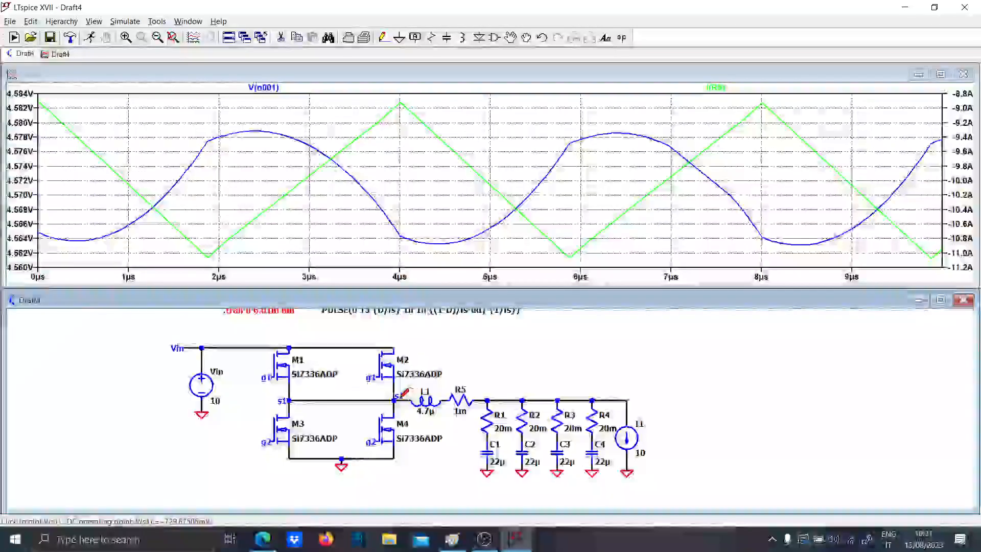
click(364, 399)
drag(273, 375, 294, 398)
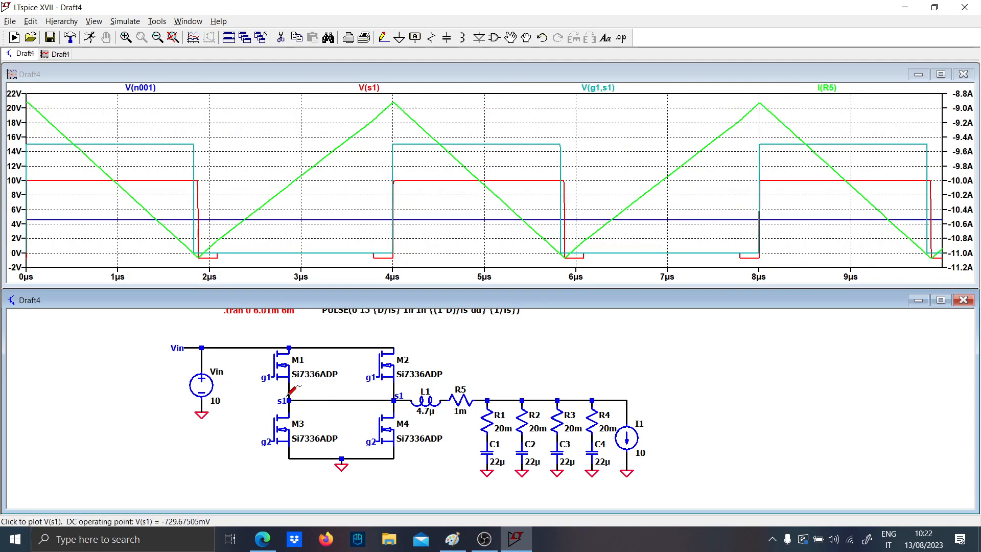
- Examine node s1's voltage, capacitor C1's current and the output node's voltage one after another, each as the only trace
click(396, 395)
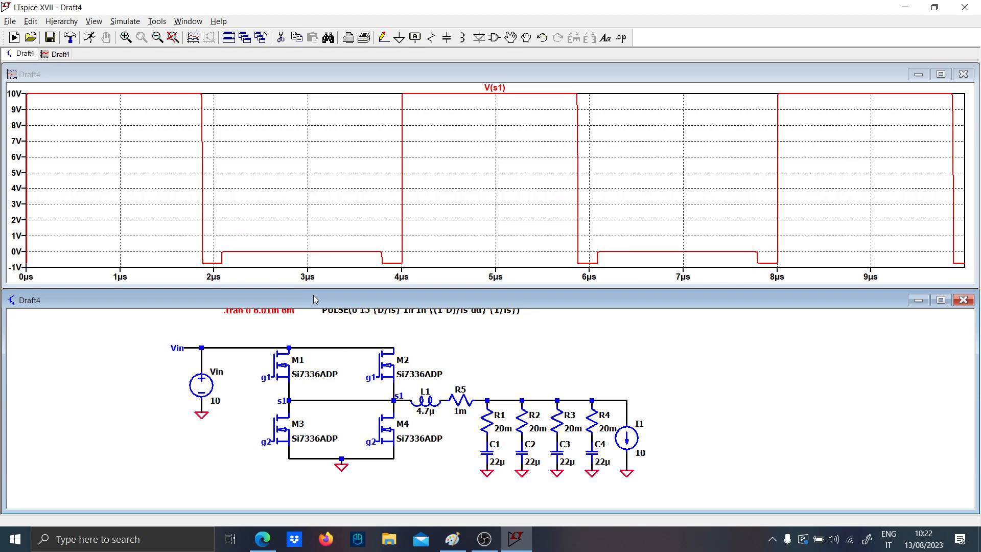
click(492, 448)
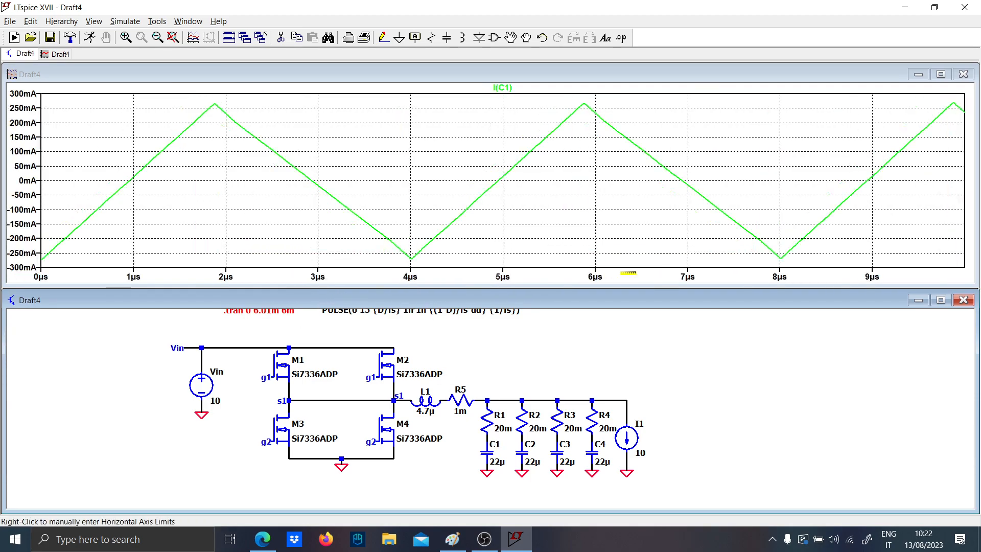
double_click(629, 402)
- Set the load current source I1 to 50 and rerun the simulation
scroll(453, 369, down, 1)
drag(453, 369, 469, 424)
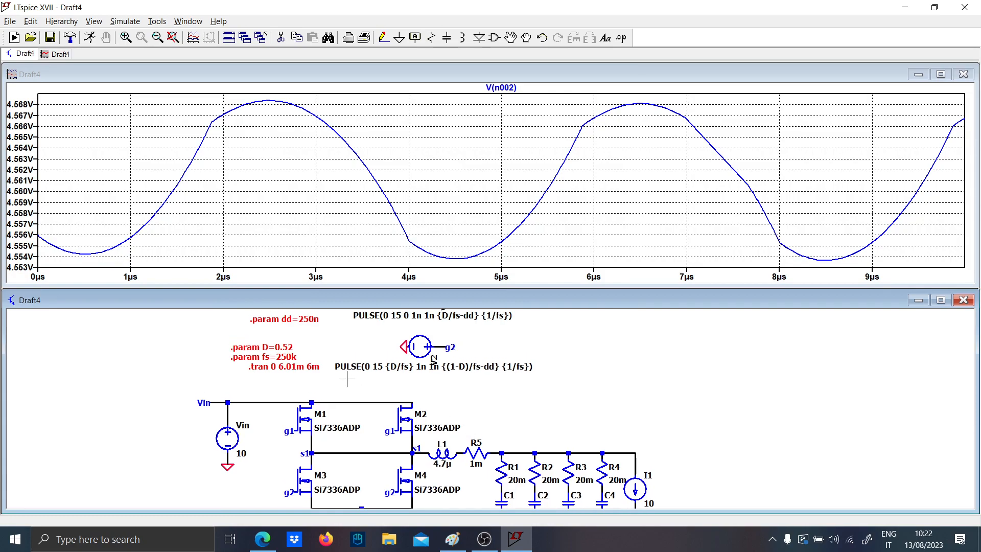
drag(602, 434, 557, 358)
right_click(606, 427)
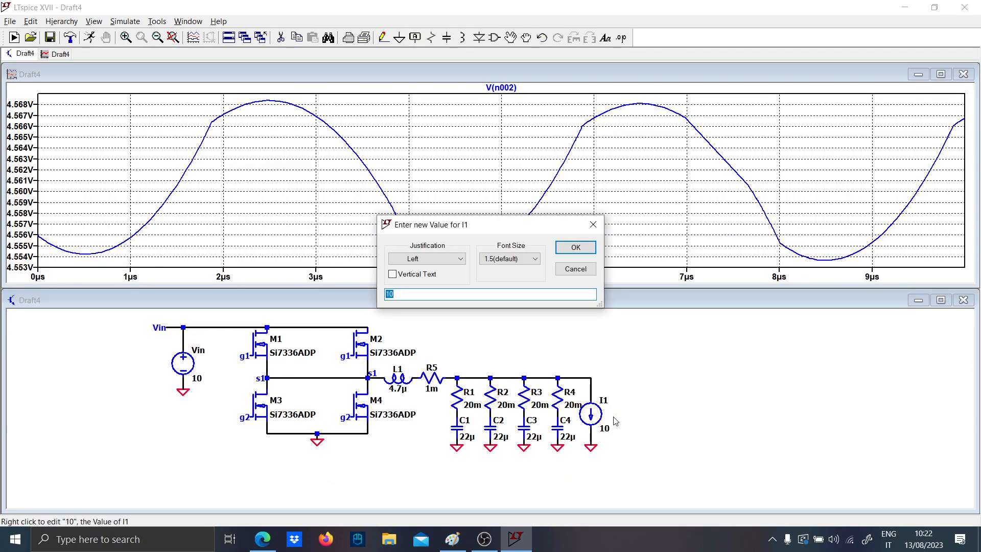
text(50)
key(Return)
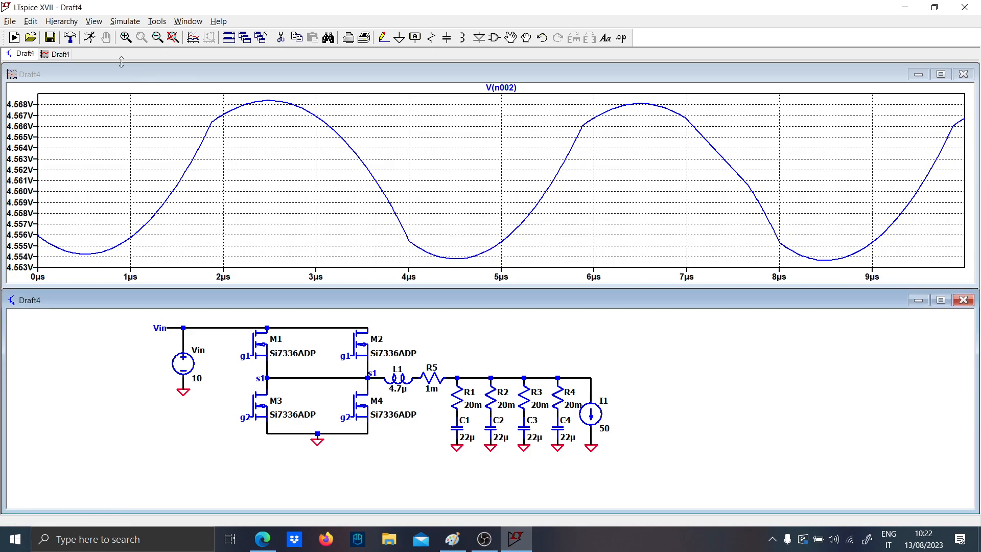
click(89, 37)
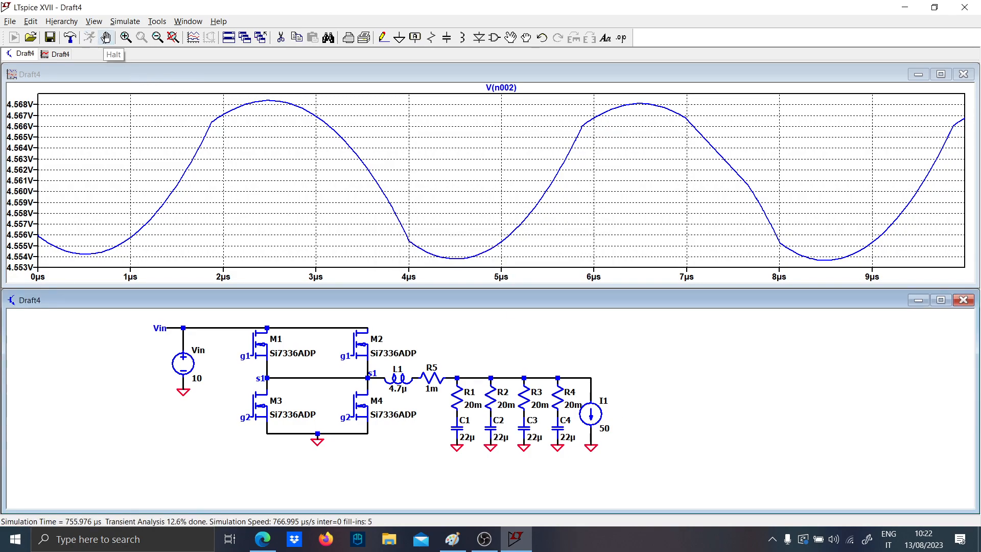
- Plot the drain currents of the paralleled high-side MOSFETs M2 and M1 together in place of the output voltage
drag(416, 333, 485, 426)
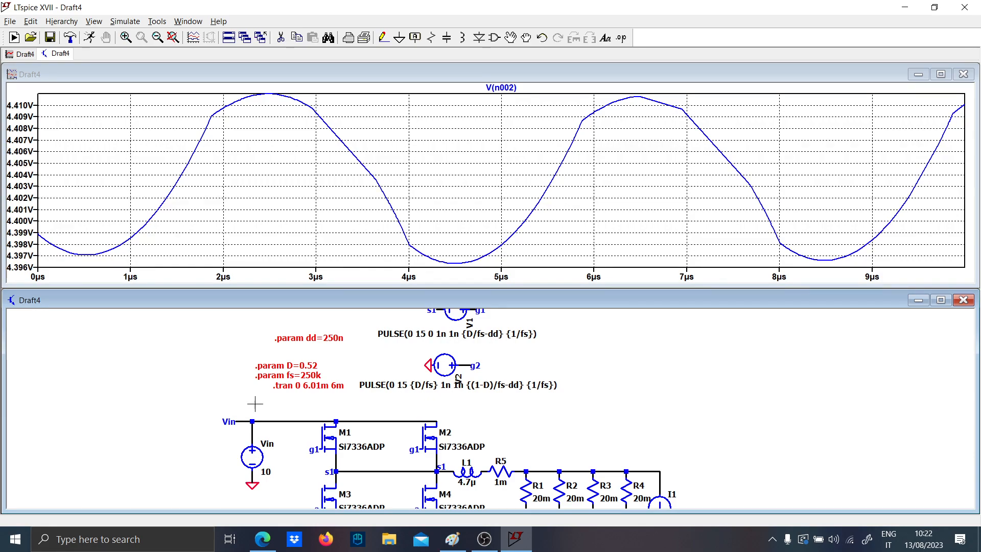
scroll(326, 368, down, 3)
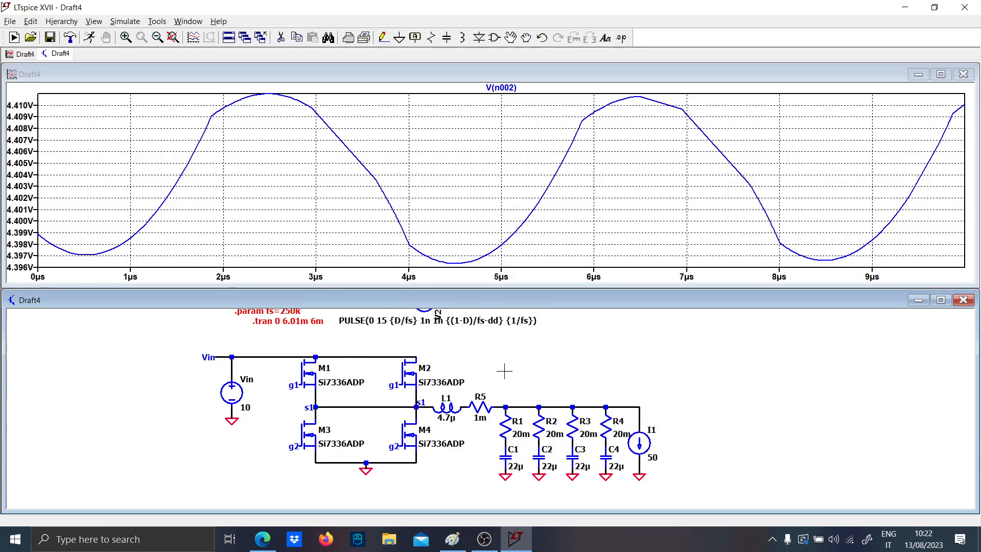
drag(508, 369, 502, 408)
scroll(402, 433, up, 2)
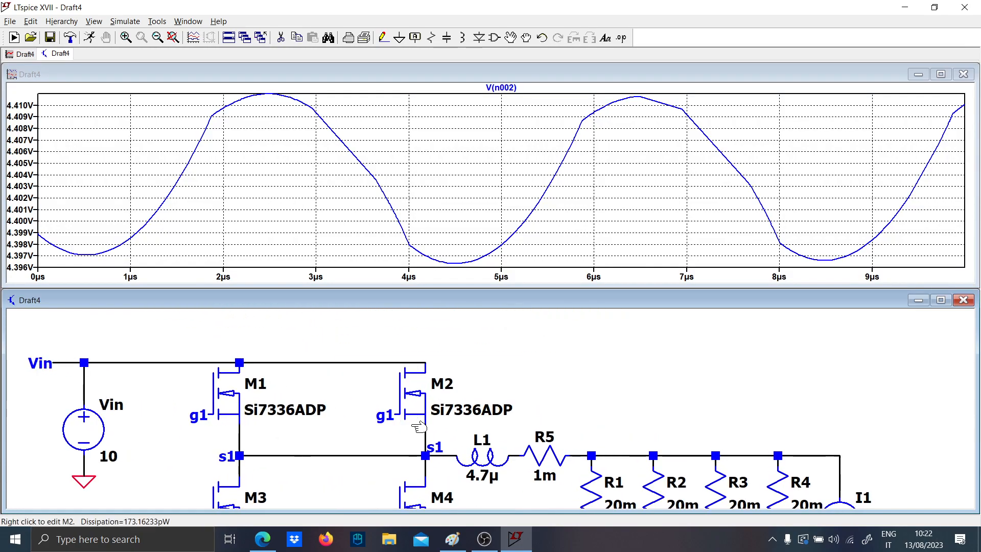
click(416, 393)
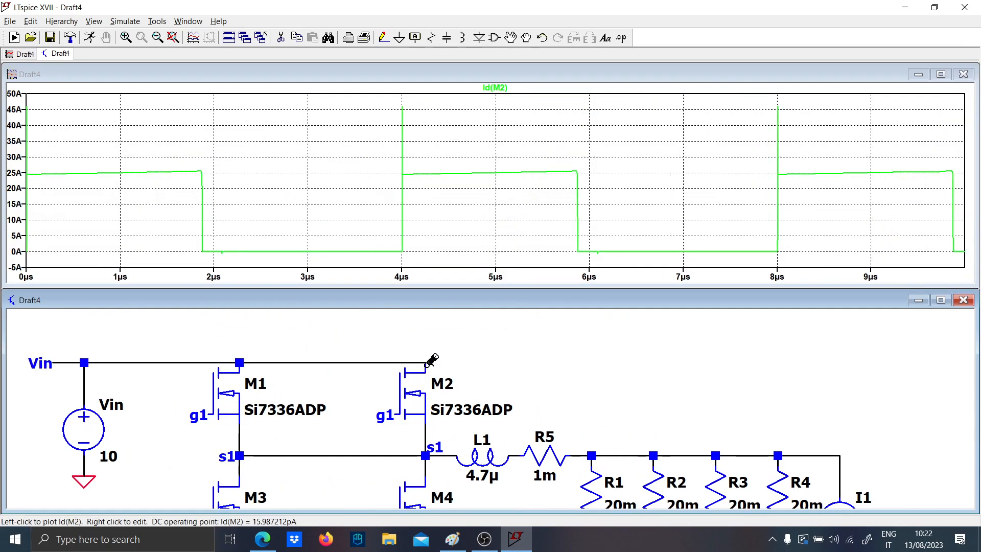
click(246, 359)
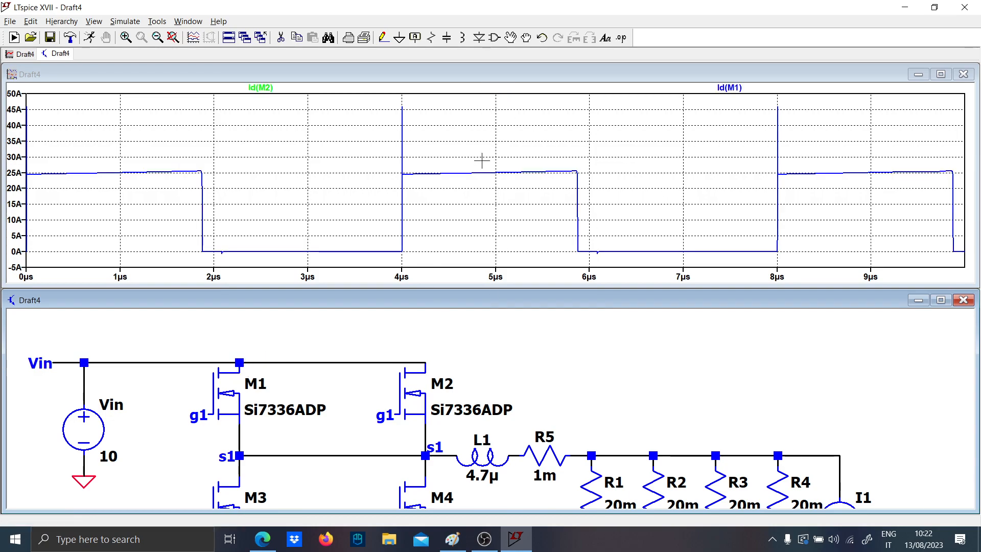
scroll(351, 430, up, 2)
scroll(351, 430, down, 5)
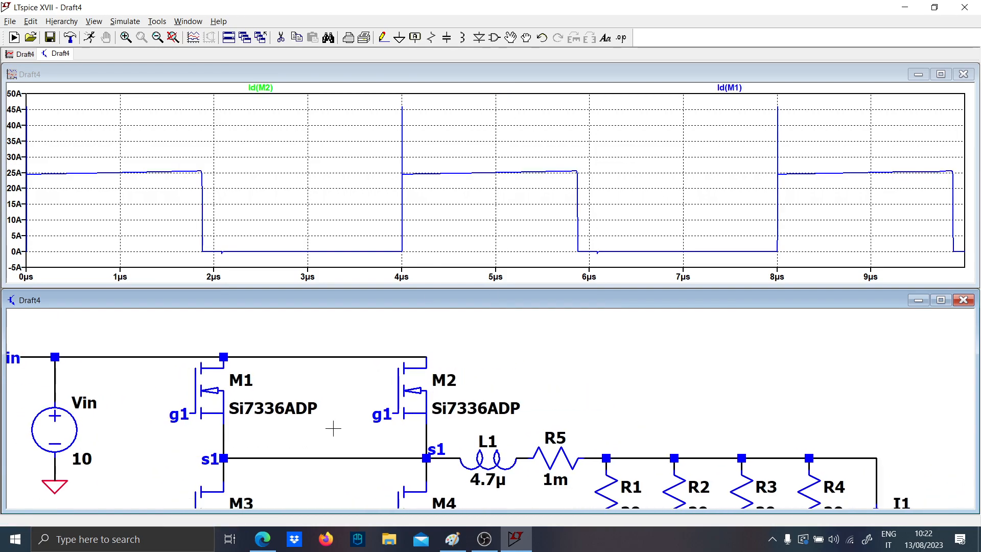
scroll(360, 366, down, 1)
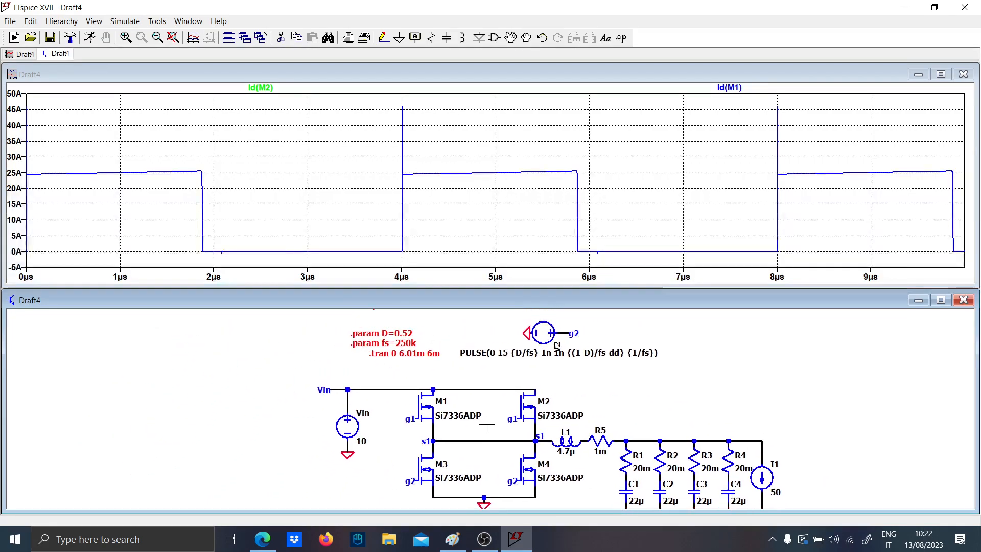
scroll(491, 404, up, 3)
drag(491, 404, 462, 378)
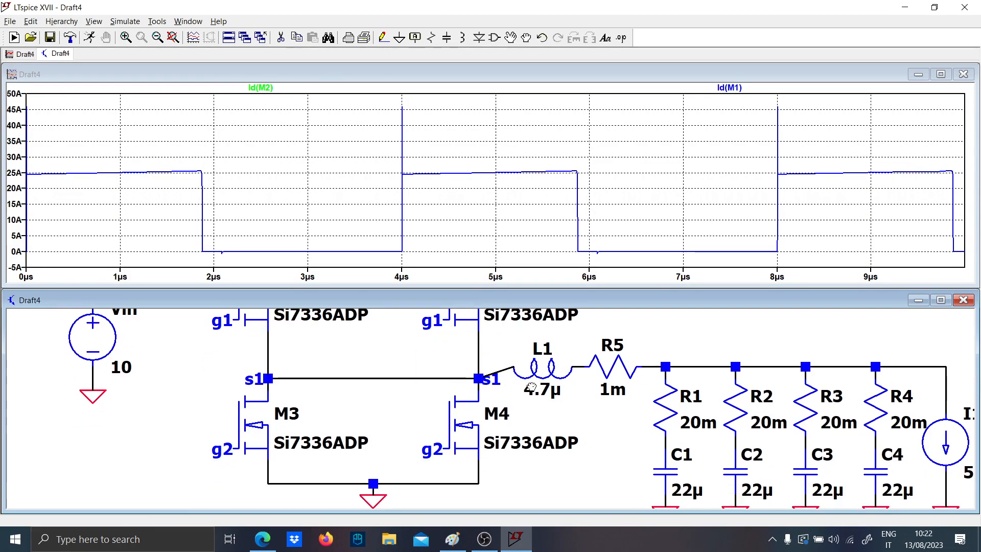
key(Escape)
- Shift the low-side MOSFETs, output filter and load down with wires attached, making room below M1 and M2
scroll(531, 435, down, 2)
mouse_move(522, 473)
mouse_down()
mouse_move(488, 401)
mouse_move(481, 425)
mouse_up()
key(F8)
mouse_move(793, 448)
mouse_down()
mouse_move(408, 286)
mouse_move(474, 332)
mouse_up()
click(637, 394)
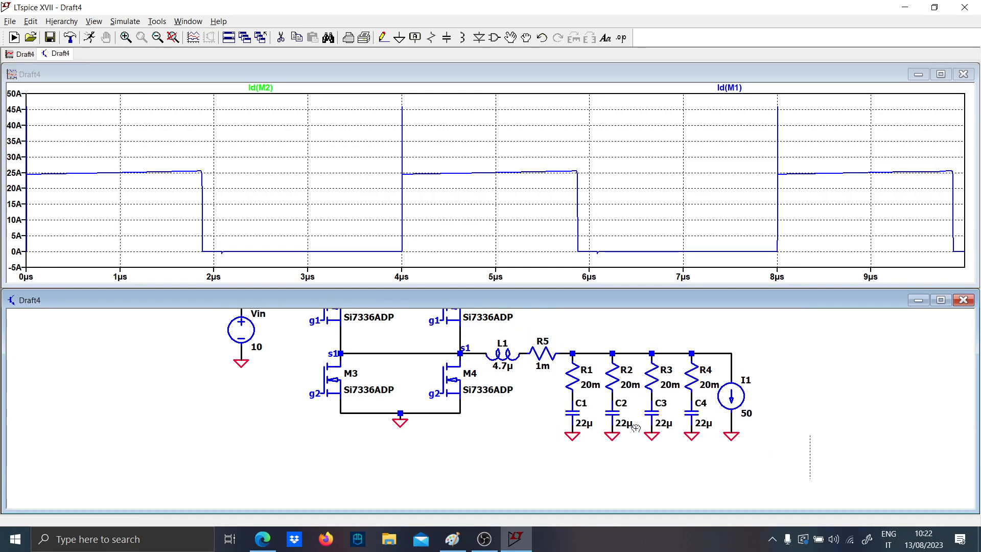
drag(635, 428, 260, 328)
click(538, 440)
key(Escape)
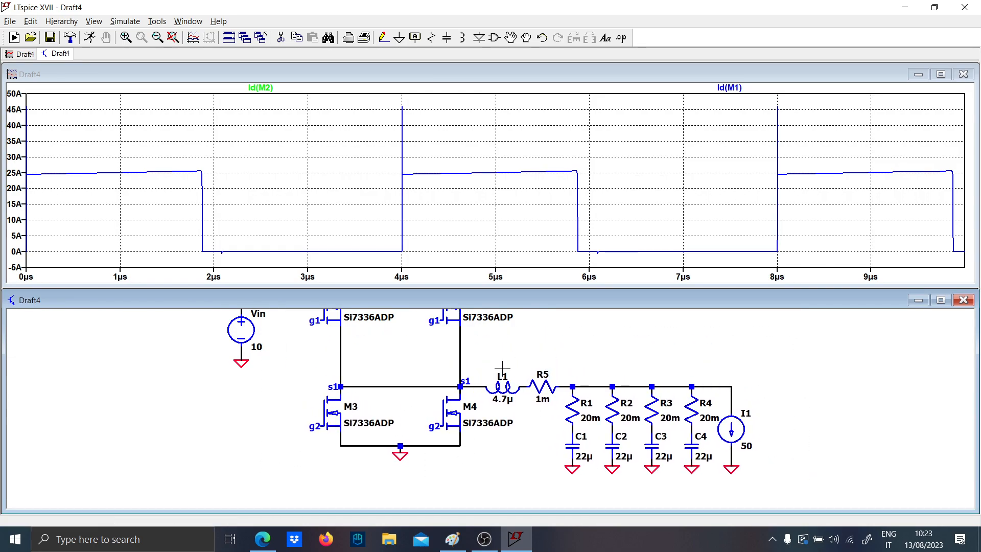
- Move M2's g1 label down and away from the gate, keeping them connected by a wire with a vertical section
scroll(502, 368, down, 3)
drag(501, 343, 466, 429)
scroll(451, 388, up, 2)
drag(403, 404, 359, 428)
click(377, 401)
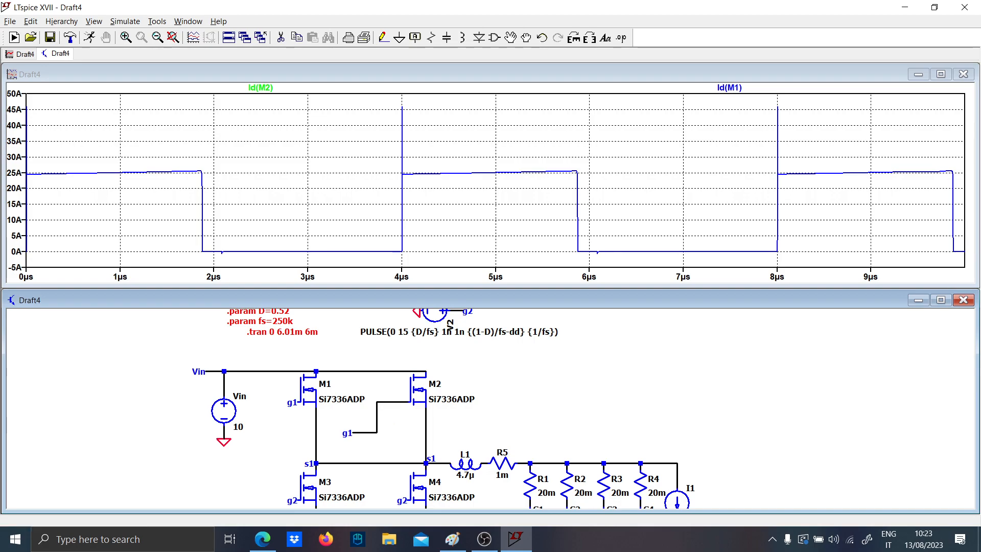
- Insert an inductor vertically into the wire between the g1 label and M2's gate
scroll(379, 407, up, 2)
key(l)
click(377, 419)
key(Escape)
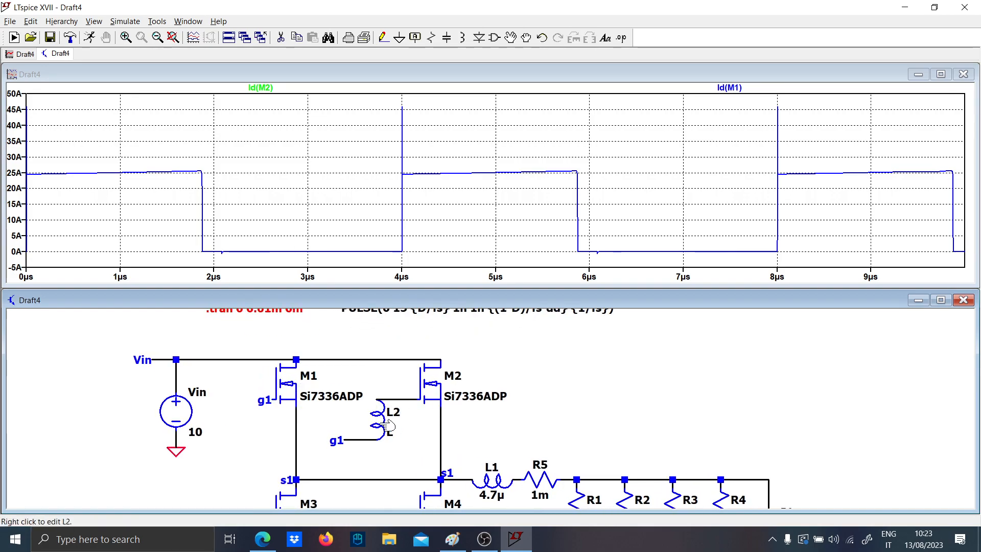
- Set the inductor L2 in M2's gate path to 1n and rerun the simulation
right_click(385, 429)
right_click(390, 435)
text(1n)
key(Return)
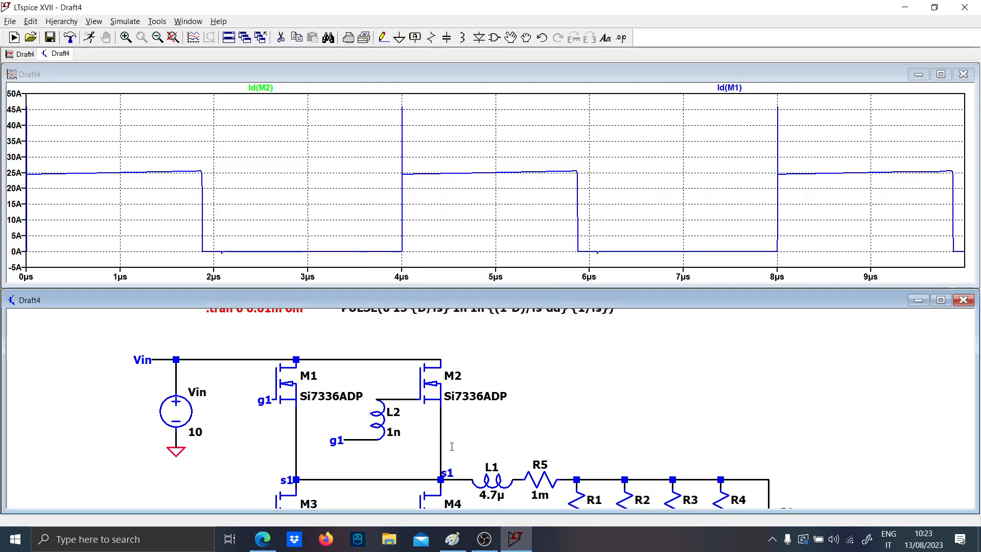
click(86, 41)
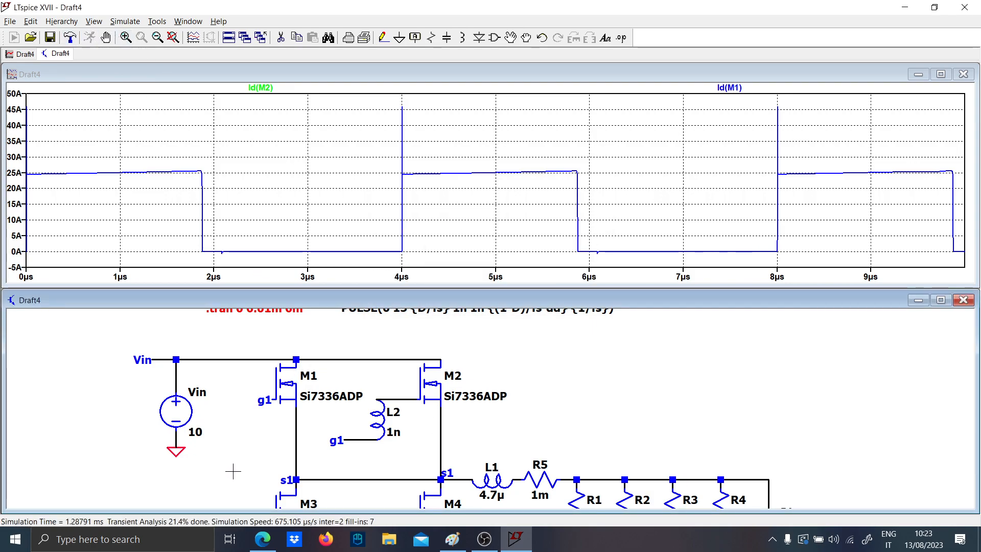
- Add a second plot pane and plot the g1 voltage together with the voltage at M2's gate behind L2
right_click(278, 241)
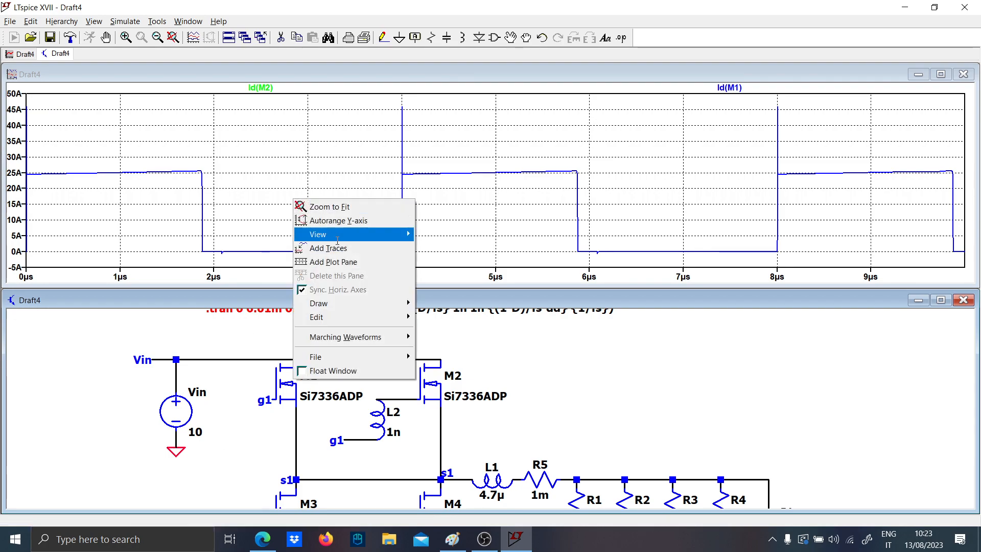
click(332, 271)
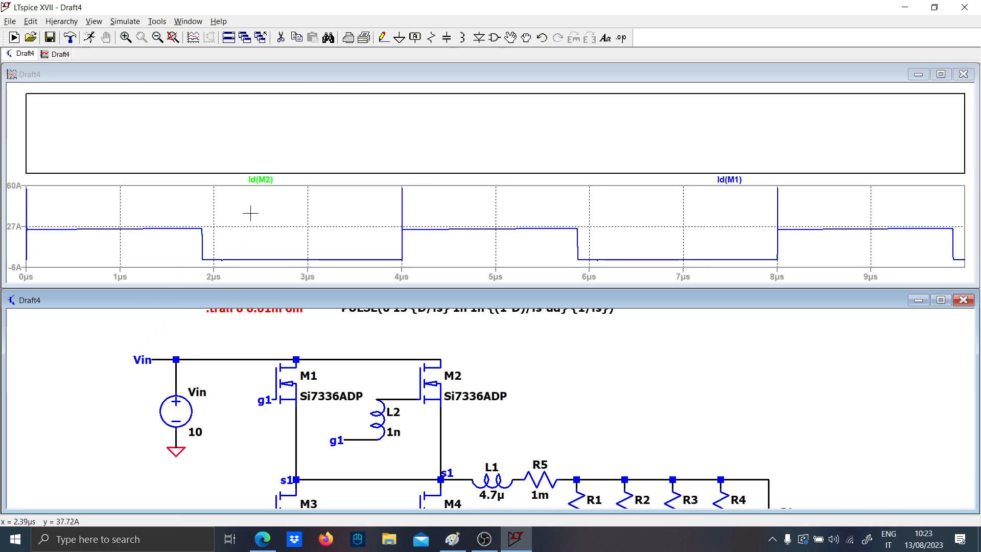
click(339, 217)
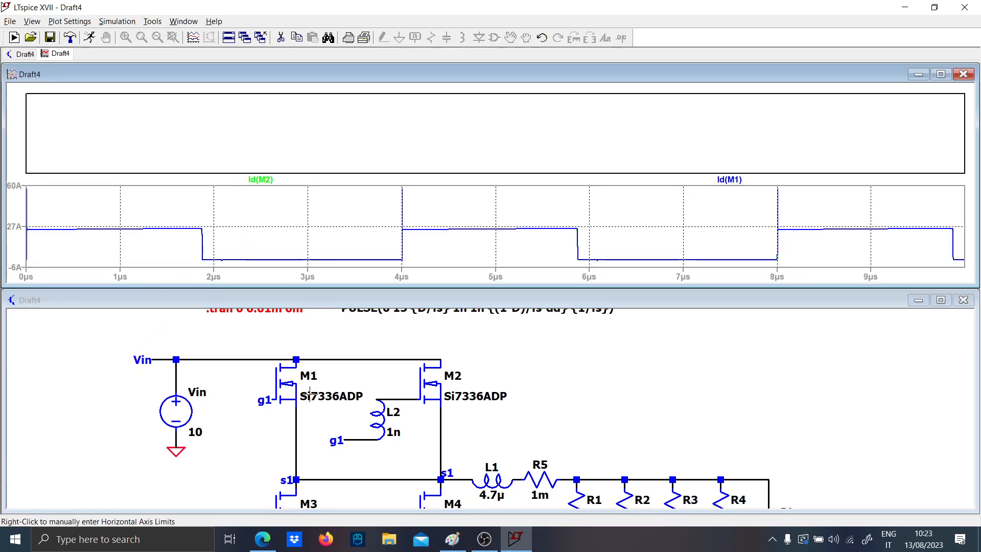
click(267, 398)
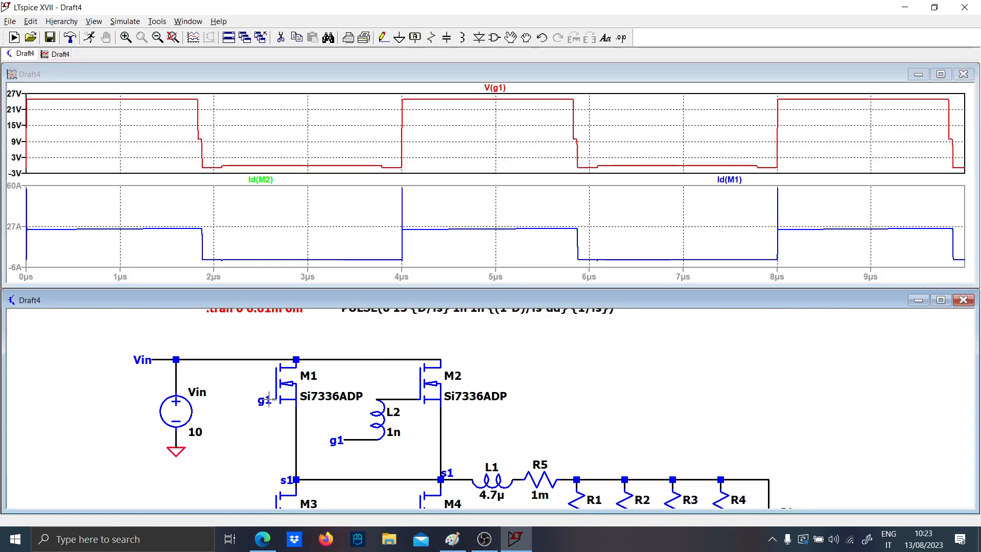
click(411, 398)
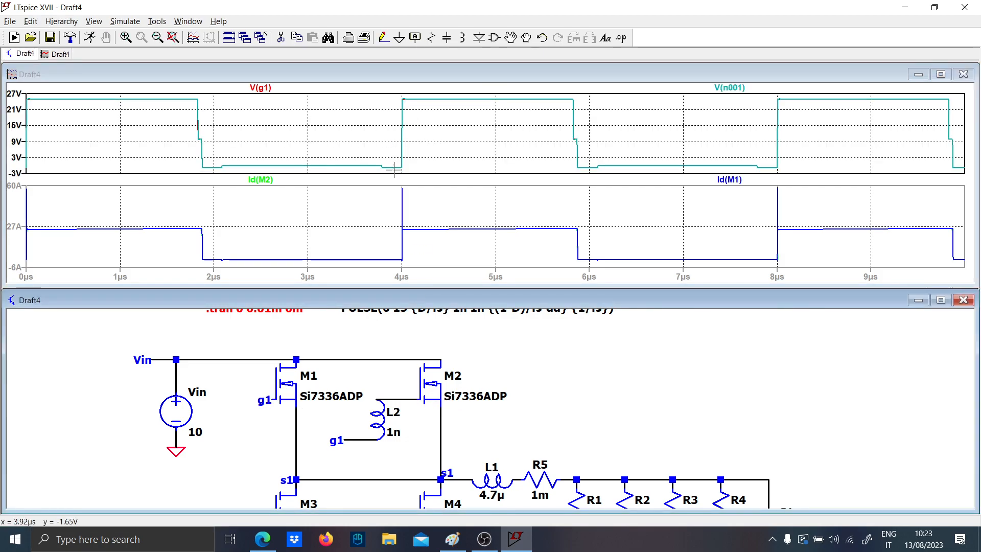
- Examine the gate voltages and drain currents at the turn-on edge near 4 µs, and delete the gate-voltage pane
drag(394, 158, 411, 95)
drag(427, 155, 531, 87)
right_click(455, 95)
click(459, 100)
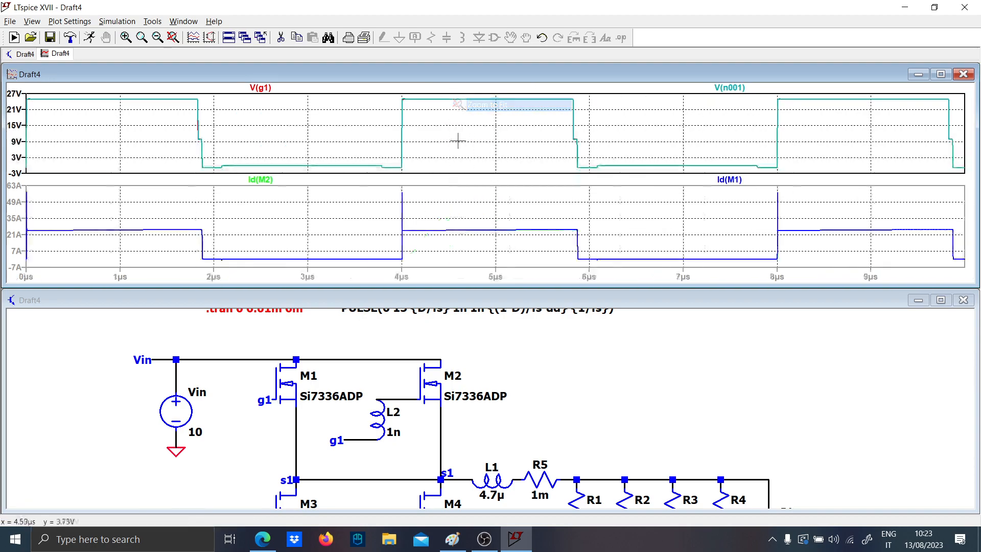
drag(420, 269, 398, 185)
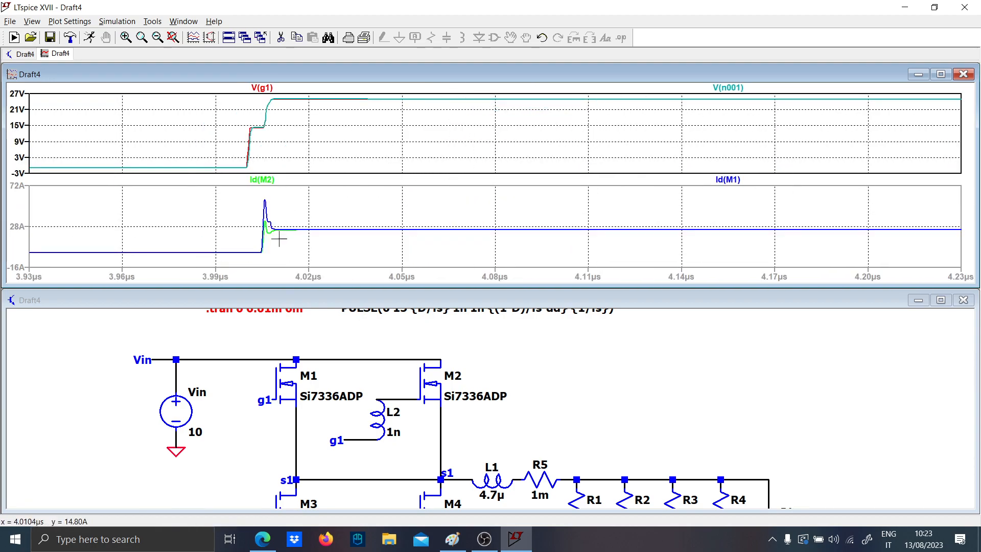
drag(293, 261, 251, 180)
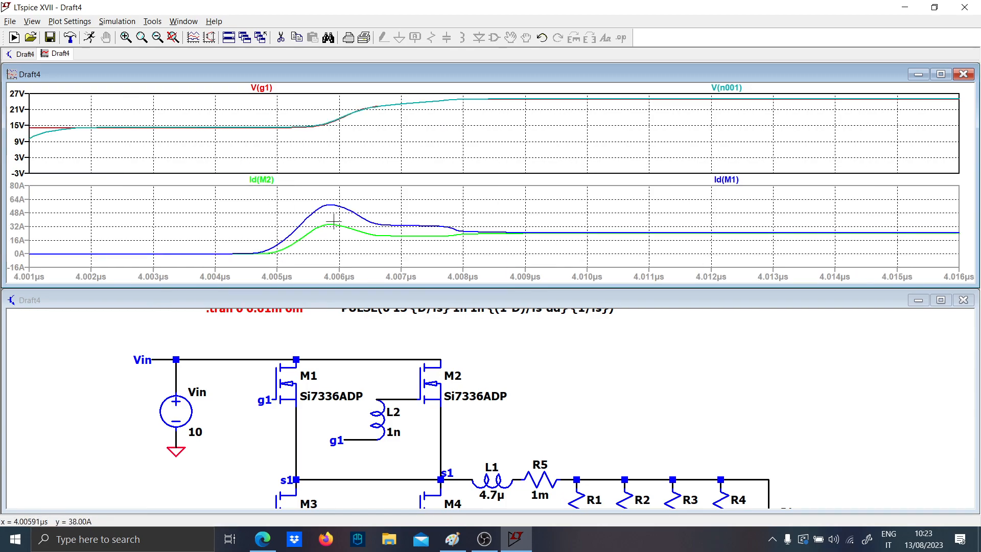
right_click(529, 139)
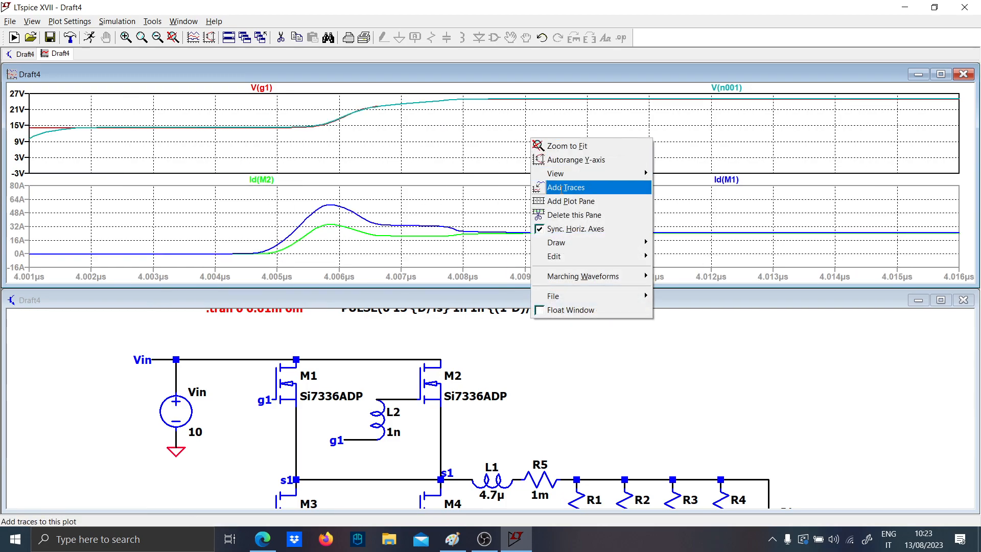
click(573, 213)
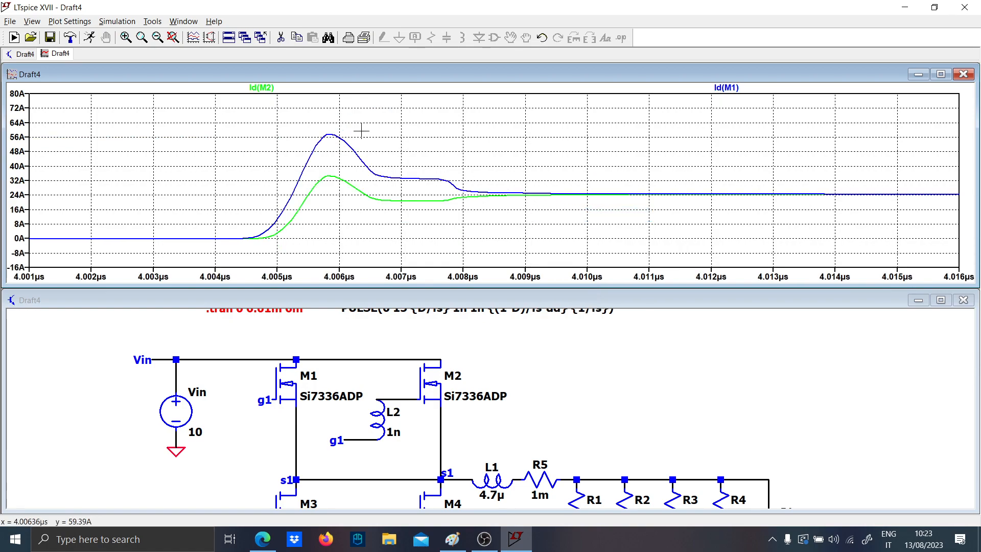
- Enlarge the drain currents' turn-on near 4.006 µs and compare them with the Turn ON graph in the Infineon application note in Edge
right_click(327, 124)
click(344, 127)
drag(387, 265, 414, 97)
drag(526, 110, 561, 264)
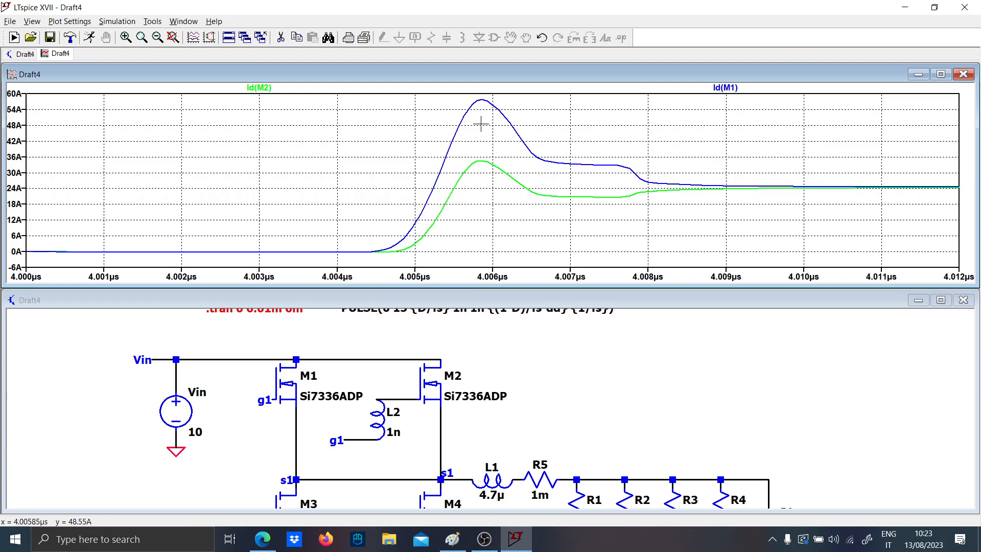
click(263, 540)
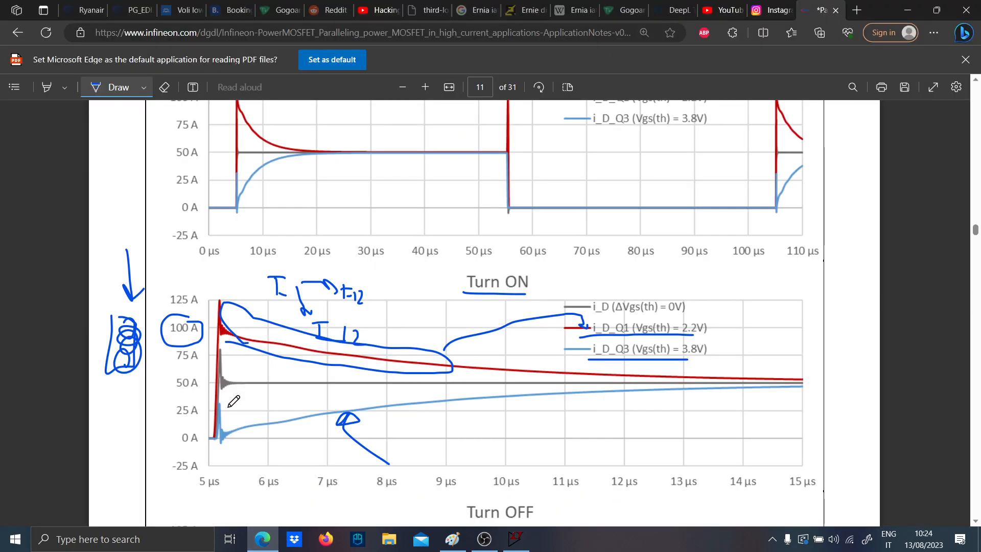
click(262, 539)
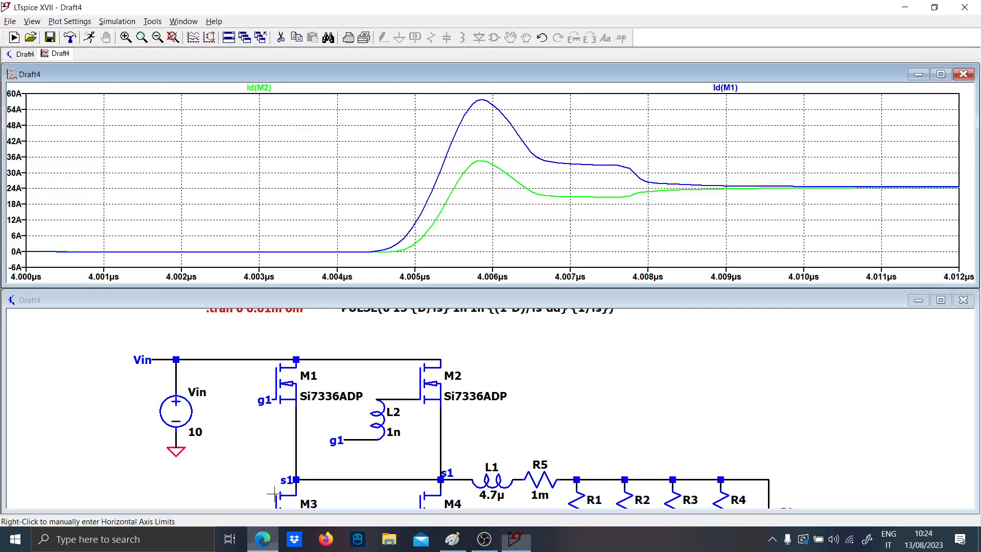
- Move the g2 label further from source V2 and insert a horizontal resistor into the wire between them
scroll(314, 367, up, 1)
scroll(358, 375, down, 4)
drag(397, 356, 368, 422)
scroll(398, 373, up, 1)
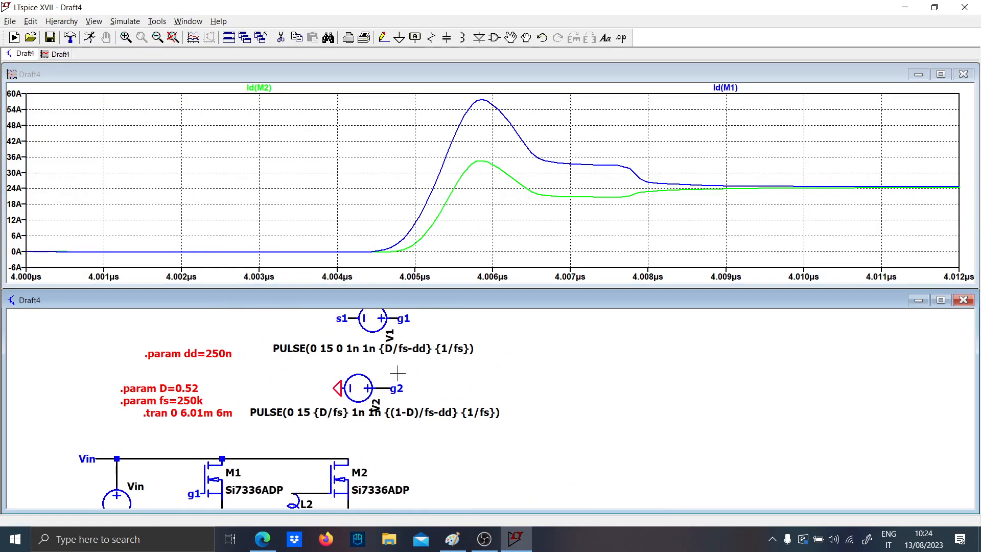
drag(397, 388, 452, 391)
key(r)
key(ctrl+r)
click(413, 390)
key(Escape)
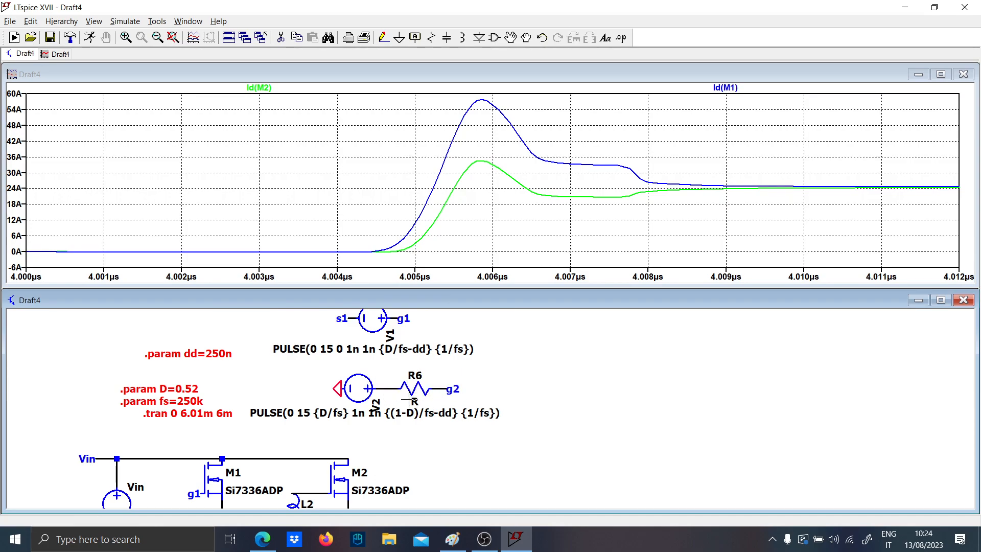
- Set the resistor between V2 and g2 to 2 ohms
right_click(408, 405)
key(Escape)
right_click(414, 402)
text(2)
key(Return)
- Move the g1 label further from source V1 and insert a horizontal resistor into the wire between them
drag(400, 315, 389, 308)
click(448, 317)
key(r)
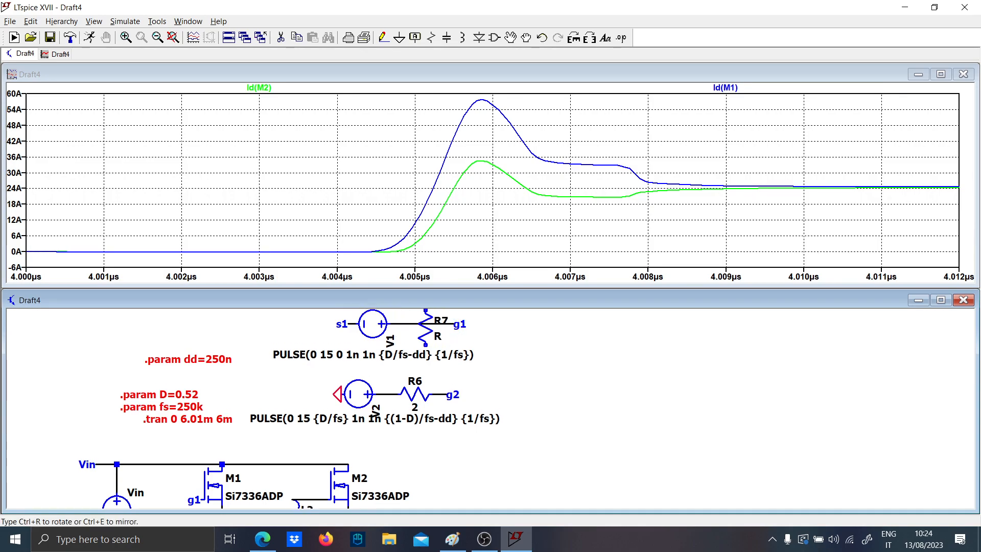
key(ctrl+r)
click(422, 324)
key(Escape)
- Set the resistor between V1 and g1 to 2 ohms and rerun the simulation
right_click(425, 336)
key(Escape)
right_click(417, 336)
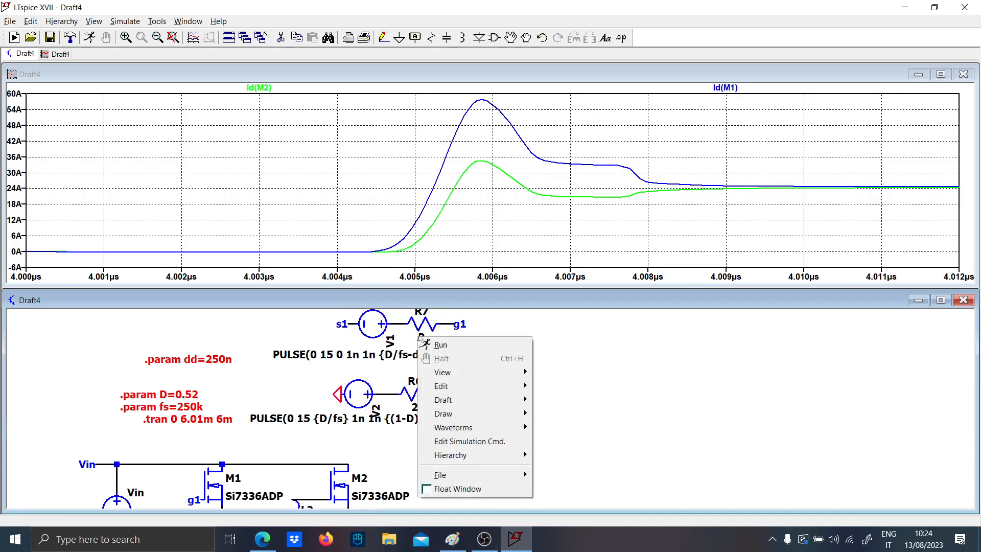
key(Escape)
right_click(418, 336)
text(2)
key(Return)
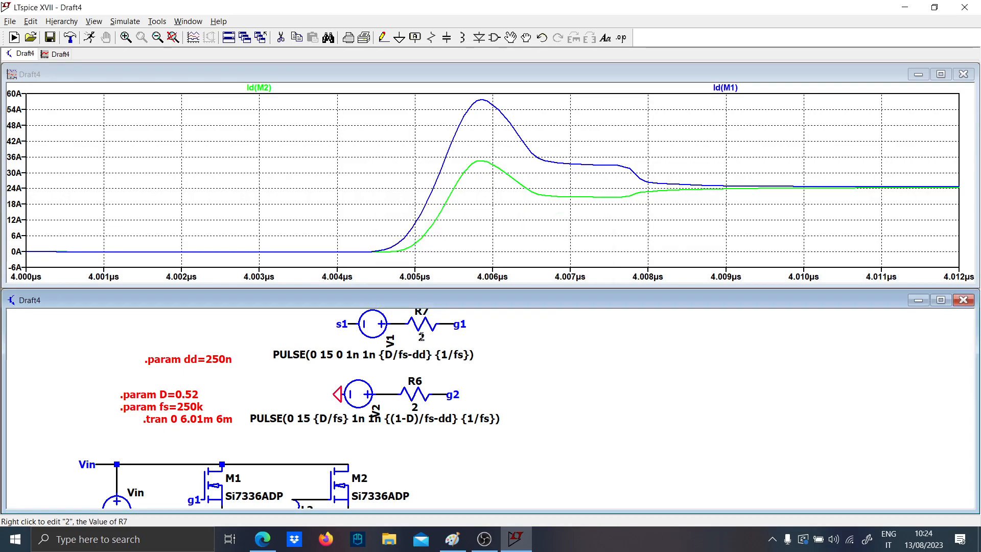
click(99, 38)
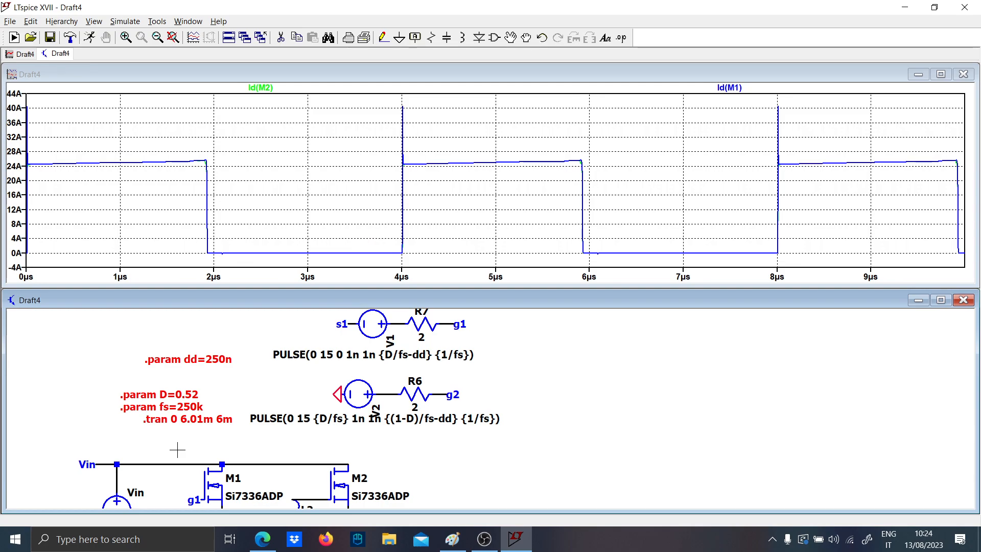
- Examine the M1 and M2 drain currents at the turn-on edge just after 4 µs
click(443, 255)
drag(402, 266, 385, 95)
drag(875, 247, 959, 90)
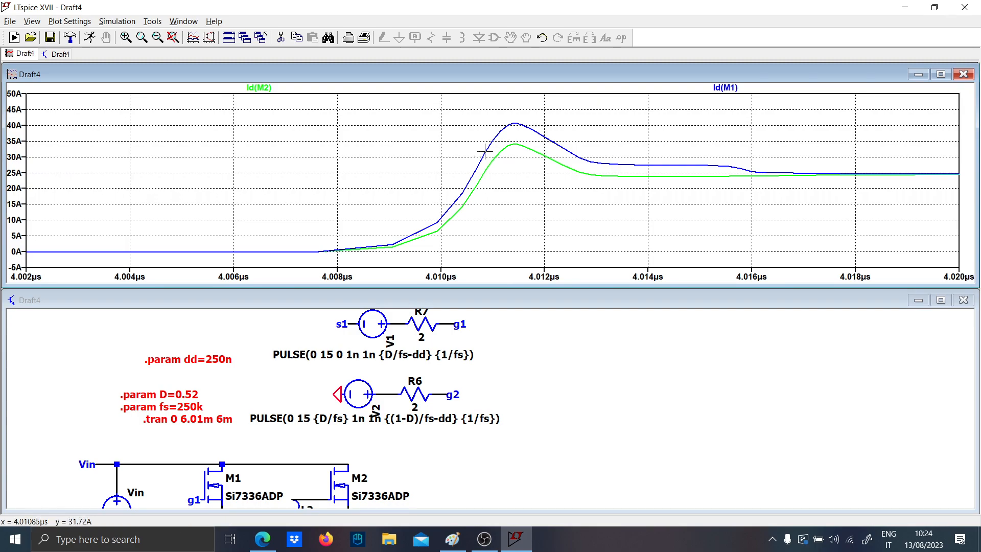
- Set both gate resistors R7 and R6 to 3 ohms and rerun the simulation
right_click(420, 337)
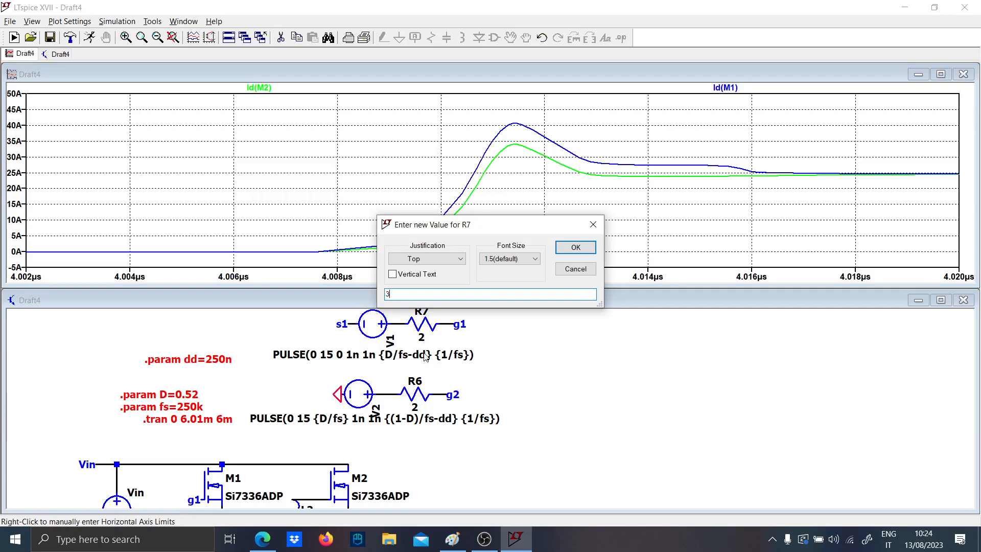
key(Return)
right_click(415, 407)
text(3)
key(Return)
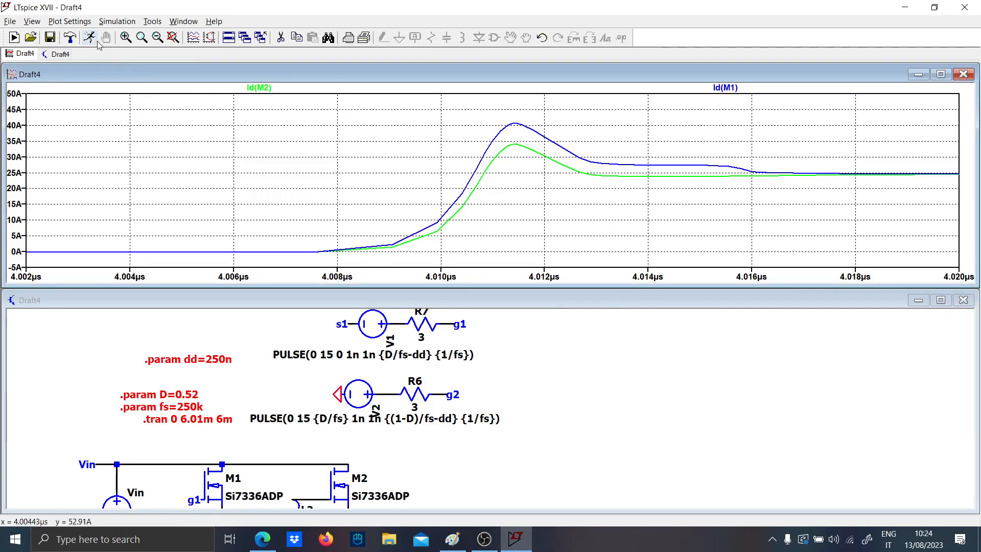
drag(321, 444, 309, 333)
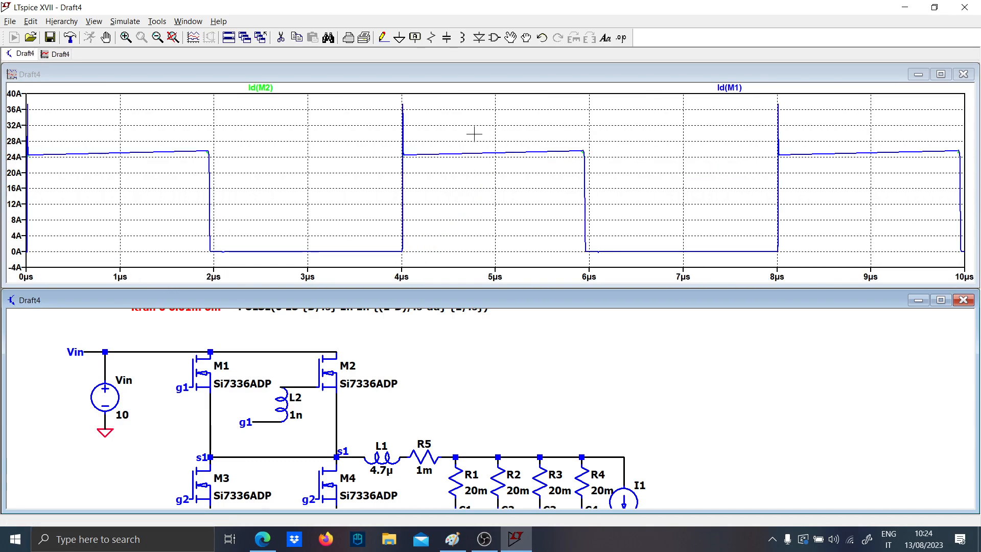
- Compare the M1 and M2 turn-on current peaks near 4.014 µs and restore the full time range
drag(415, 252, 385, 88)
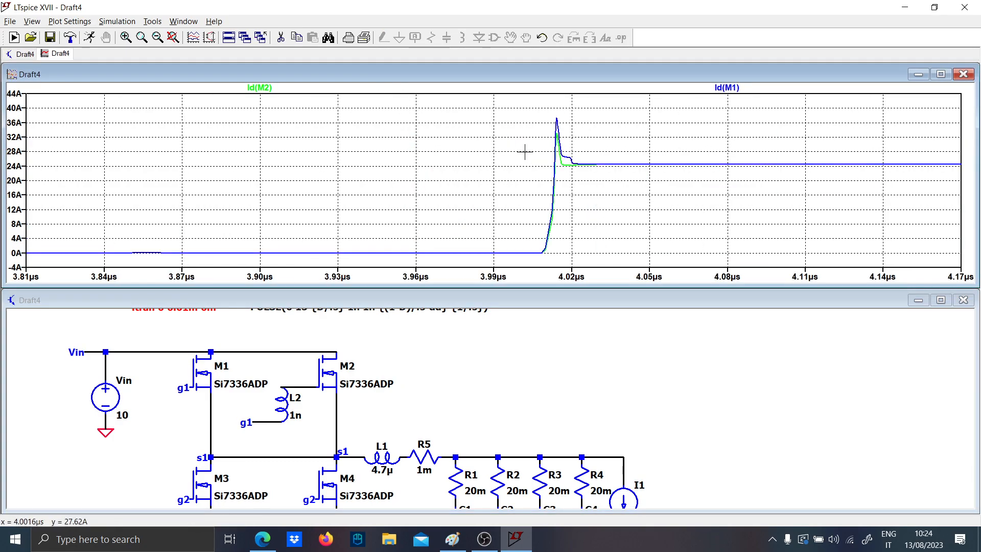
drag(542, 121, 586, 257)
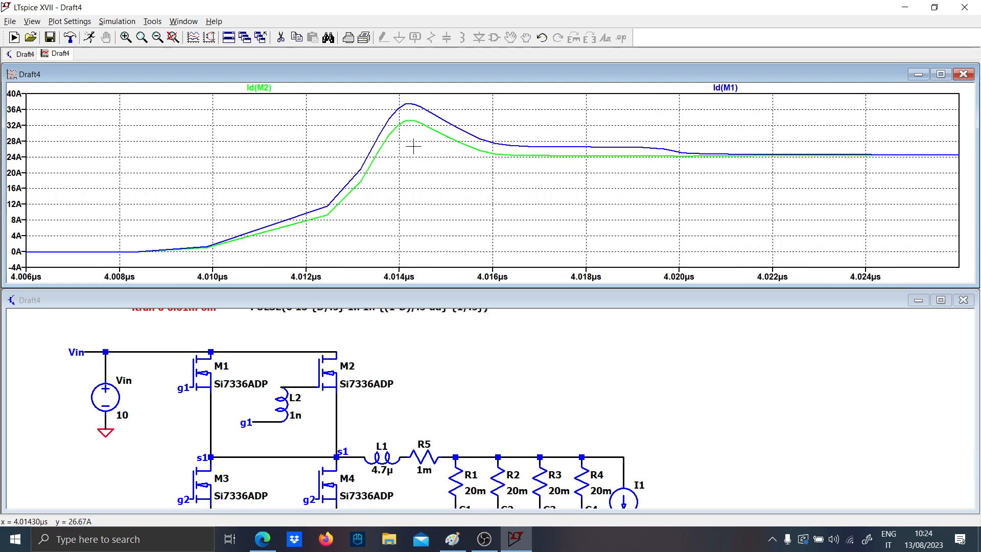
right_click(441, 199)
click(461, 209)
- Insert a vertical inductor into the wire between M2's source and the s1 node
scroll(456, 327, down, 1)
scroll(456, 327, down, 1)
scroll(440, 398, up, 4)
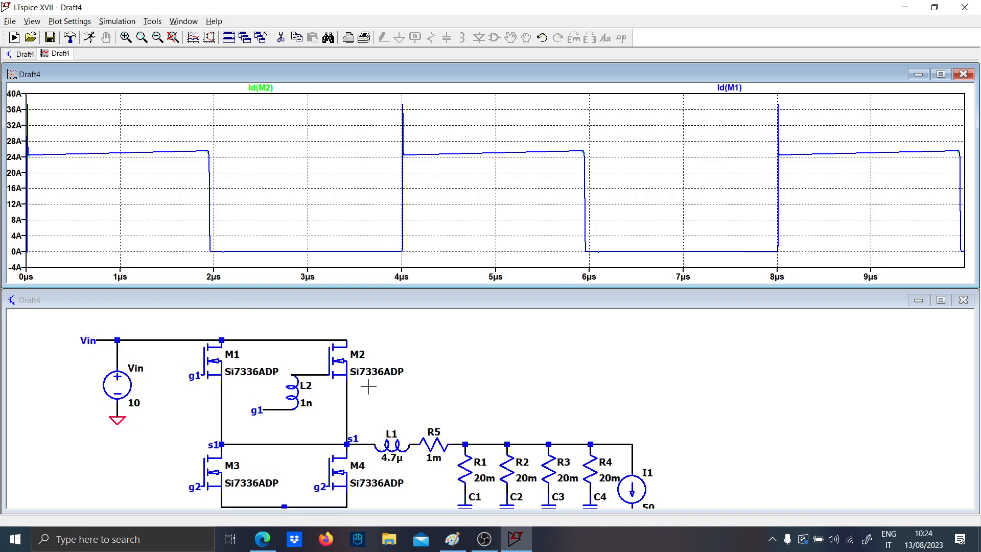
drag(322, 401, 329, 497)
drag(378, 403, 385, 442)
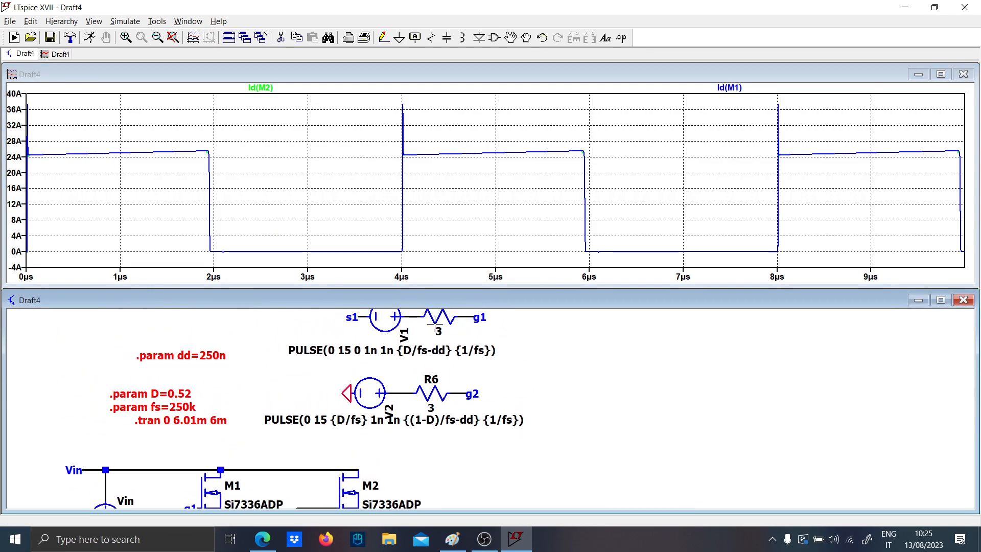
drag(431, 465, 493, 312)
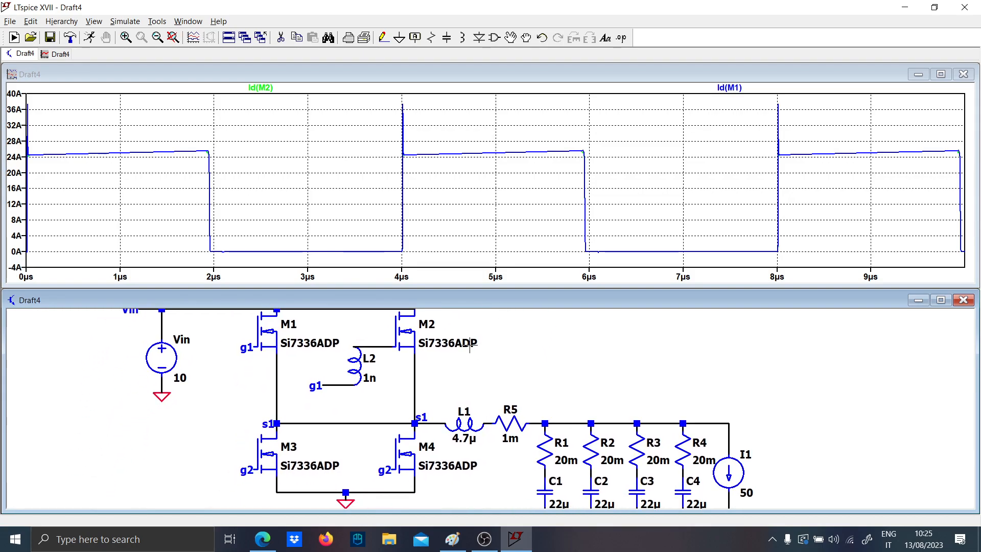
scroll(429, 384, up, 4)
key(l)
click(419, 382)
key(Escape)
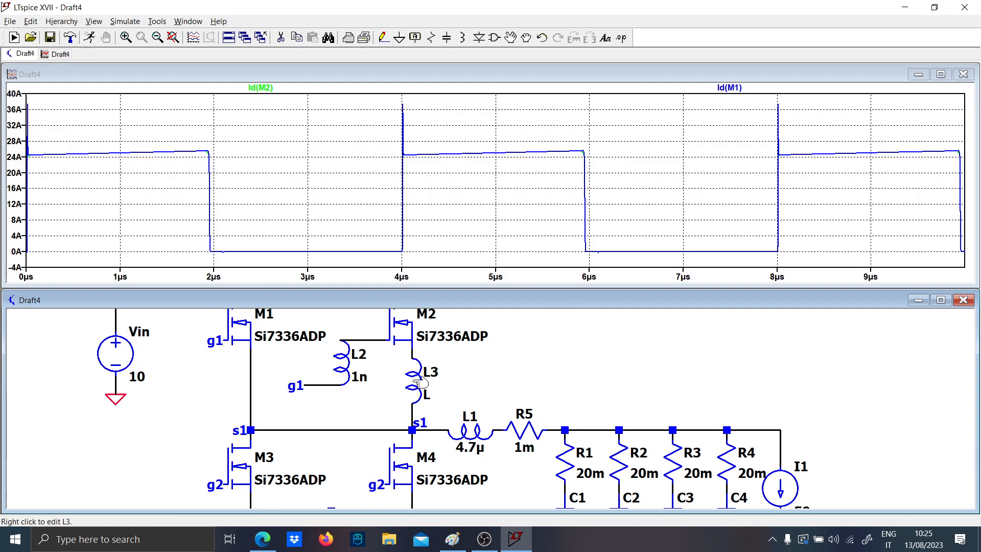
- Set the source inductor L3 below M2 to 10p and rerun the simulation
scroll(420, 382, up, 1)
right_click(423, 399)
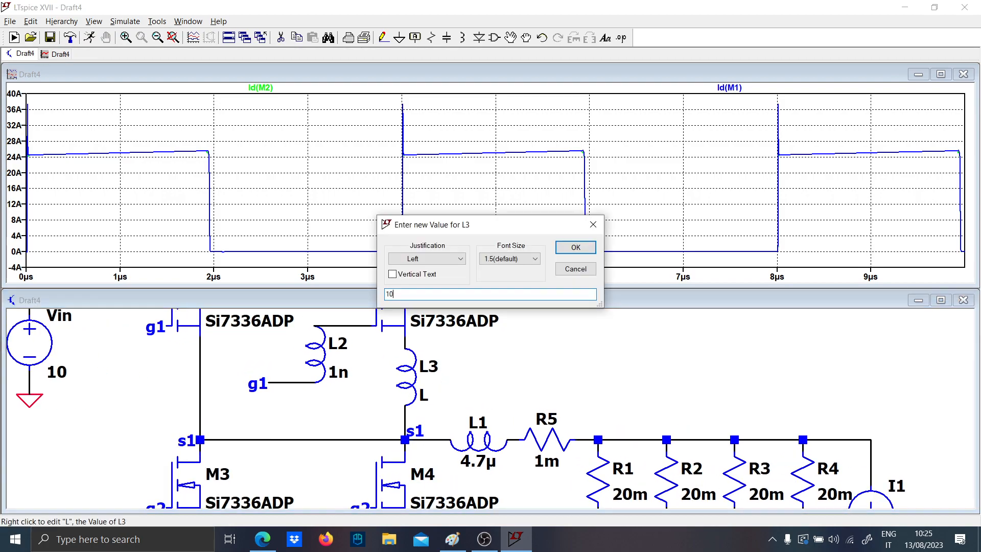
text(100)
key(BackSpace)
text(p)
key(Return)
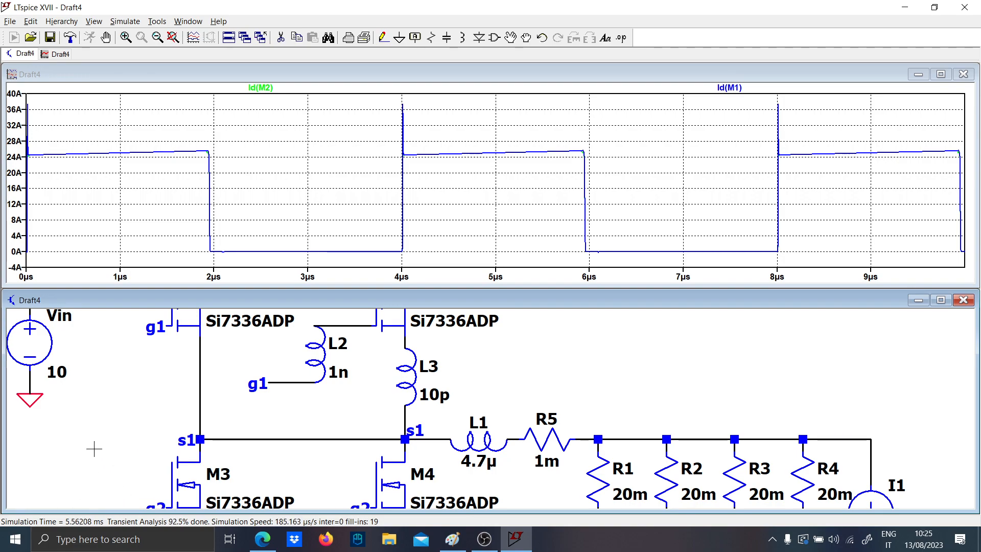
click(484, 539)
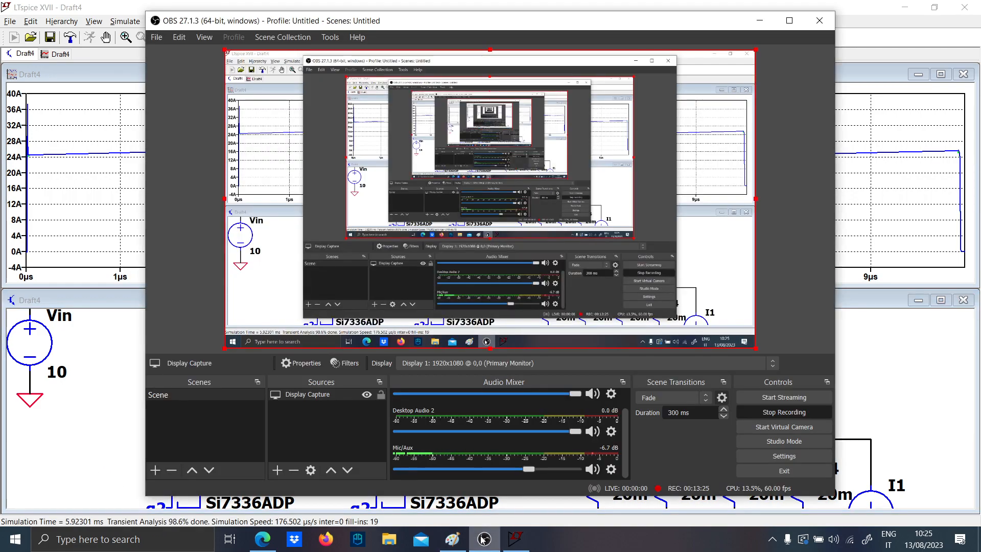
click(483, 539)
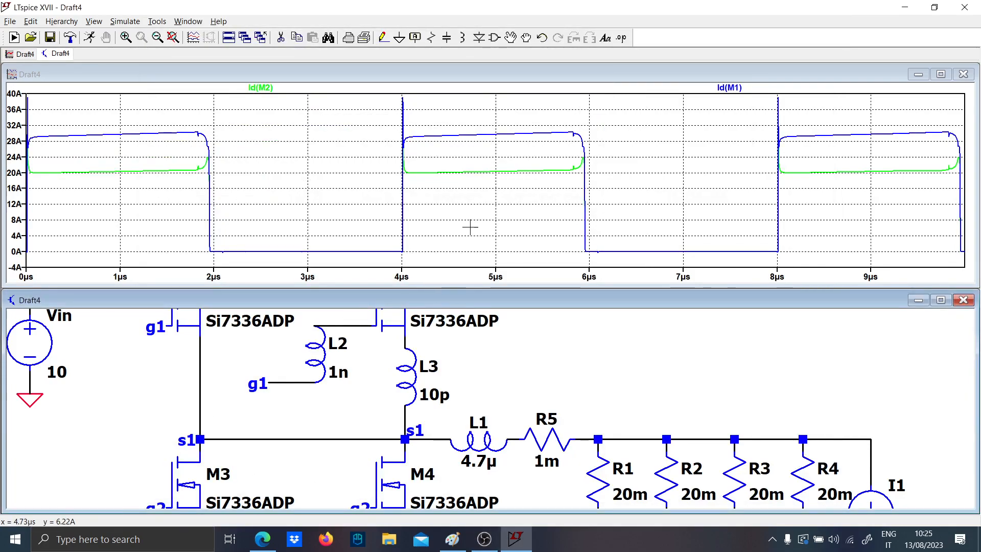
- Examine the M1 and M2 drain currents at the turn-on spike near 4.01 µs and over the full conduction pulse from 4 to 6 µs
drag(378, 97, 618, 279)
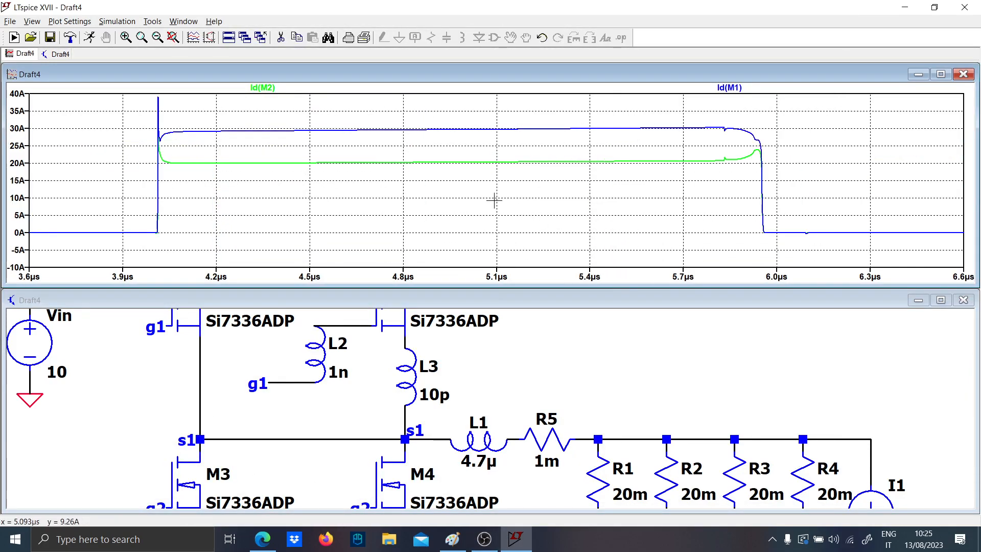
drag(187, 233, 146, 96)
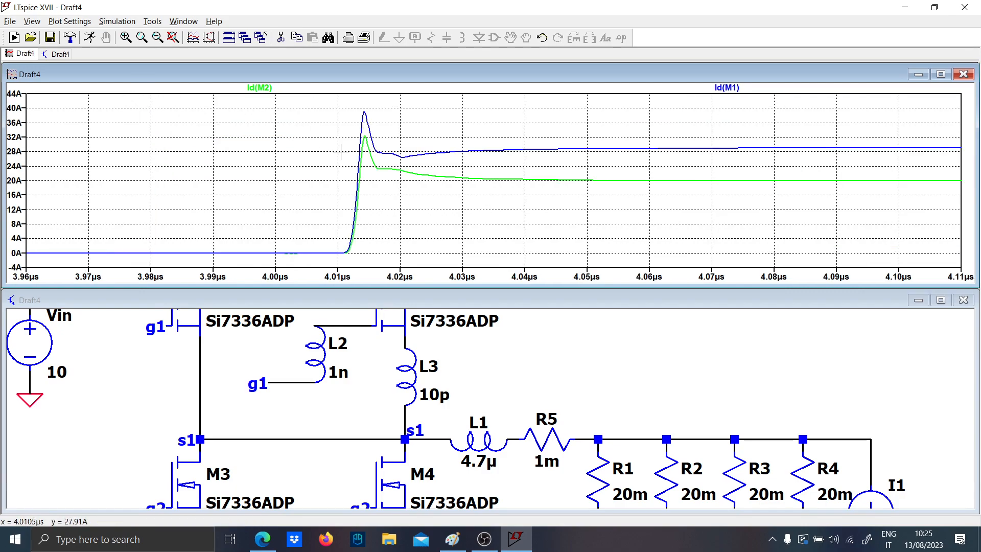
drag(339, 101, 403, 190)
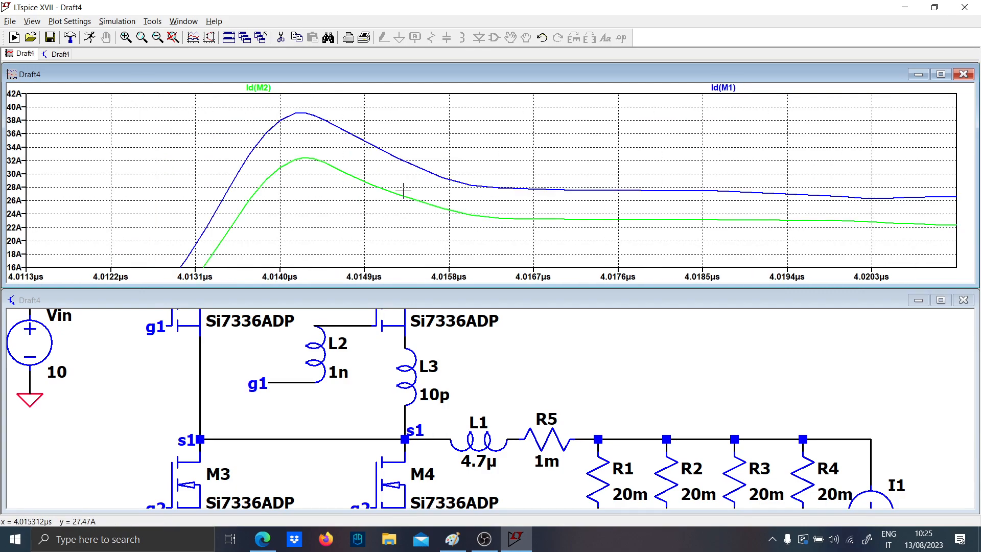
drag(350, 394, 327, 475)
drag(359, 414, 365, 312)
right_click(493, 130)
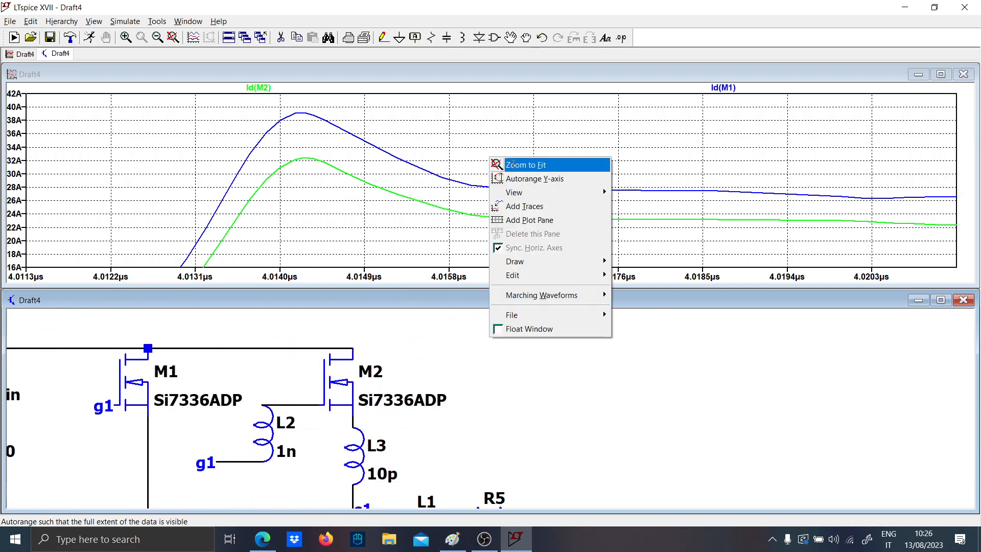
click(508, 138)
drag(402, 97, 597, 188)
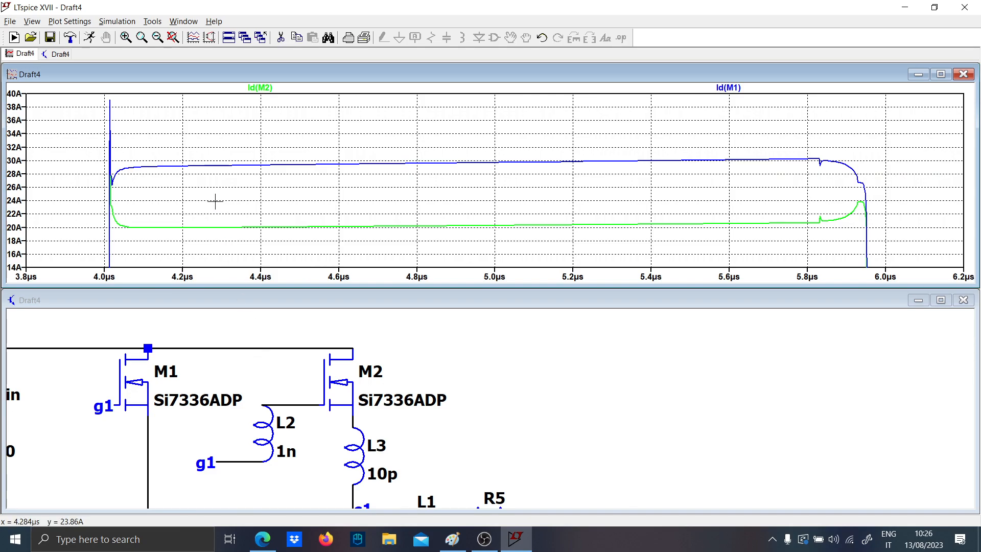
- Replace inductor L3 at M2's source and inductor L2 at M2's gate with direct wires
drag(319, 451, 361, 407)
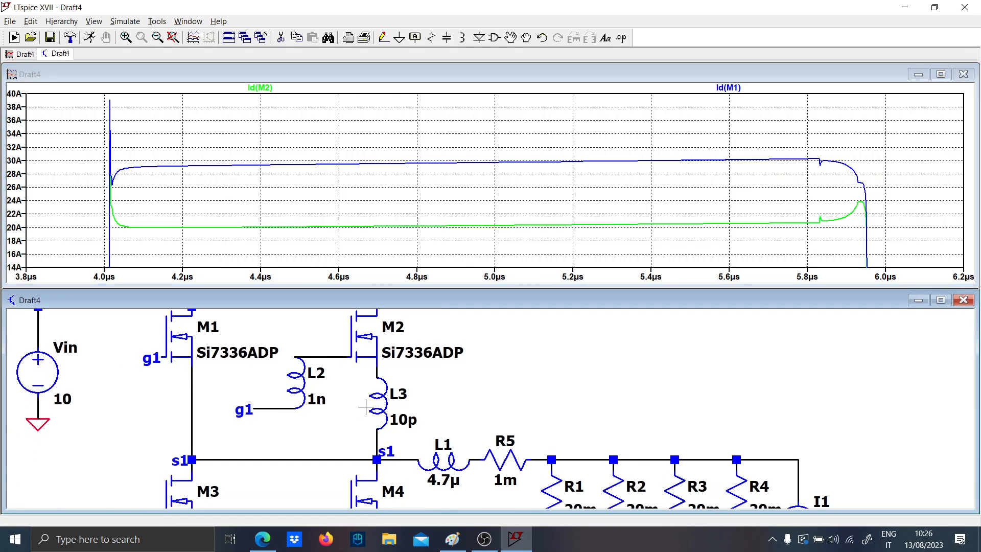
key(ctrl+z)
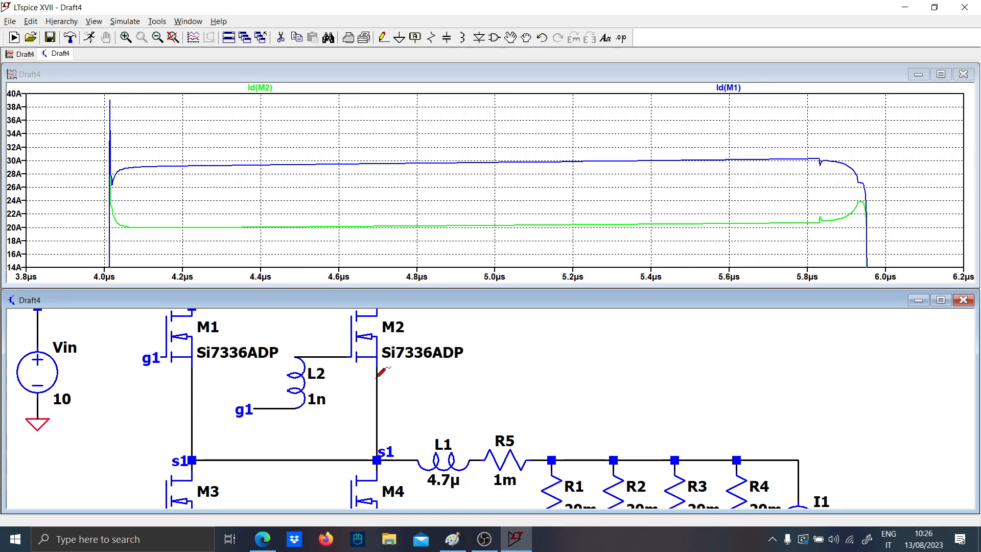
scroll(381, 372, down, 2)
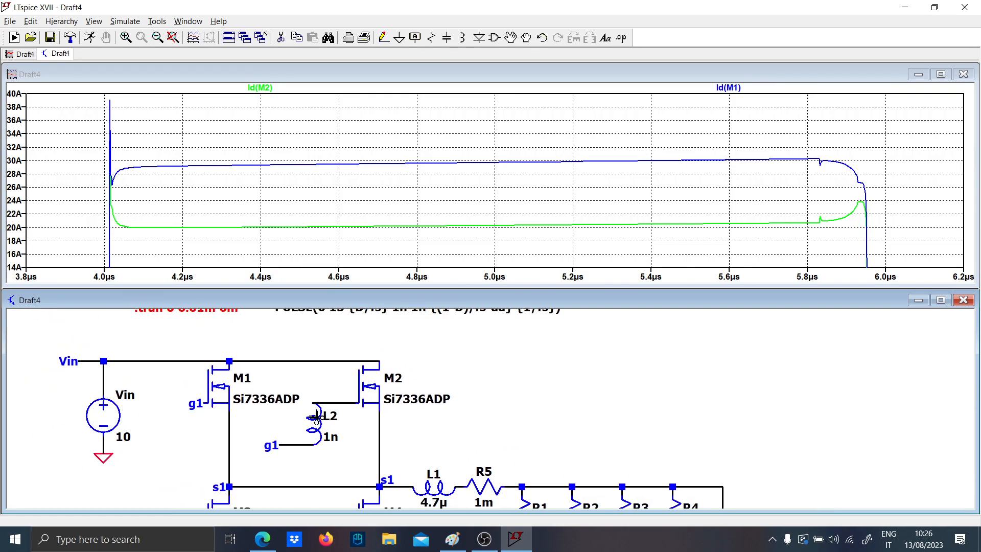
click(316, 419)
key(F3)
click(313, 445)
scroll(344, 423, down, 3)
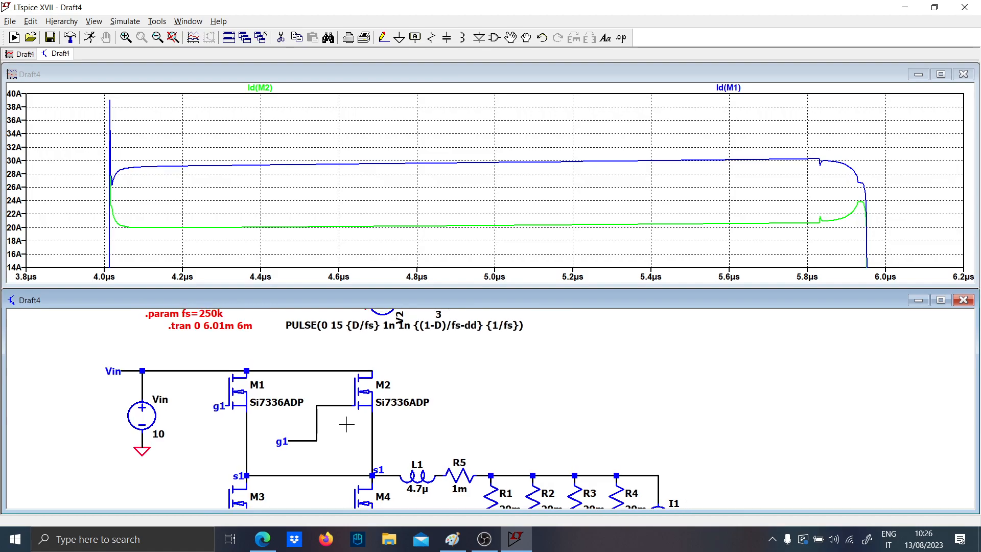
- Shift M2 lower on the schematic with its wires attached and straighten its source and drain connections
key(F8)
click(362, 406)
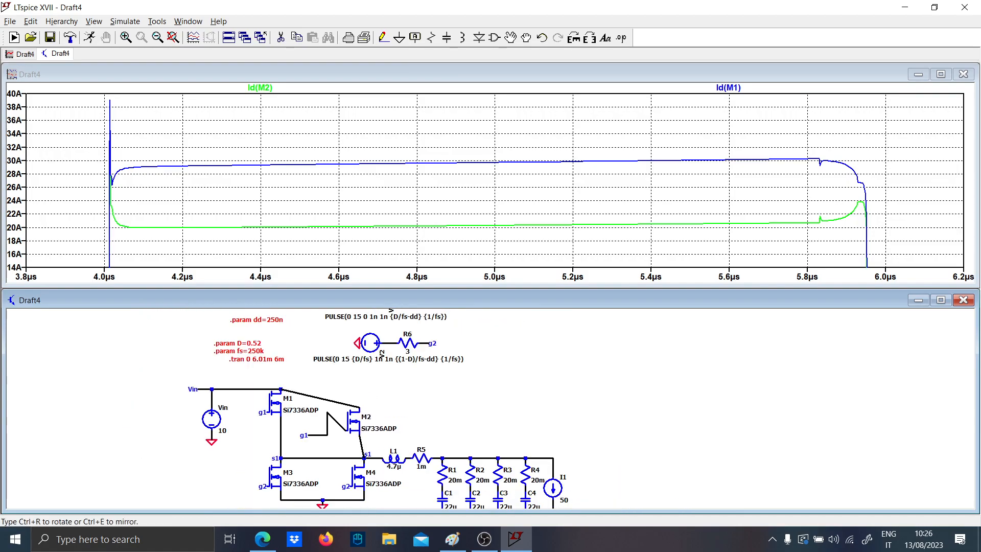
click(361, 424)
click(348, 403)
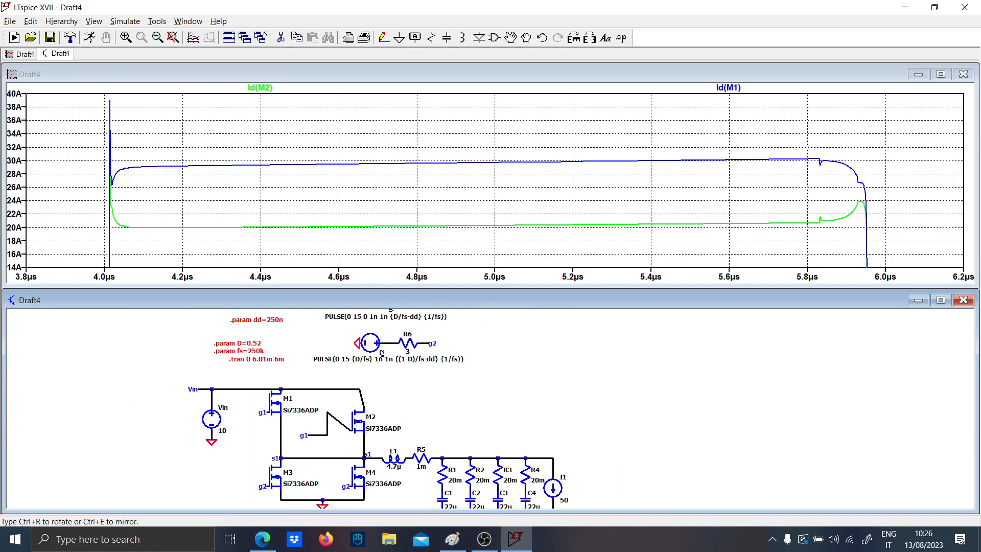
click(364, 390)
- Delete the slanted and vertical wire pieces at M2's gate and move the g1 label with its wire onto the gate
key(F5)
scroll(341, 411, up, 4)
click(340, 432)
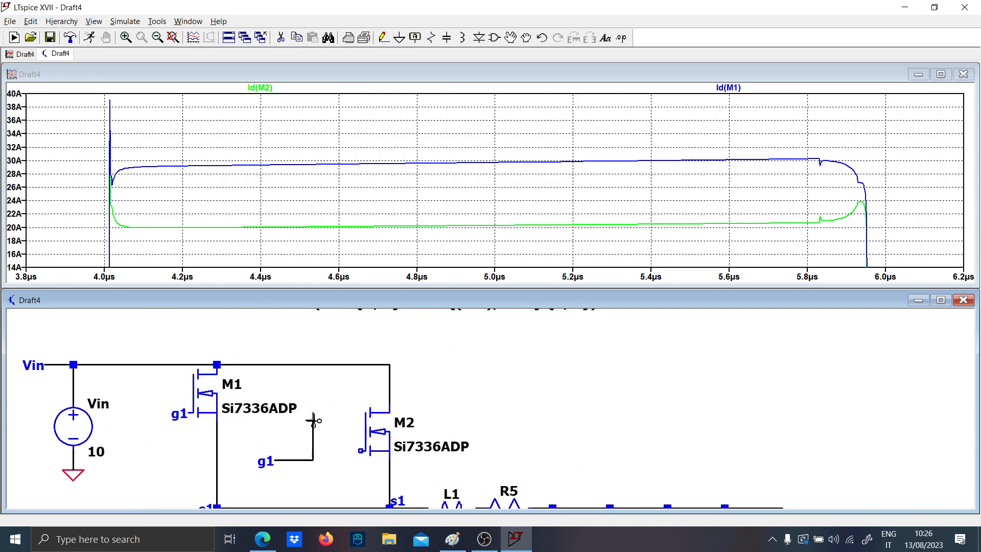
click(313, 424)
key(F8)
drag(237, 448, 318, 475)
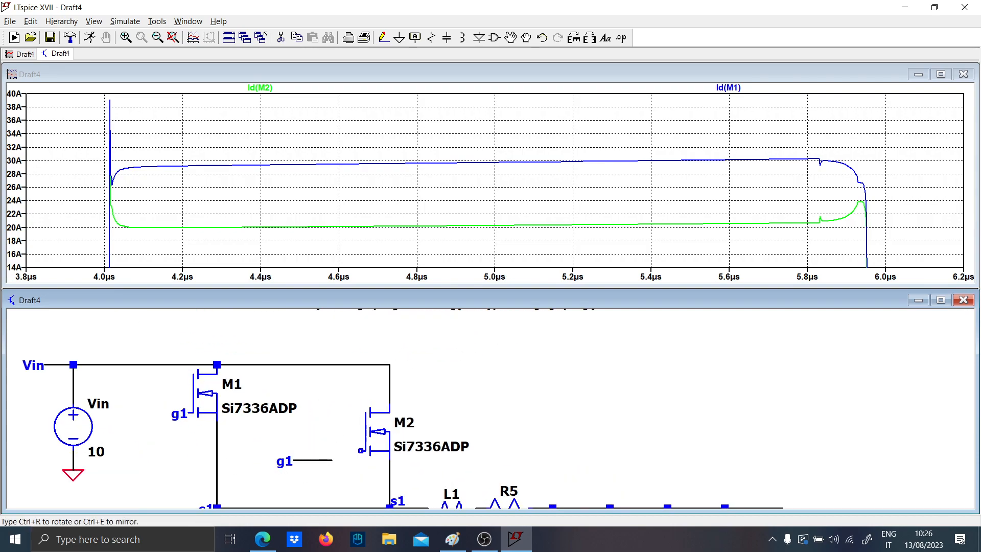
click(332, 453)
key(Escape)
- Start a new SPICE directive with the input power measurement .meas Pin AVG -V(Vin)*I(Vin)
scroll(332, 452, down, 3)
drag(484, 442, 446, 450)
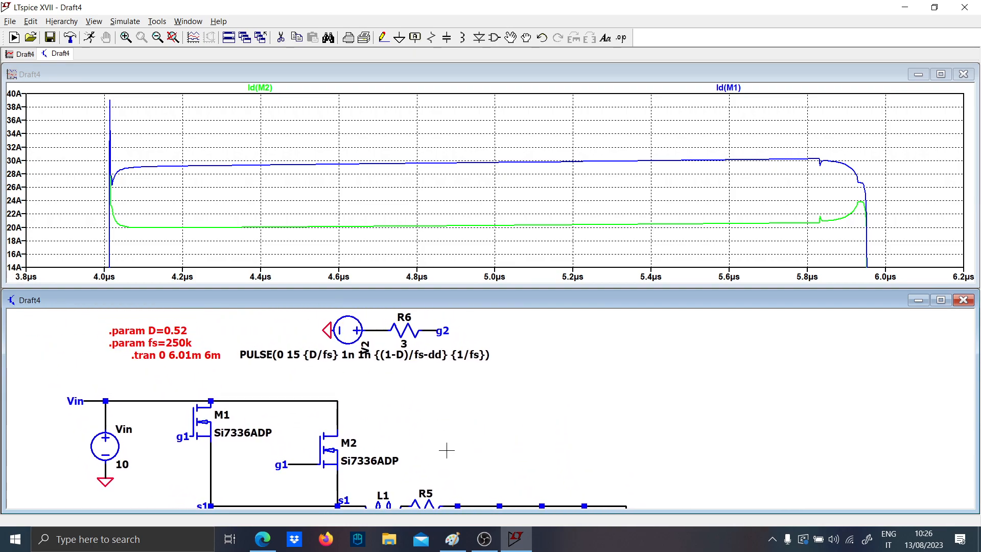
key(s)
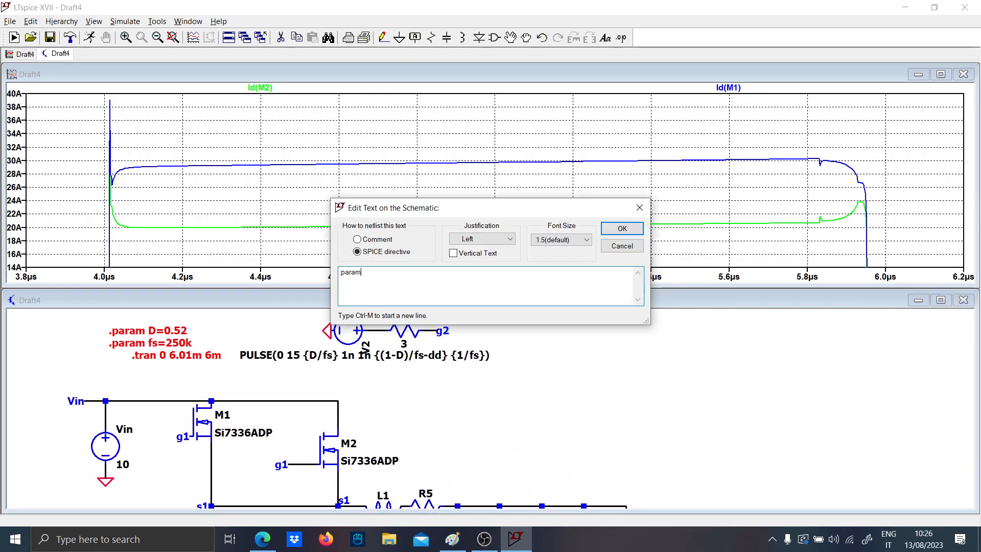
key(BackSpace)
key(BackSpace)
key(BackSpace)
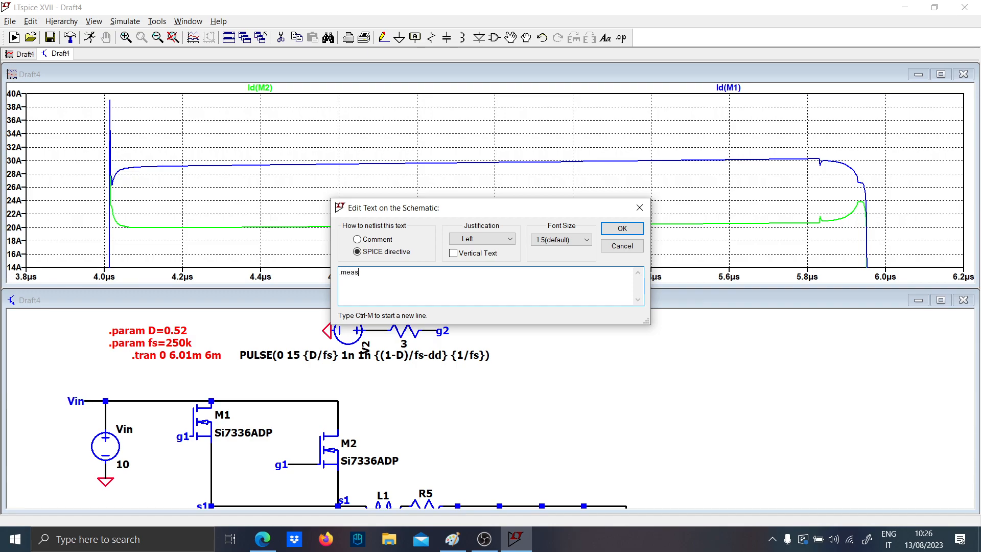
text(Pin)
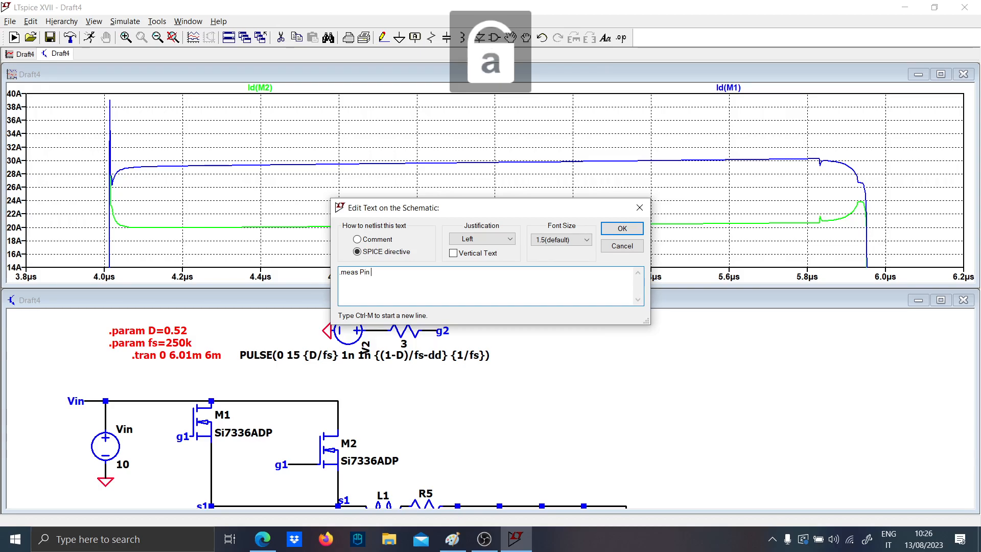
key(Caps_Lock)
text(AV)
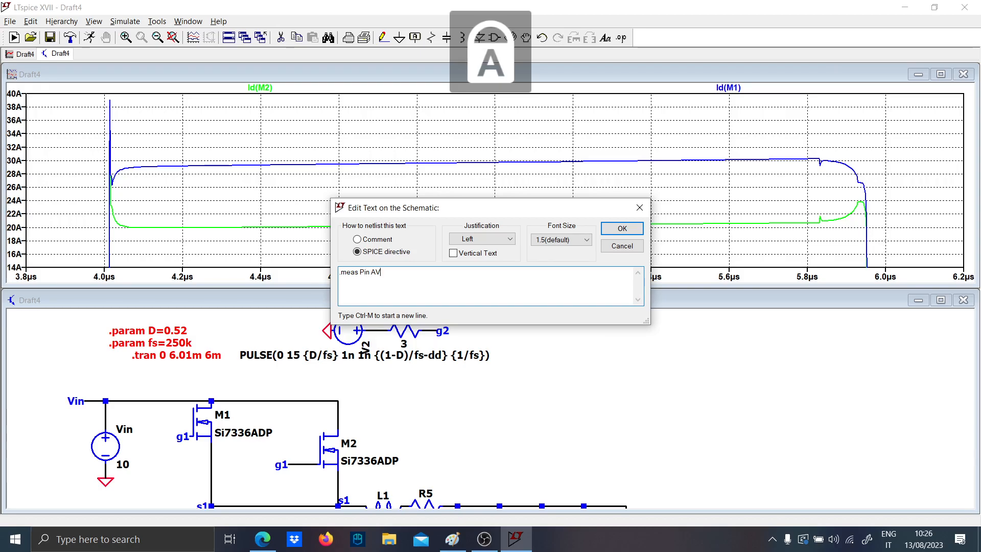
text(G)
key(Caps_Lock)
text(-)
key(Caps_Lock)
text(V)
key(Caps_Lock)
text(()
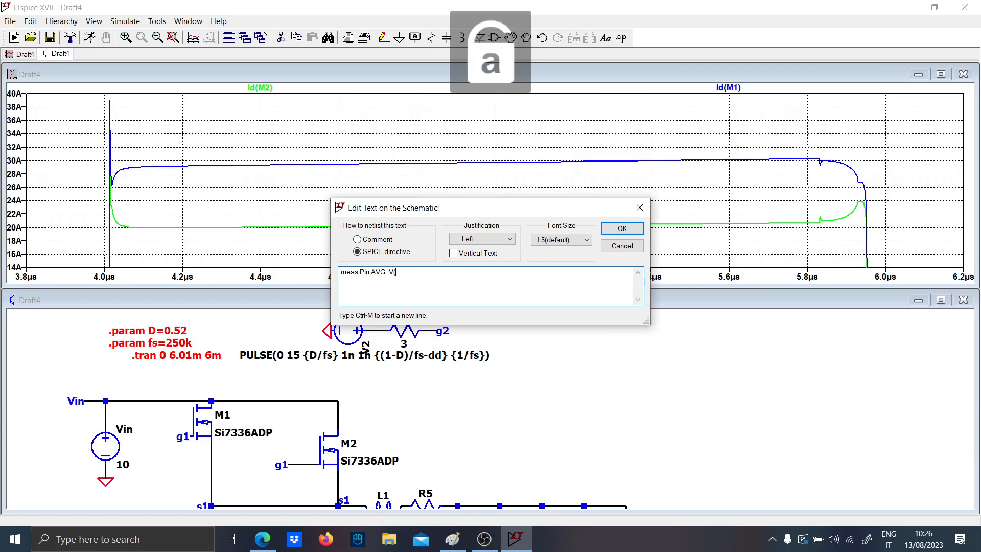
key(Caps_Lock)
text(V)
key(Caps_Lock)
text(in)
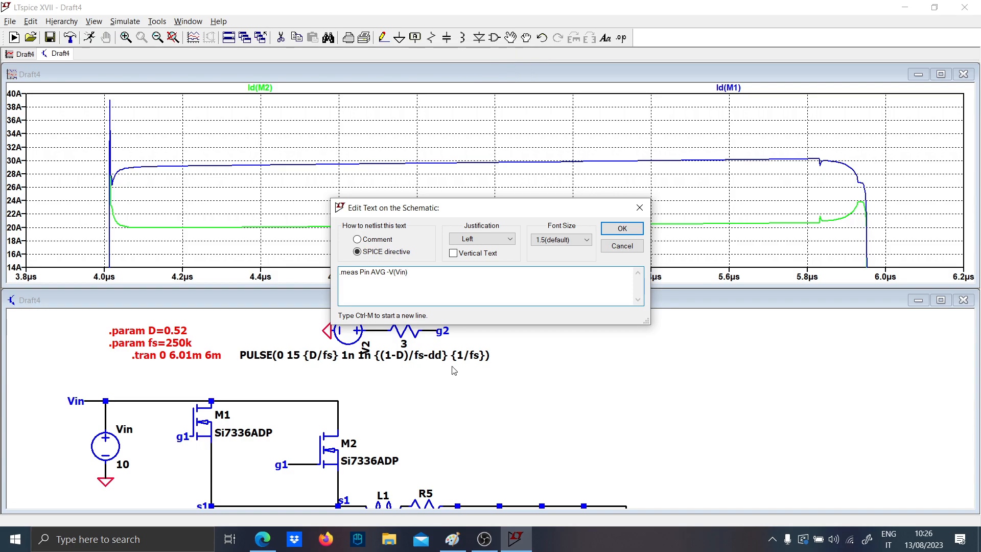
text()*I(Vin))
- Add the output power measurement .meas Pout AVG V(out)*I(Load) as the directive's second line
key(ctrl+m)
text(.meas)
key(Caps_Lock)
text(P)
key(Caps_Lock)
key(Caps_Lock)
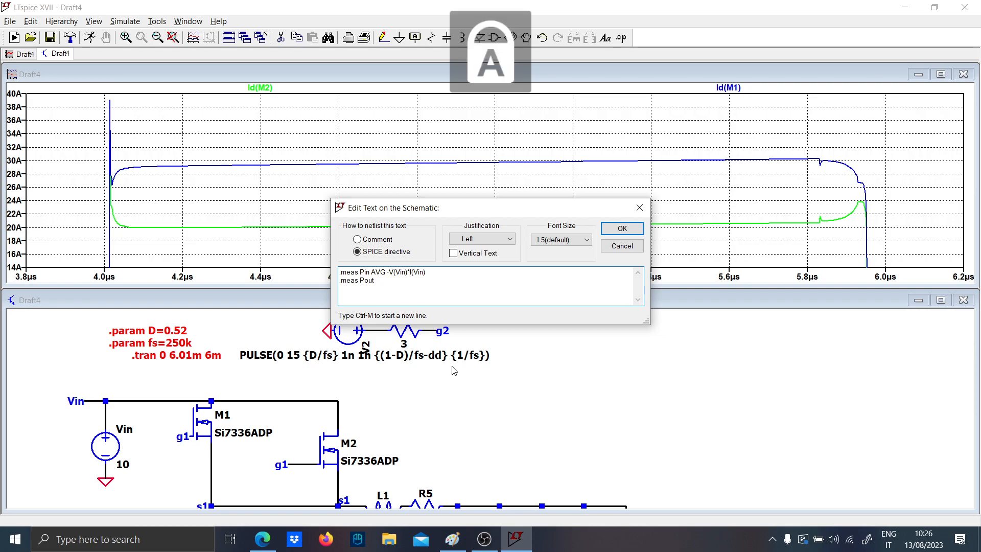
text(AVG)
key(Caps_Lock)
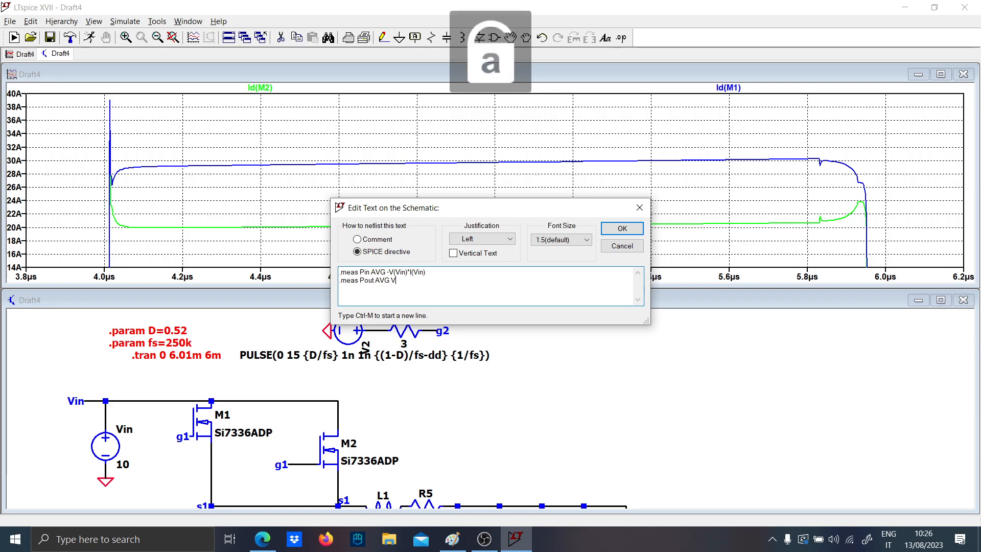
text(V()
text(o)
key(Caps_Lock)
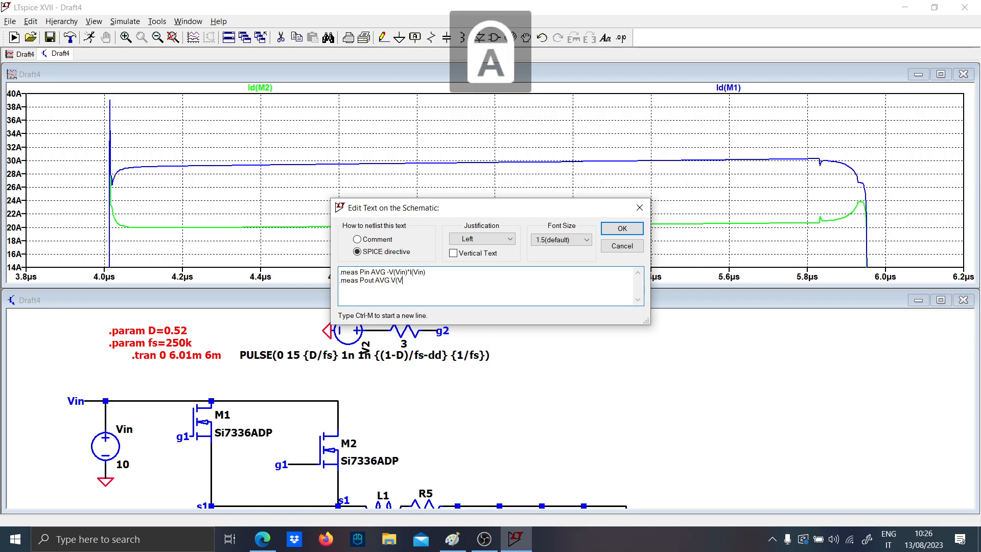
key(Caps_Lock)
text(t)
key(BackSpace)
text(ut)
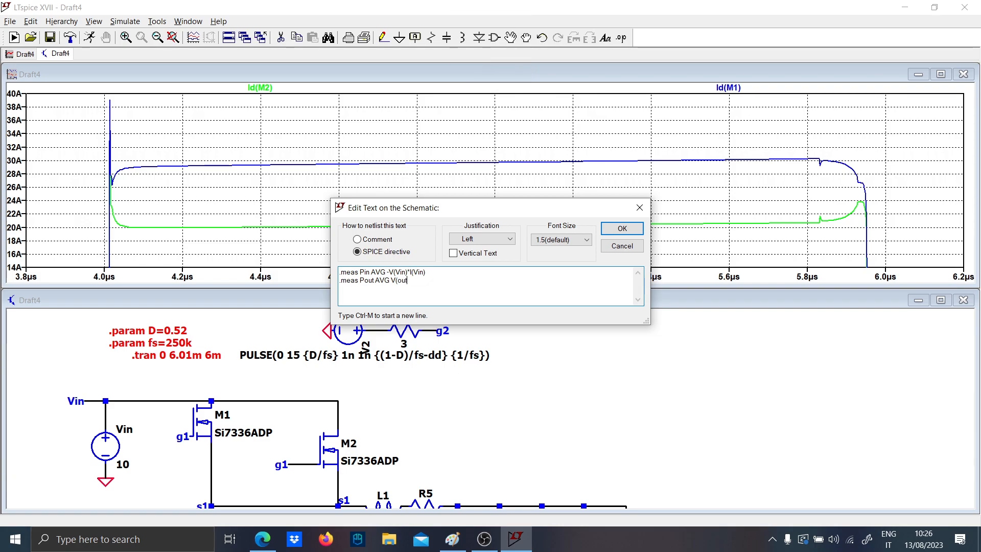
text()*)
key(Caps_Lock)
text(I)
key(Caps_Lock)
text(()
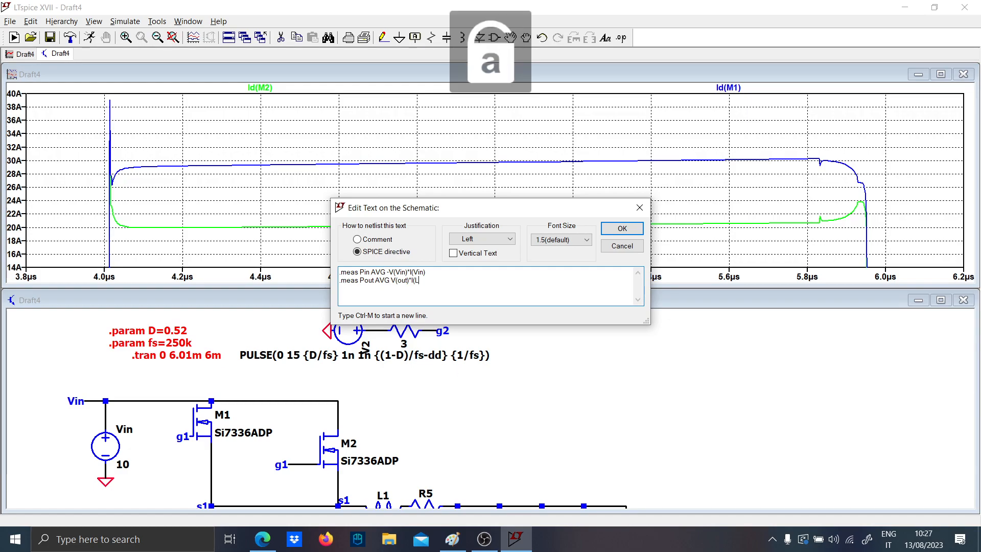
text(Load) )
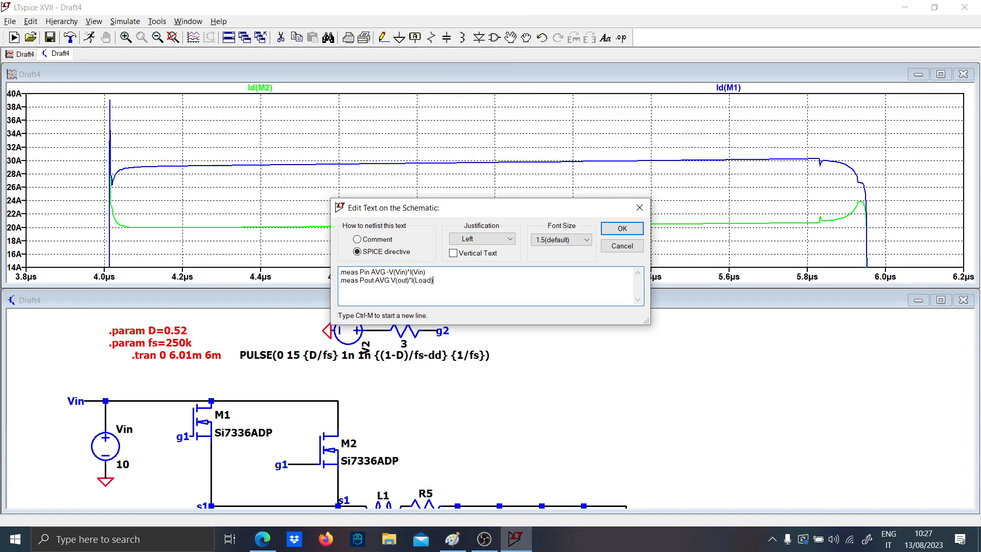
- Add the efficiency line .meas Eff param Pout/Pin and place the directive block in the empty area beside M2
text(.meas)
key(Caps_Lock)
text(E)
key(Caps_Lock)
text(ff param)
key(Caps_Lock)
text(P)
key(Caps_Lock)
text(o)
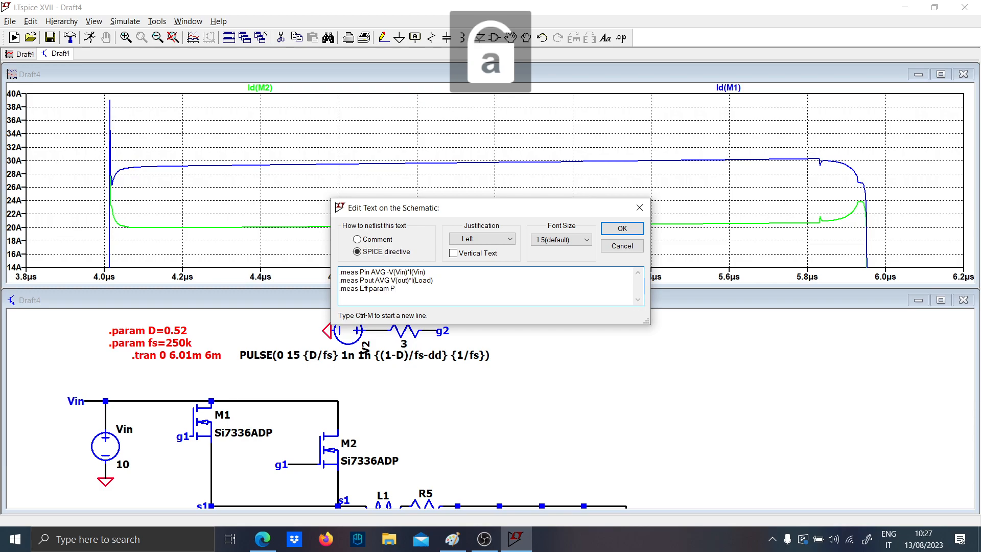
text(ut/)
key(Caps_Lock)
text(P)
key(Caps_Lock)
text(in)
key(Return)
click(424, 413)
scroll(590, 477, down, 1)
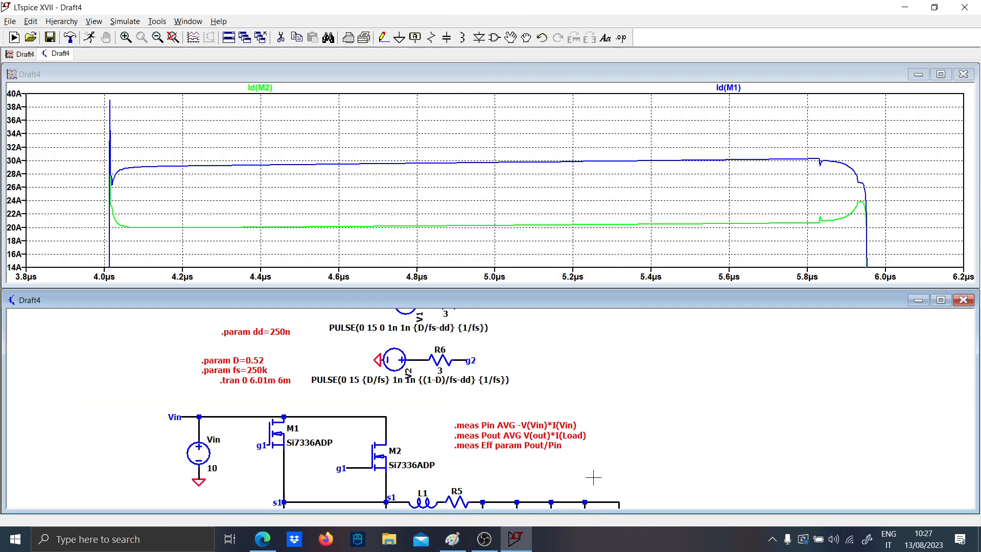
- Draw a short wire up from the output node above R4 and label the net Out
drag(594, 479, 517, 367)
key(F3)
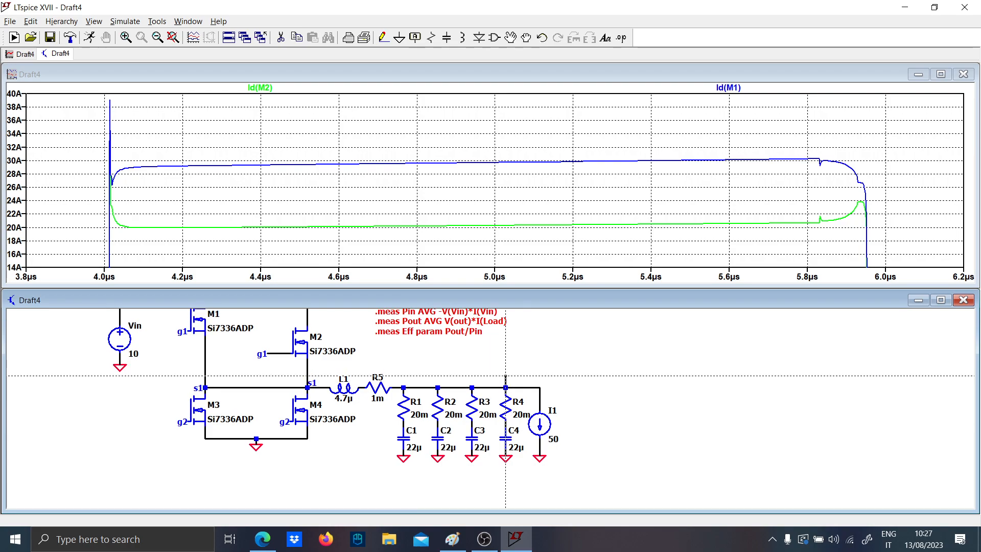
key(F4)
key(Caps_Lock)
text(O)
key(Caps_Lock)
text(ut)
key(Return)
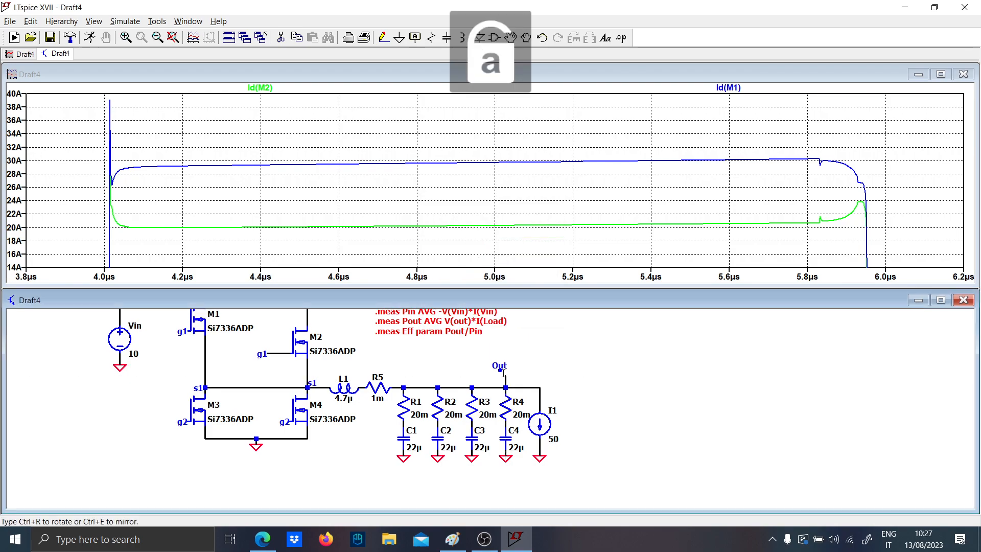
click(505, 386)
scroll(506, 386, down, 1)
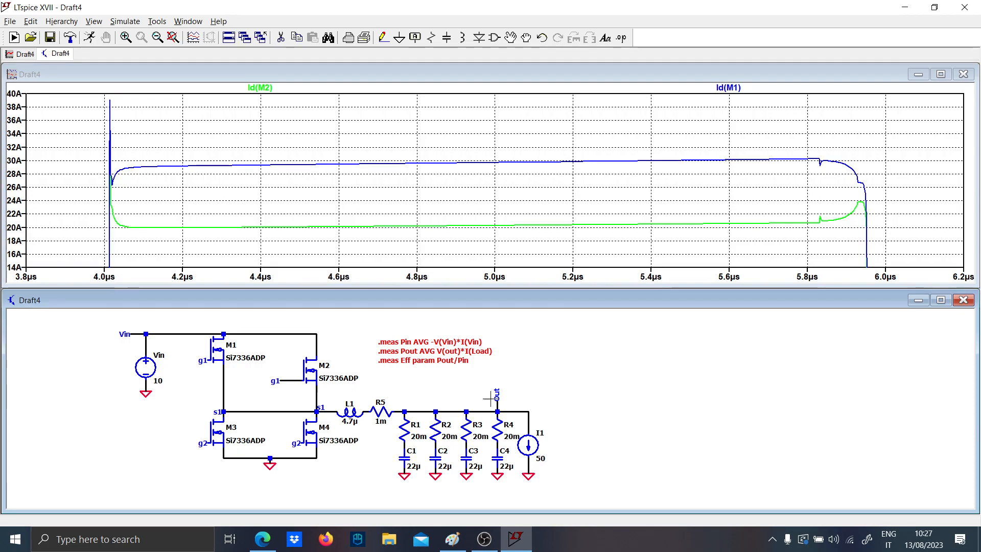
- Rename the output current source I1 as Load
right_click(552, 410)
key(BackSpace)
key(Caps_Lock)
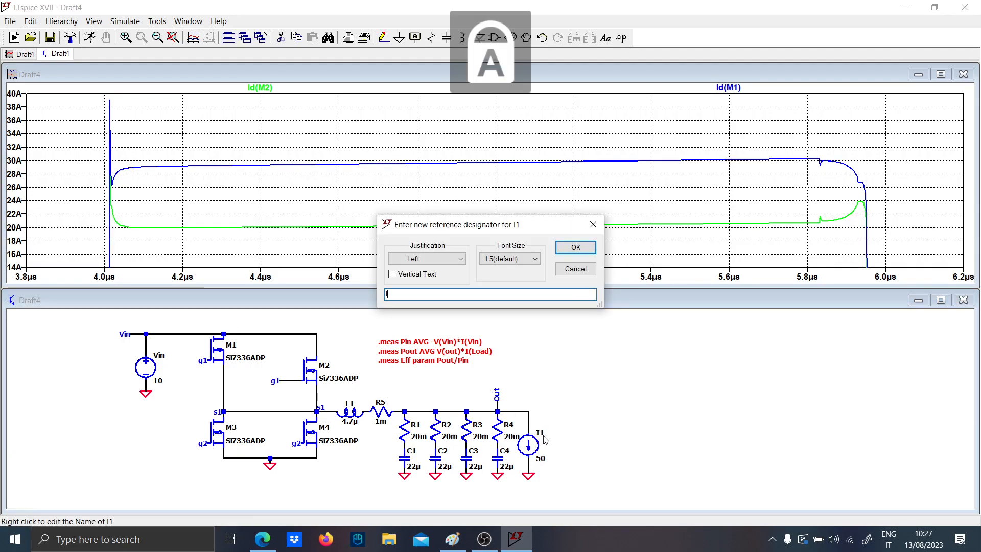
text(L)
key(Caps_Lock)
text(oad)
key(Return)
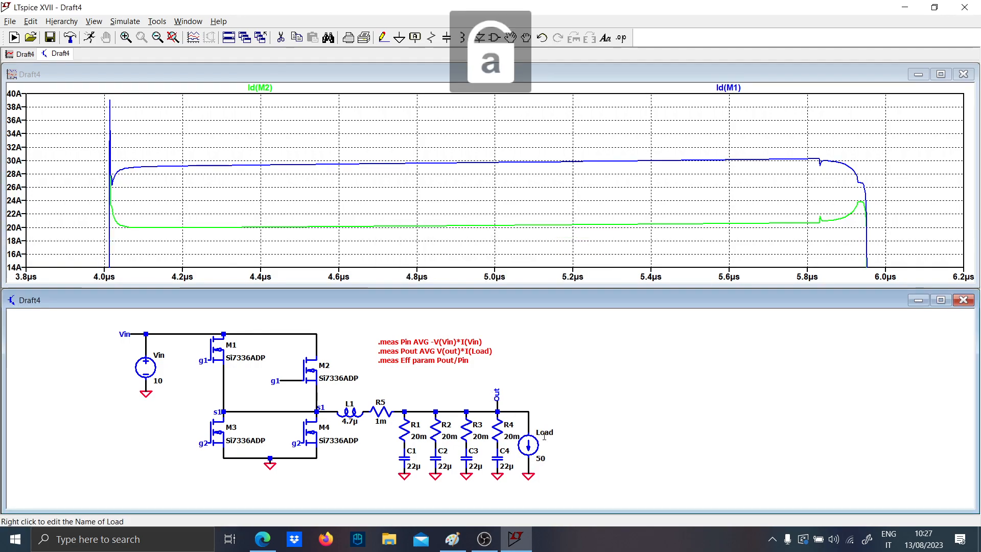
- Run the simulation and open the SPICE error log to read the Pin, Pout and Eff measurements
click(90, 43)
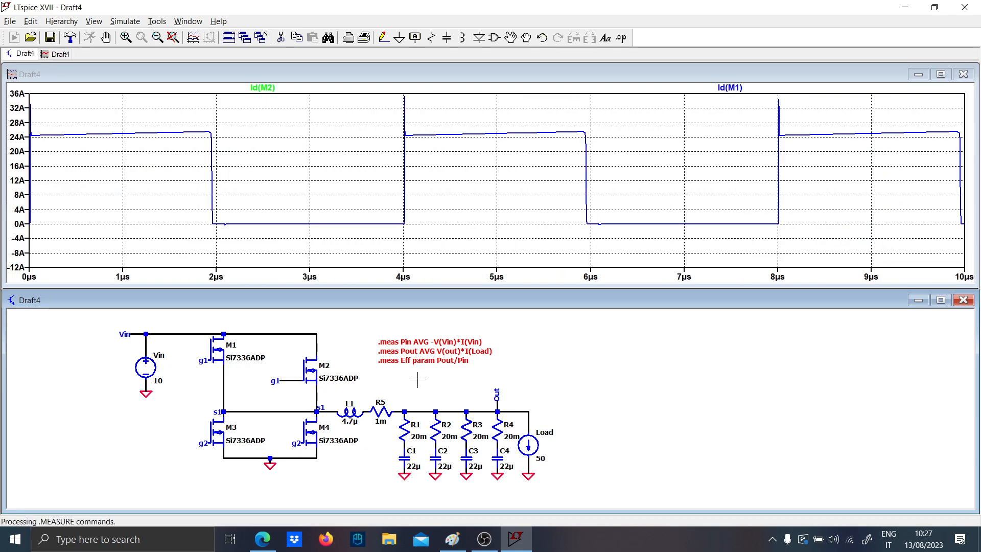
key(ctrl+l)
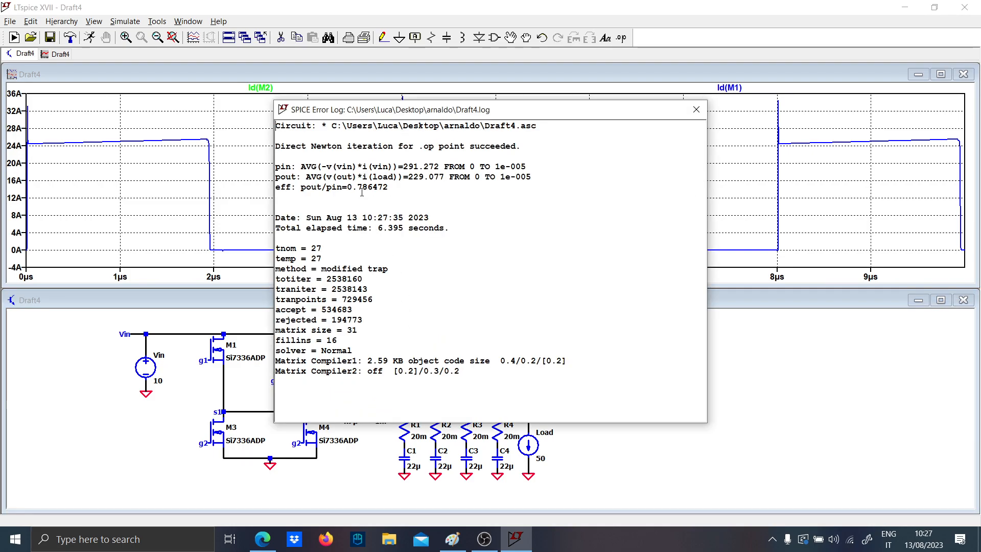
- Change the efficiency measurement to .meas Eff param 100*Pout/Pin so that it is expressed in percent
drag(357, 190, 391, 188)
key(Escape)
scroll(403, 368, up, 1)
right_click(444, 357)
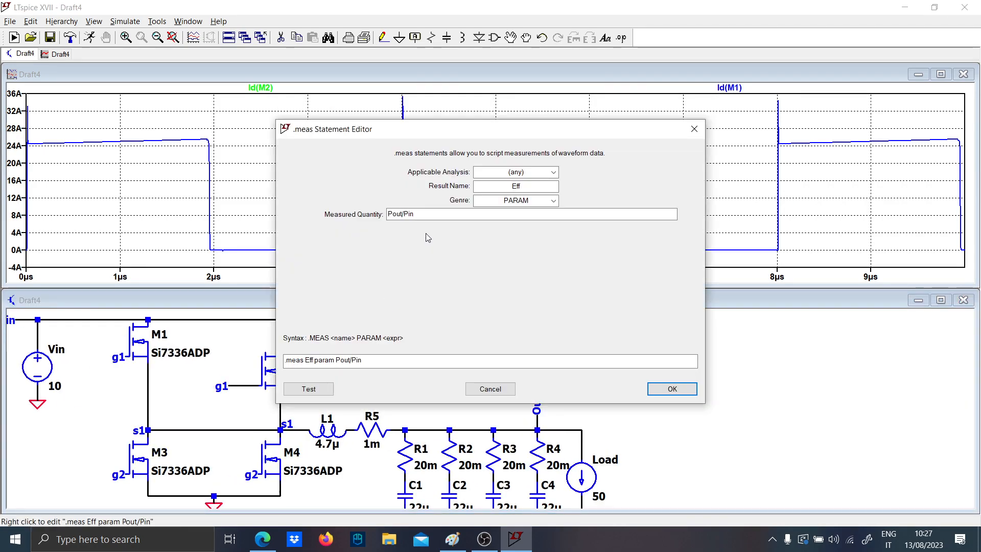
key(Escape)
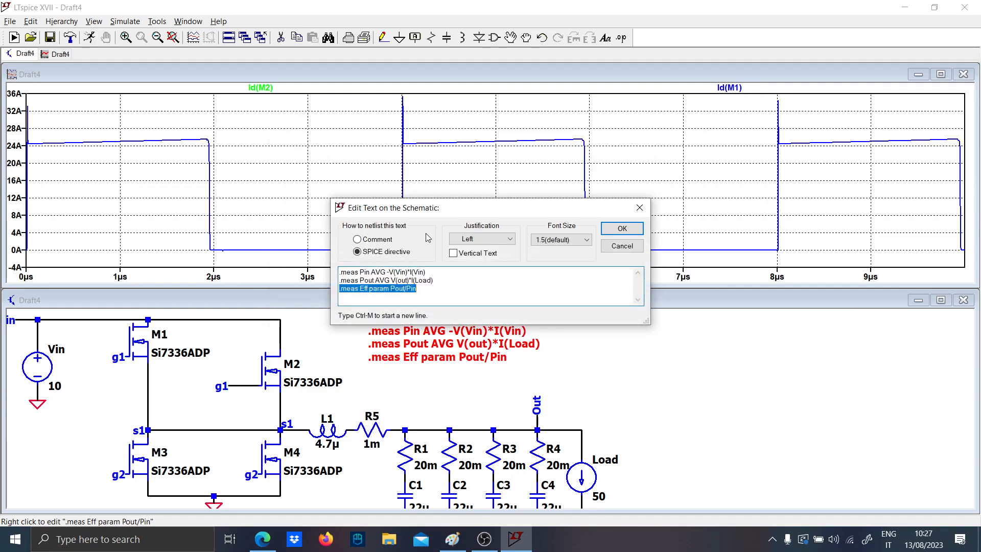
click(388, 289)
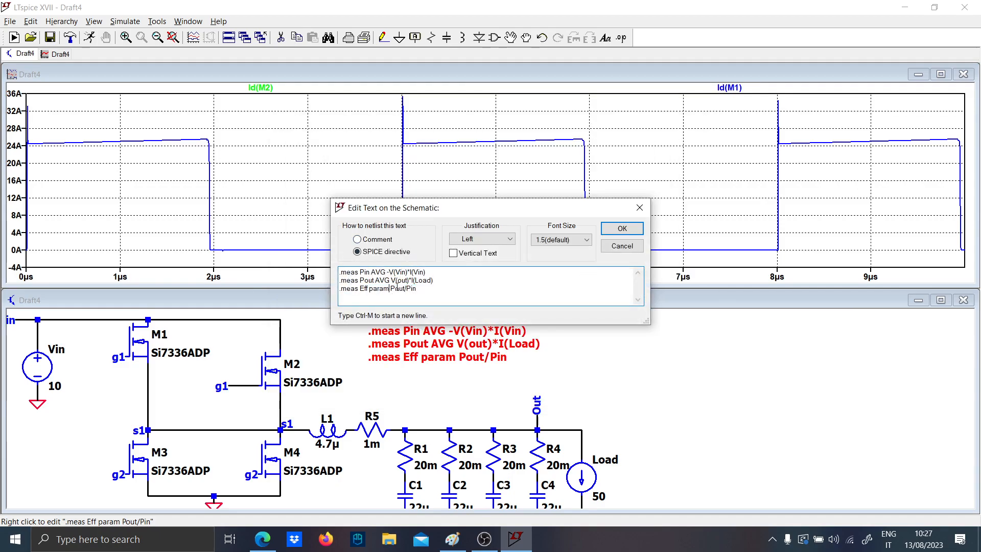
text(100*)
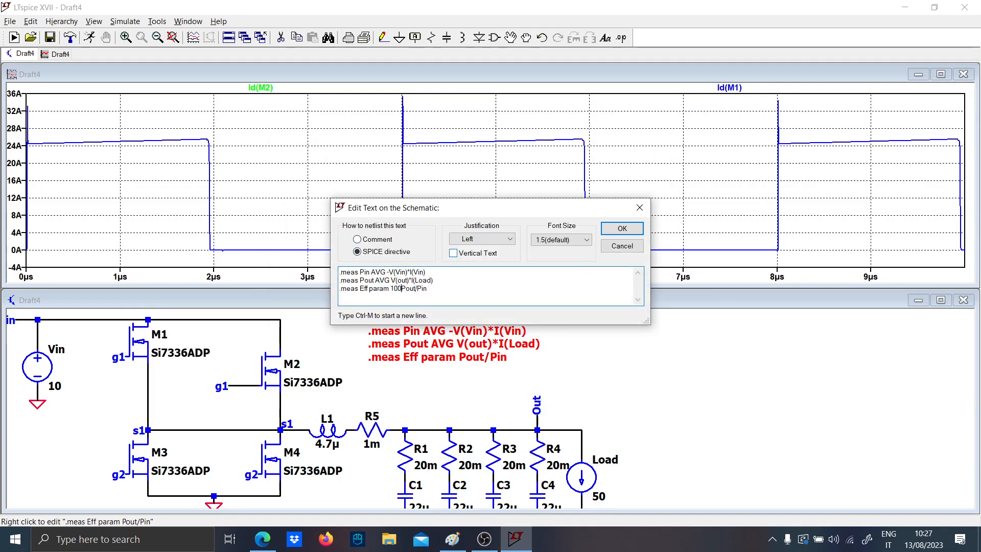
key(Return)
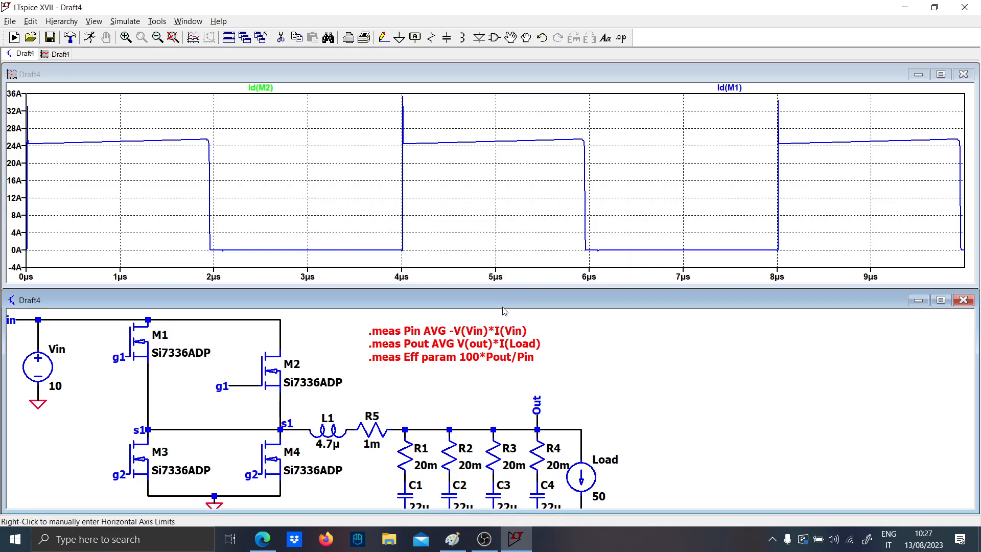
- Set the Load current source to 10 and run the simulation
right_click(605, 500)
text(10)
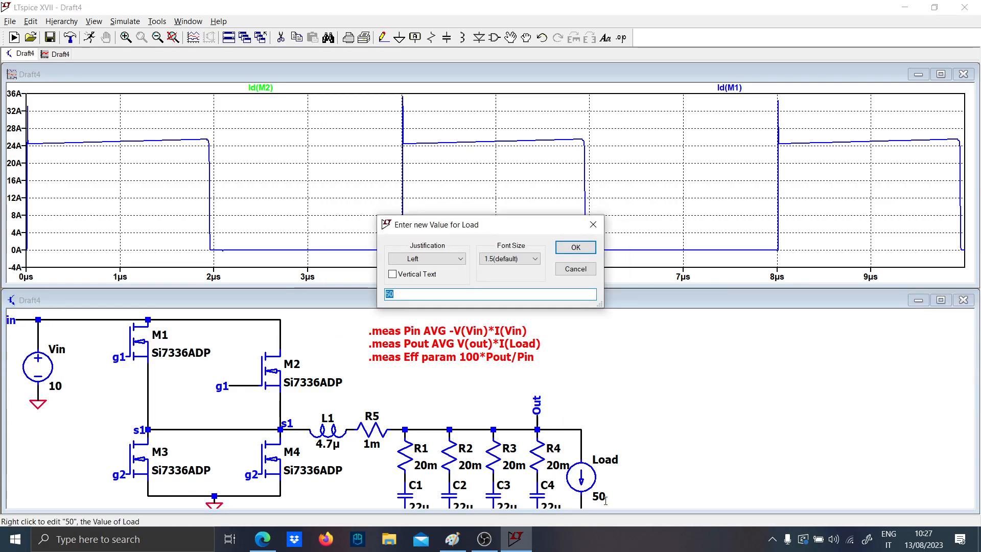
key(Return)
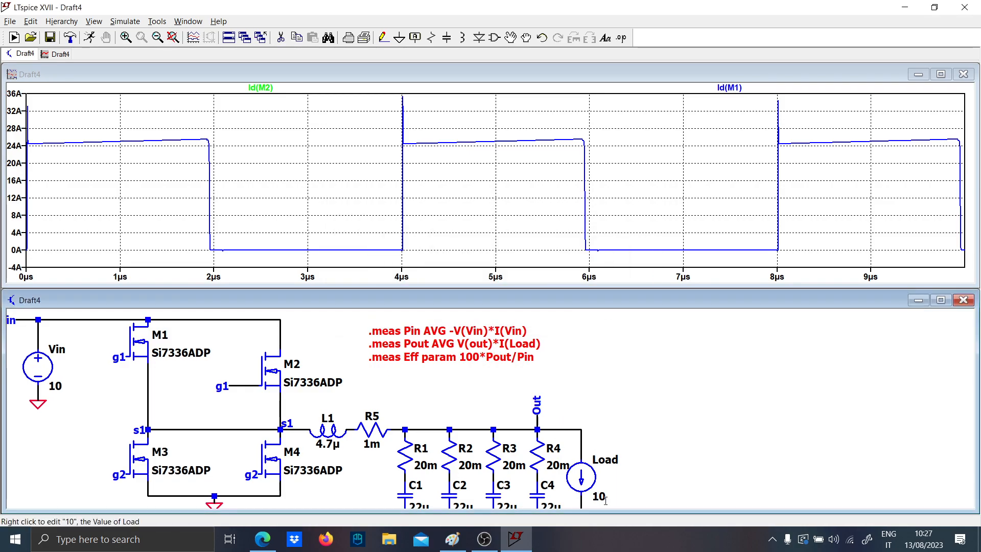
click(90, 38)
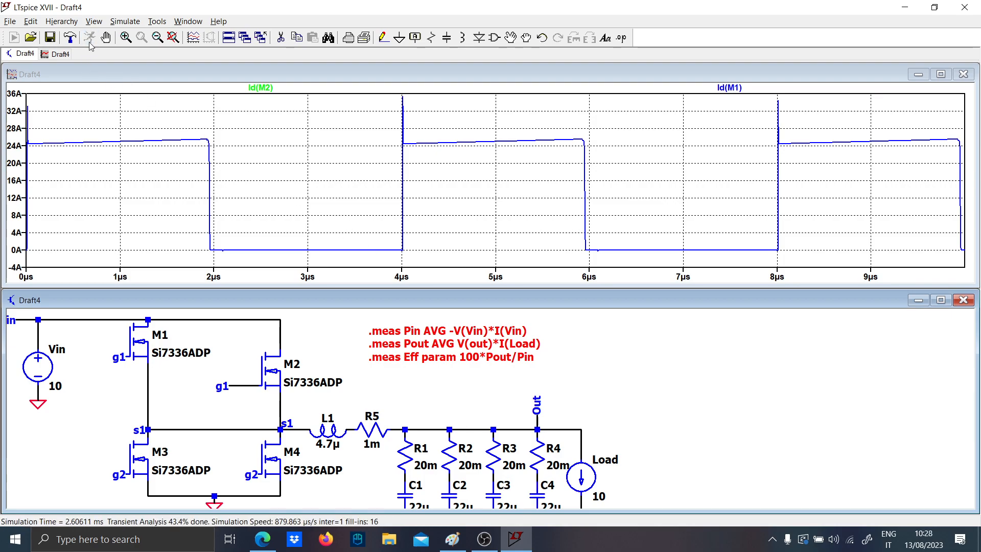
- Switch to Paint and draw a vertical and a horizontal green axis line on a blank part of the canvas
click(451, 538)
scroll(378, 383, down, 10)
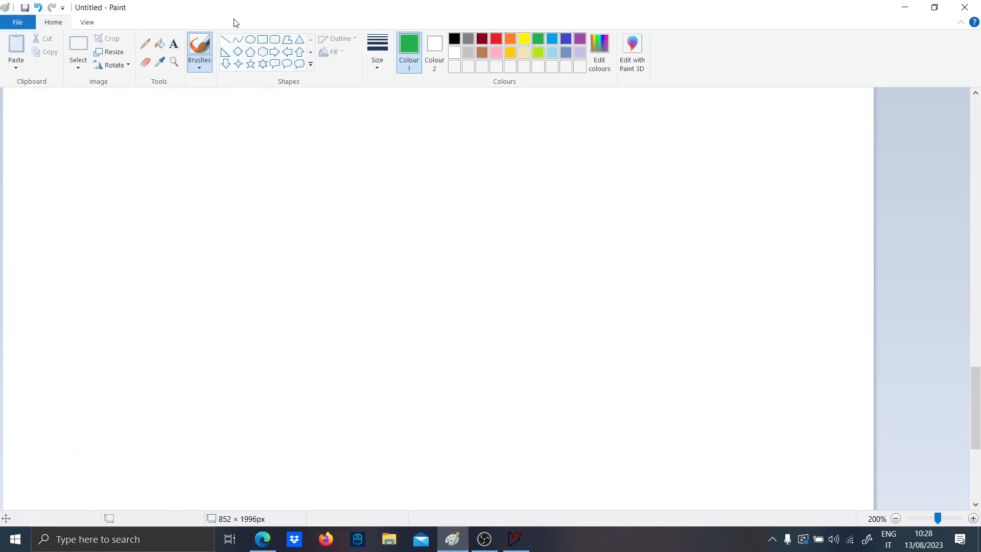
click(226, 39)
drag(143, 124, 131, 419)
drag(81, 374, 716, 371)
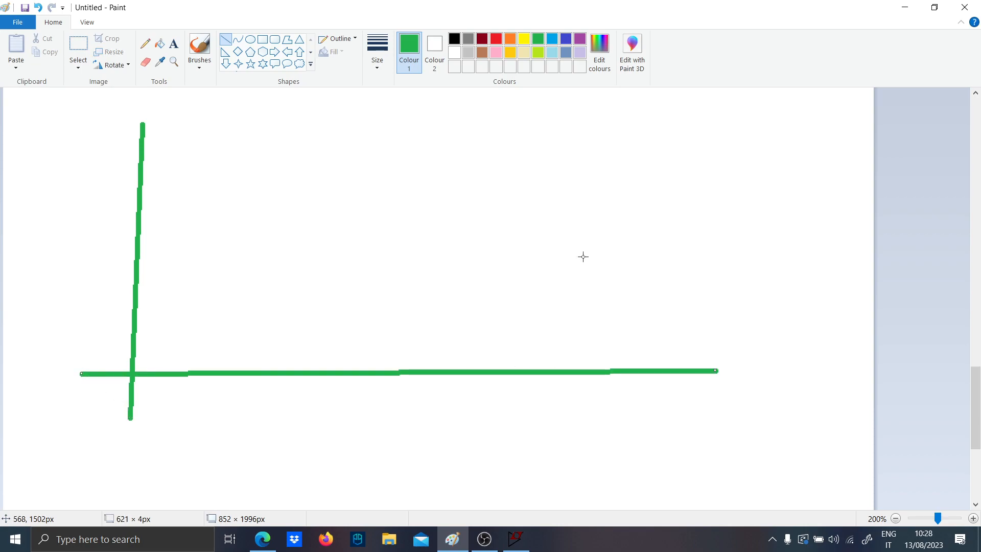
- Handwrite the axis labels eff % and Load with an arrow, and sketch an efficiency curve that rises steeply, peaks and slowly declines
click(199, 44)
mouse_move(175, 116)
mouse_down()
mouse_move(188, 152)
mouse_move(199, 150)
mouse_up()
drag(217, 137, 228, 112)
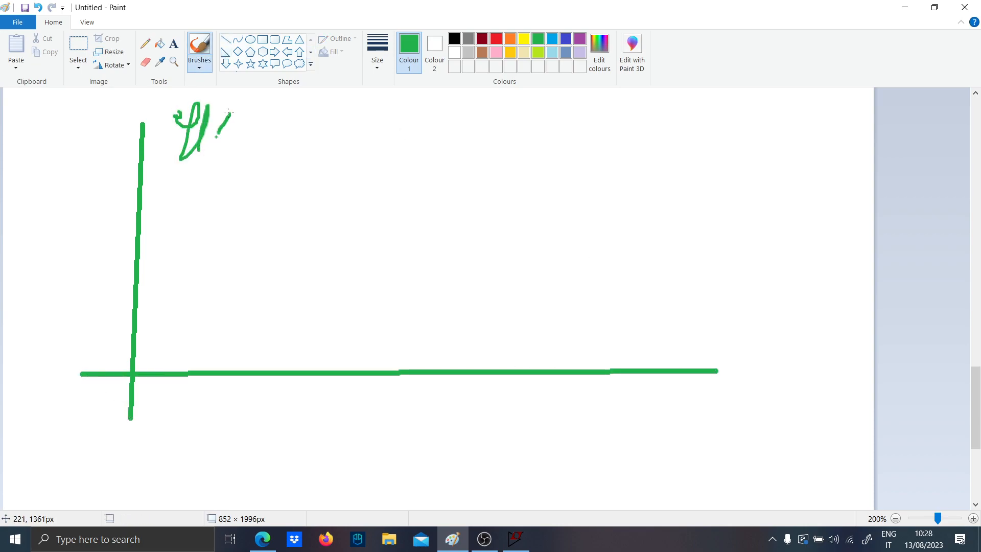
mouse_move(662, 413)
mouse_down()
mouse_move(679, 431)
mouse_move(711, 416)
mouse_move(713, 433)
mouse_up()
mouse_move(505, 468)
mouse_down()
mouse_move(771, 459)
mouse_move(716, 477)
mouse_up()
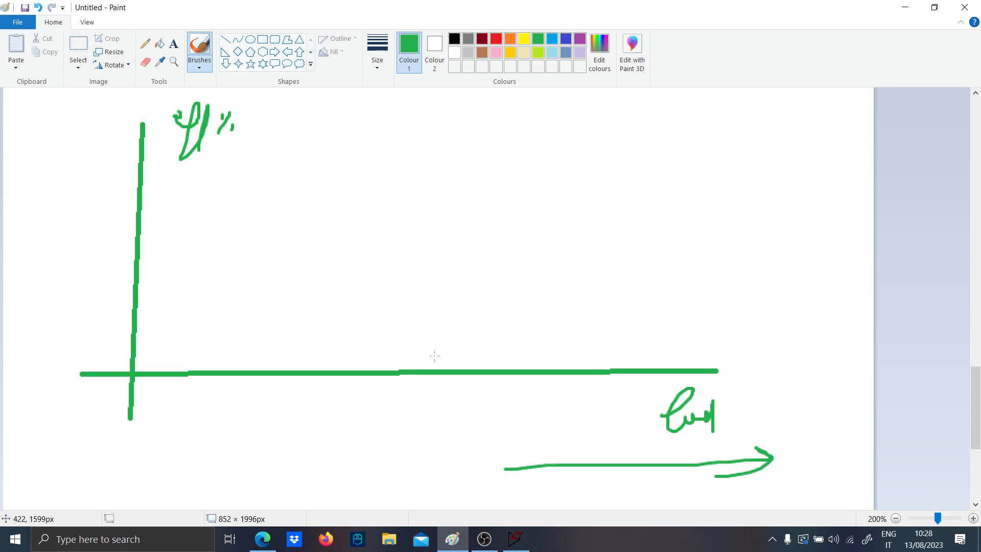
mouse_move(132, 372)
mouse_down()
mouse_move(225, 163)
mouse_move(273, 159)
mouse_move(318, 138)
mouse_move(708, 250)
mouse_up()
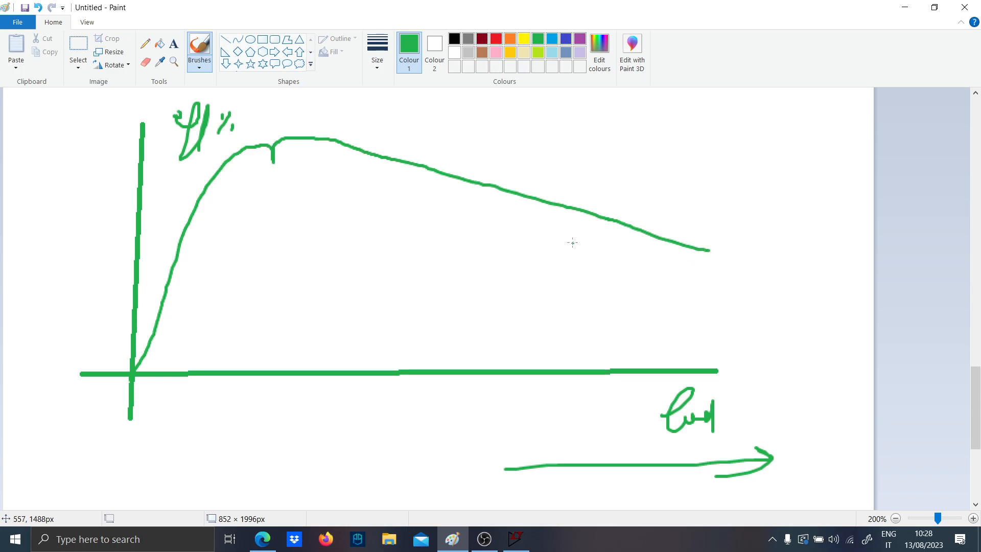
- Return to LTspice and read the efficiency at the 10 A load in the SPICE error log
click(904, 7)
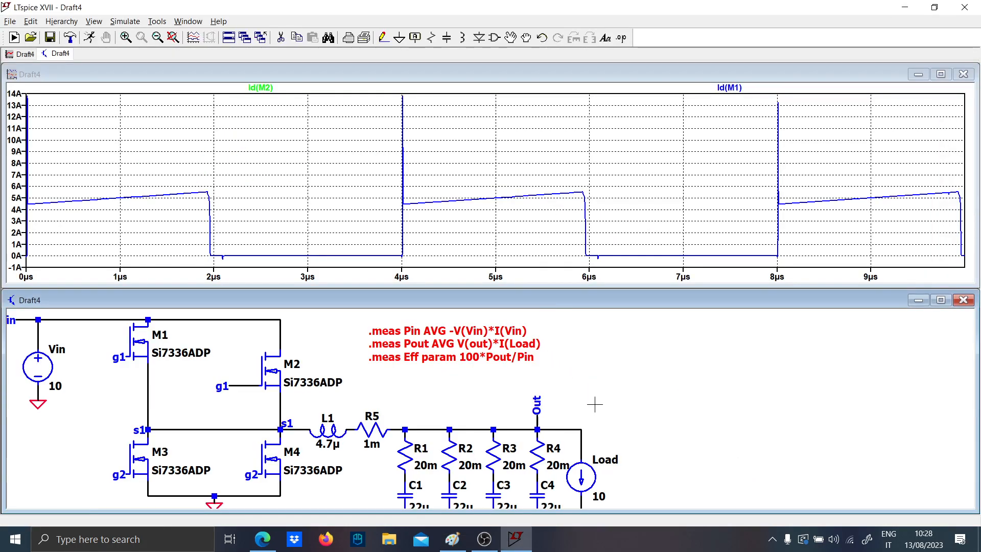
key(ctrl+l)
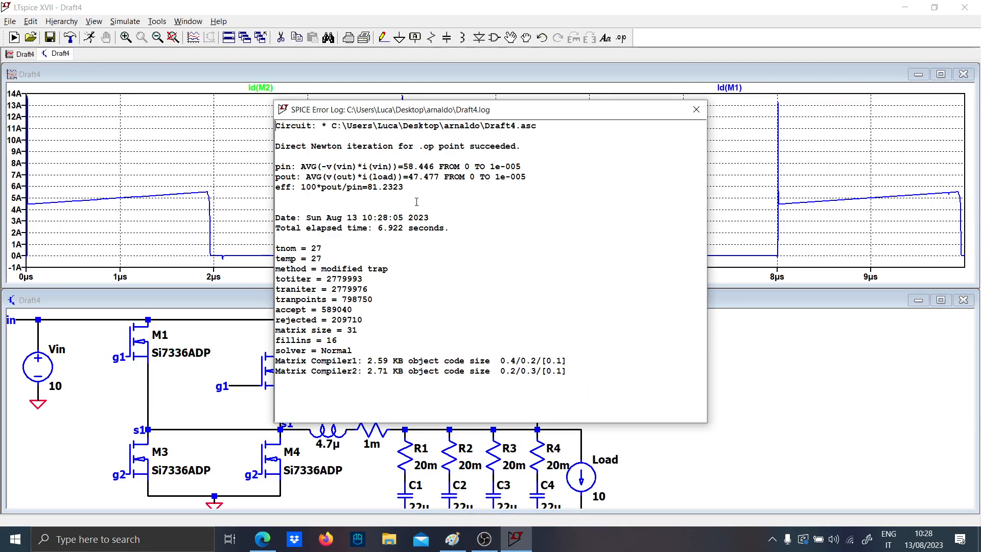
drag(403, 188, 369, 189)
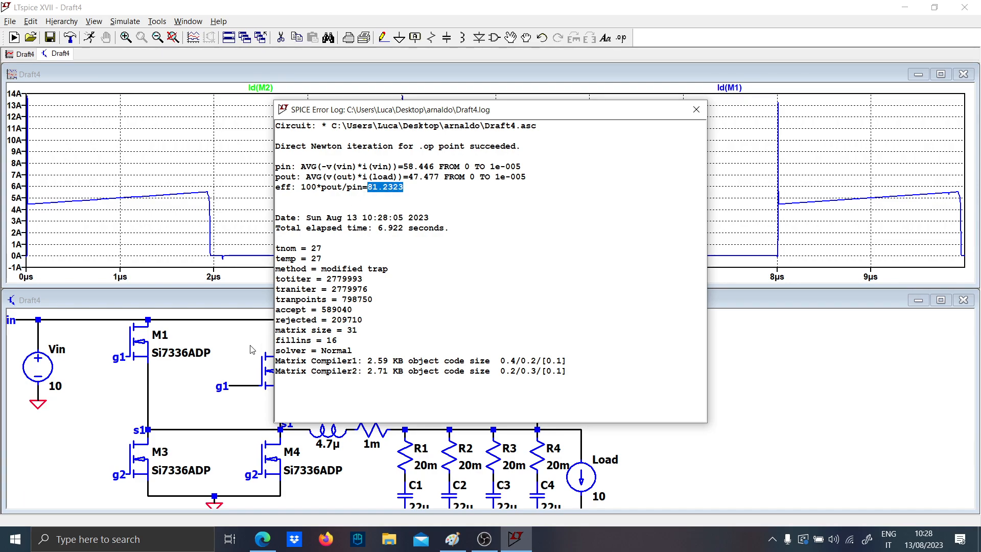
key(Escape)
- Add the SPICE directive .step param list in the empty area below the measurement directives
scroll(260, 402, up, 1)
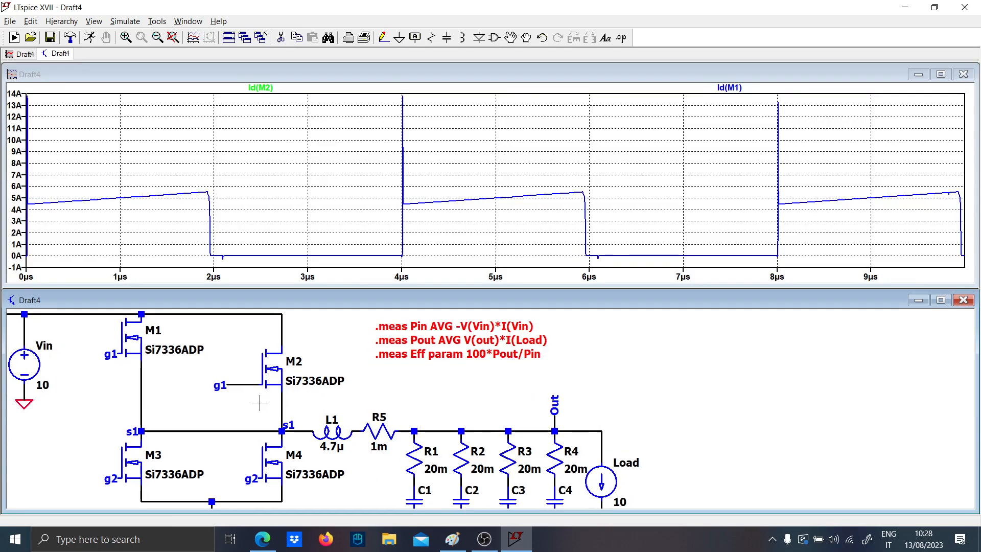
scroll(241, 399, down, 1)
scroll(241, 399, down, 3)
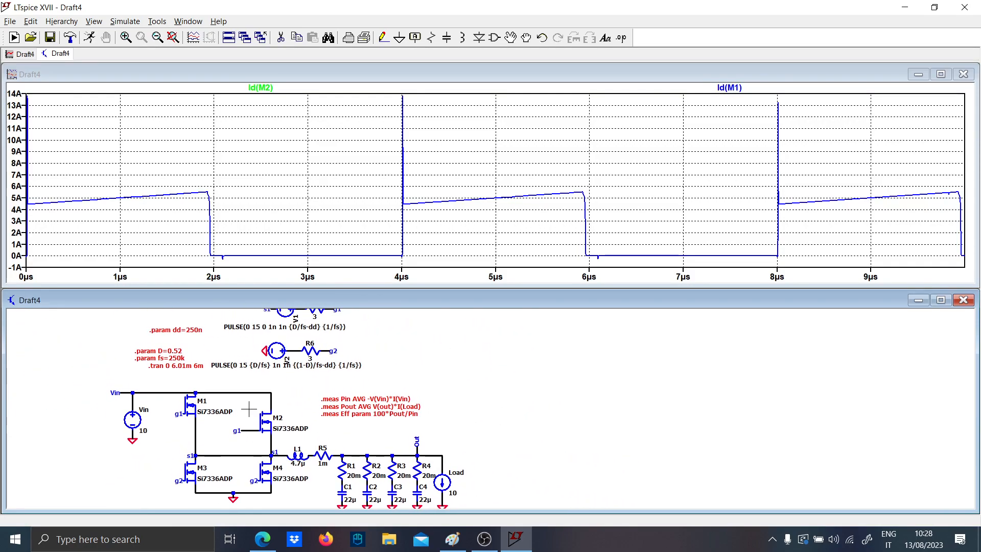
drag(249, 408, 273, 387)
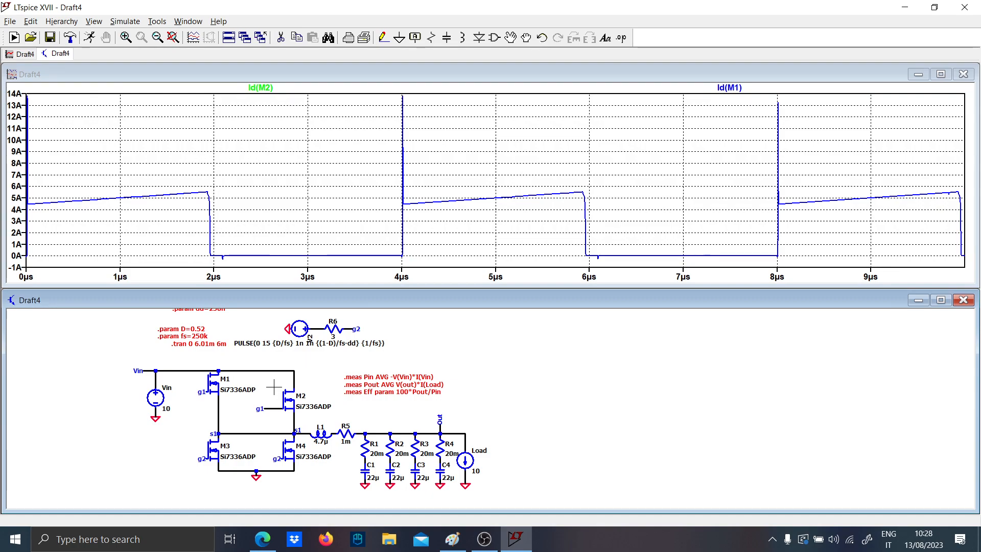
scroll(306, 380, up, 1)
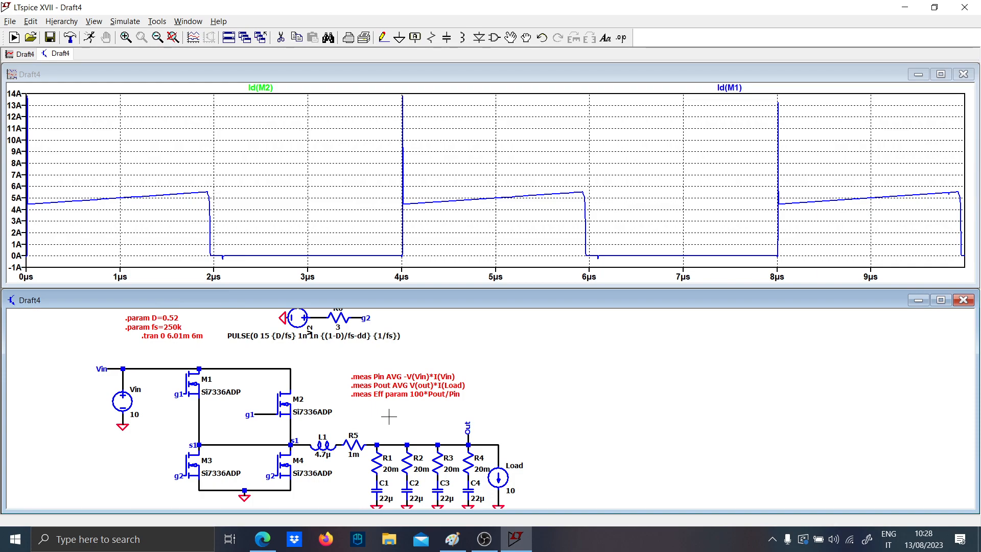
key(s)
text(.ste)
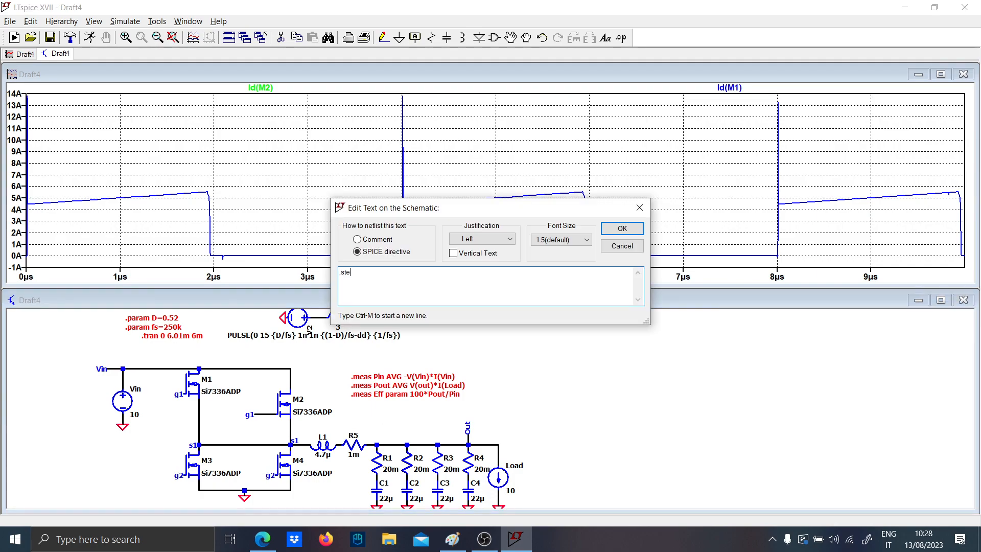
text(p param List)
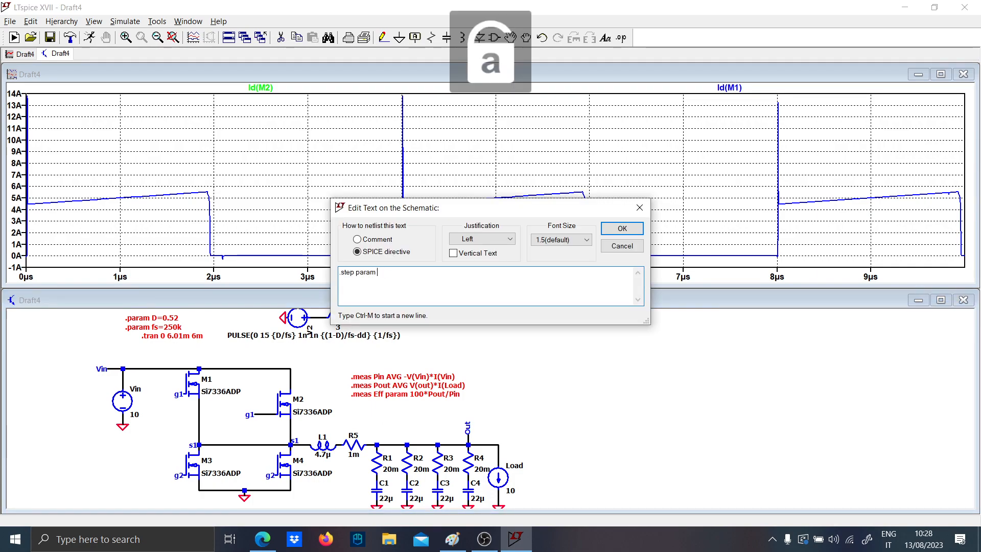
key(Return)
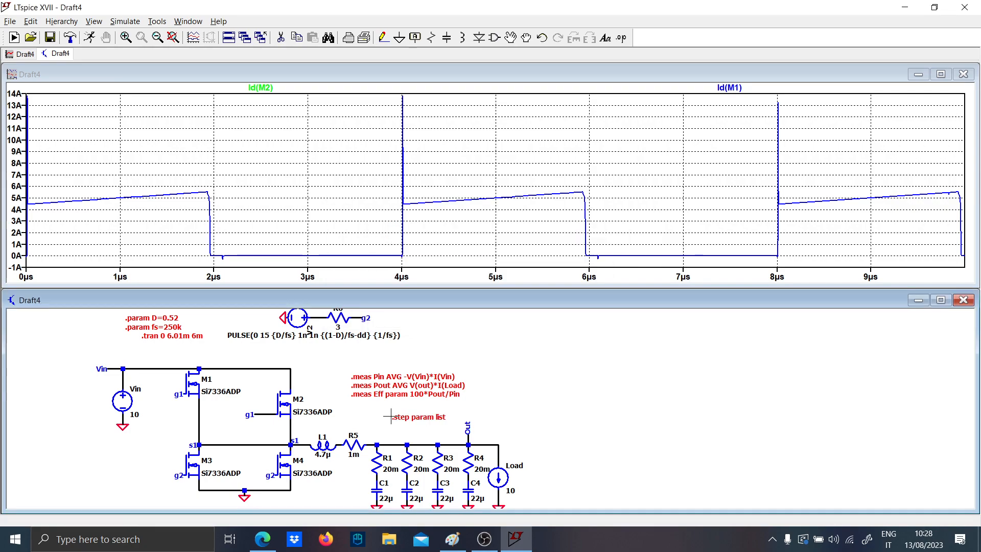
click(391, 416)
- Open the .step directive for editing and name the swept parameter X
right_click(391, 417)
click(430, 417)
right_click(430, 417)
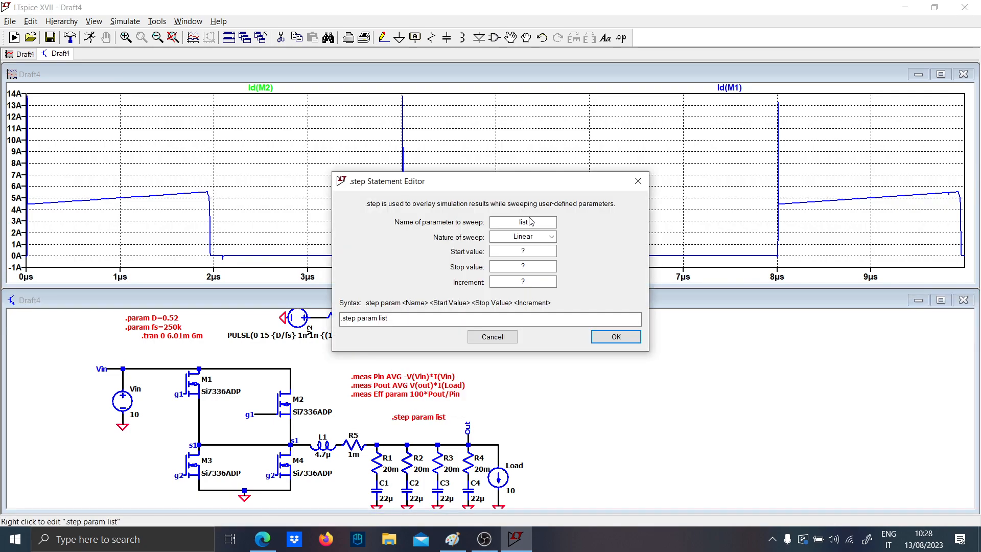
drag(539, 221, 446, 223)
key(Caps_Lock)
text(X)
key(Caps_Lock)
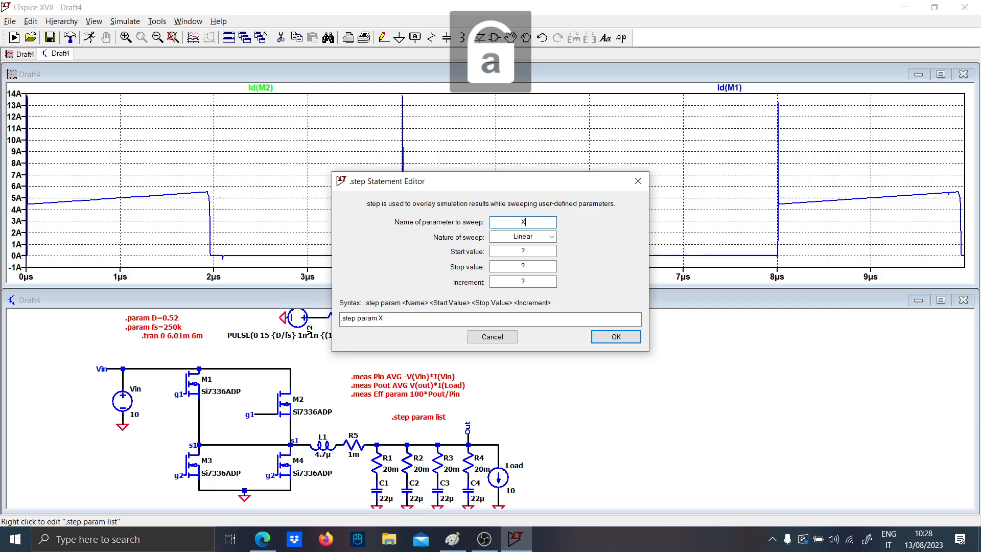
- Make the sweep of X a List with the first three values 10m, 100m and 1A
key(Tab)
key(Tab)
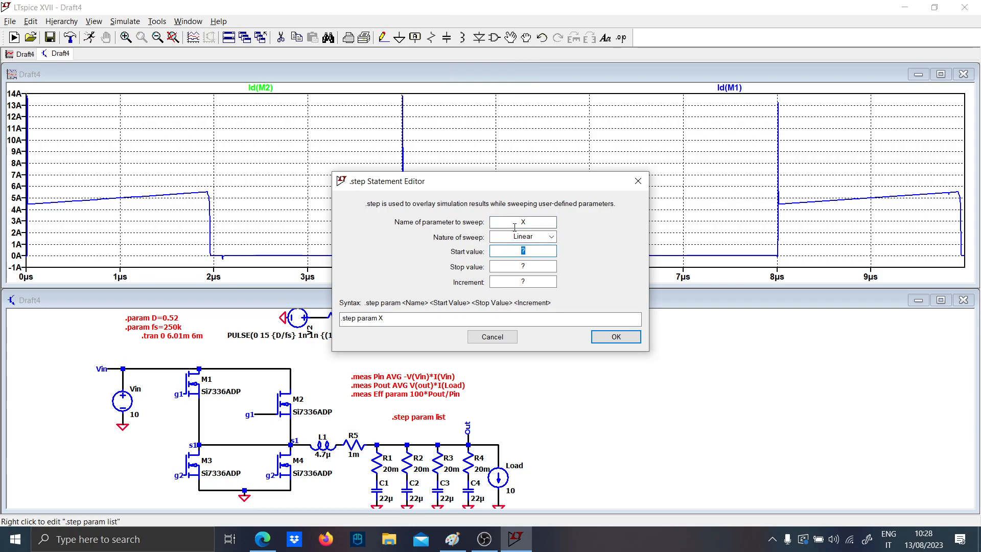
text(10m)
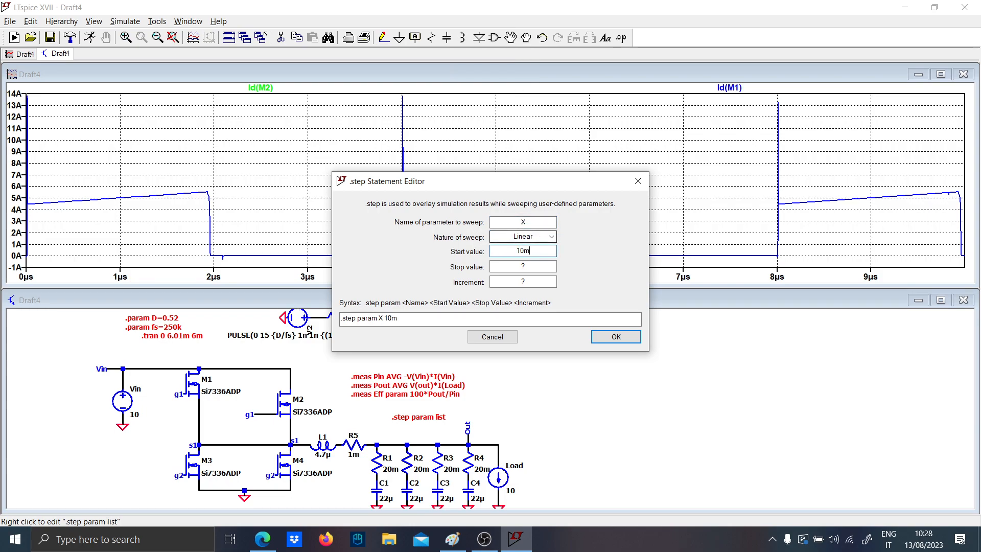
key(Tab)
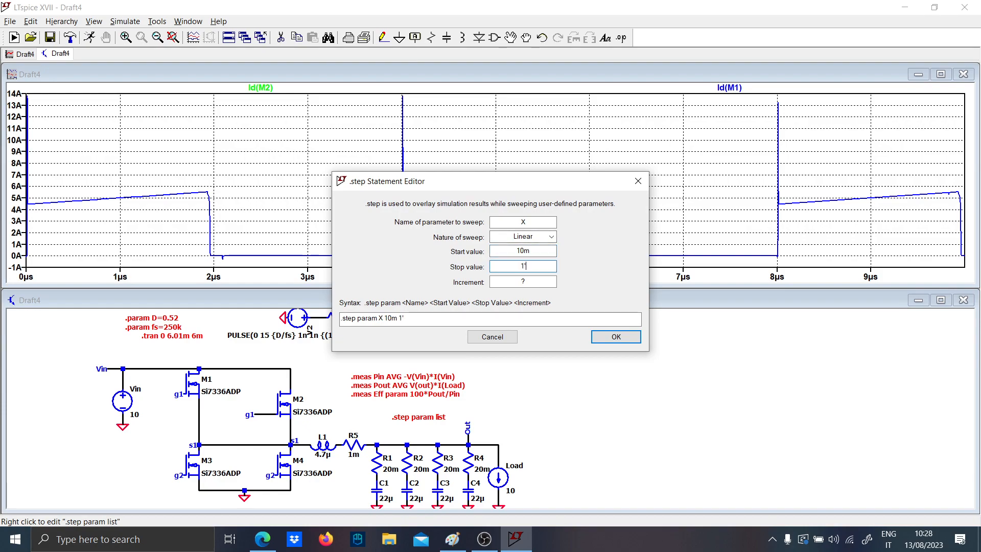
text(100m)
mouse_move(527, 283)
mouse_down()
mouse_move(500, 282)
mouse_move(512, 281)
mouse_up()
click(539, 238)
click(536, 274)
text(1)
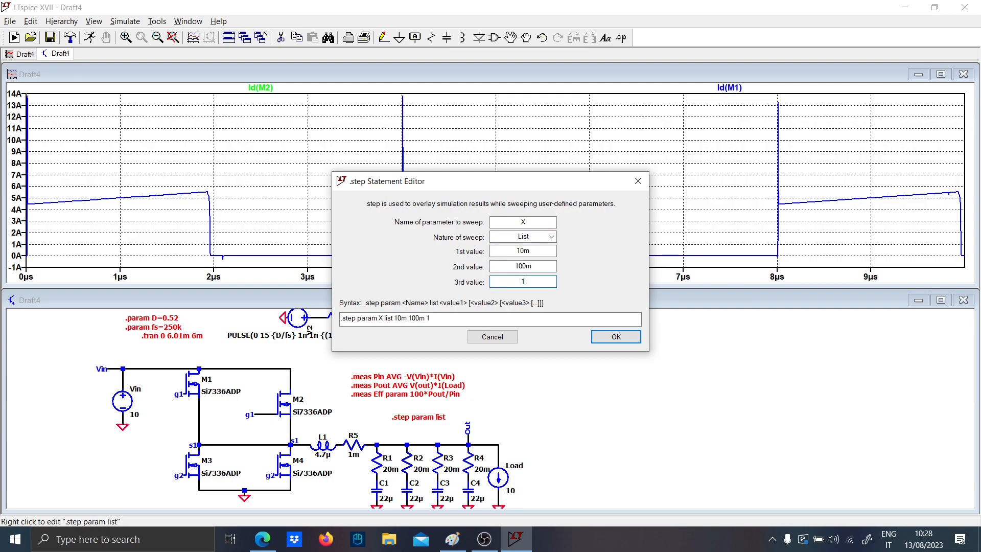
text(A)
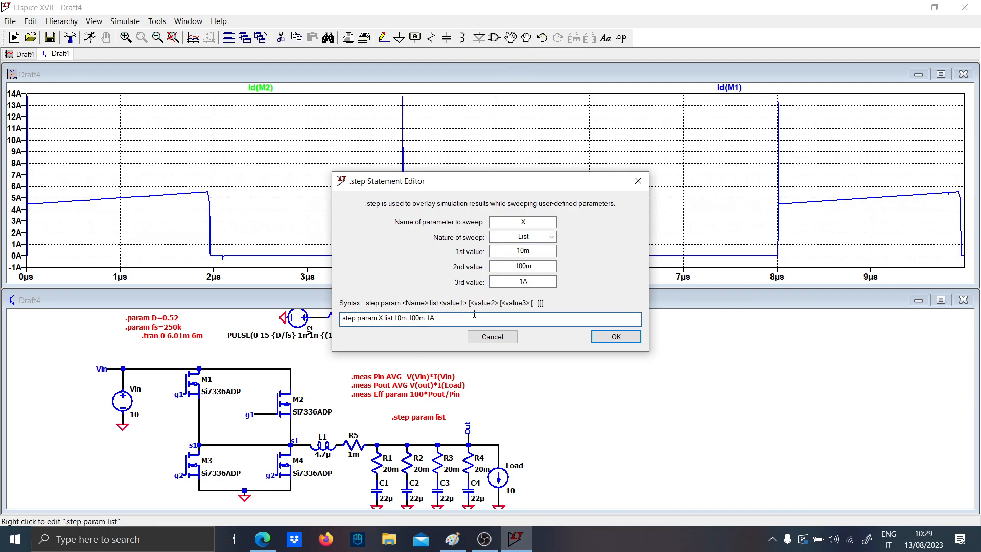
- Extend the sweep list with 5A, 10A, 20A, 50A and 100A and accept the directive
text(5A)
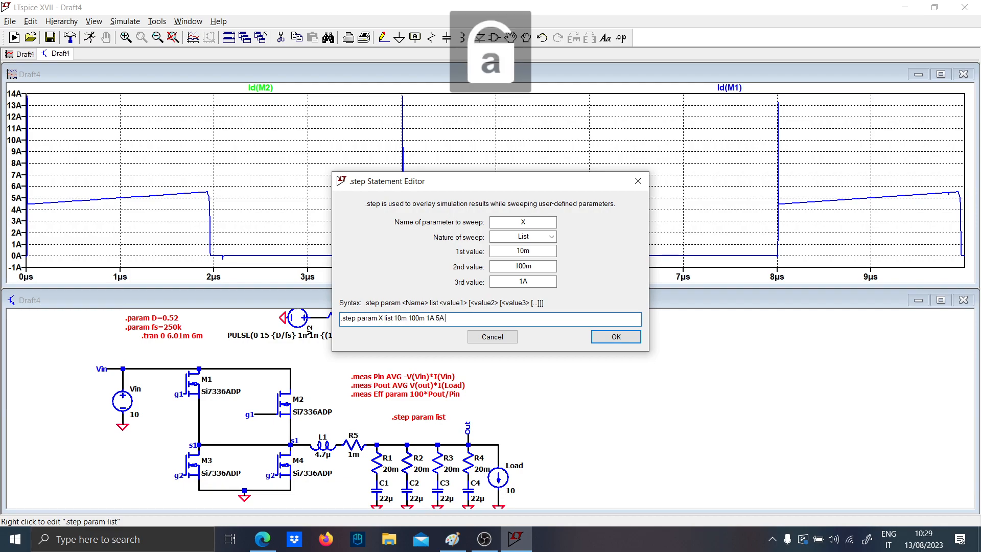
text( 10A)
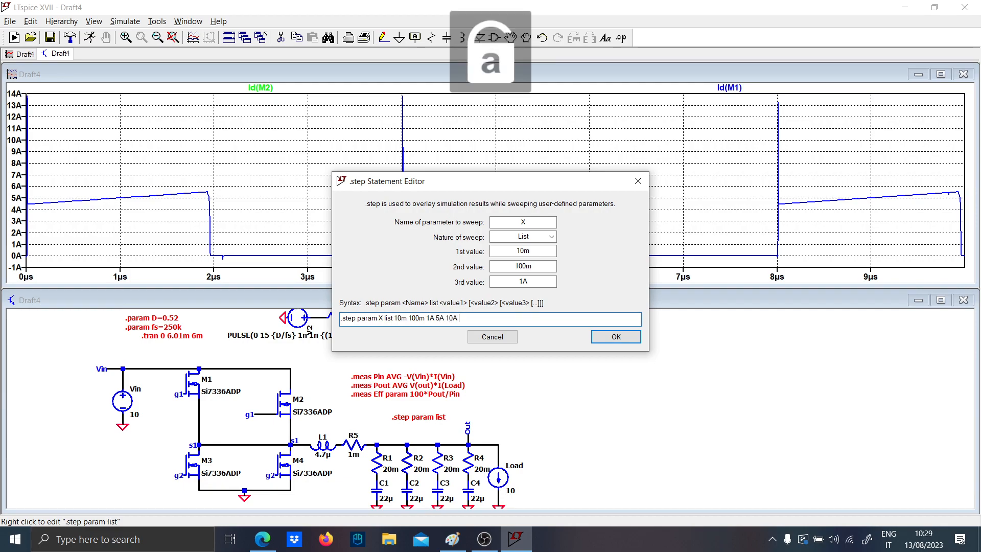
text( 20A 50A 100A)
key(Return)
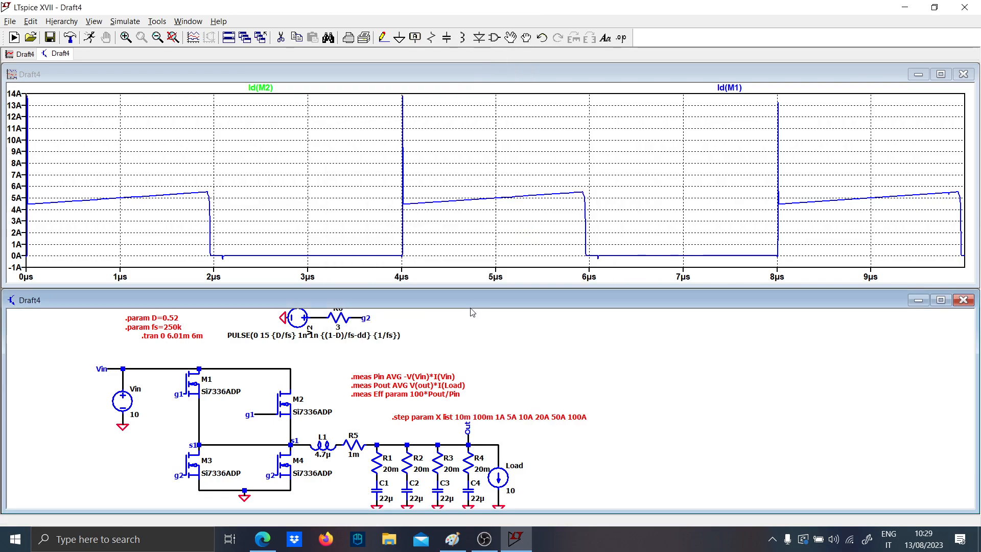
- Set the value of the Load current source to the swept parameter {X}
right_click(511, 490)
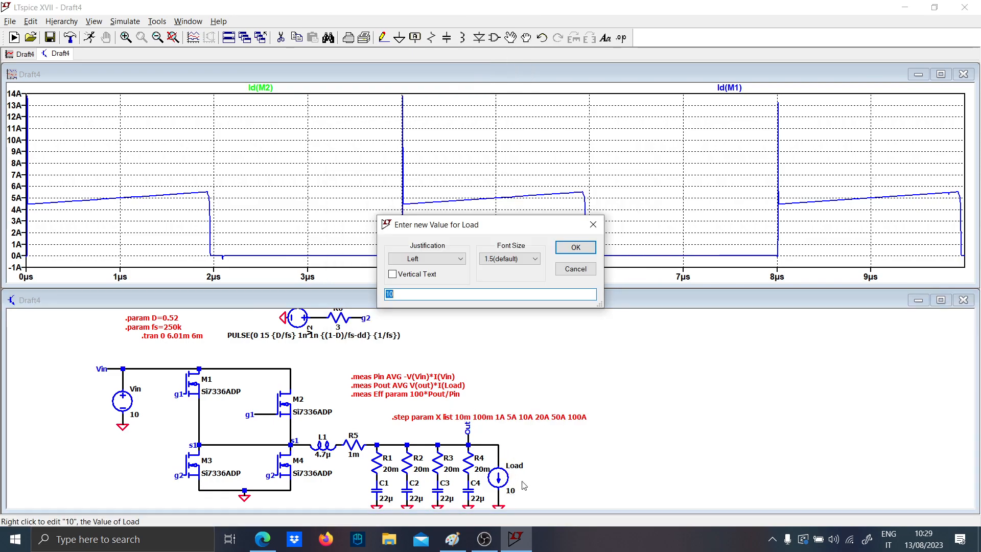
text({X)
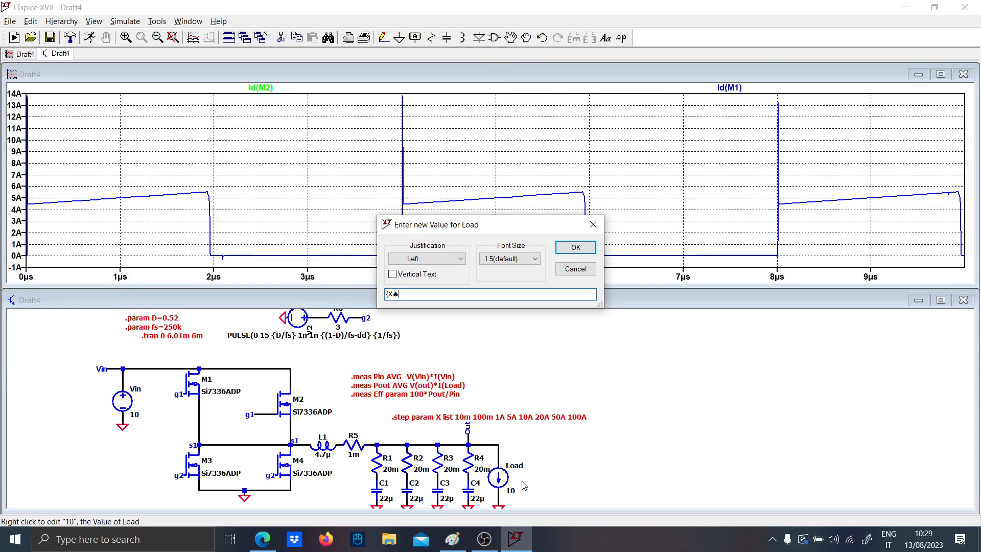
text(})
key(Return)
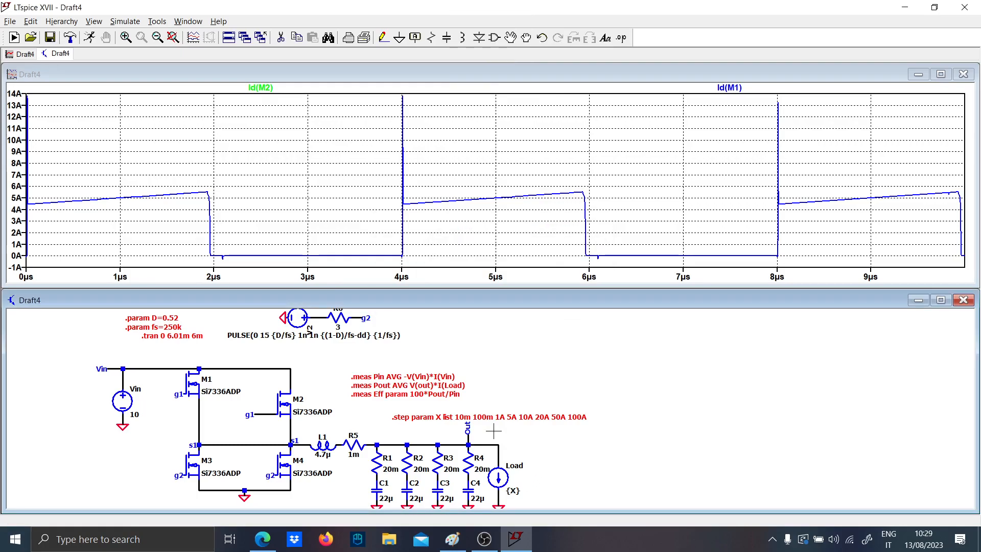
- Delete the Id(M2) and Id(M1) traces from the waveform plot and run the stepped simulation
right_click(266, 91)
click(495, 291)
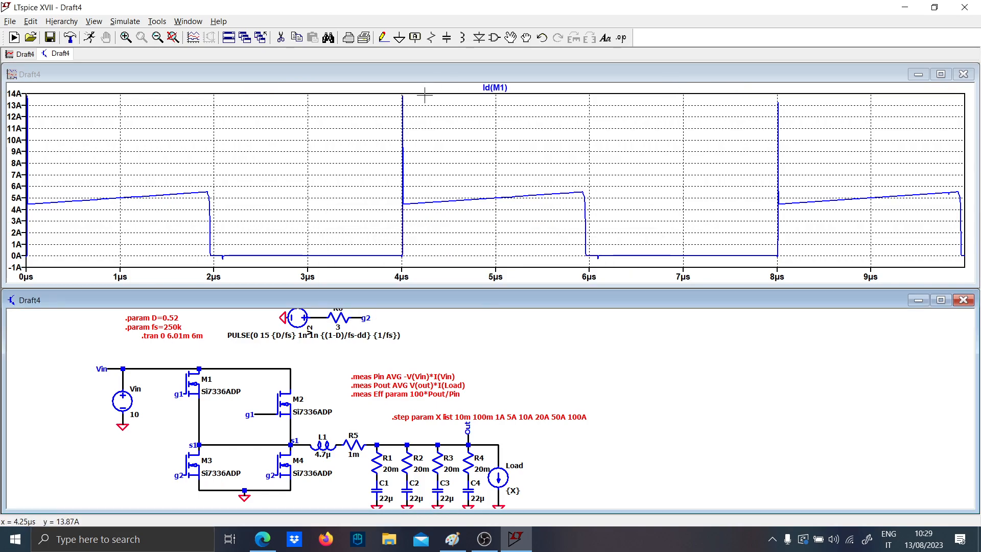
right_click(488, 88)
click(503, 304)
click(90, 38)
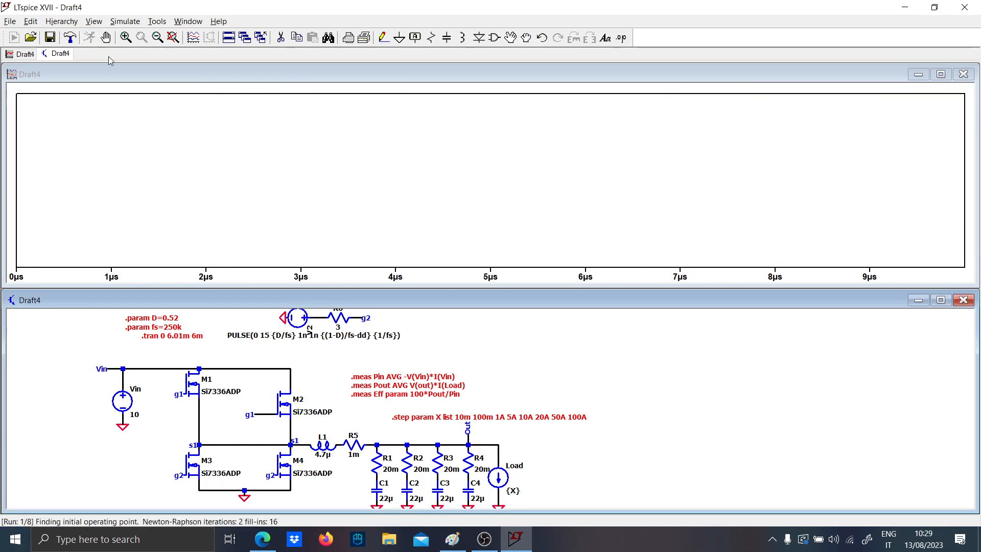
- Switch to Paint and sketch axes with a rising power-loss curve labelled x² below the efficiency graph
click(452, 539)
scroll(363, 394, down, 5)
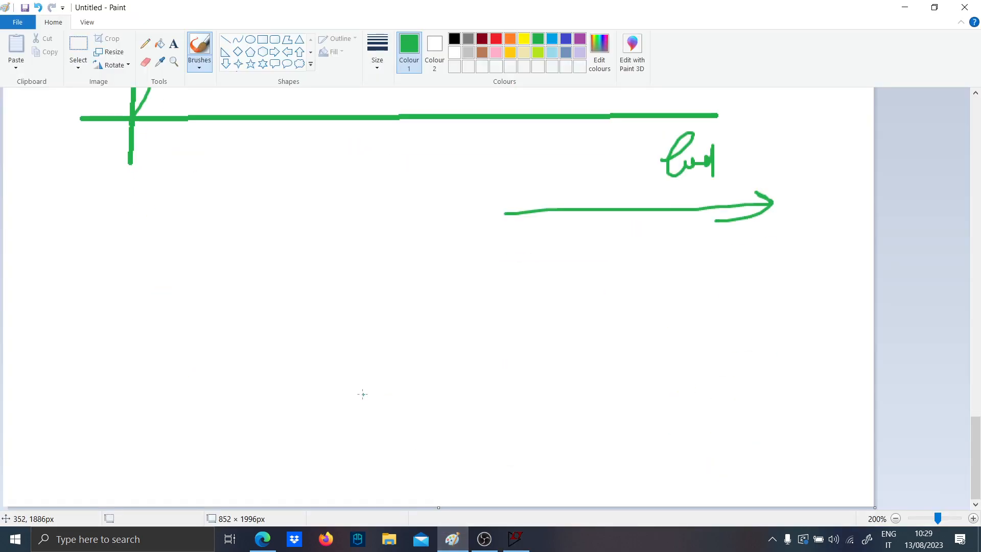
mouse_move(108, 255)
mouse_down()
mouse_move(122, 387)
mouse_move(524, 423)
mouse_up()
mouse_move(137, 257)
mouse_down()
mouse_move(152, 237)
mouse_move(178, 254)
mouse_up()
mouse_move(111, 382)
mouse_down()
mouse_move(199, 382)
mouse_move(470, 324)
mouse_move(561, 252)
mouse_up()
drag(559, 304, 577, 296)
mouse_move(568, 294)
mouse_down()
mouse_move(573, 309)
mouse_move(588, 294)
mouse_up()
- Handwrite notes on the loss contributions, including dead time and Coss loss, around the efficiency curve
scroll(496, 287, up, 5)
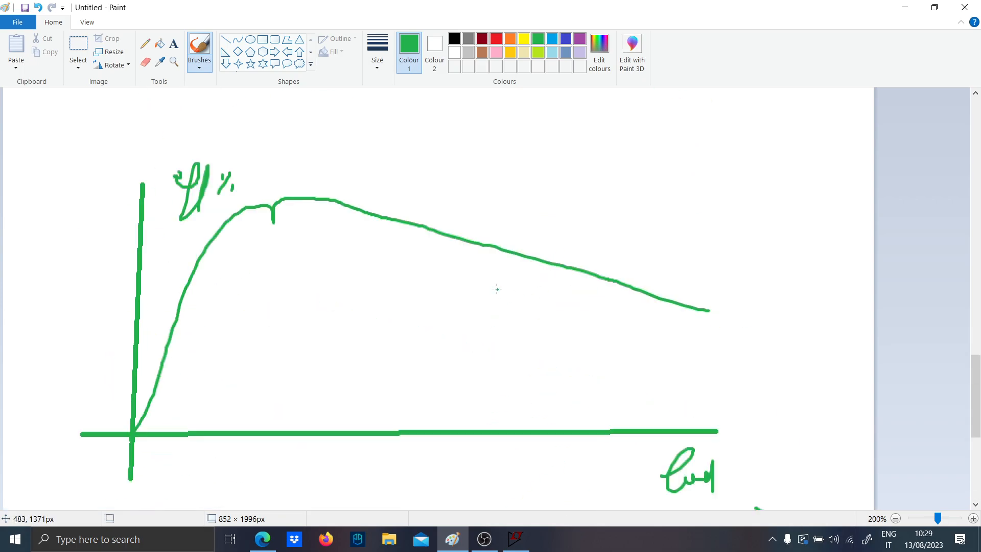
scroll(465, 280, down, 5)
ctrl+scroll(452, 307, down, 1)
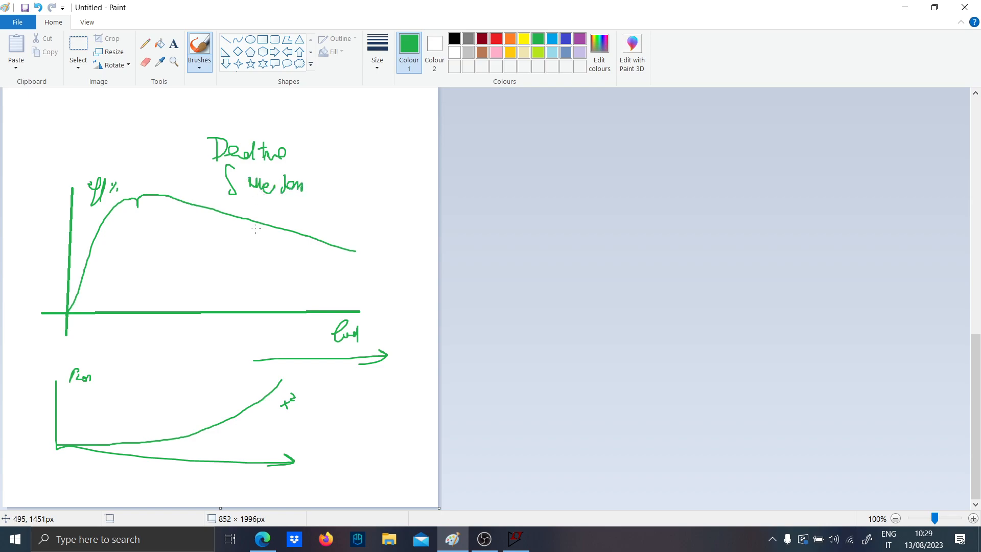
drag(288, 215, 292, 213)
drag(263, 269, 244, 271)
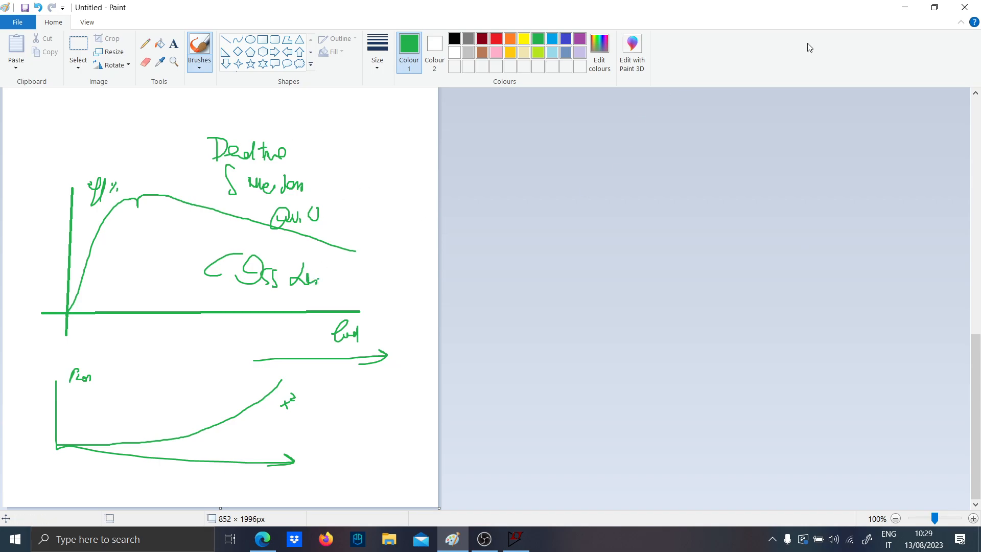
- Switch back to LTspice, open the SPICE error log and examine the eff measurement for each sweep step
click(905, 7)
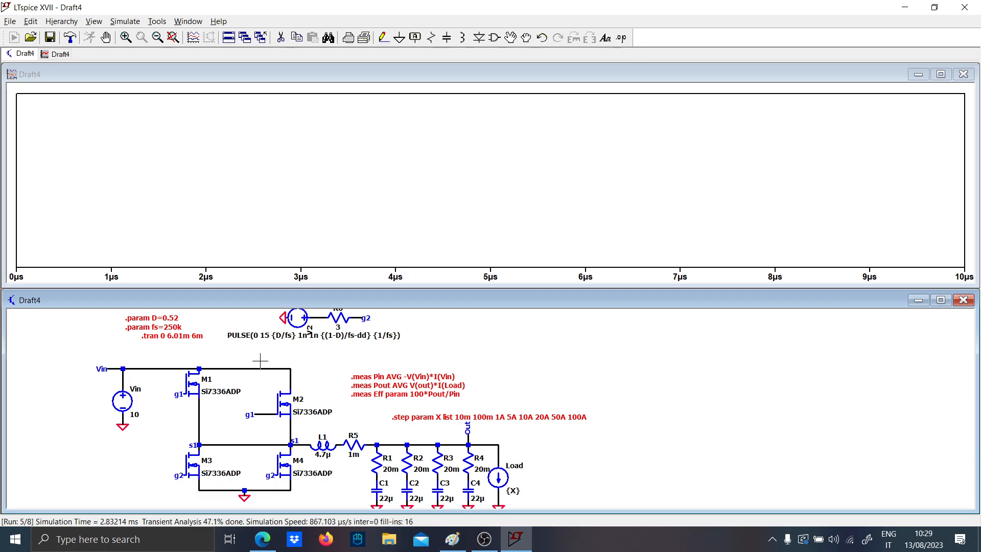
drag(312, 356, 312, 424)
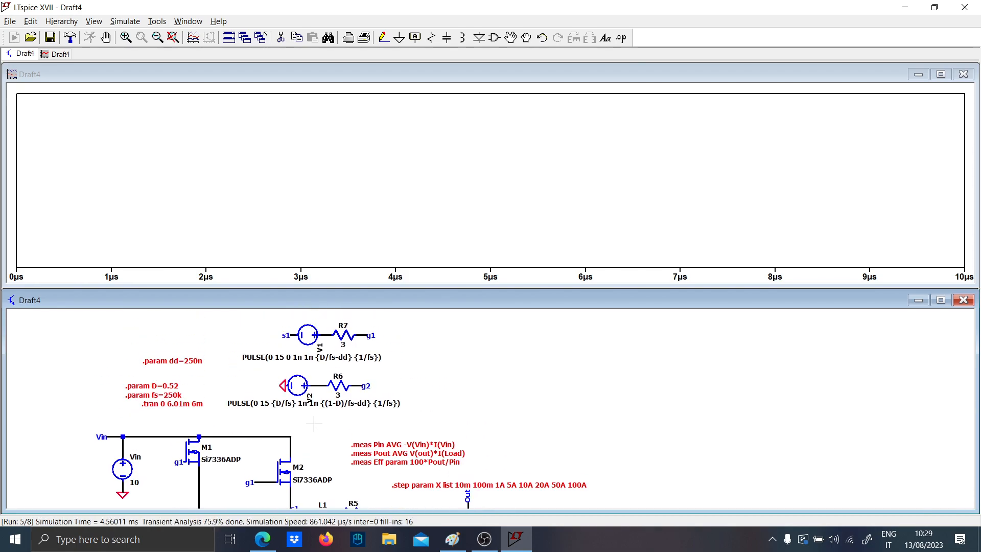
scroll(328, 382, up, 3)
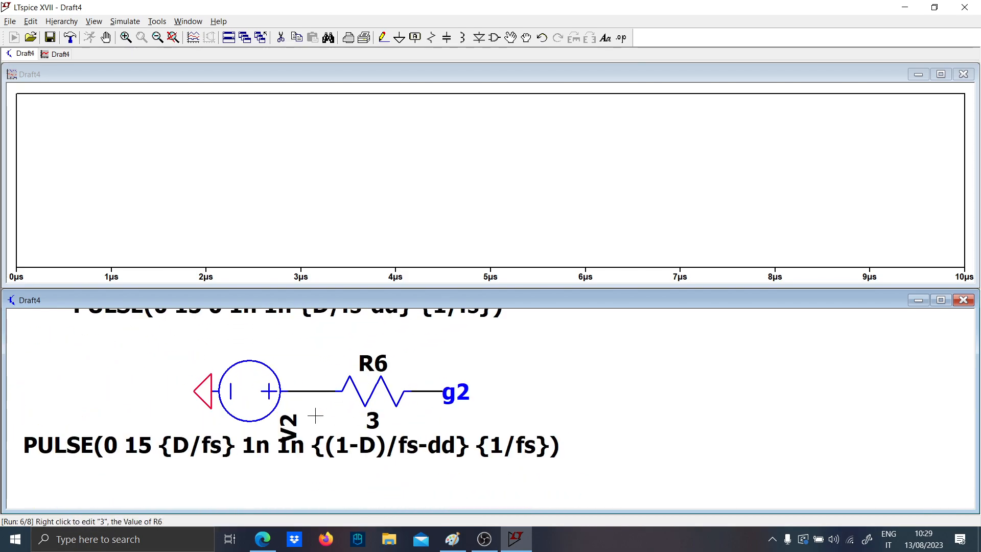
scroll(332, 473, down, 5)
drag(330, 480, 301, 341)
scroll(319, 383, down, 1)
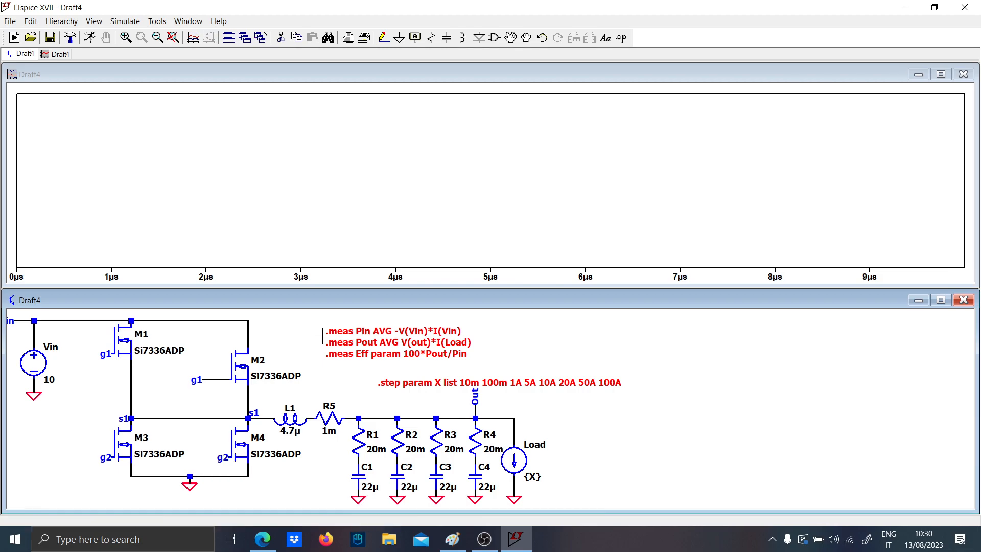
key(ctrl+l)
scroll(479, 197, down, 9)
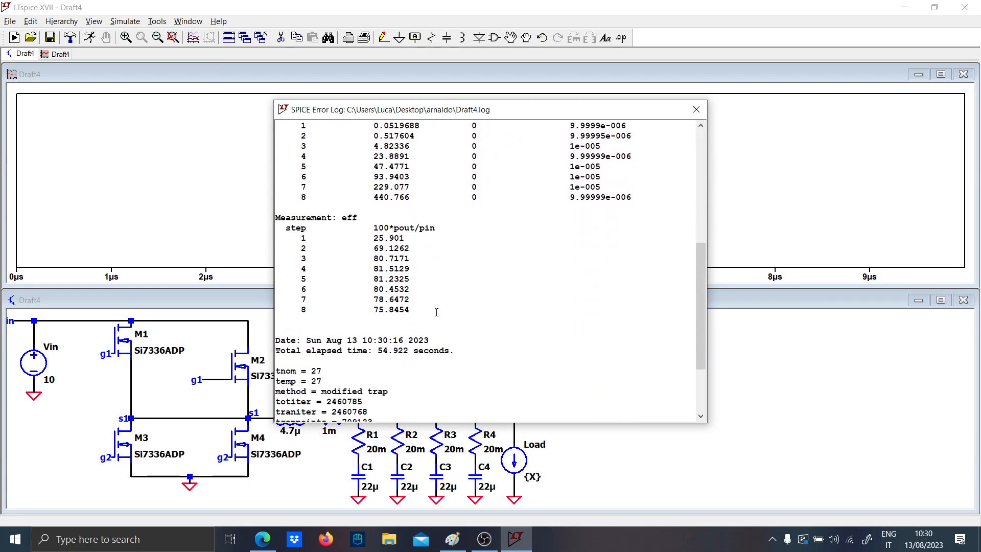
drag(436, 312, 292, 238)
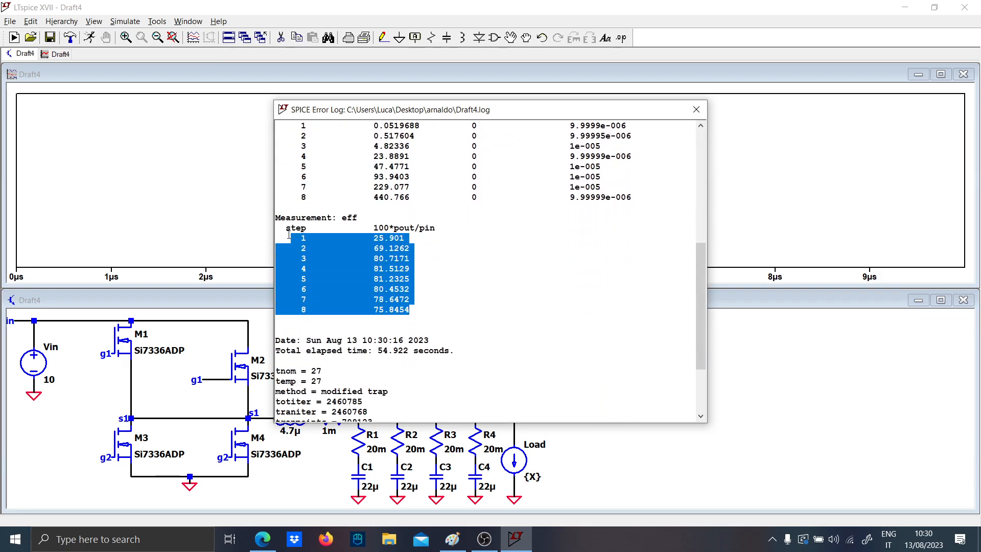
- Plot the stepped .meas data from the log and add a second plot pane
right_click(383, 258)
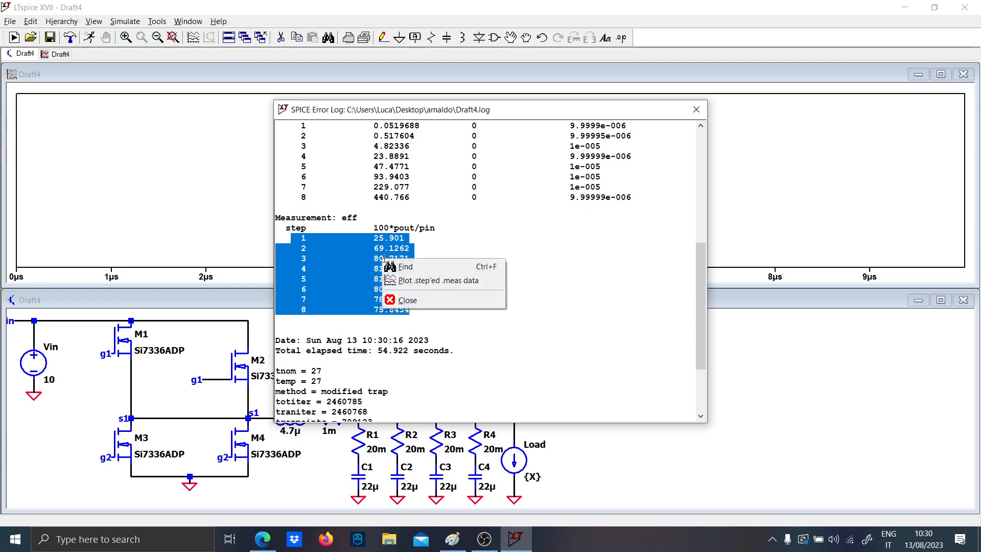
click(441, 280)
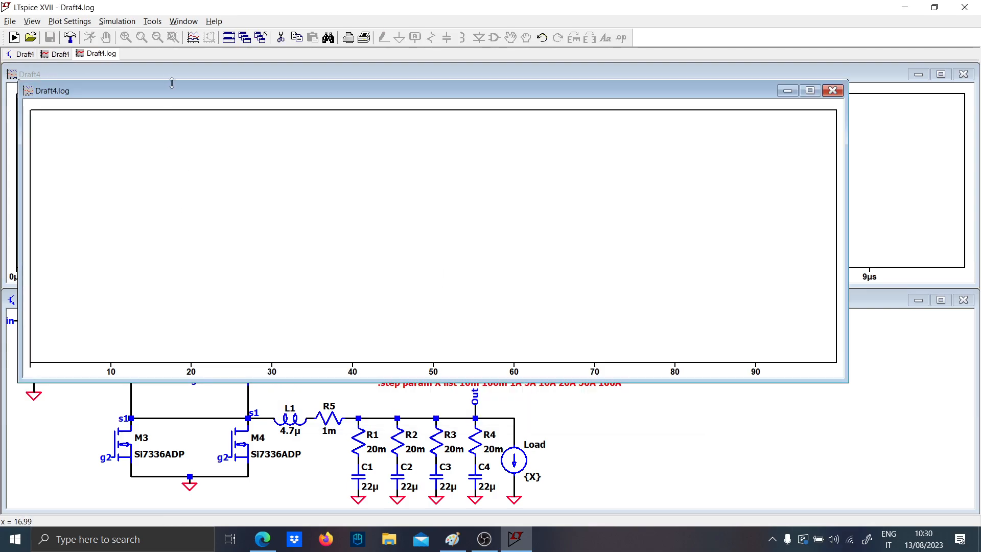
drag(167, 84, 329, 97)
right_click(345, 232)
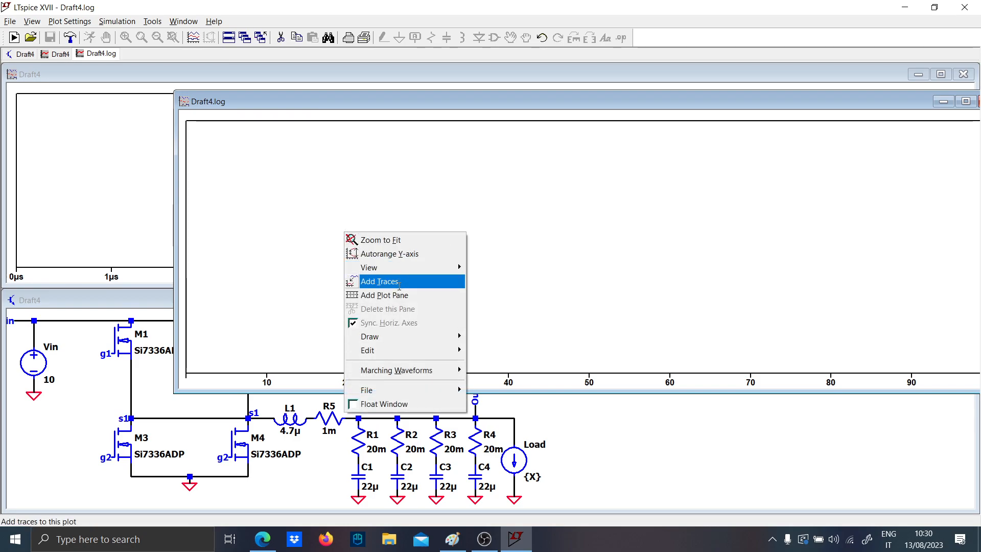
click(384, 295)
- Add the power-loss expression Pin-Pout as a trace in the upper plot pane
right_click(470, 204)
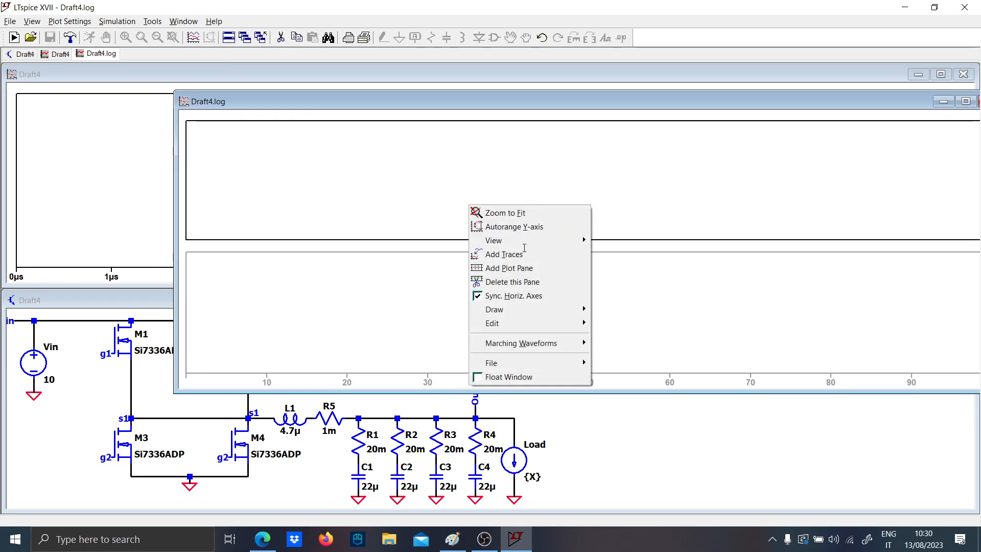
click(491, 254)
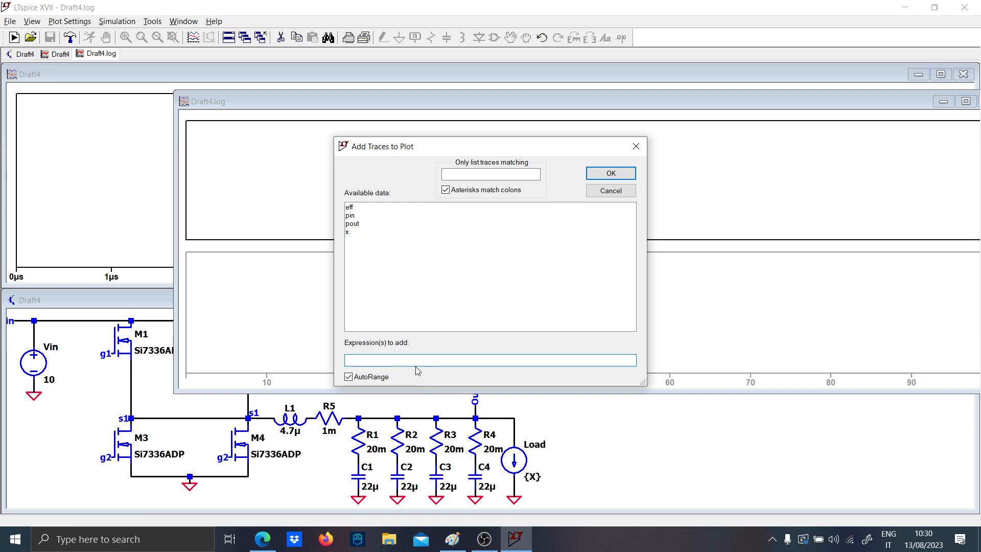
text(P)
key(Caps_Lock)
text(i)
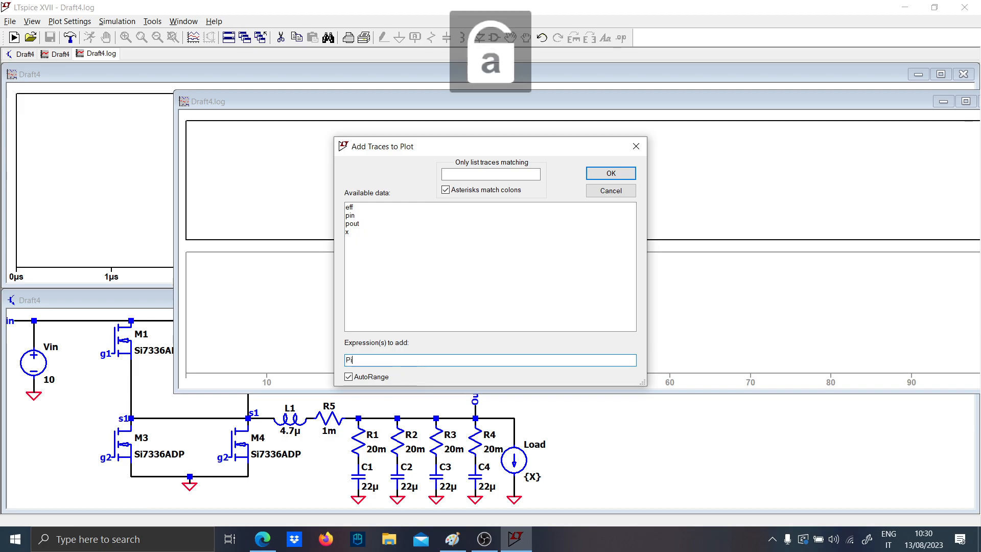
text(n-)
key(Caps_Lock)
text(P)
key(Caps_Lock)
text(out)
key(Return)
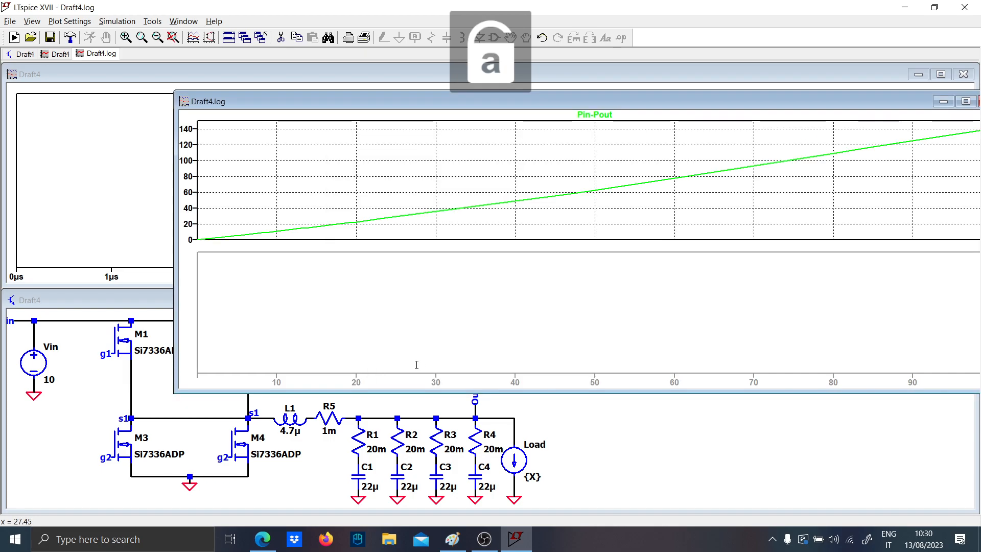
- Bring the whole log plot window into view and add the eff trace to the lower pane
drag(438, 105, 321, 105)
click(407, 267)
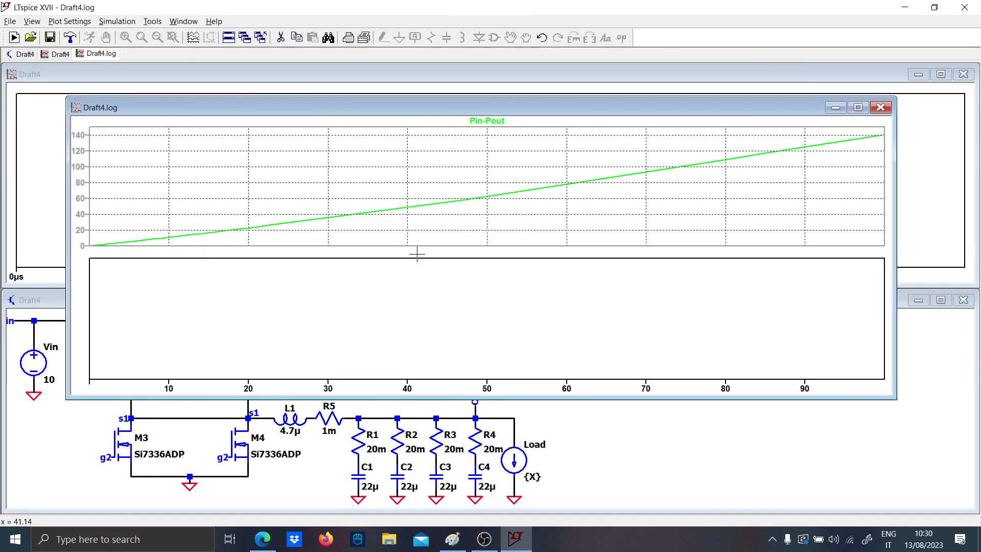
right_click(417, 253)
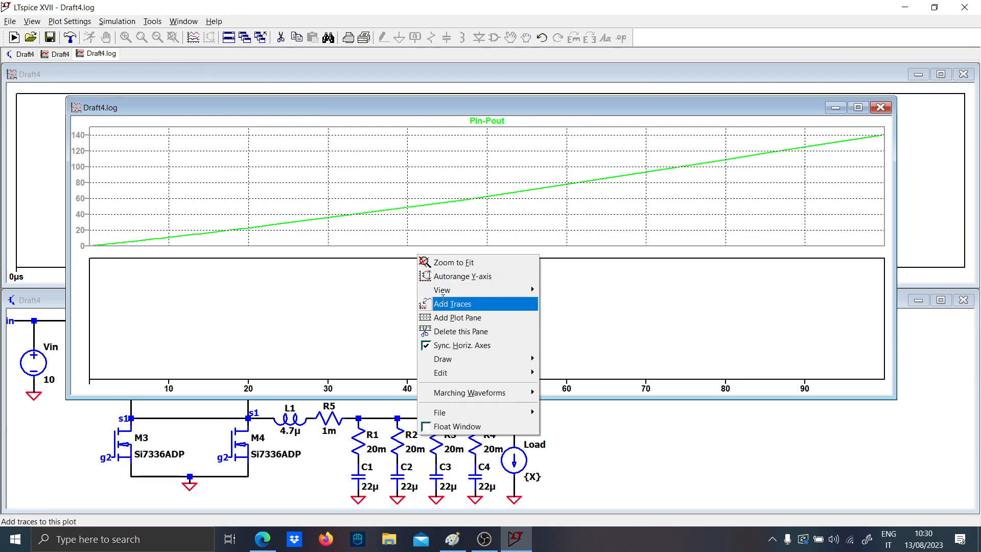
click(443, 298)
click(351, 207)
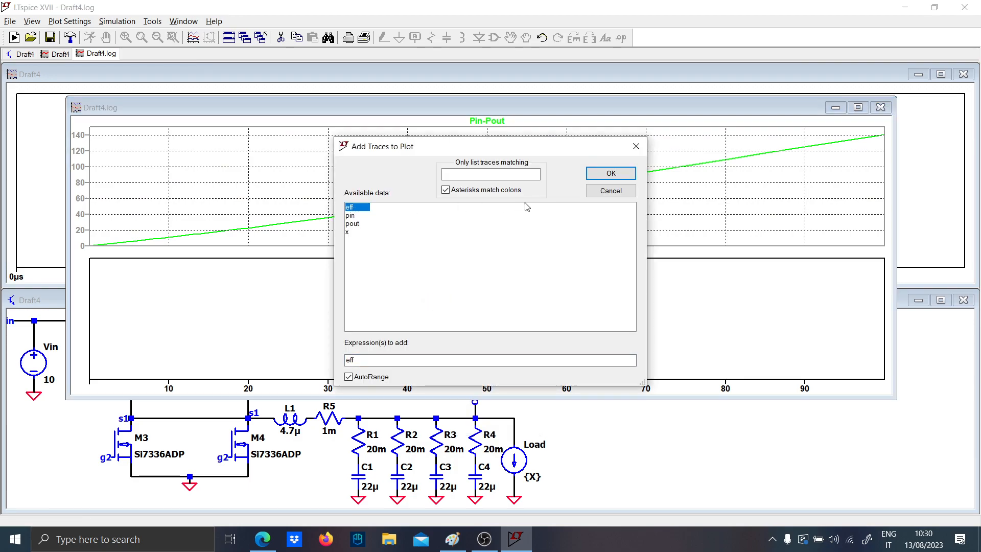
click(592, 177)
- Examine the eff curve at closer range across the load sweep, and close the log plot
mouse_move(88, 293)
mouse_down()
mouse_move(603, 310)
mouse_move(902, 276)
mouse_move(891, 257)
mouse_up()
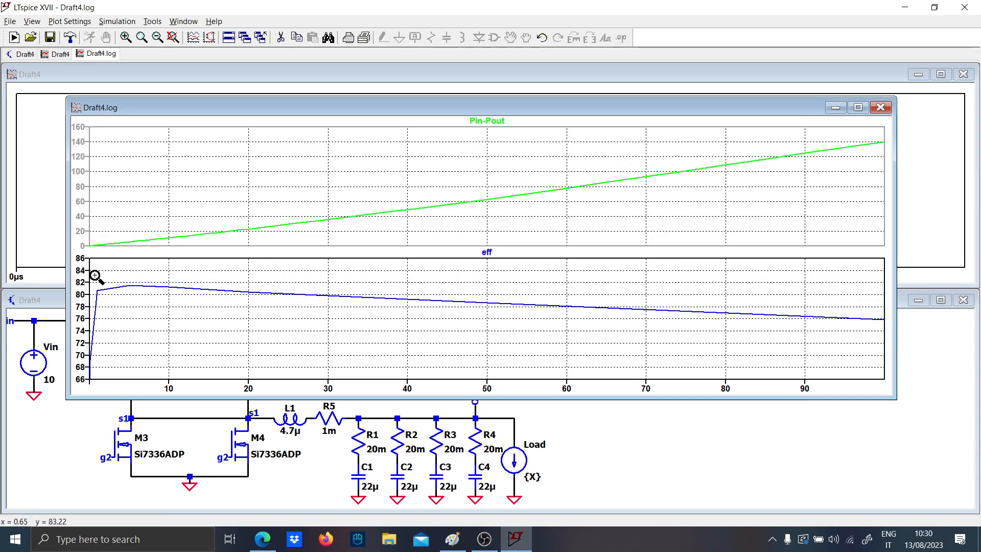
drag(96, 276, 885, 351)
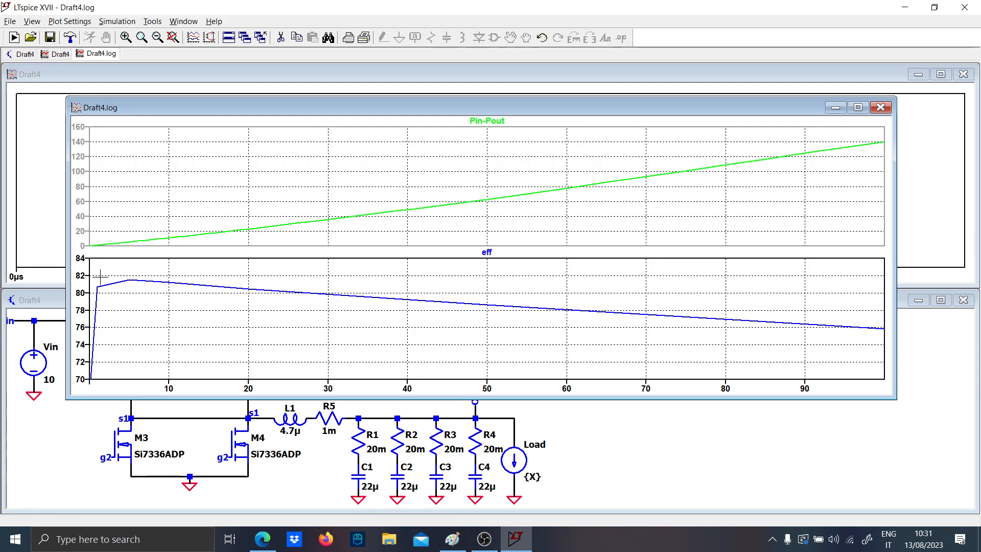
click(880, 108)
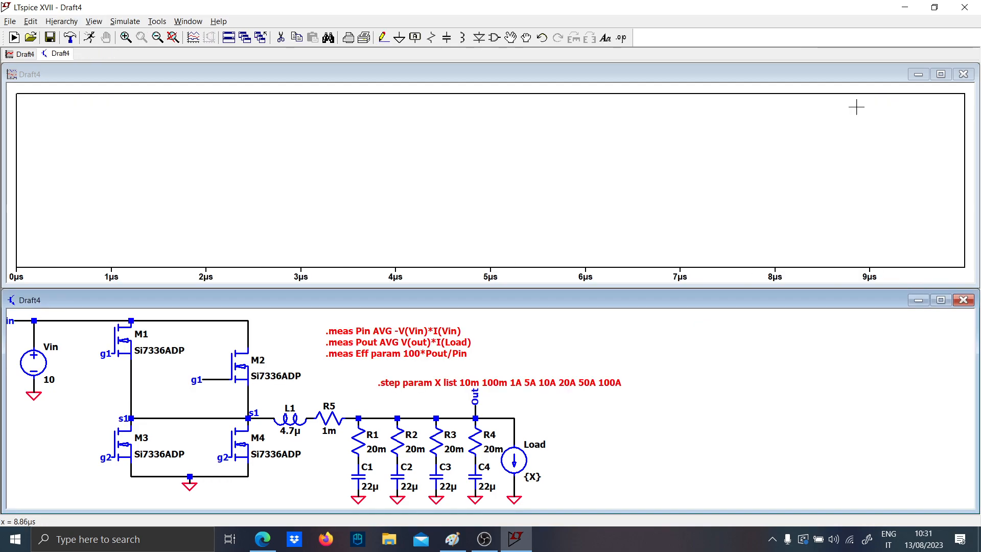
- Delete resistor R5 after inductor L1 and bridge the gap with a wire
key(Delete)
click(328, 418)
key(F3)
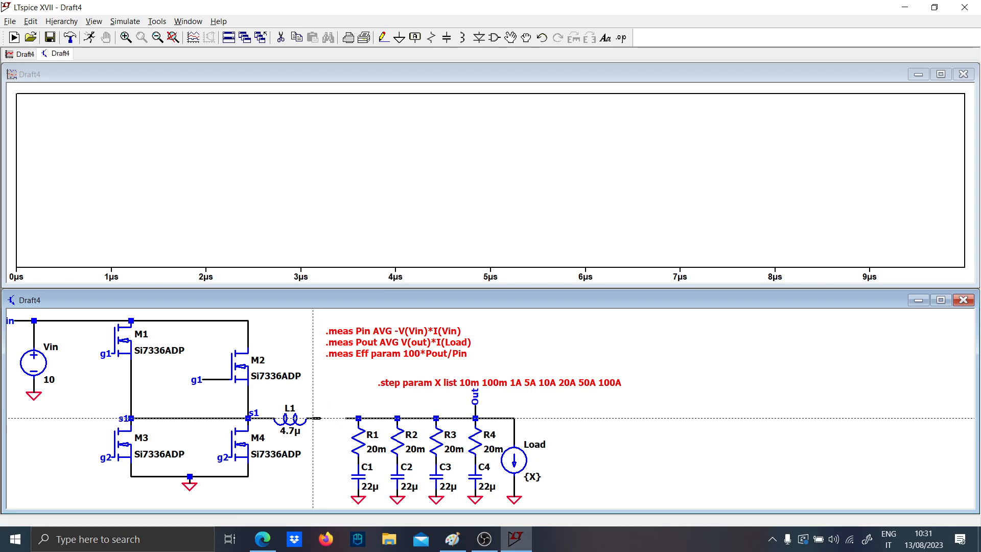
click(320, 417)
click(346, 418)
key(Escape)
- Plot the drain current of MOSFET M2 for all load steps
scroll(333, 401, down, 1)
drag(337, 409, 384, 507)
drag(303, 440, 283, 395)
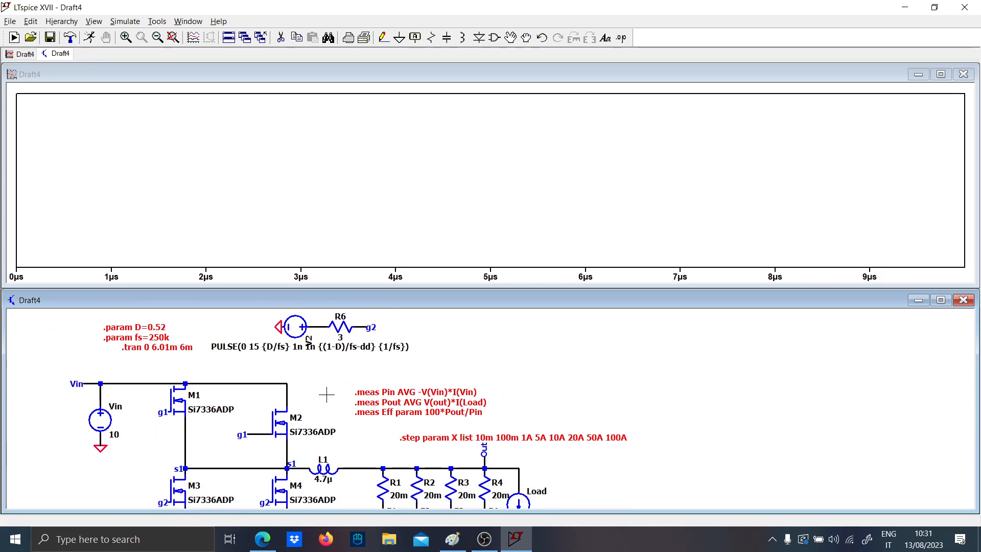
click(288, 403)
click(289, 402)
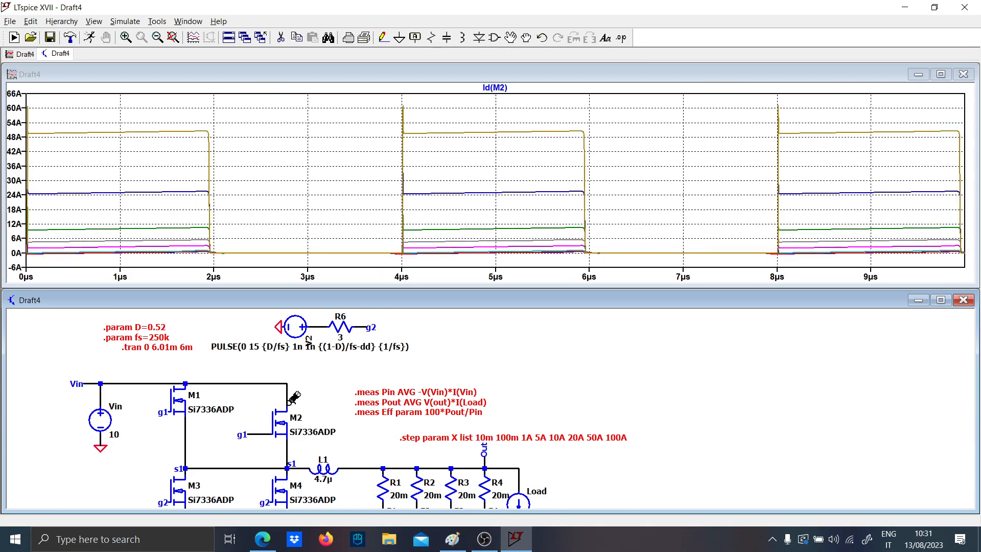
- Examine the first turn-on current spikes of M2 up close and restore the full time range
drag(50, 260, 17, 91)
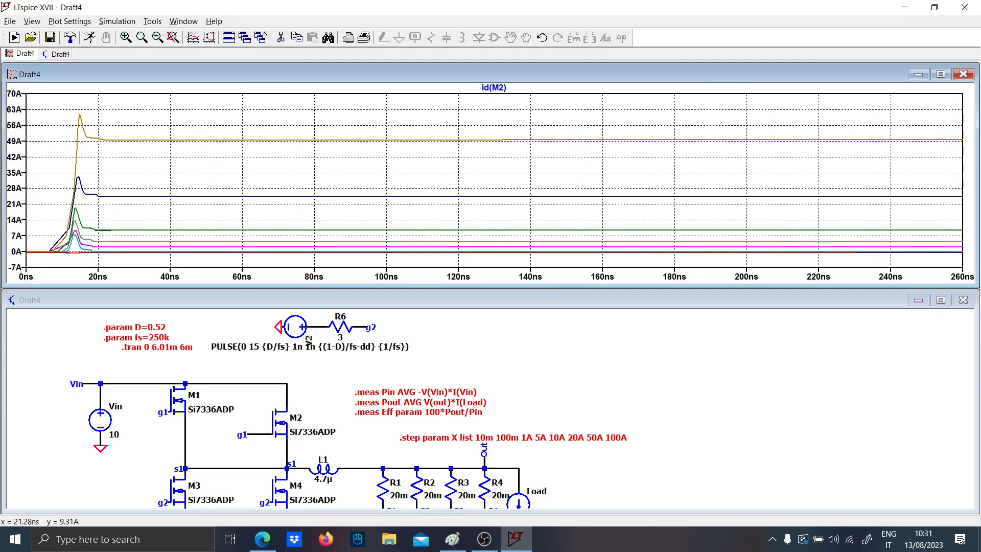
drag(111, 252, 56, 94)
right_click(122, 134)
click(124, 137)
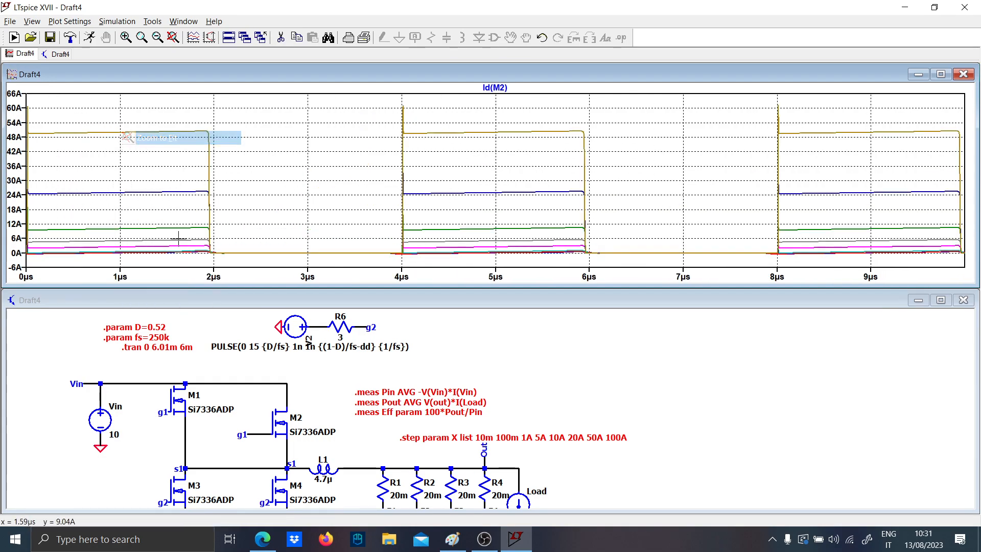
- Set the dead-time parameter dd to 200n in its .param directive
scroll(289, 388, down, 1)
scroll(330, 467, up, 1)
mouse_move(330, 467)
mouse_down()
mouse_move(324, 381)
mouse_move(352, 389)
mouse_move(361, 459)
mouse_move(362, 432)
mouse_move(340, 401)
mouse_move(312, 476)
mouse_up()
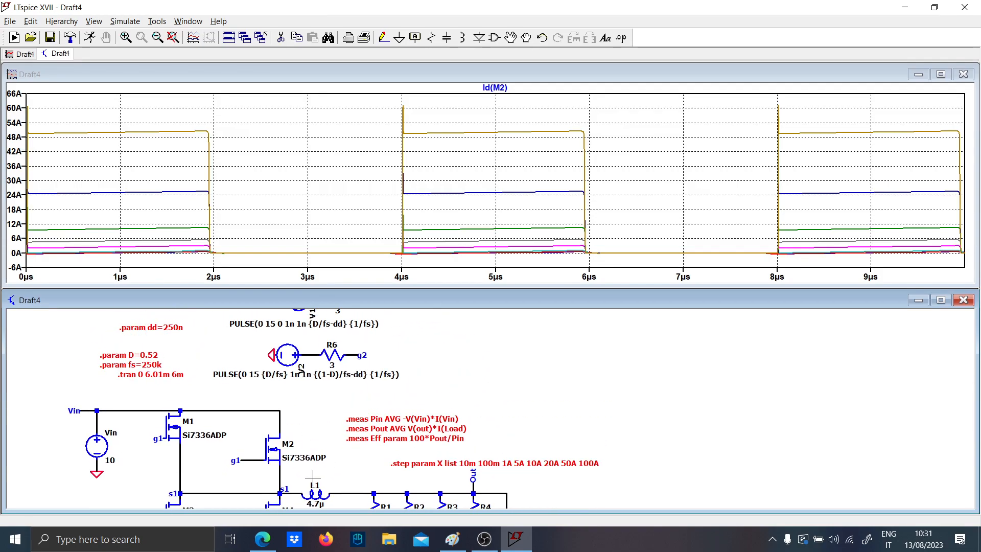
right_click(174, 327)
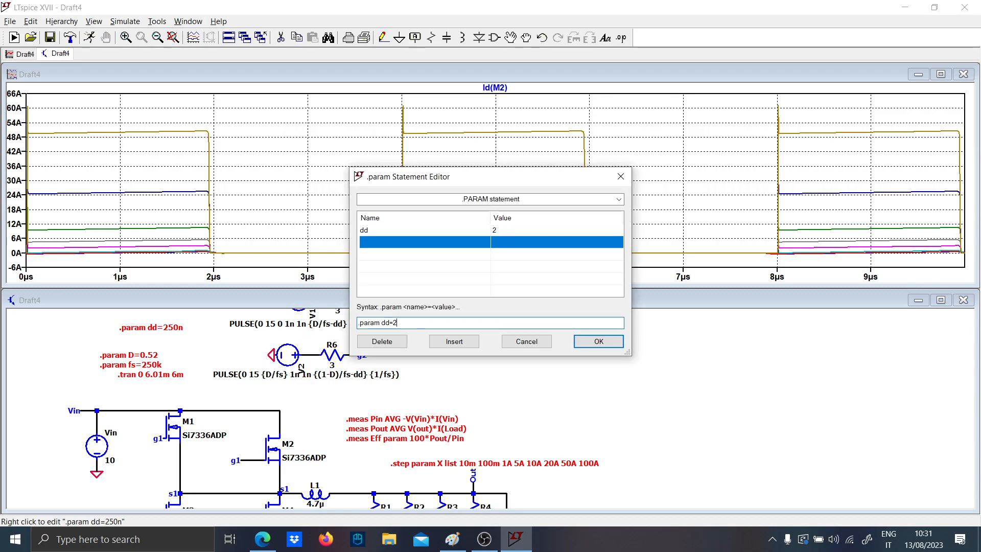
text(00n)
key(Return)
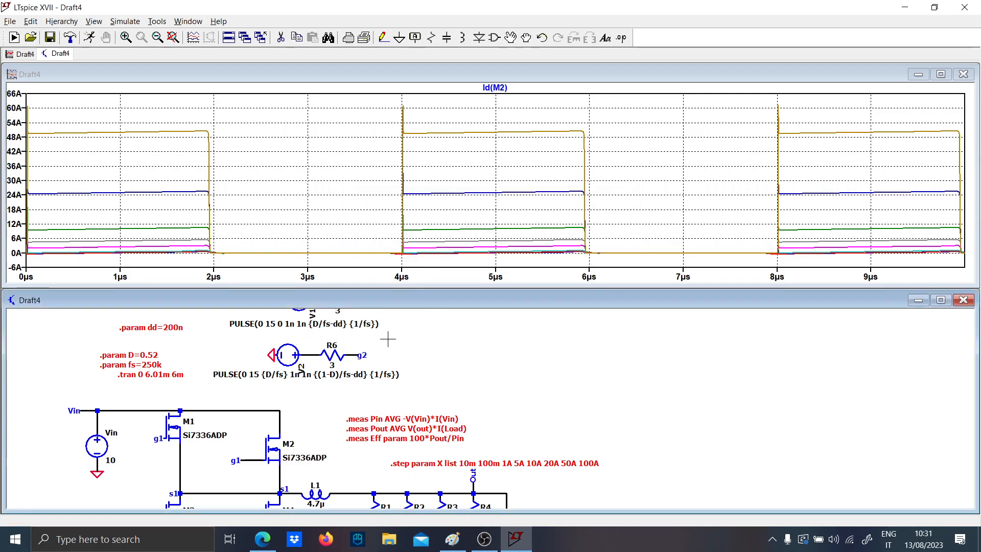
- Change the load sweep directive to .step param X list 10m 100m 1A 2A 3A 4A 5A 6A 7A 8A 9A 10A 100A
drag(518, 461, 470, 423)
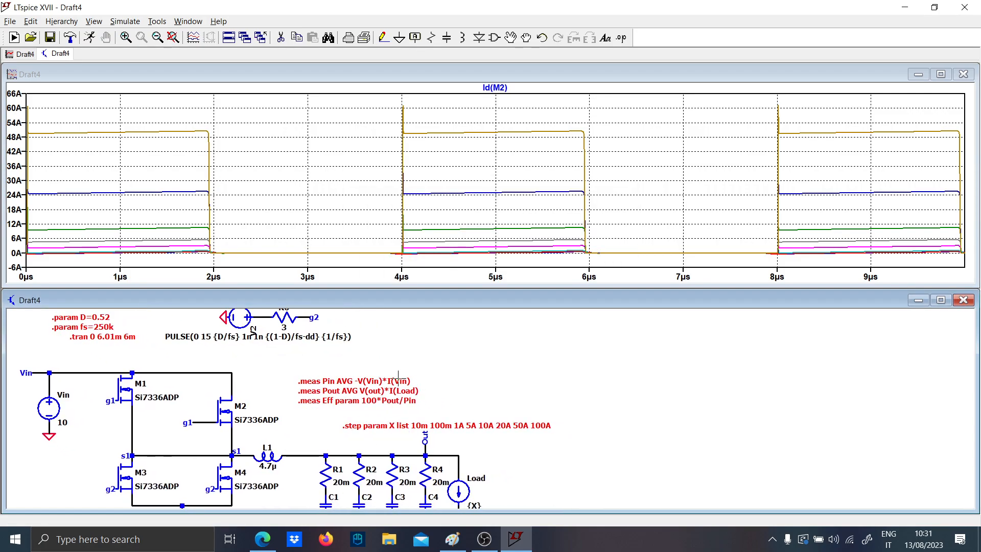
right_click(470, 423)
click(511, 336)
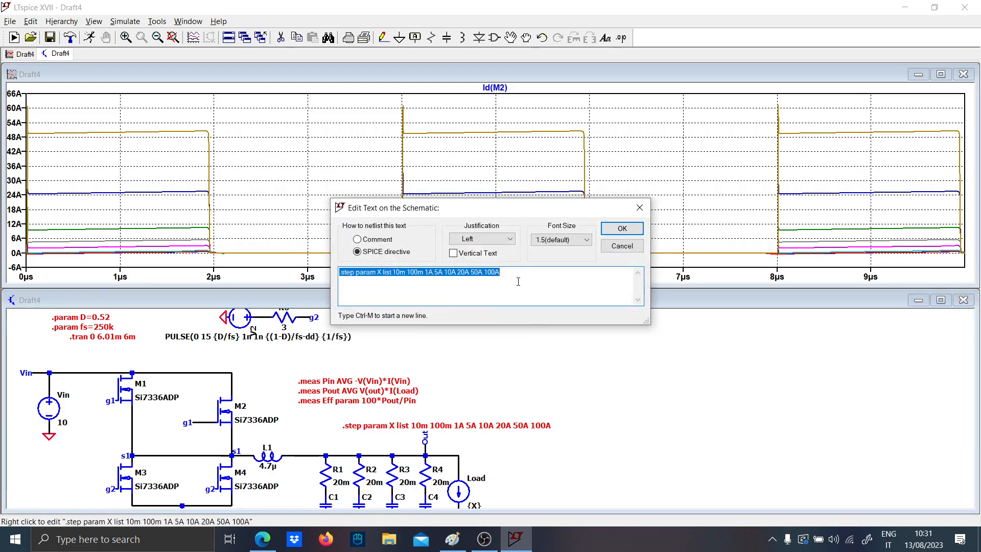
drag(518, 282, 431, 273)
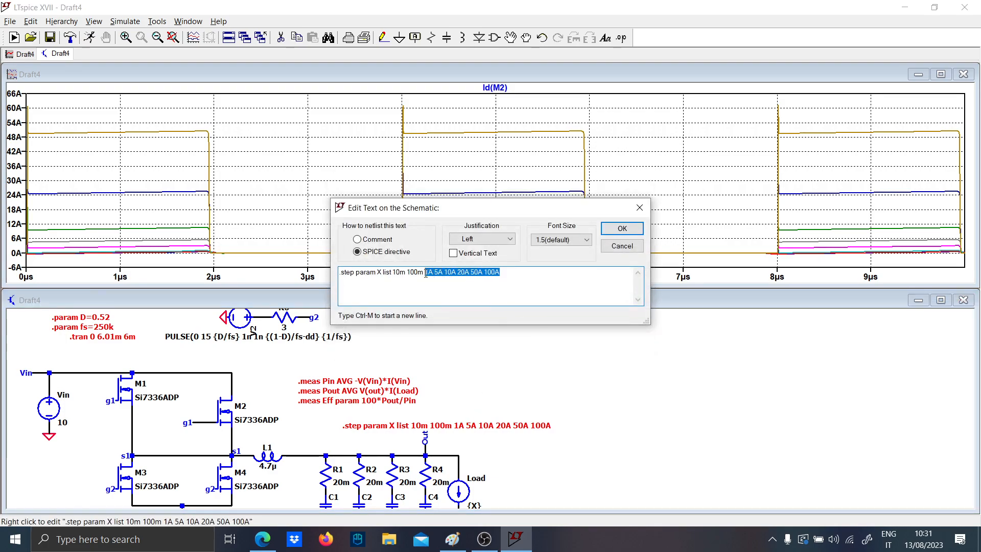
text(1A)
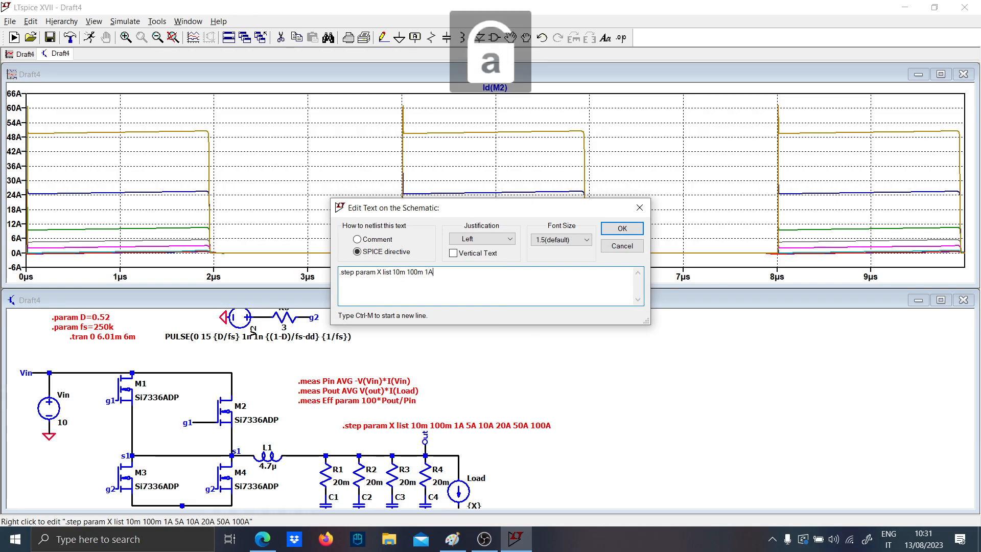
text( 2A 3A 4)
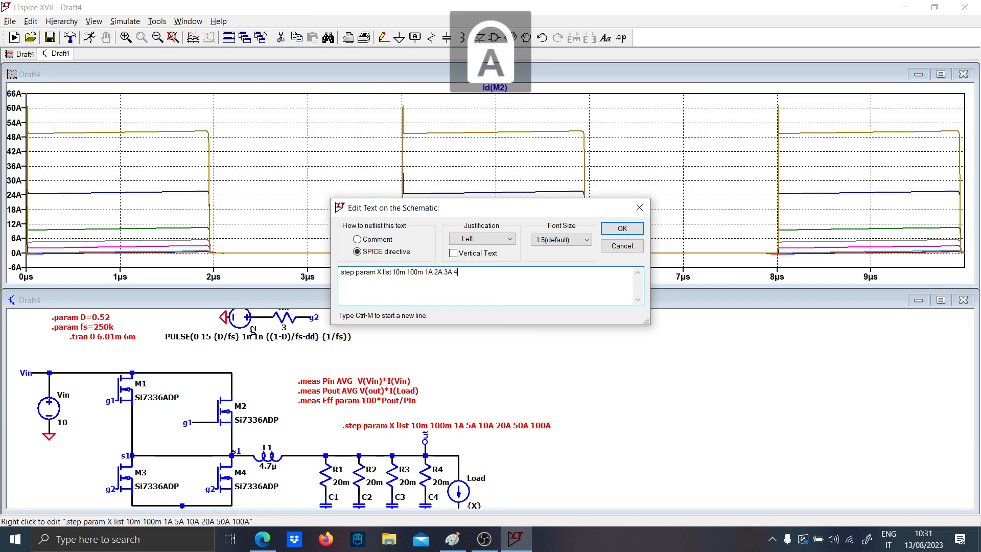
text(a)
key(Caps_Lock)
key(BackSpace)
key(Caps_Lock)
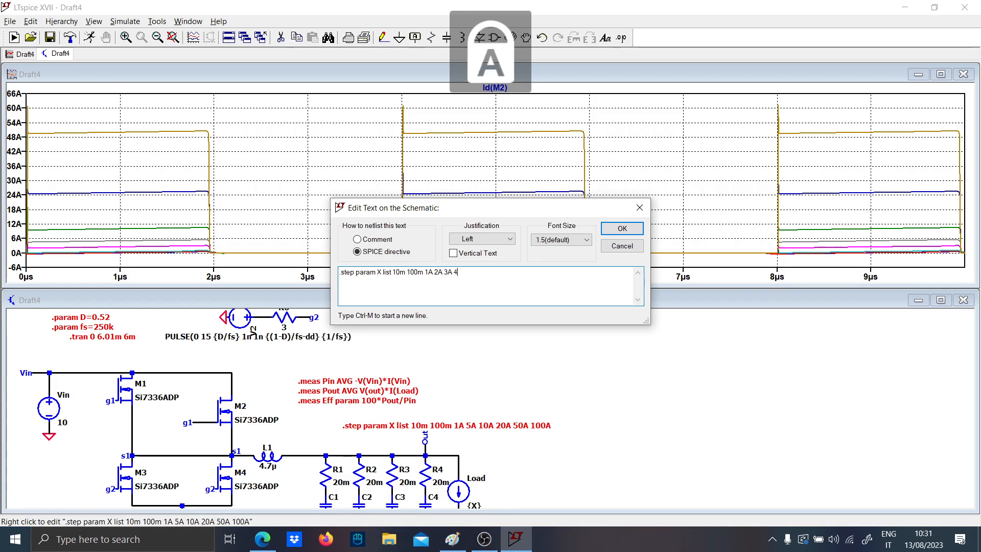
text(A 5A 6A)
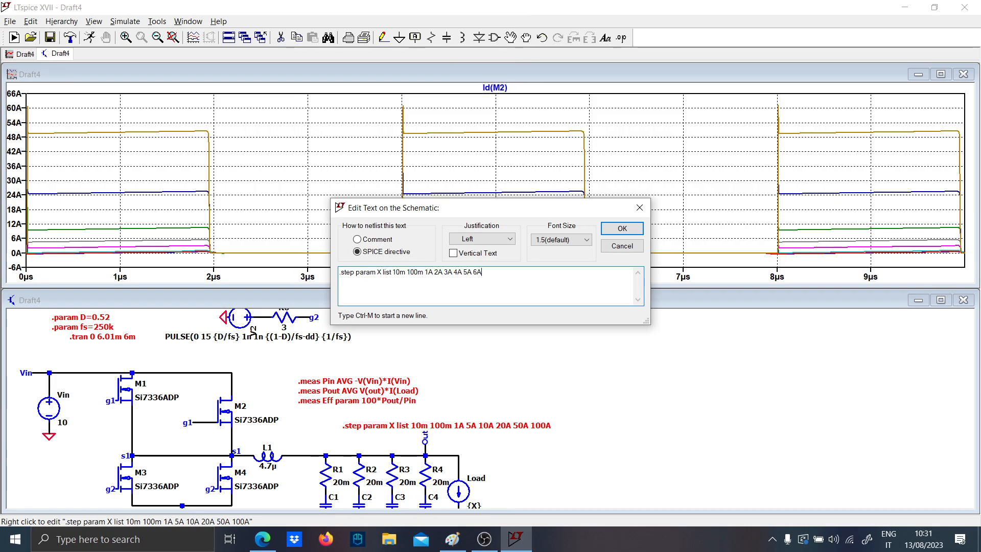
text( 7A 8A 9A 10A 100A)
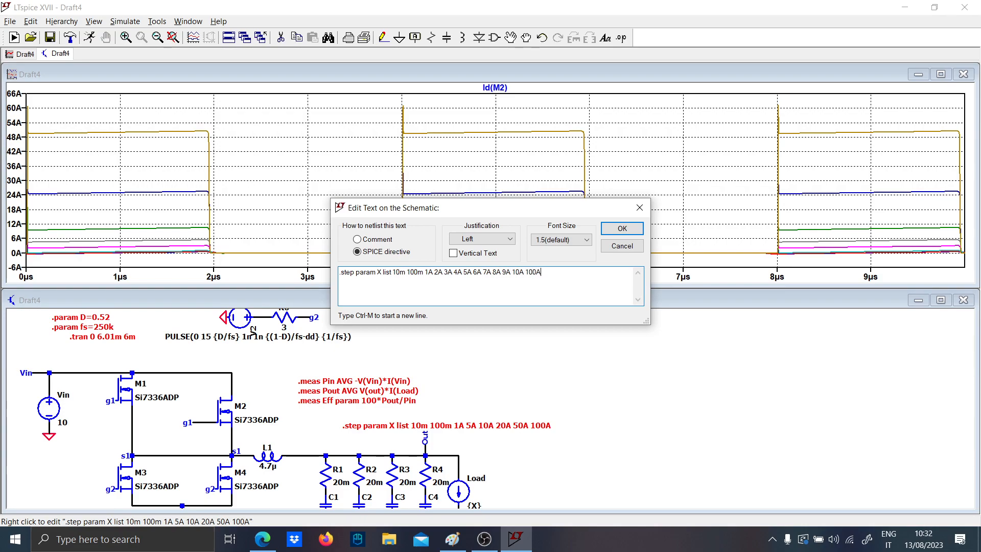
key(Caps_Lock)
key(Return)
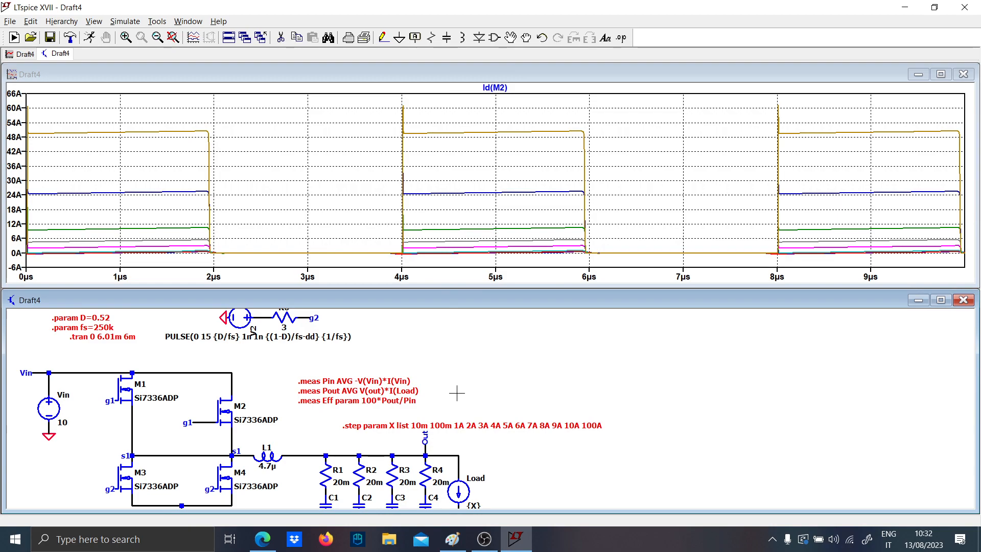
- Set the duty-cycle parameter D to 0.7 and rerun the stepped simulation
drag(261, 374, 365, 433)
scroll(196, 364, up, 1)
right_click(207, 377)
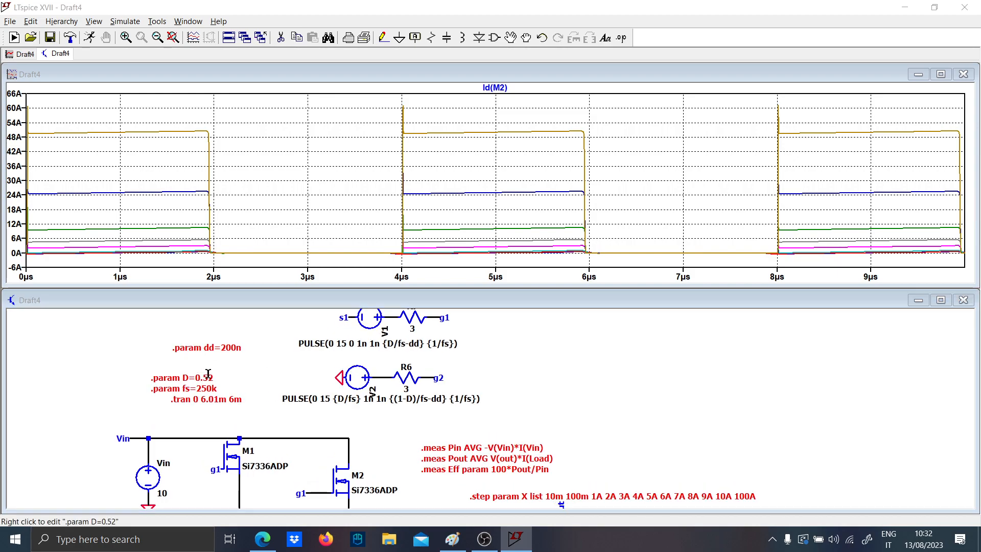
key(BackSpace)
key(BackSpace)
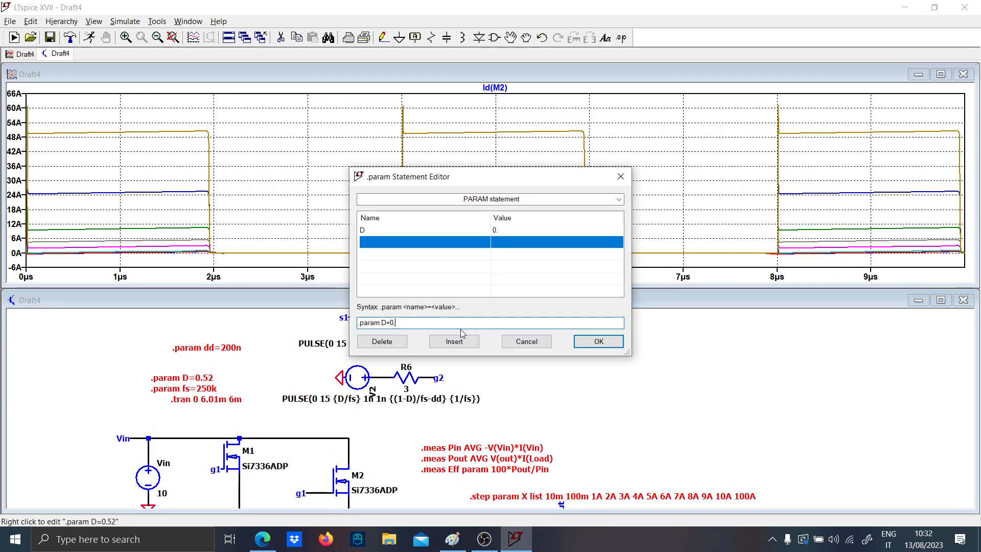
text(7)
key(Return)
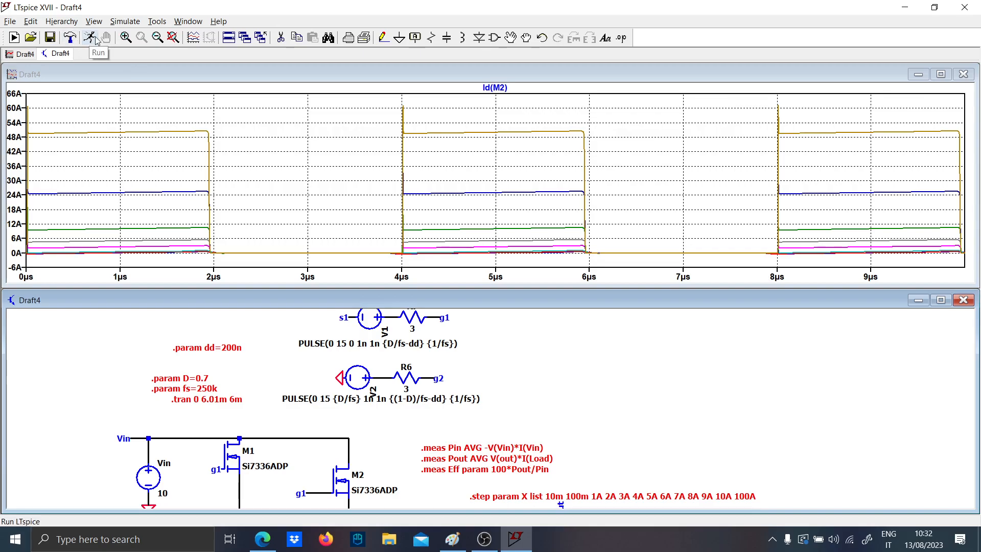
right_click(486, 88)
click(464, 304)
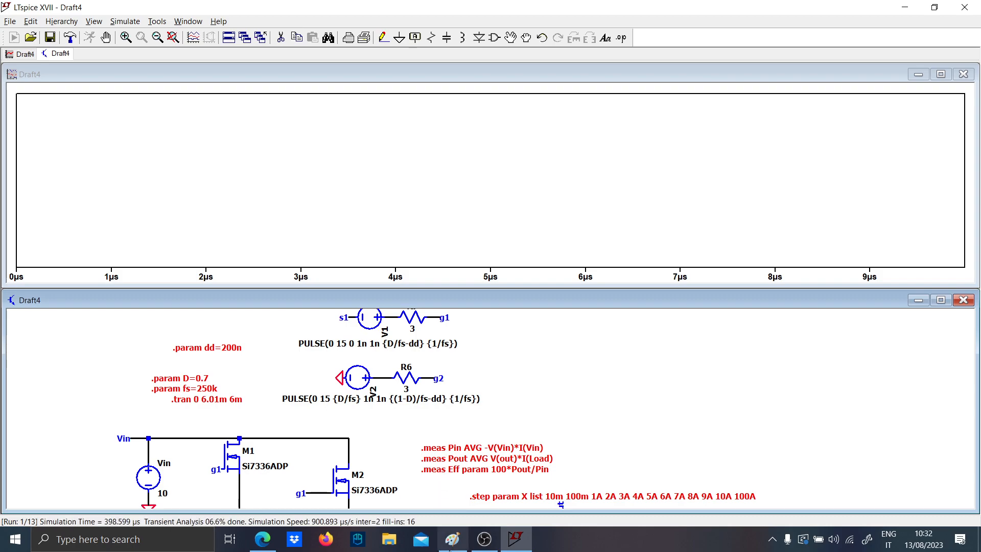
- Switch to the Paint drawing and enlarge its canvas to 1116 × 3160 px
click(452, 539)
scroll(235, 342, down, 2)
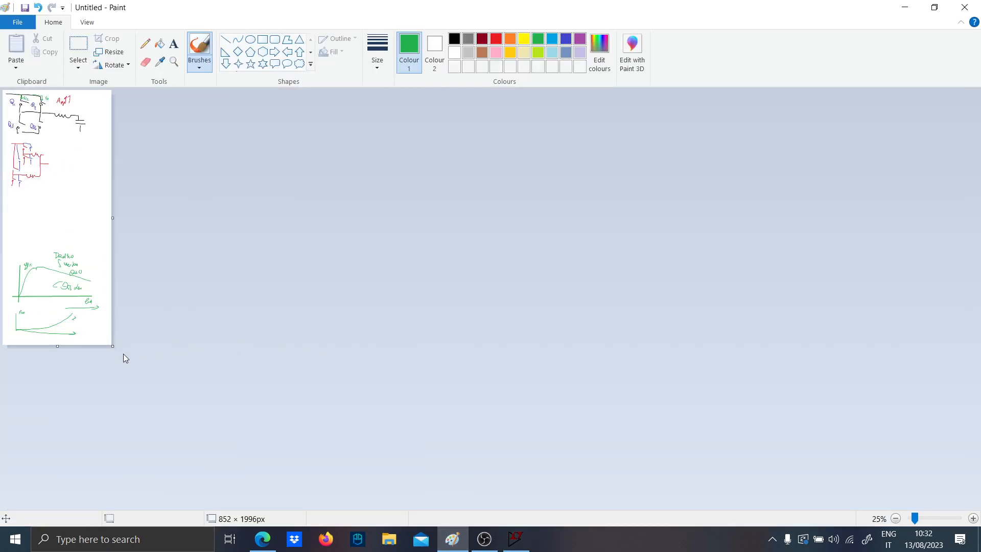
drag(112, 346, 145, 494)
scroll(87, 372, up, 3)
scroll(219, 338, down, 6)
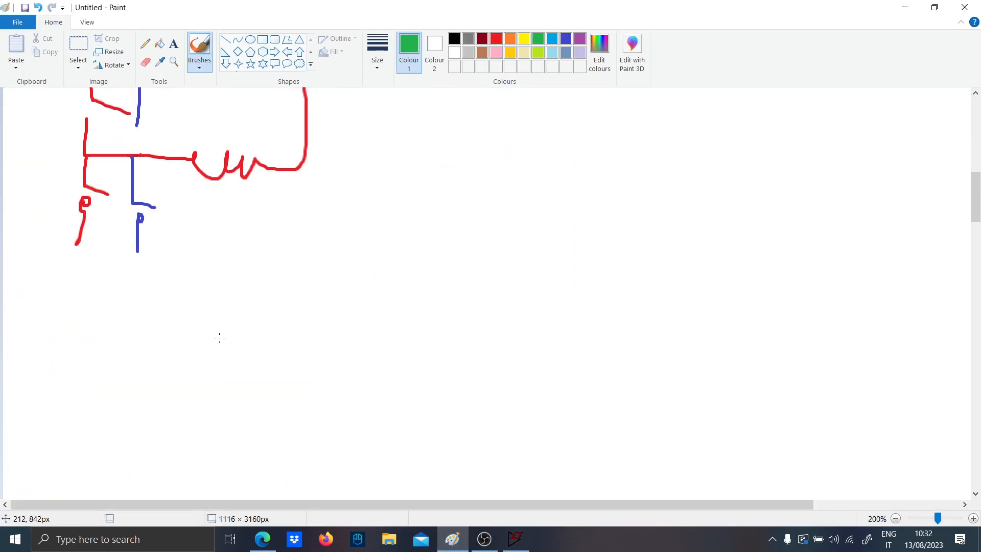
- Handwrite a green note line beginning with V in the blank area below the earlier sketches
scroll(219, 338, down, 15)
drag(65, 127, 90, 149)
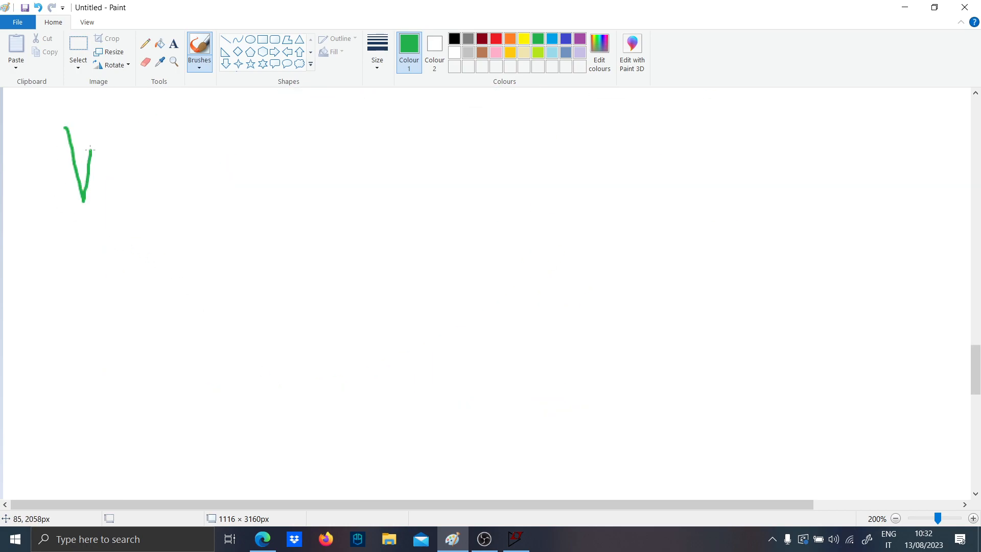
drag(114, 193, 139, 171)
drag(157, 222, 140, 246)
mouse_move(208, 143)
mouse_down()
mouse_move(233, 236)
mouse_move(251, 175)
mouse_up()
mouse_move(255, 211)
mouse_down()
mouse_move(286, 199)
mouse_move(305, 226)
mouse_up()
drag(299, 193, 291, 256)
mouse_move(300, 157)
mouse_down()
mouse_move(28, 189)
mouse_move(682, 242)
mouse_move(618, 269)
mouse_up()
mouse_move(738, 149)
mouse_down()
mouse_move(741, 225)
mouse_move(719, 209)
mouse_up()
- Handwrite the switching-frequency note with two branching arrows, the lower one pointing to switch loss, and add another short note beneath it
scroll(228, 324, down, 2)
mouse_move(46, 256)
mouse_down()
mouse_move(83, 259)
mouse_move(116, 316)
mouse_up()
mouse_move(160, 266)
mouse_down()
mouse_move(162, 335)
mouse_move(192, 291)
mouse_up()
mouse_move(187, 295)
mouse_down()
mouse_move(207, 323)
mouse_move(244, 307)
mouse_move(580, 303)
mouse_move(562, 310)
mouse_up()
mouse_move(633, 271)
mouse_down()
mouse_move(653, 301)
mouse_move(766, 273)
mouse_move(746, 305)
mouse_up()
mouse_move(259, 363)
mouse_down()
mouse_move(383, 418)
mouse_move(338, 431)
mouse_up()
mouse_move(438, 361)
mouse_down()
mouse_move(433, 414)
mouse_move(509, 398)
mouse_move(505, 438)
mouse_up()
mouse_move(511, 417)
mouse_down()
mouse_move(524, 418)
mouse_move(508, 445)
mouse_up()
mouse_move(561, 383)
mouse_down()
mouse_move(579, 427)
mouse_move(700, 441)
mouse_move(769, 426)
mouse_up()
drag(827, 430, 800, 445)
scroll(543, 308, up, 2)
scroll(532, 304, down, 6)
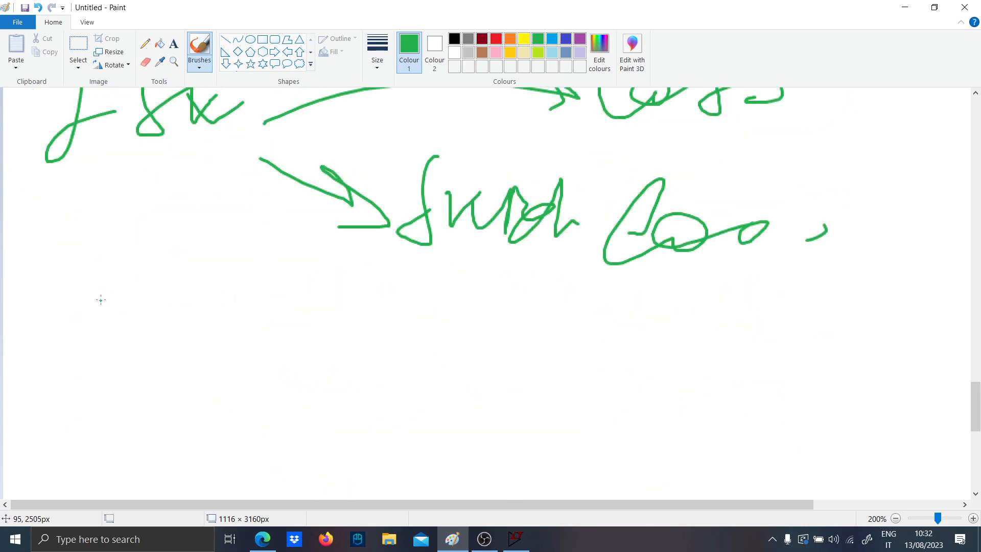
drag(161, 303, 89, 364)
mouse_move(166, 344)
mouse_down()
mouse_move(184, 348)
mouse_move(178, 334)
mouse_up()
drag(226, 361, 277, 317)
- Switch to LTspice and check the progress of the running load sweep
click(516, 539)
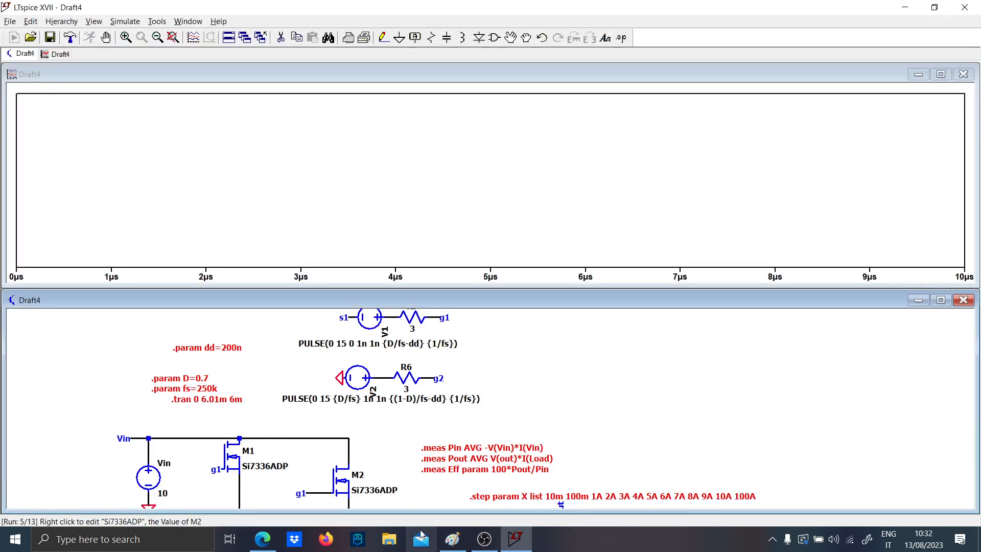
scroll(368, 437, up, 1)
scroll(409, 468, down, 1)
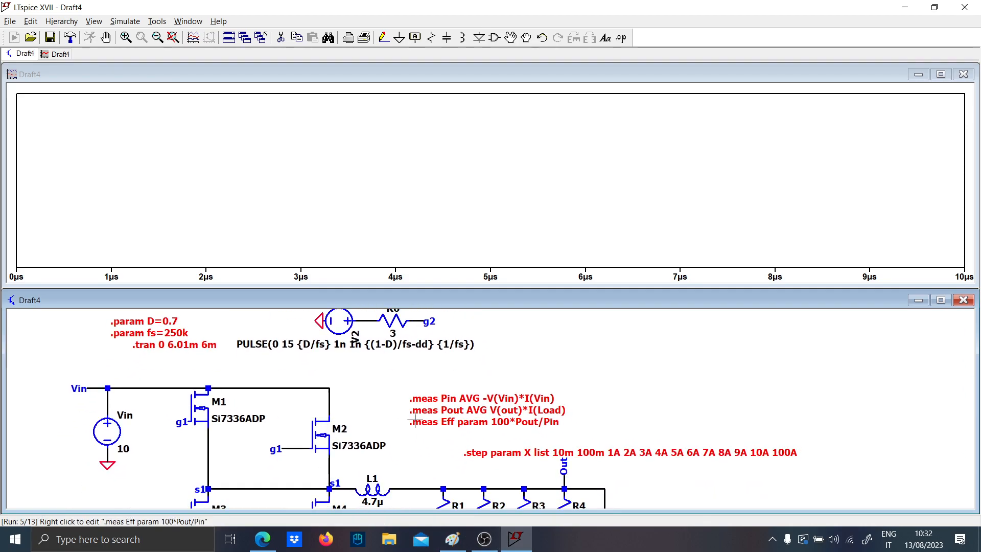
- In a blank area of the Paint drawing, sketch two turn-on current waveforms with initial spikes, labelled IQ1 and IQ2
click(452, 539)
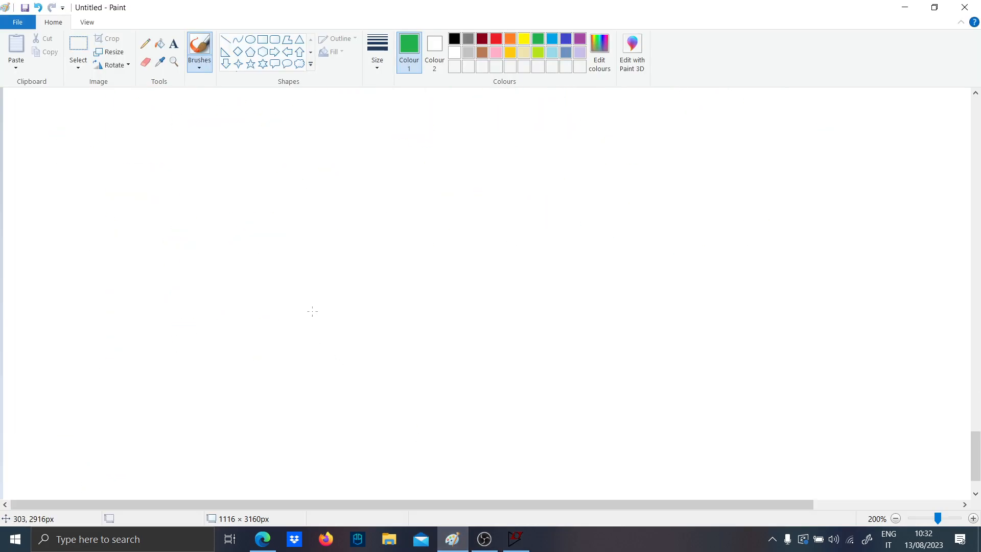
mouse_move(128, 375)
mouse_down()
mouse_move(148, 378)
mouse_move(190, 248)
mouse_move(558, 274)
mouse_up()
mouse_move(128, 394)
mouse_down()
mouse_move(224, 322)
mouse_move(557, 382)
mouse_up()
mouse_move(391, 226)
mouse_down()
mouse_move(391, 257)
mouse_move(402, 252)
mouse_up()
drag(405, 241, 424, 261)
mouse_move(430, 243)
mouse_down()
mouse_move(396, 308)
mouse_move(411, 289)
mouse_up()
drag(382, 309, 397, 313)
drag(404, 315, 415, 323)
drag(420, 318, 421, 336)
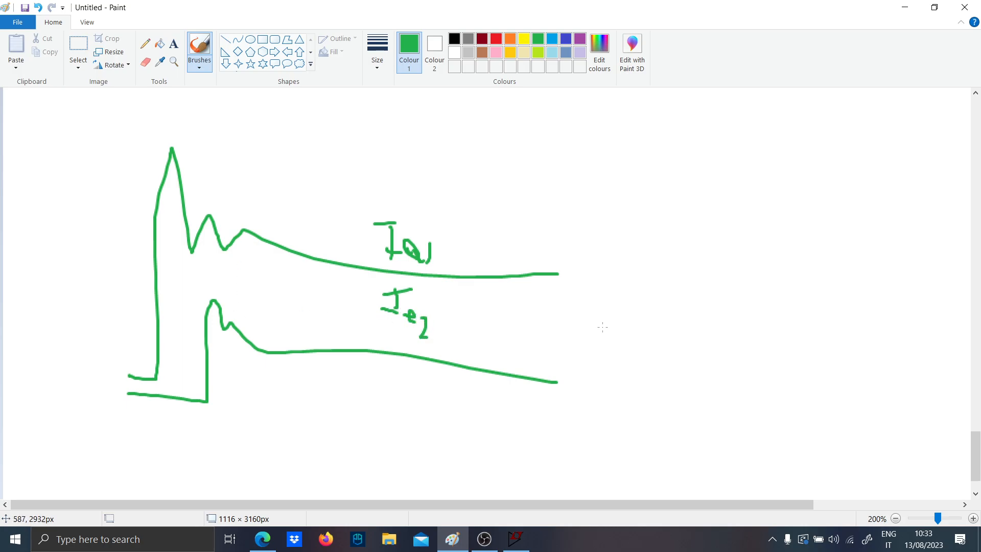
- Switch to the Infineon application note in Edge to review the Turn ON drain-current plot, and return to LTspice
click(262, 540)
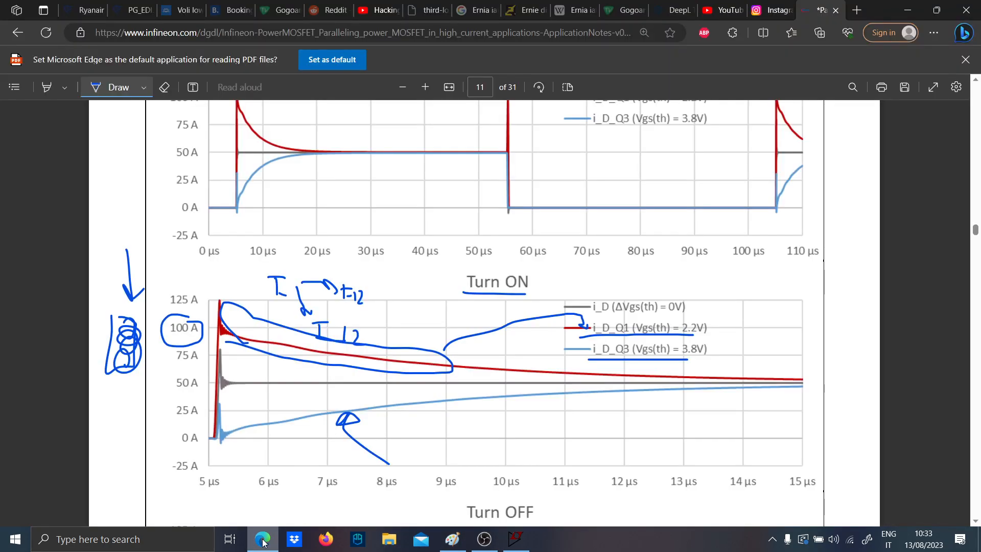
click(263, 540)
click(520, 543)
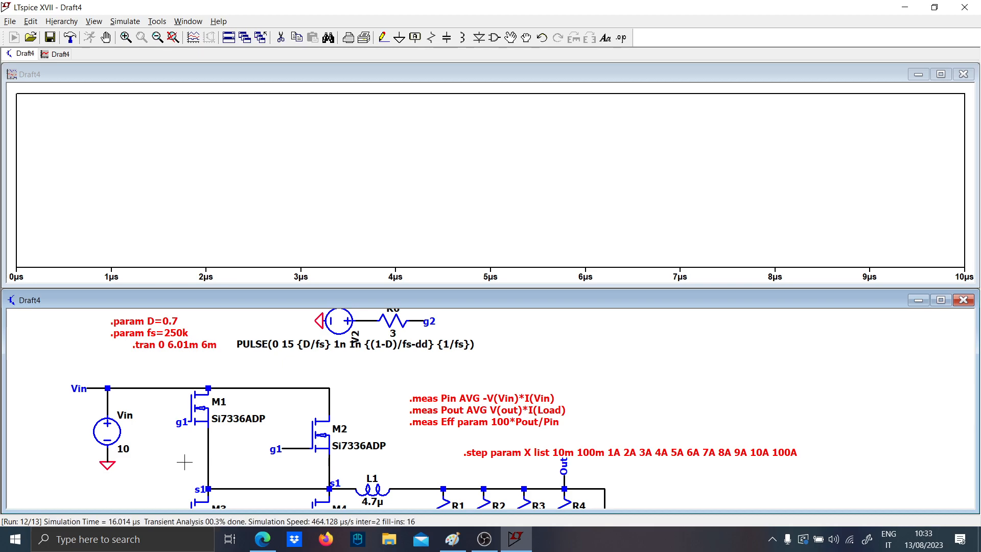
- Examine the pin, pout and eff measurements for every load step in the SPICE error log, and close it
drag(158, 445, 147, 371)
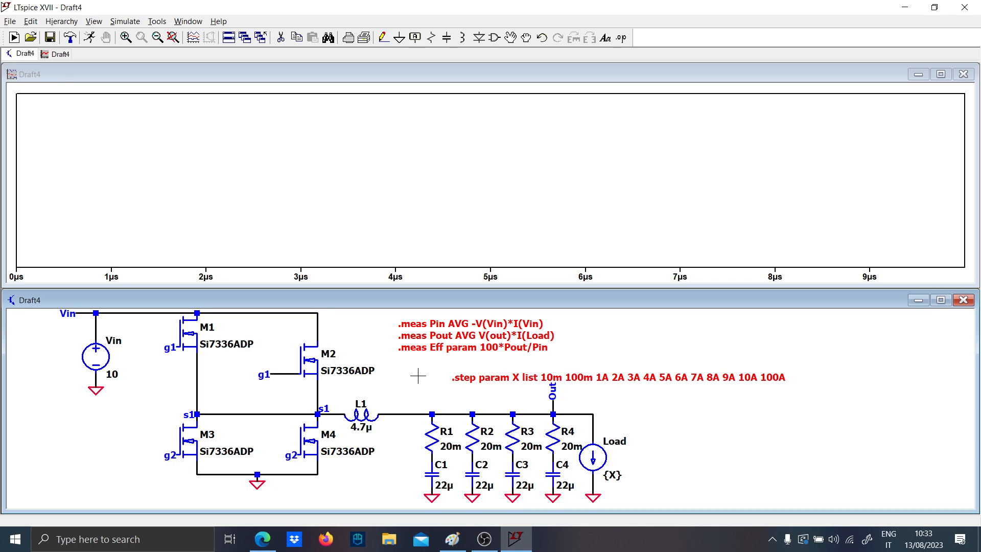
key(ctrl+l)
scroll(422, 360, down, 6)
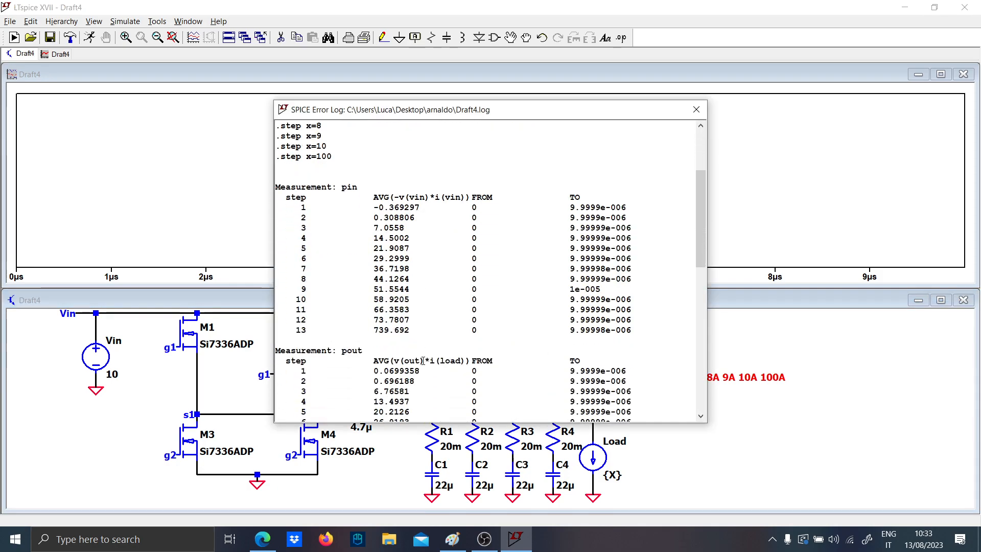
scroll(423, 360, down, 9)
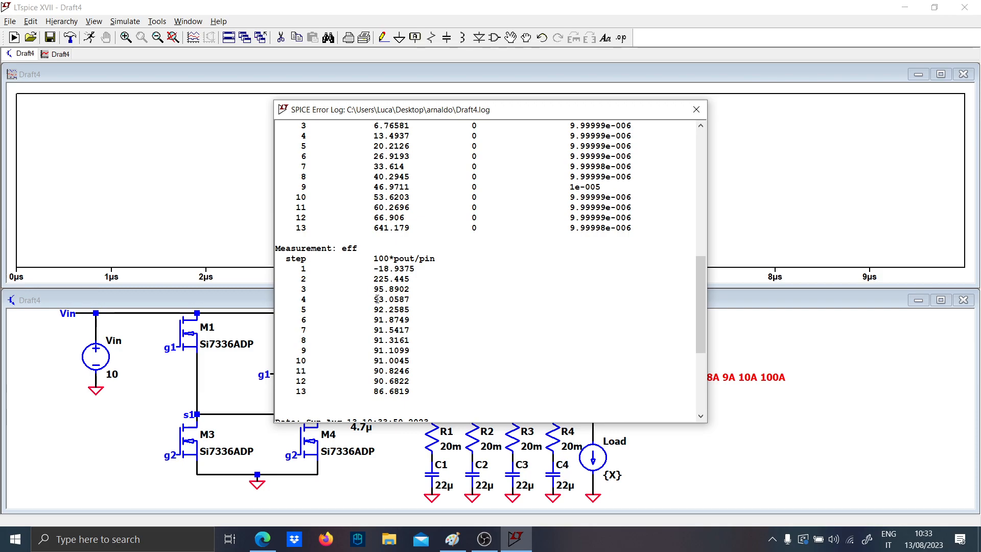
drag(373, 279, 416, 280)
scroll(391, 290, up, 3)
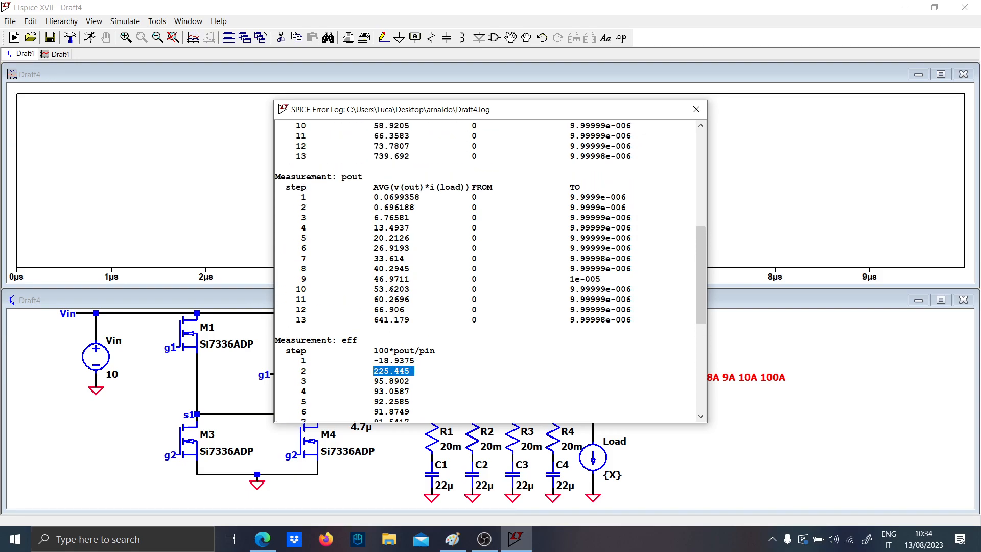
scroll(392, 295, up, 5)
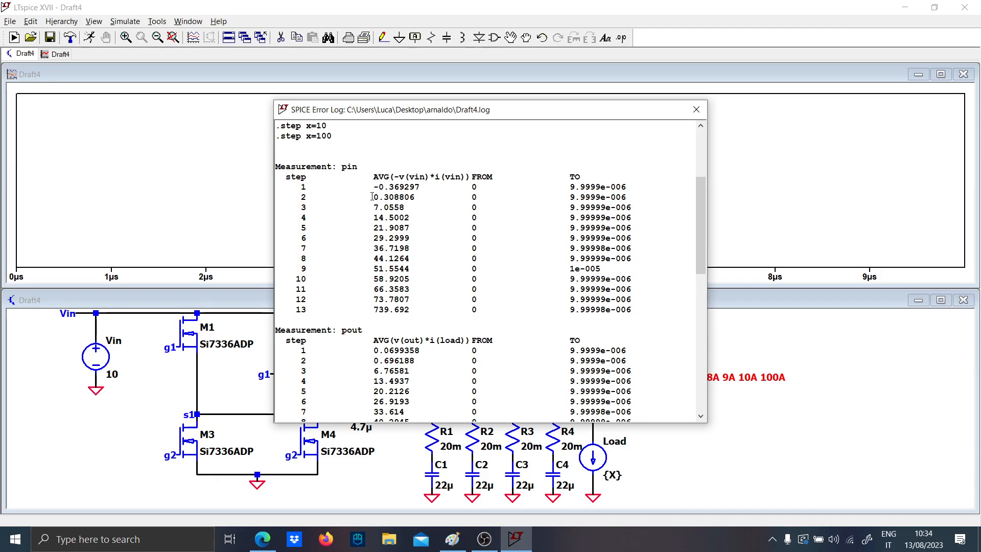
scroll(375, 209, down, 10)
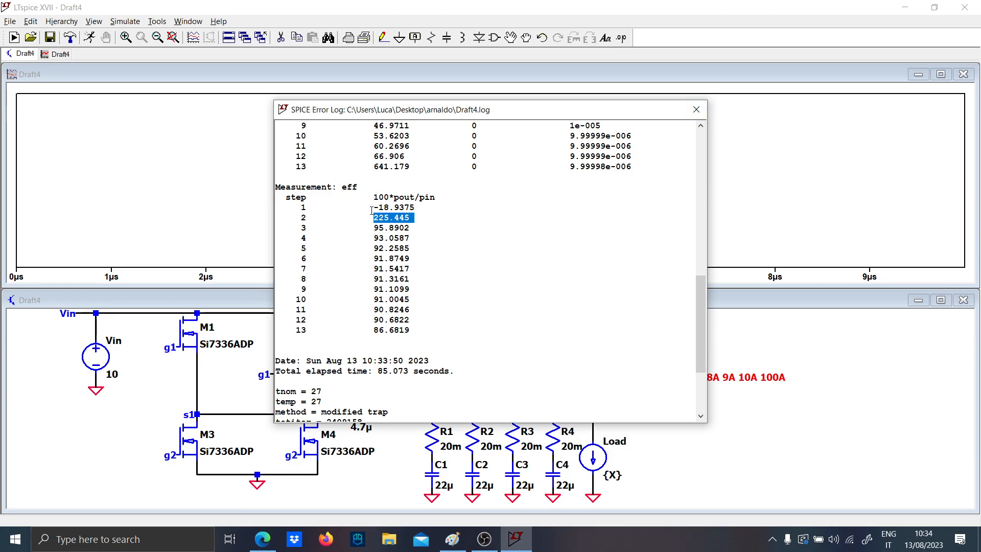
click(695, 109)
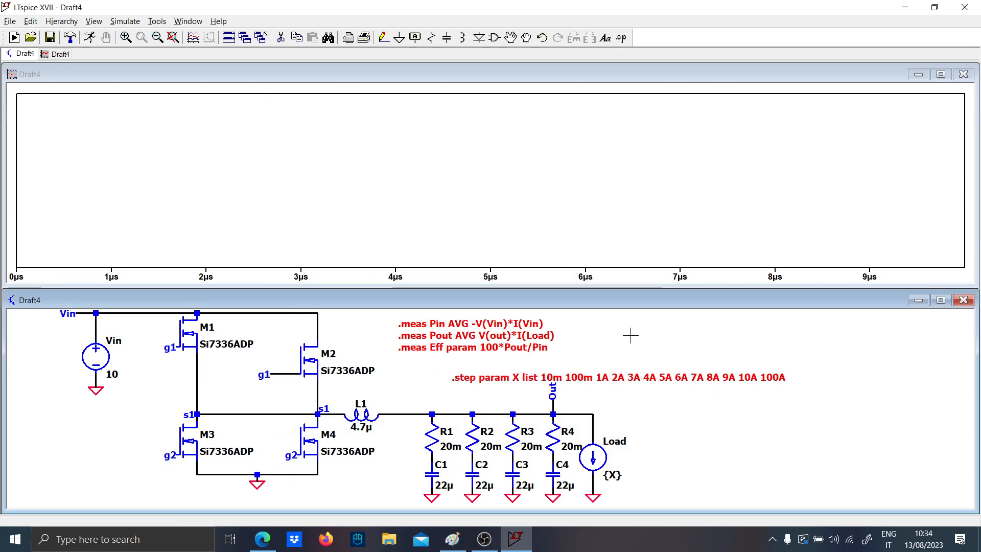
- Remove the 10m and 100m values from the load sweep list so it starts at 1A
right_click(534, 376)
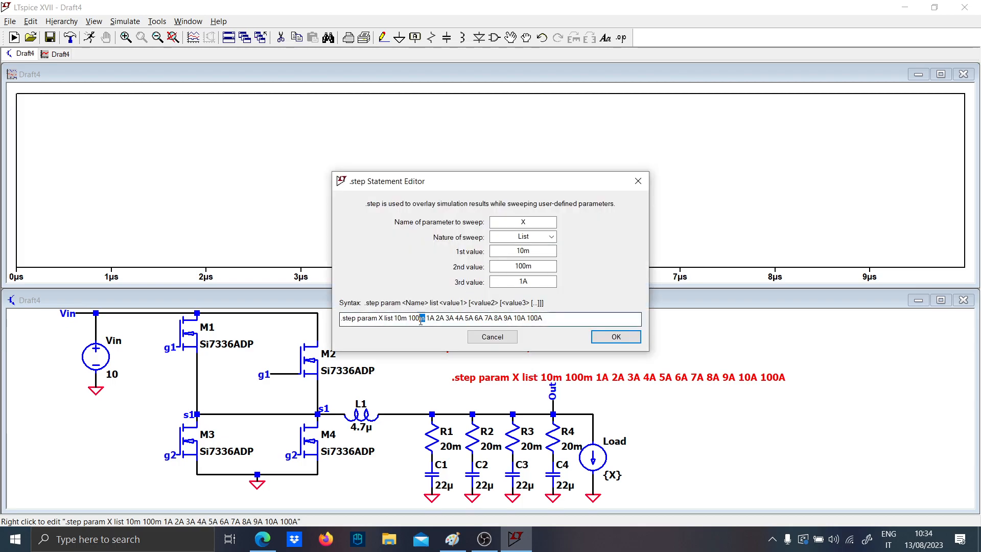
drag(424, 318, 395, 318)
key(BackSpace)
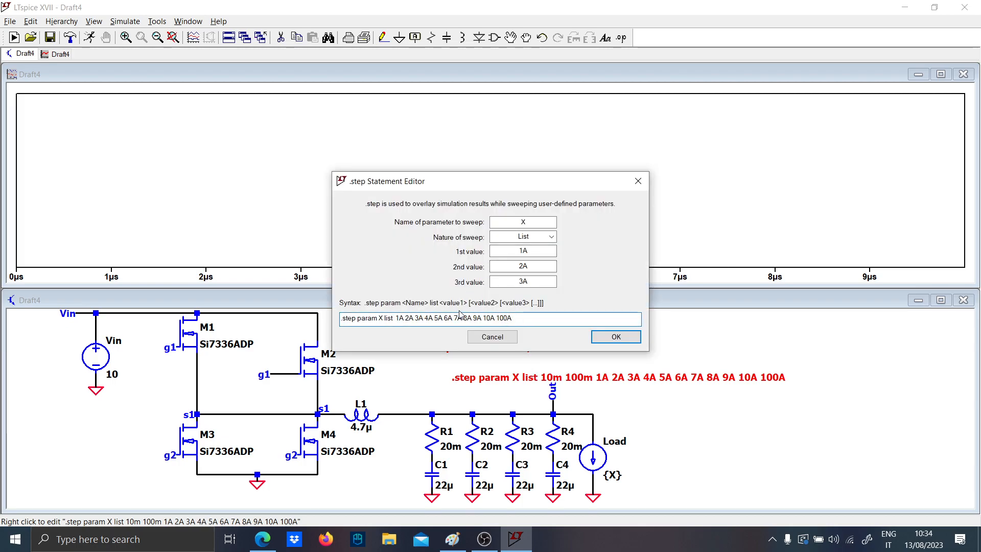
key(Delete)
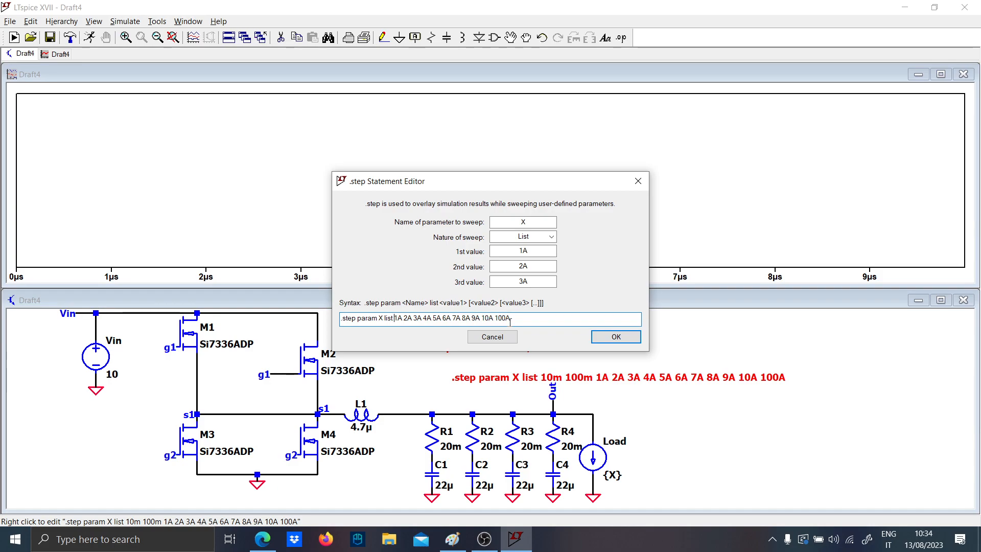
click(604, 341)
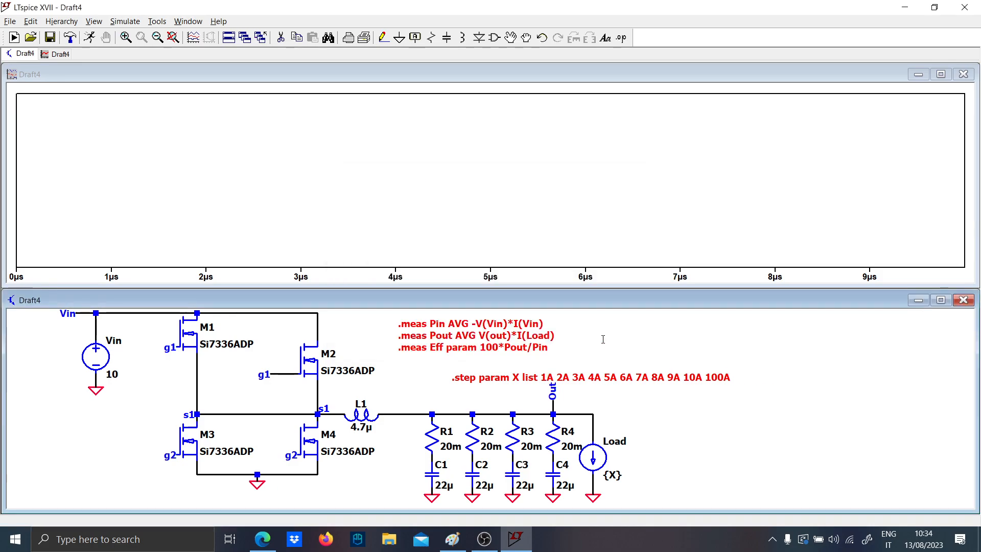
- Open the SPICE error log, select the eff measurement table and plot the stepped .meas data
key(ctrl+l)
scroll(616, 332, down, 10)
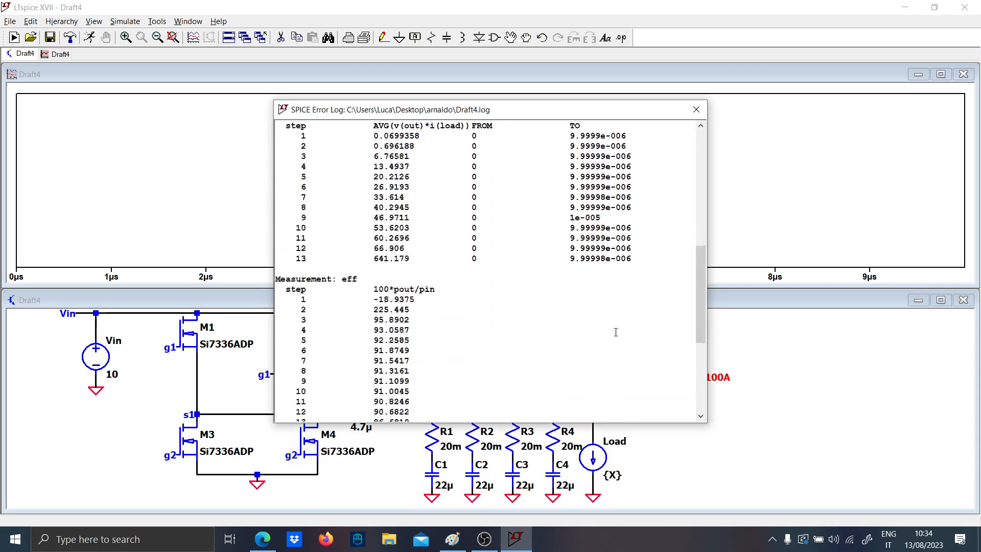
scroll(615, 332, down, 6)
scroll(554, 381, up, 3)
drag(410, 356, 269, 224)
right_click(348, 253)
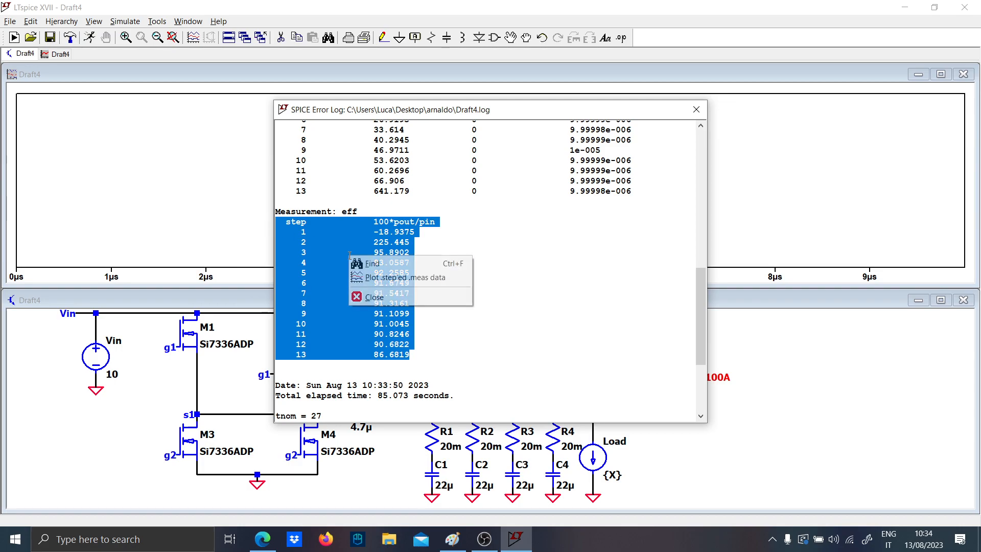
click(388, 275)
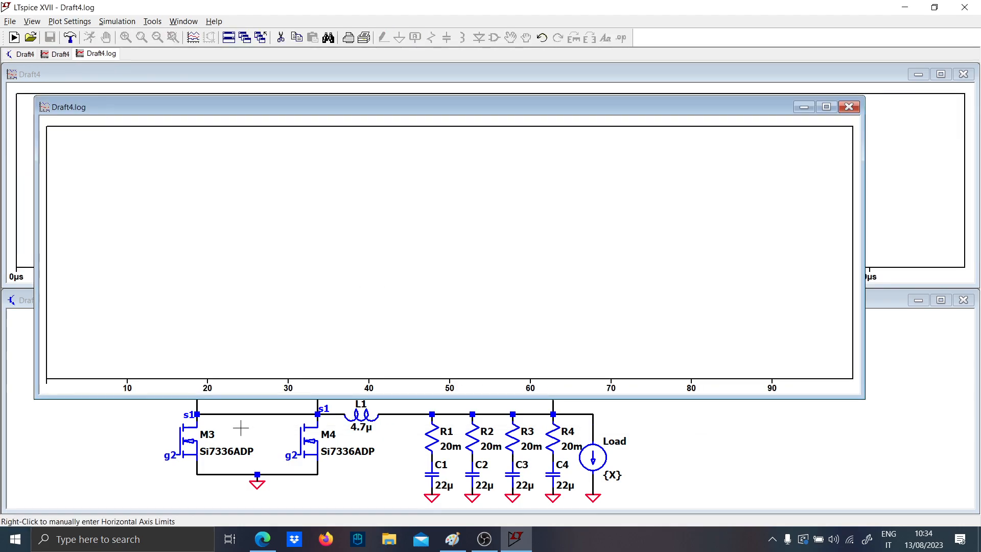
- Set the lower limit of the measurement plot's horizontal axis to 1
right_click(208, 377)
right_click(208, 387)
drag(423, 269, 298, 253)
text(1A)
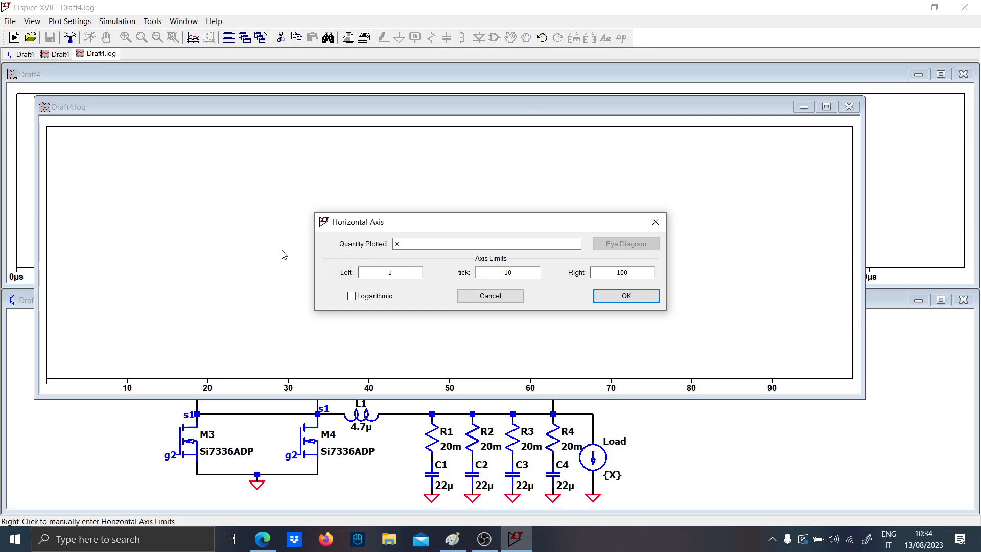
key(Caps_Lock)
click(626, 296)
- Add the eff trace to the measurement plot
right_click(258, 245)
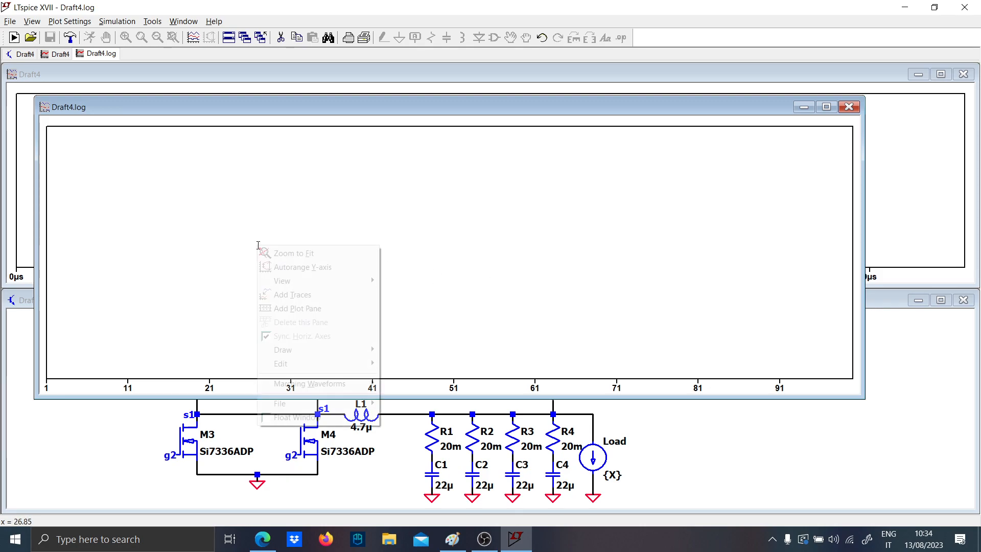
mouse_move(318, 285)
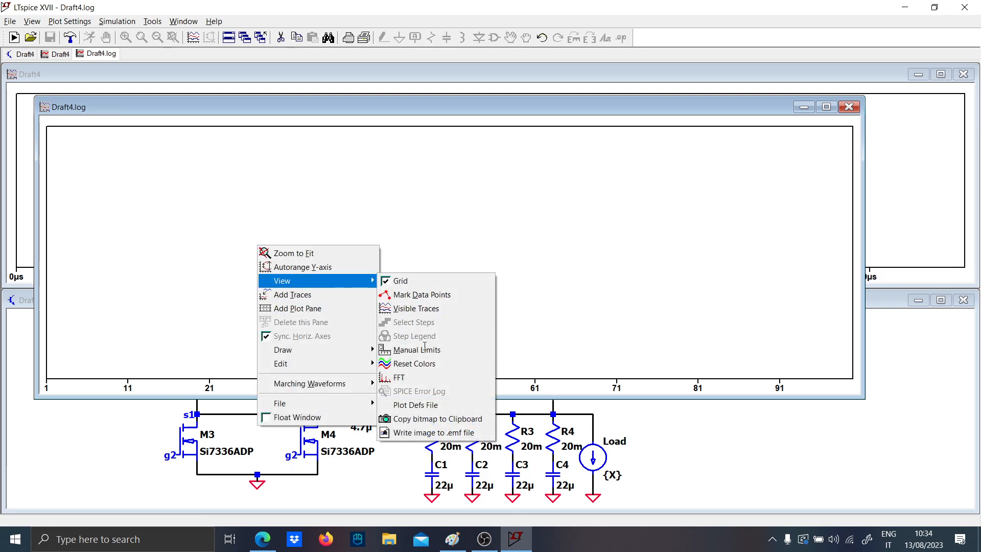
click(317, 296)
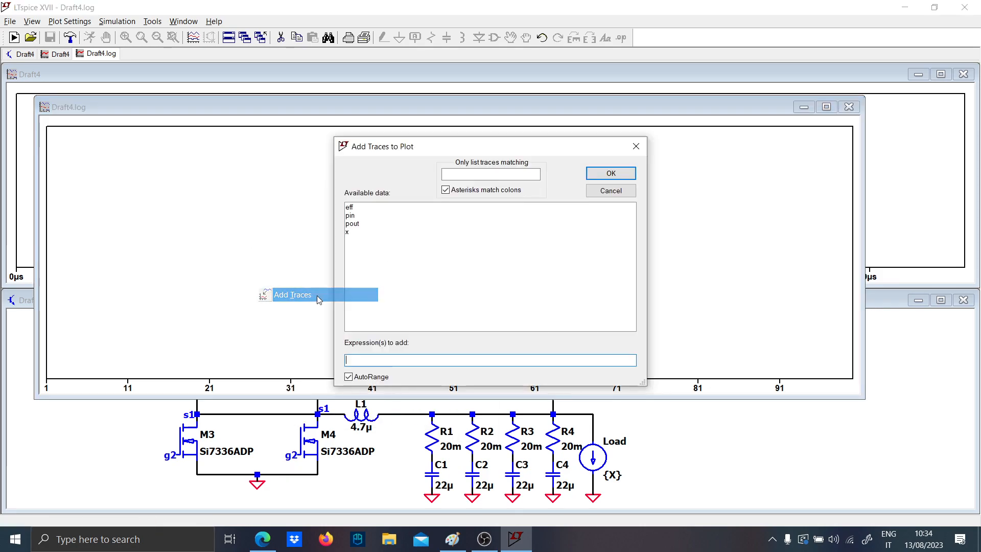
click(348, 206)
click(591, 175)
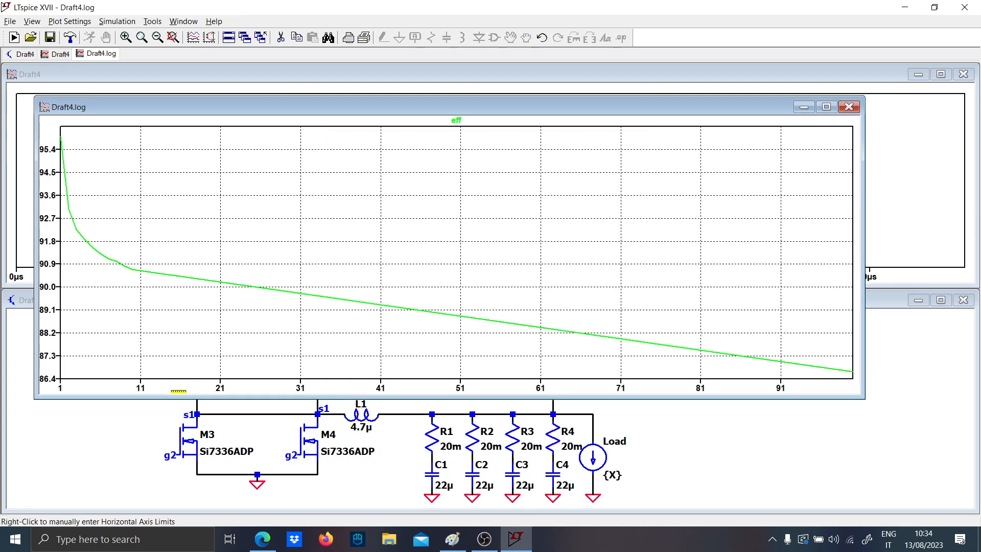
- Lower the starting limit of the efficiency plot's horizontal axis
right_click(111, 391)
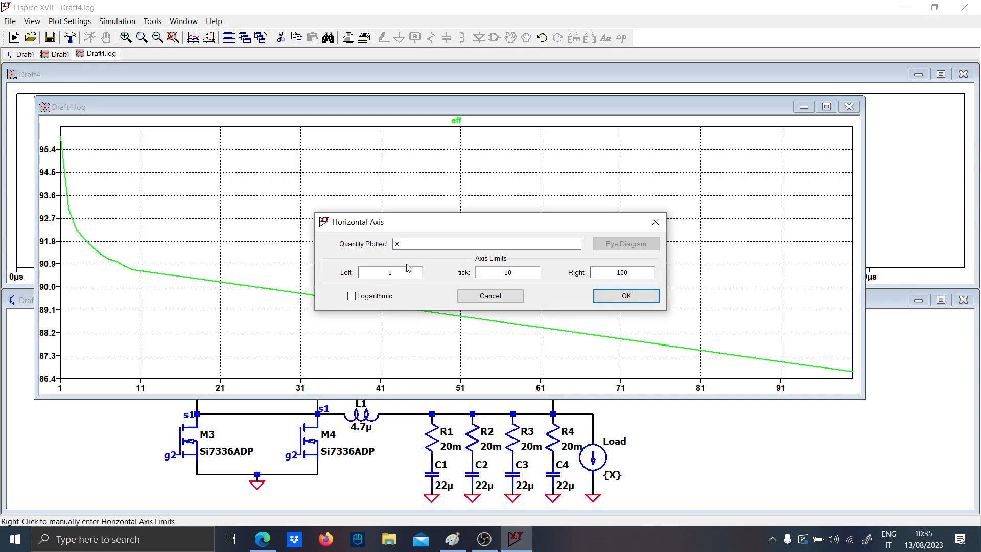
drag(402, 274, 368, 276)
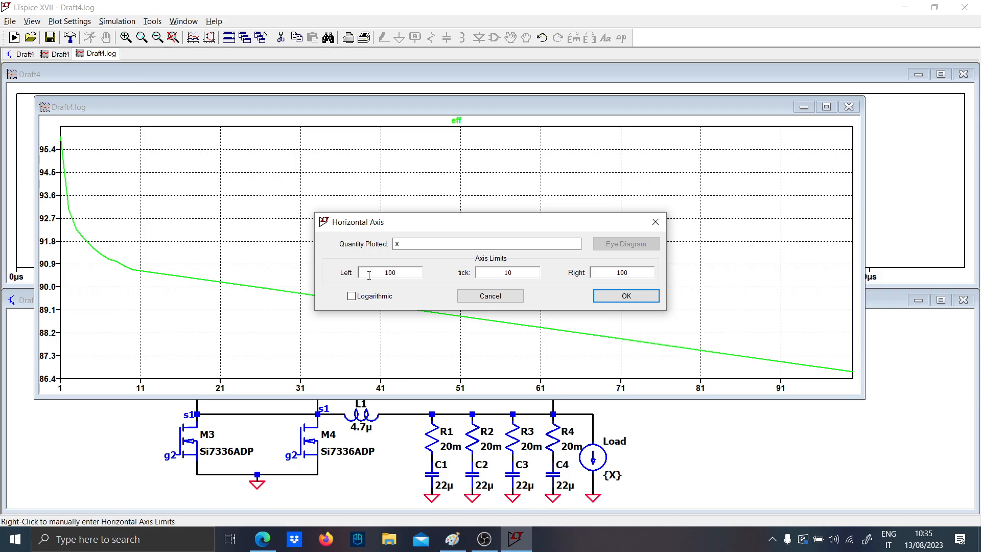
key(Return)
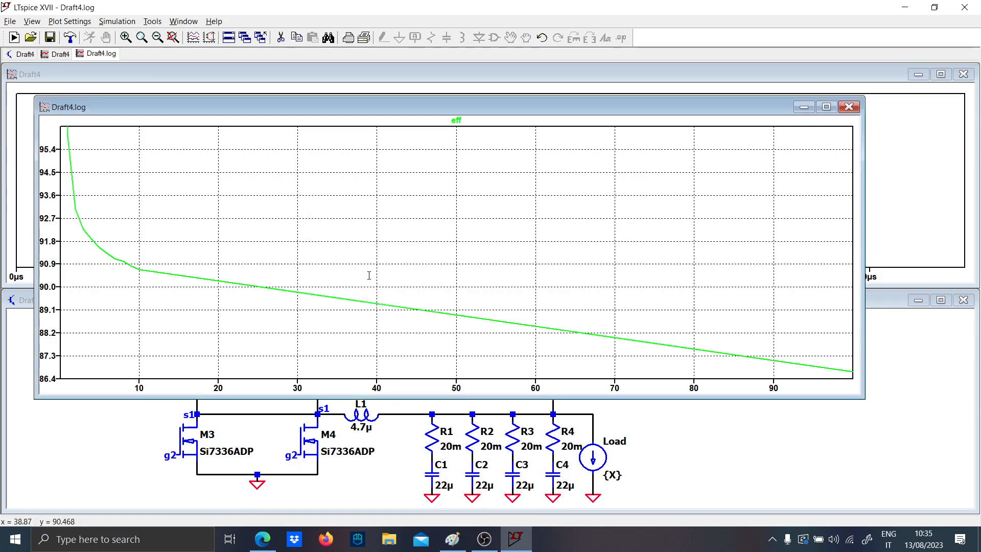
- Examine the efficiency curve over the full load range, enlarging the part between about 78 and 100, and close the plot
right_click(133, 320)
click(155, 326)
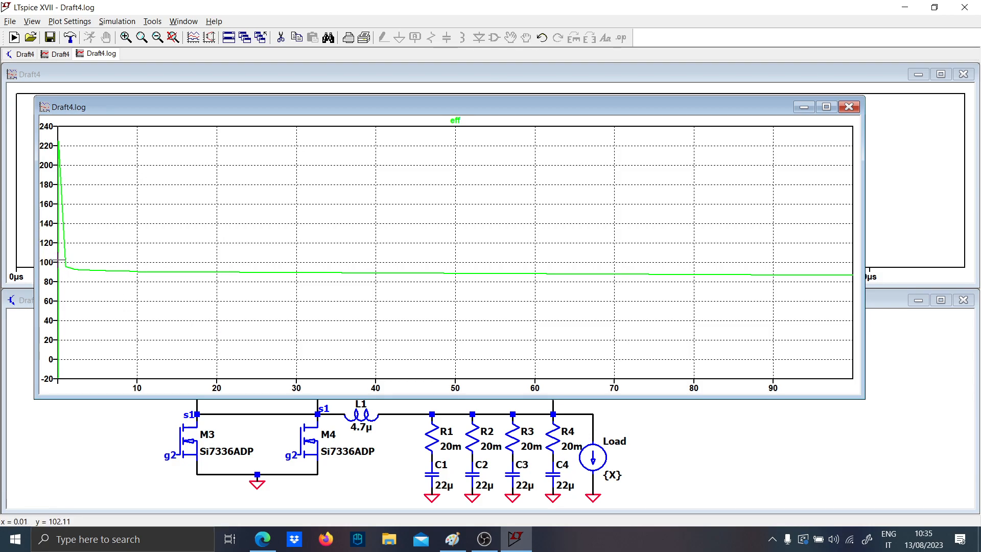
drag(57, 260, 856, 284)
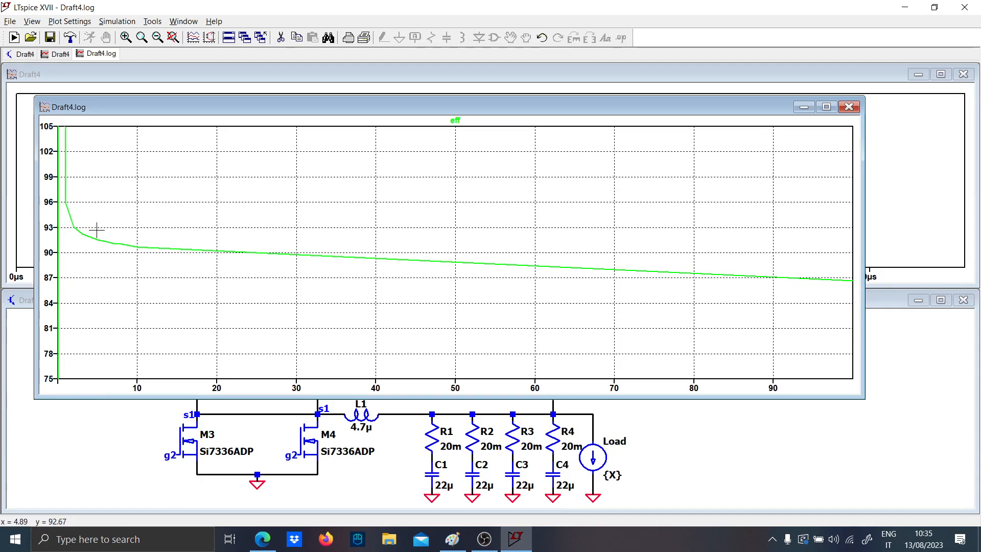
drag(84, 227, 855, 293)
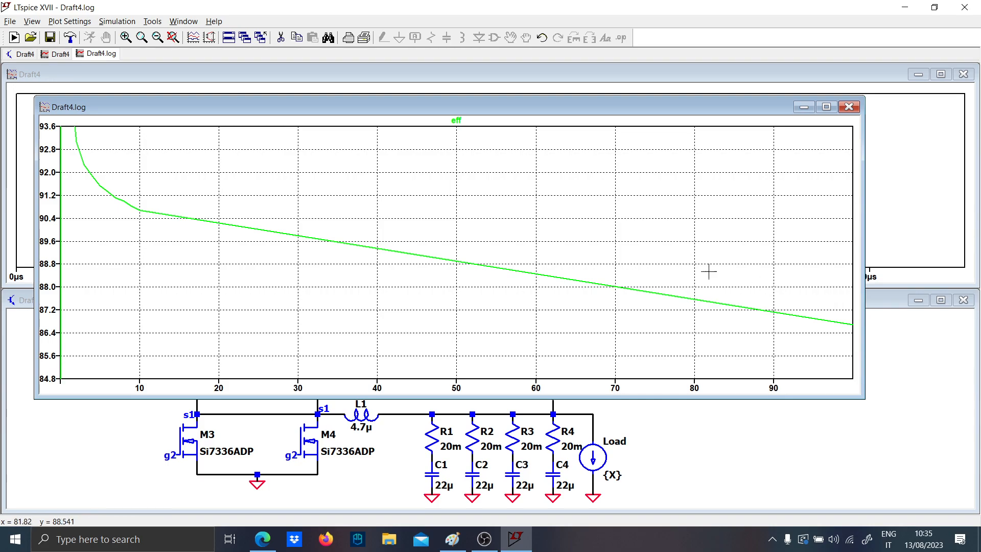
right_click(85, 139)
click(118, 147)
drag(62, 262, 852, 286)
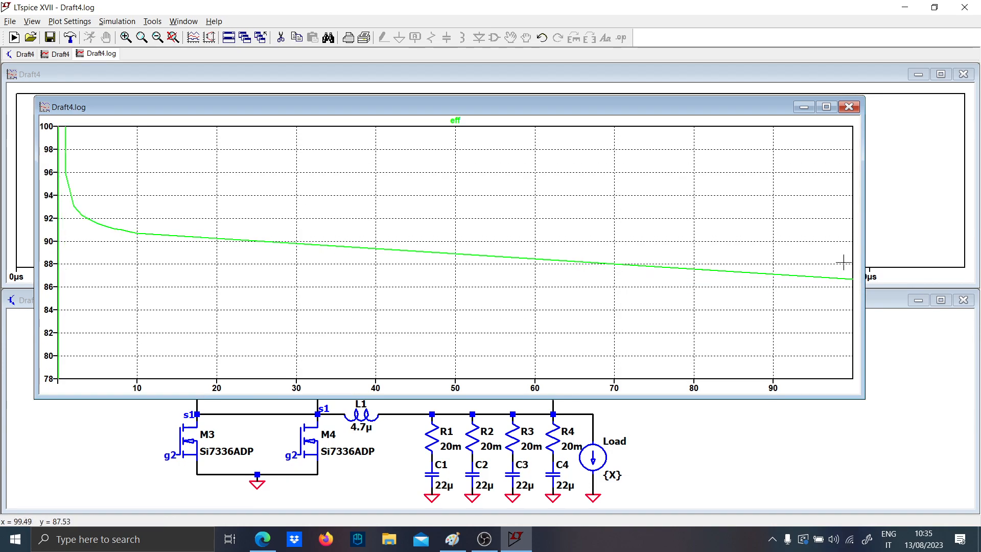
click(848, 107)
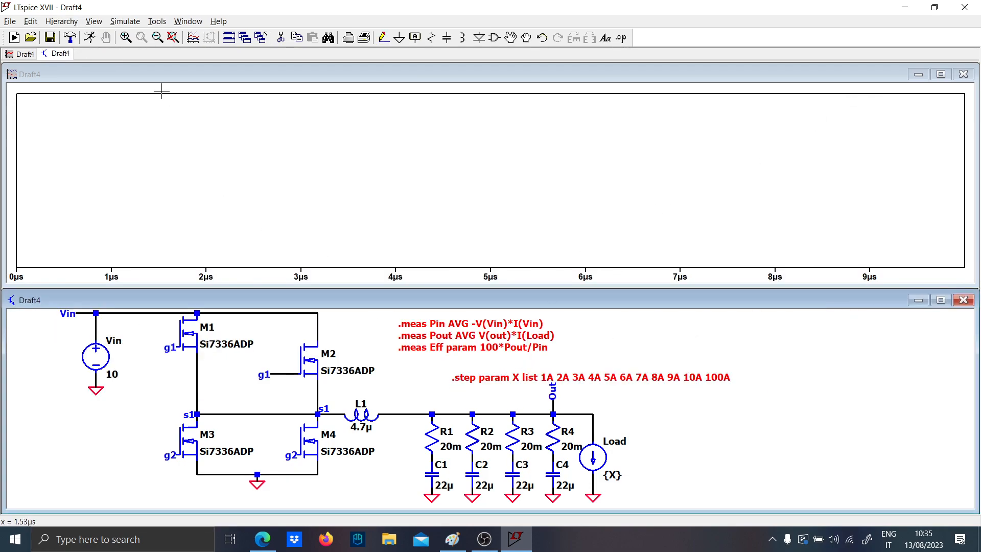
- Review the load sweep list and compare it with the pin, pout and eff measurements in the SPICE error log, and close both
right_click(551, 382)
key(Escape)
right_click(435, 387)
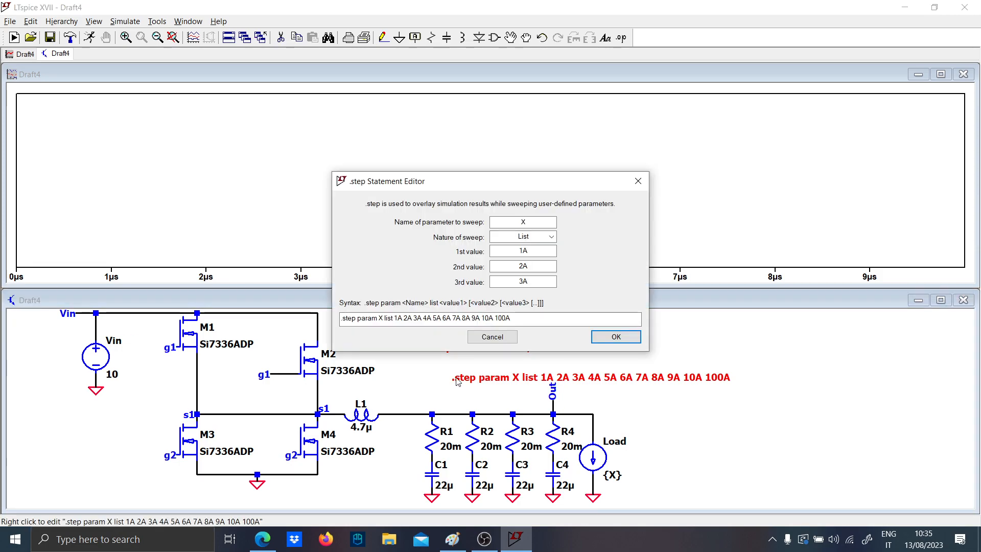
key(Escape)
key(Escape)
key(ctrl+l)
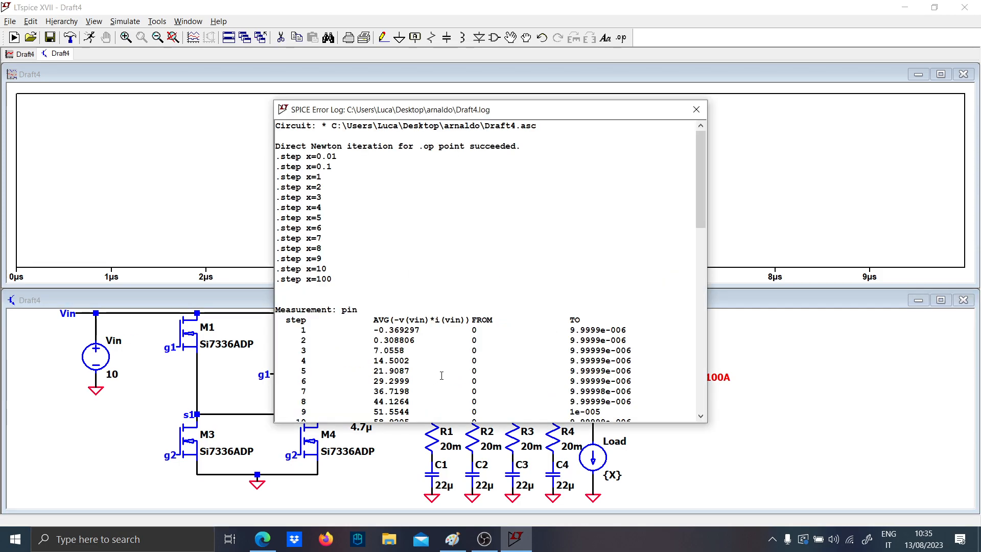
drag(700, 224, 694, 323)
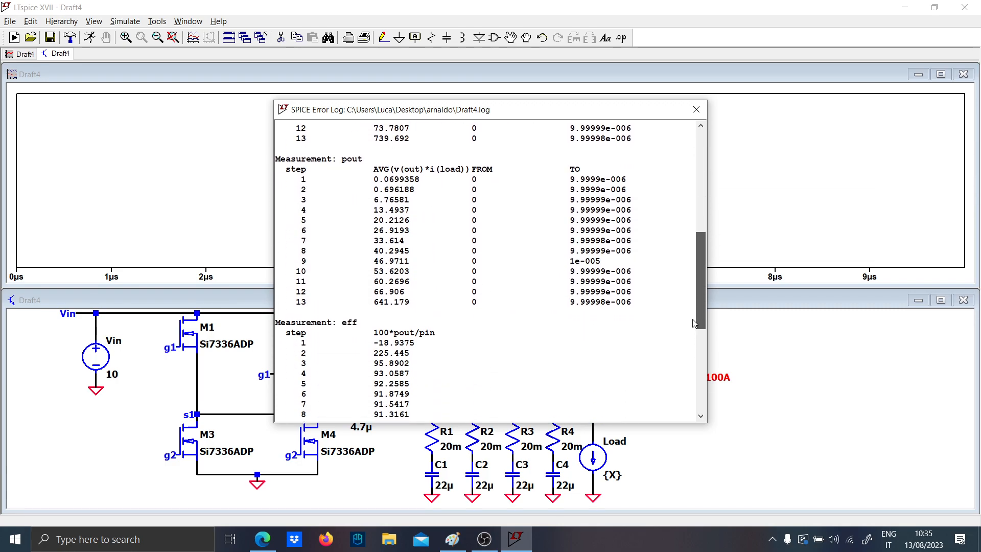
key(Escape)
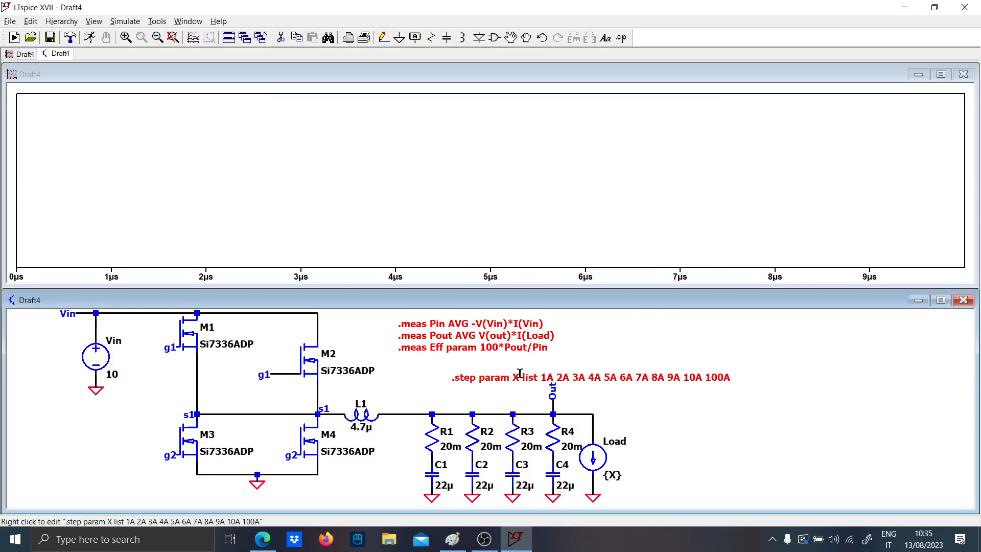
- Add 0.8A as the first value of the load sweep list and run the simulation
right_click(503, 374)
click(398, 317)
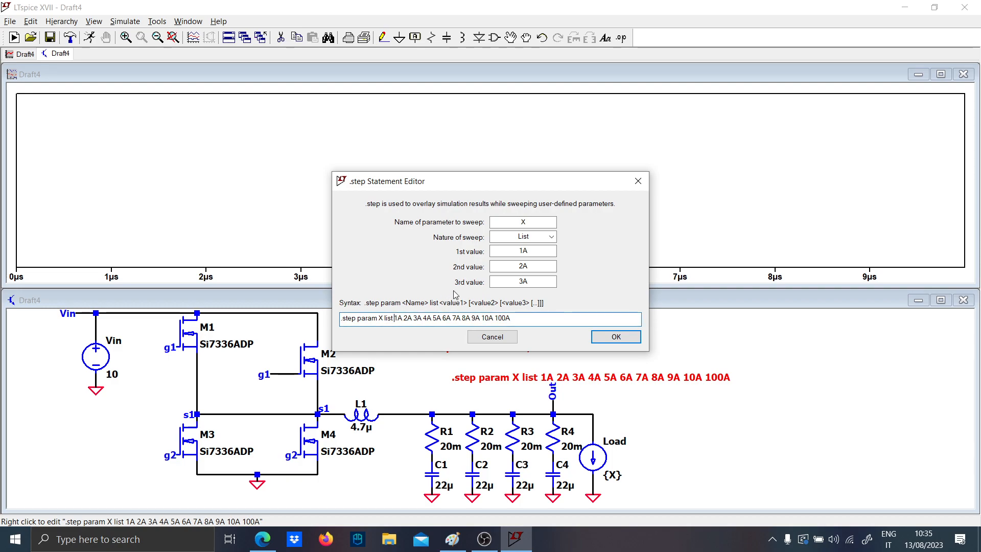
text(0.8A)
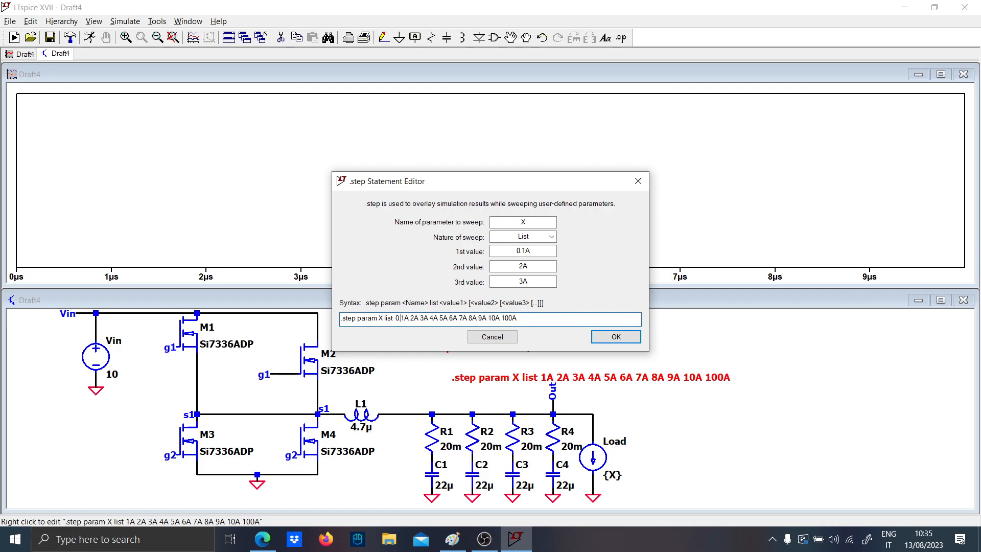
key(Caps_Lock)
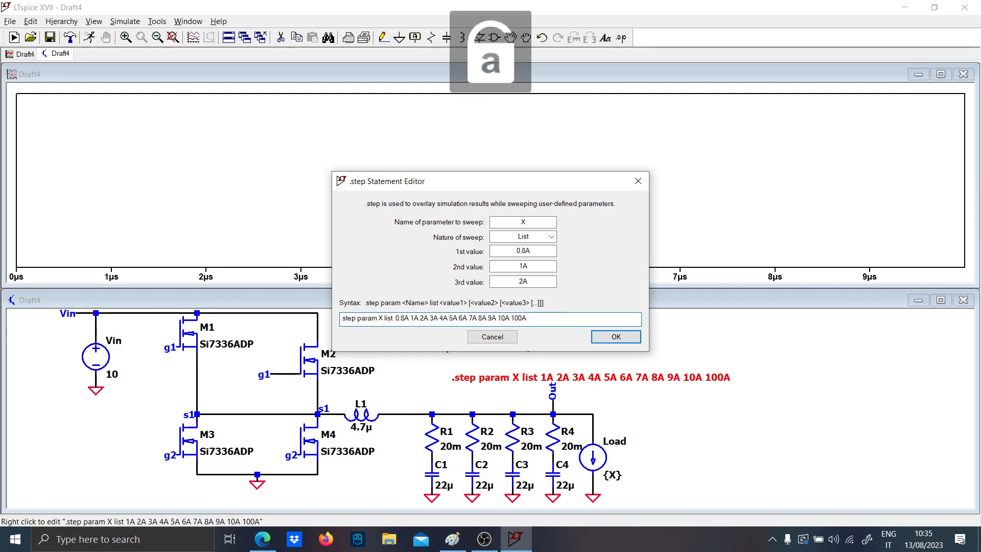
key(Return)
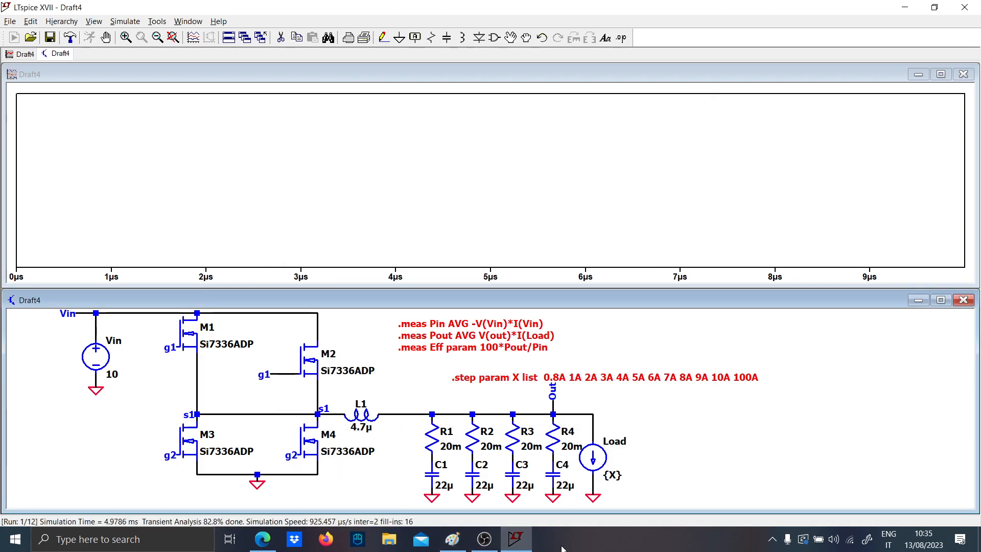
- In Paint, sketch axes with a steeply rising, slowly falling efficiency curve, an arrow to its rise and an outlined falling region; return to LTspice
click(452, 539)
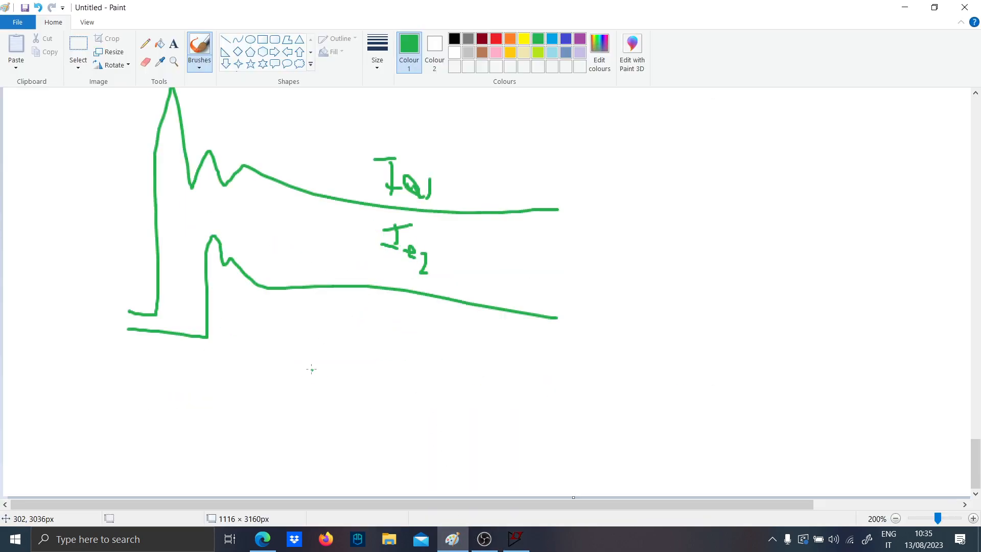
drag(312, 367, 528, 459)
mouse_move(316, 462)
mouse_down()
mouse_move(353, 305)
mouse_move(606, 385)
mouse_up()
drag(384, 392, 335, 420)
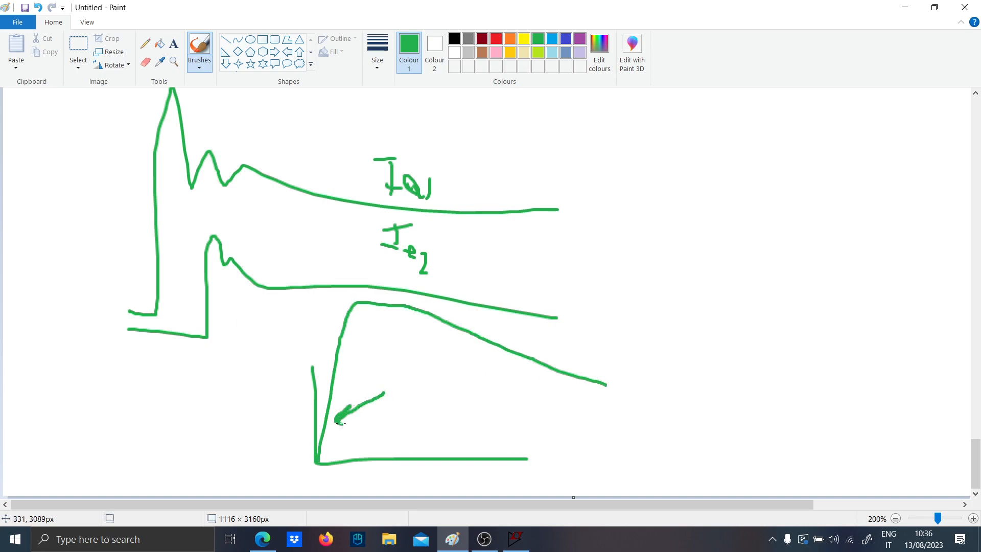
drag(322, 482, 344, 478)
mouse_move(357, 288)
mouse_down()
mouse_move(382, 298)
mouse_move(368, 330)
mouse_move(639, 385)
mouse_move(360, 308)
mouse_up()
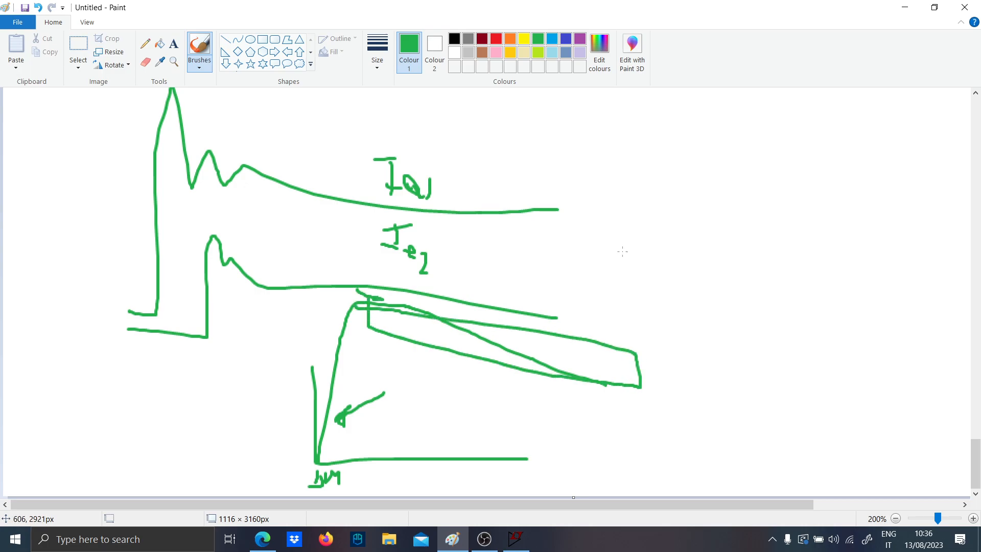
click(905, 7)
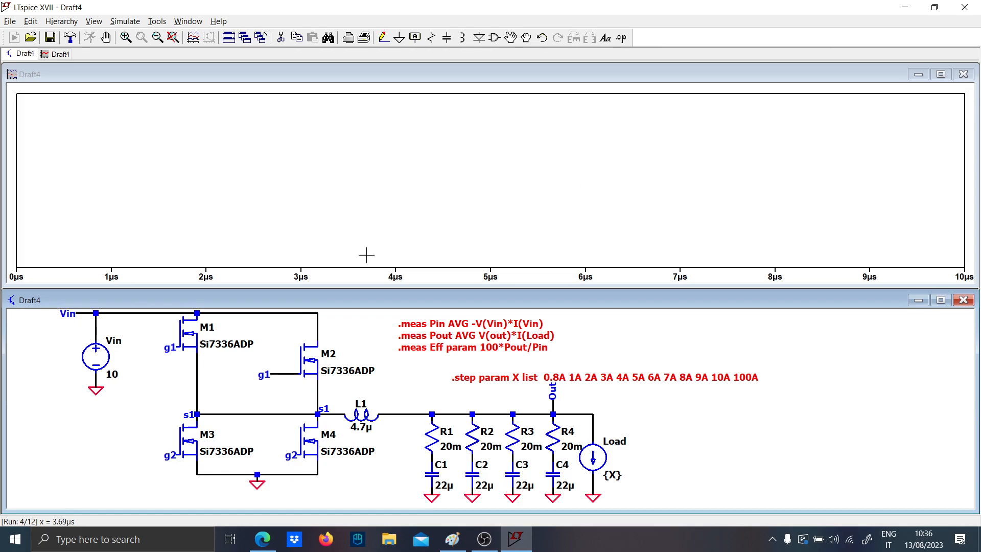
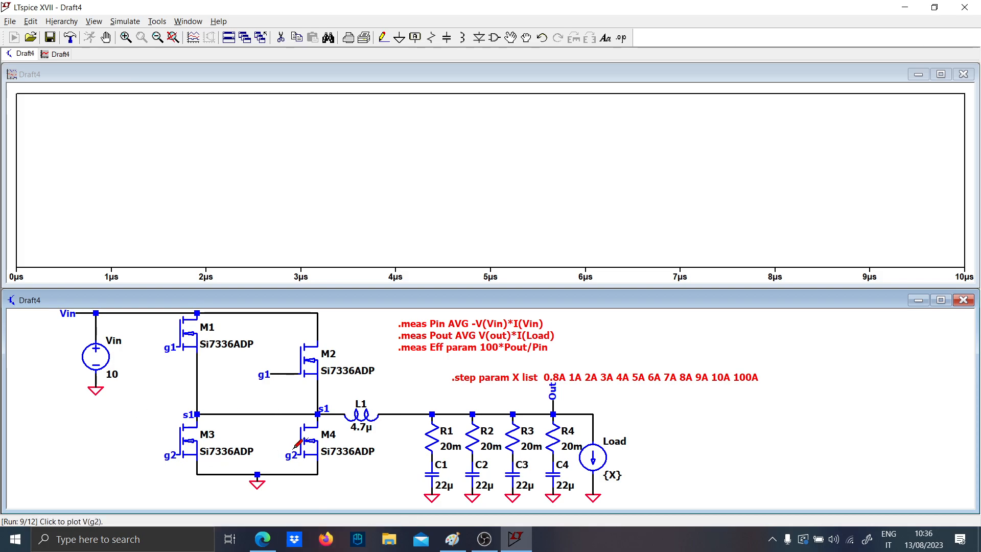
- Check the progress of the running load sweep around the converter schematic and switch back to the Paint sketch
scroll(306, 449, down, 2)
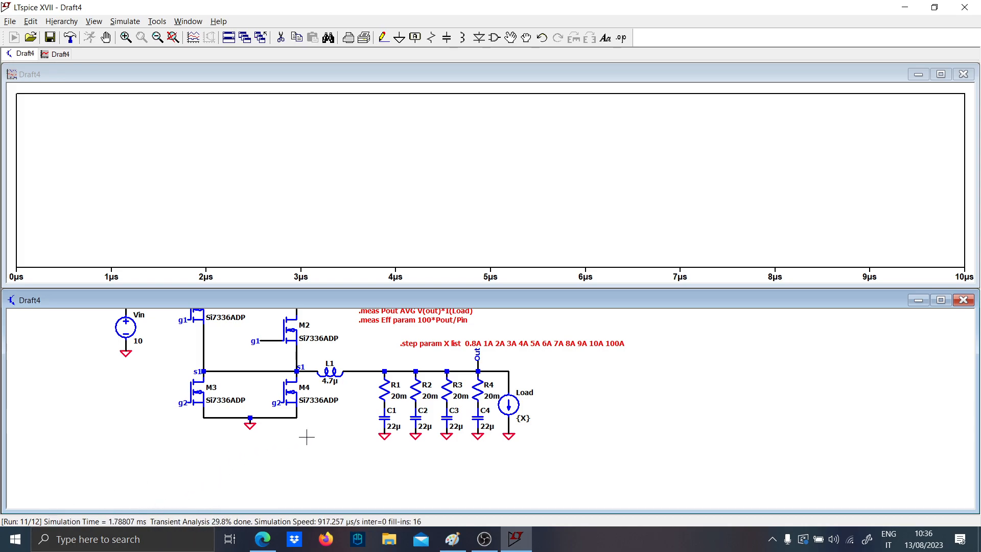
click(452, 539)
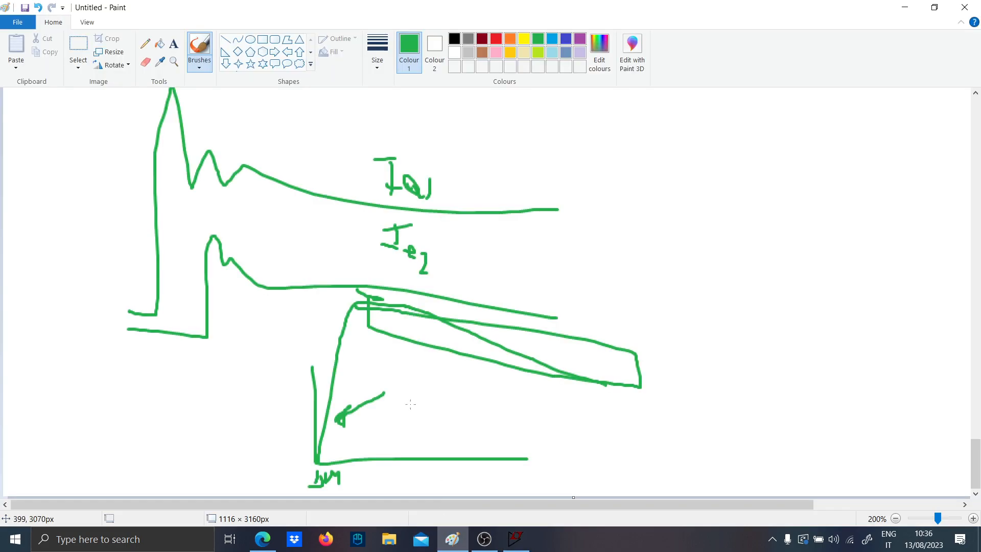
- In Paint, write circled DCM and CCM labels, draw a decaying zigzag waveform with a line across it, and return to LTspice
scroll(370, 341, up, 10)
scroll(383, 354, down, 6)
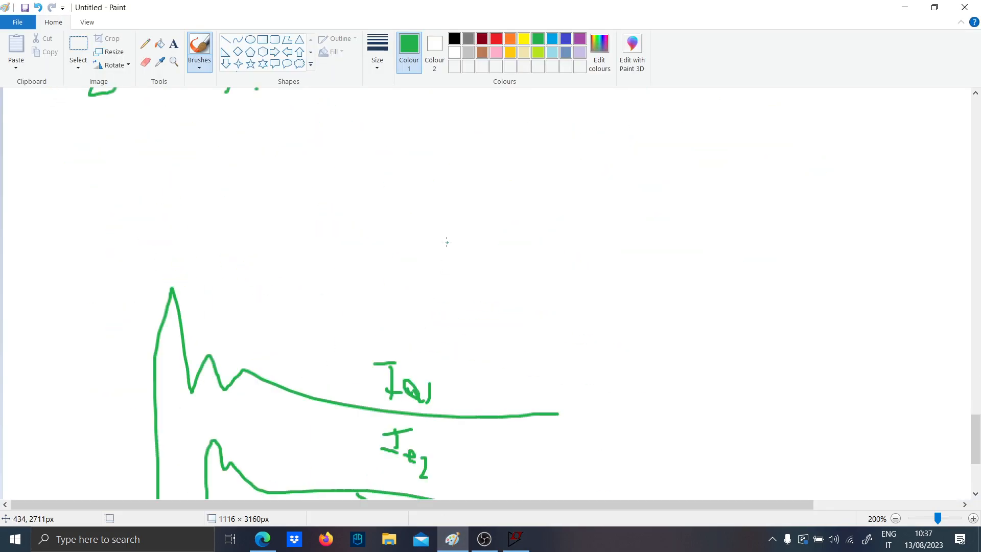
mouse_move(447, 241)
mouse_down()
mouse_move(462, 271)
mouse_move(516, 272)
mouse_move(462, 280)
mouse_up()
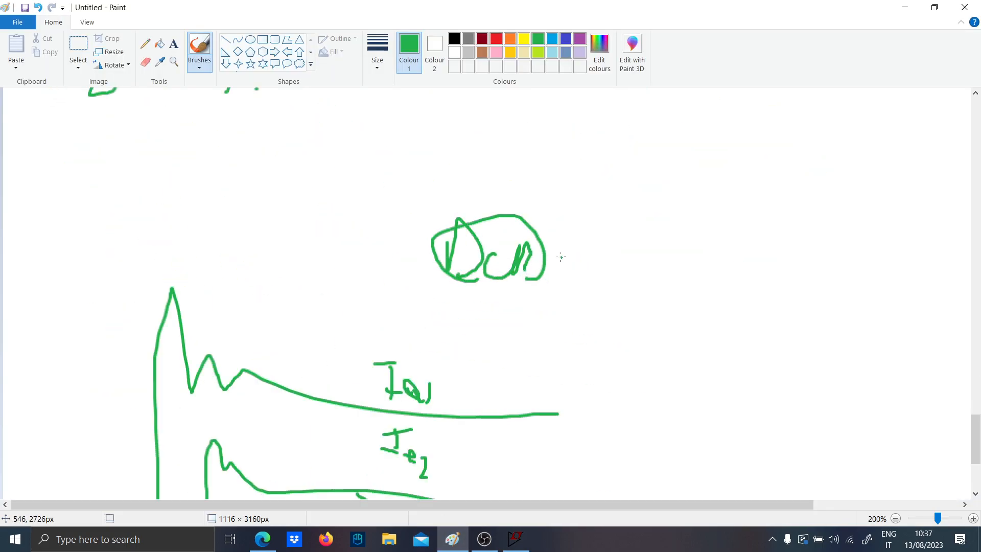
mouse_move(517, 161)
mouse_down()
mouse_move(504, 195)
mouse_move(554, 202)
mouse_up()
mouse_move(560, 209)
mouse_down()
mouse_move(573, 166)
mouse_move(506, 206)
mouse_move(565, 223)
mouse_up()
mouse_move(573, 330)
mouse_down()
mouse_move(590, 209)
mouse_move(725, 240)
mouse_move(846, 375)
mouse_move(972, 395)
mouse_up()
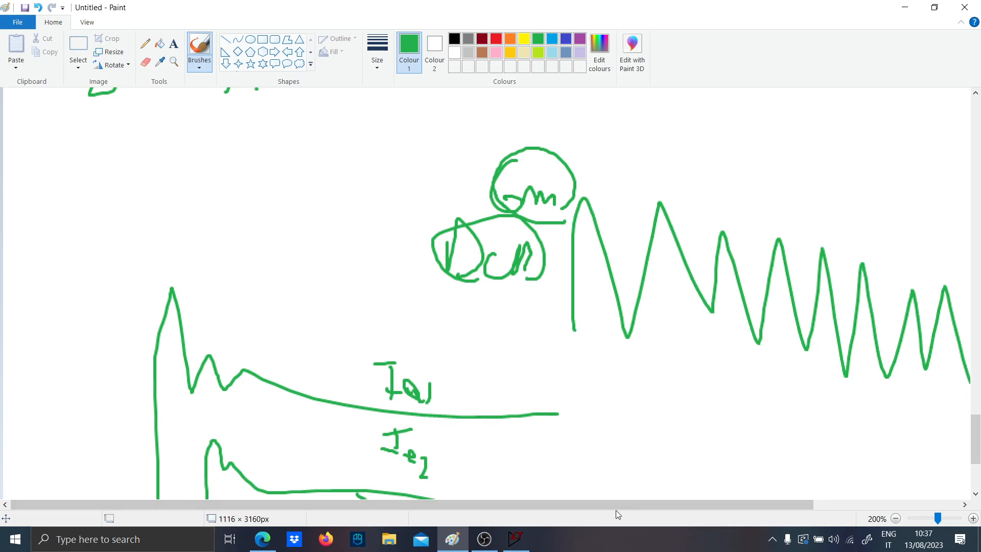
drag(615, 510, 761, 510)
mouse_move(558, 228)
mouse_down()
mouse_move(672, 153)
mouse_move(937, 194)
mouse_move(961, 215)
mouse_up()
click(904, 7)
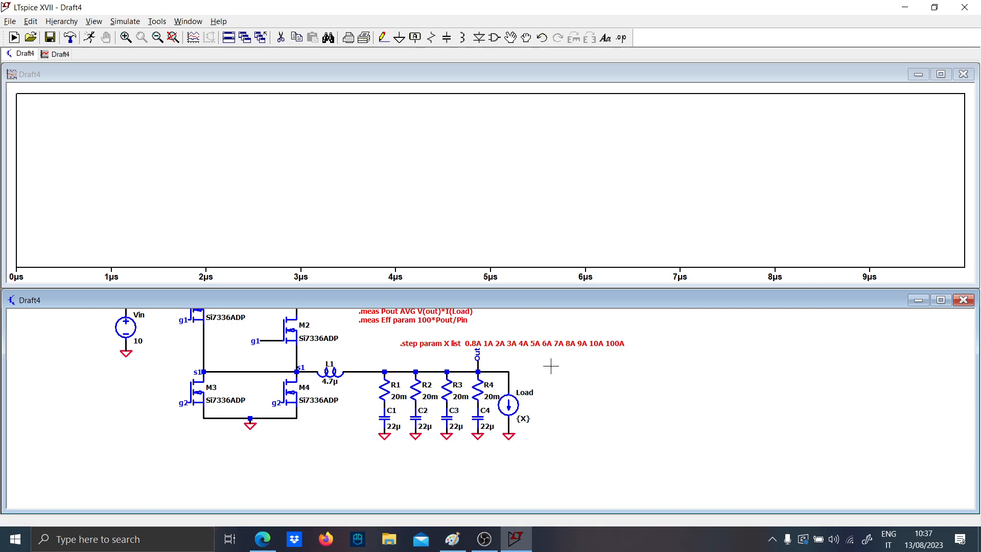
- Plot the stepped measurement data from the SPICE error log and add the eff trace
key(ctrl+l)
scroll(537, 342, down, 13)
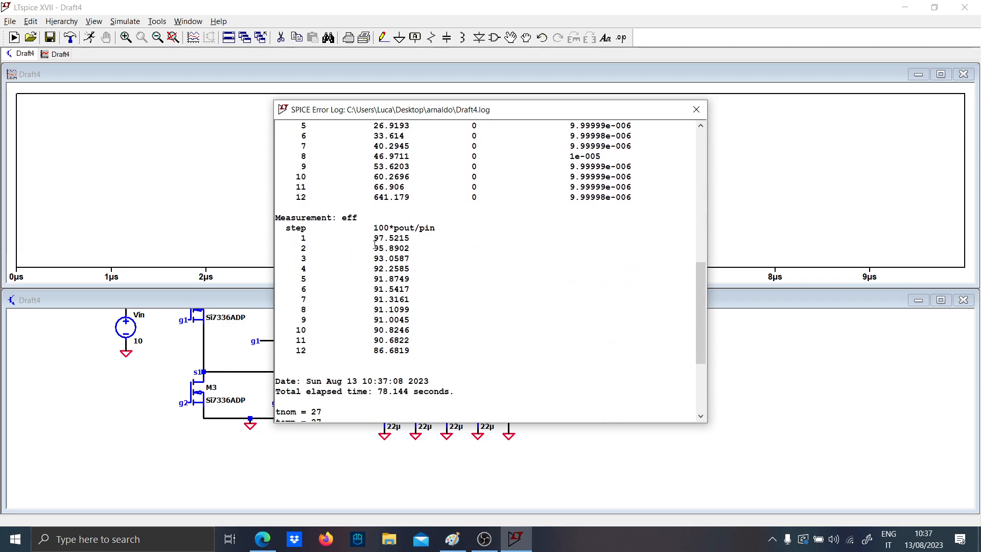
drag(296, 237, 416, 352)
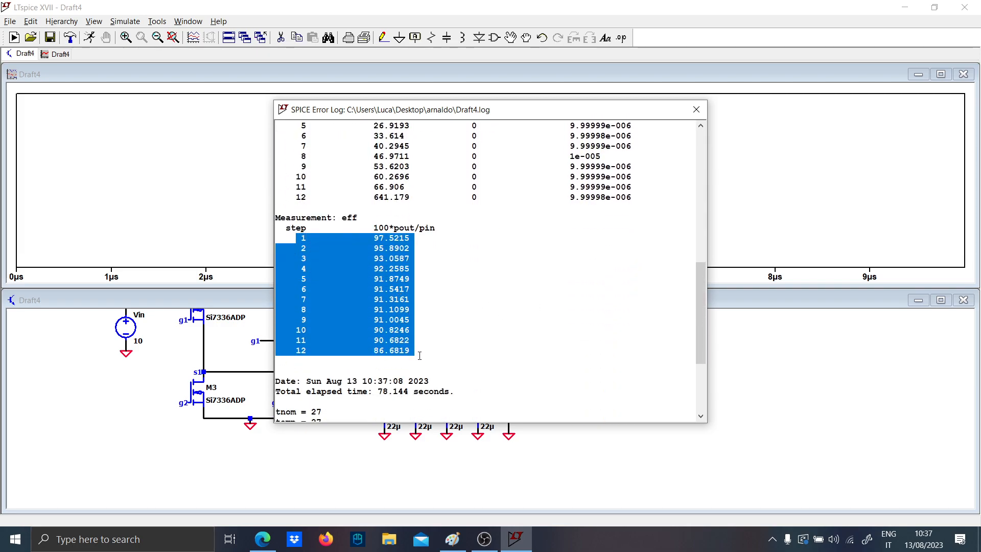
right_click(388, 306)
click(419, 330)
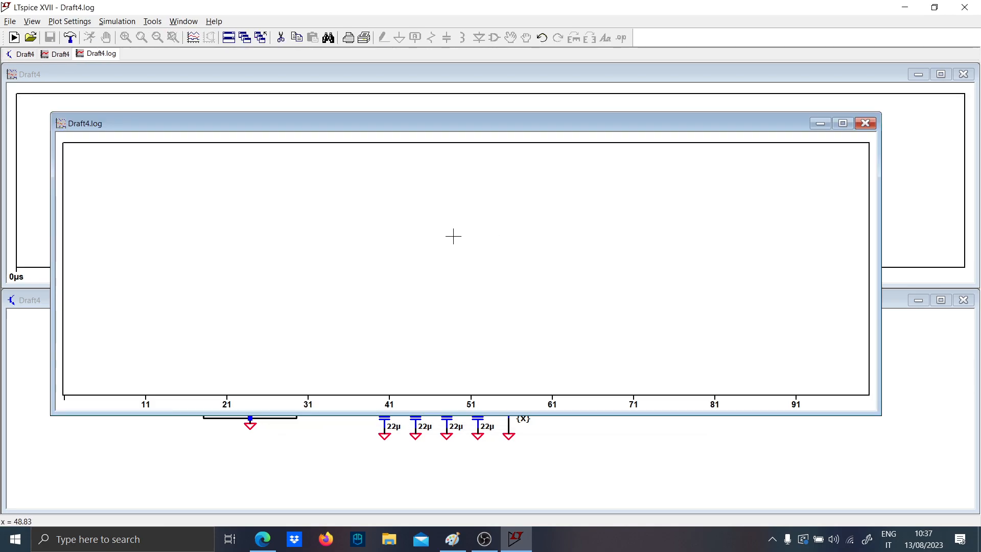
right_click(227, 179)
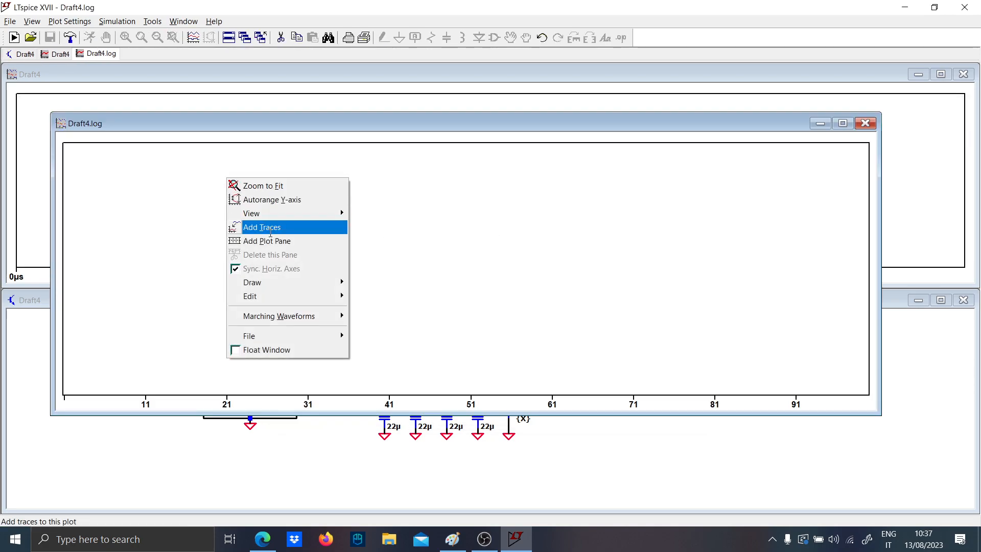
click(270, 228)
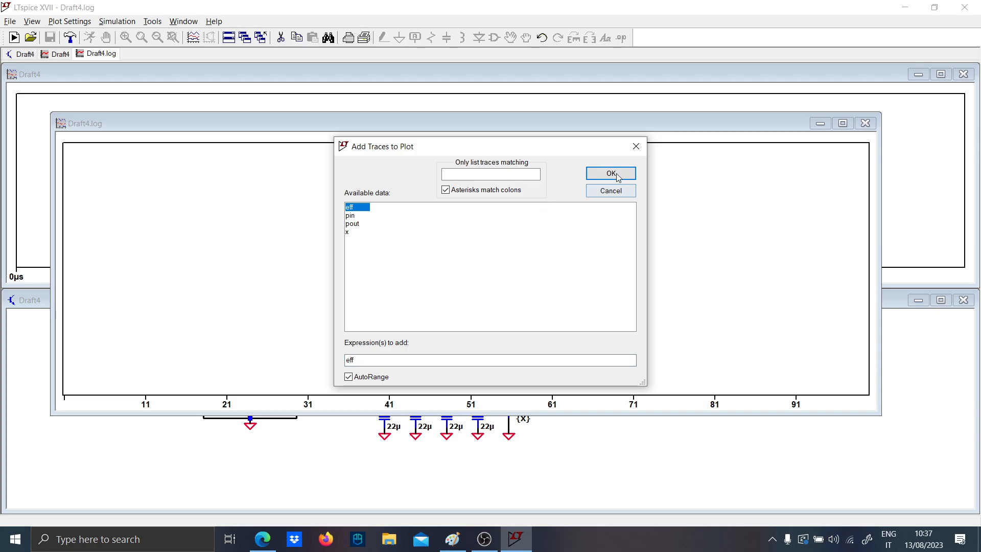
click(611, 174)
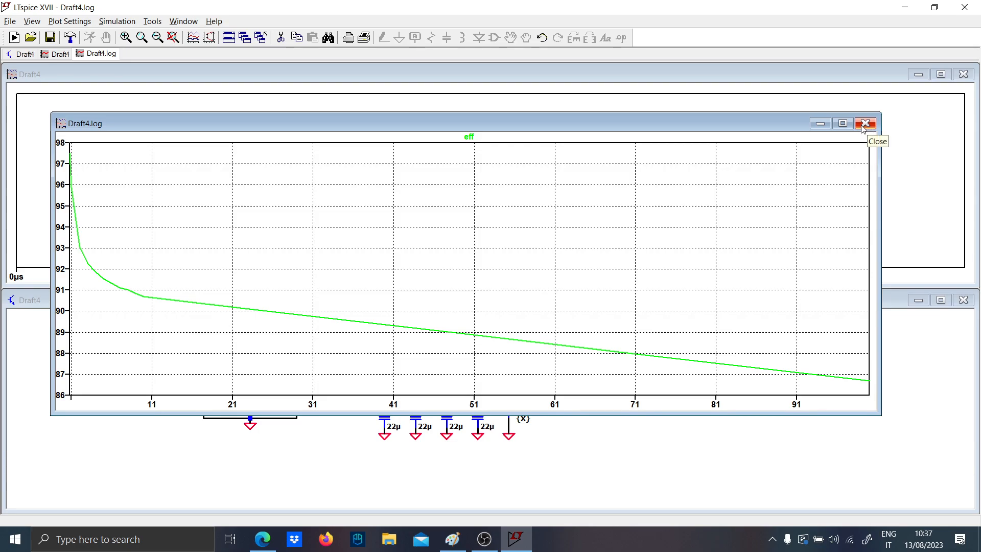
- Set the Load current source's value to 100m
click(509, 443)
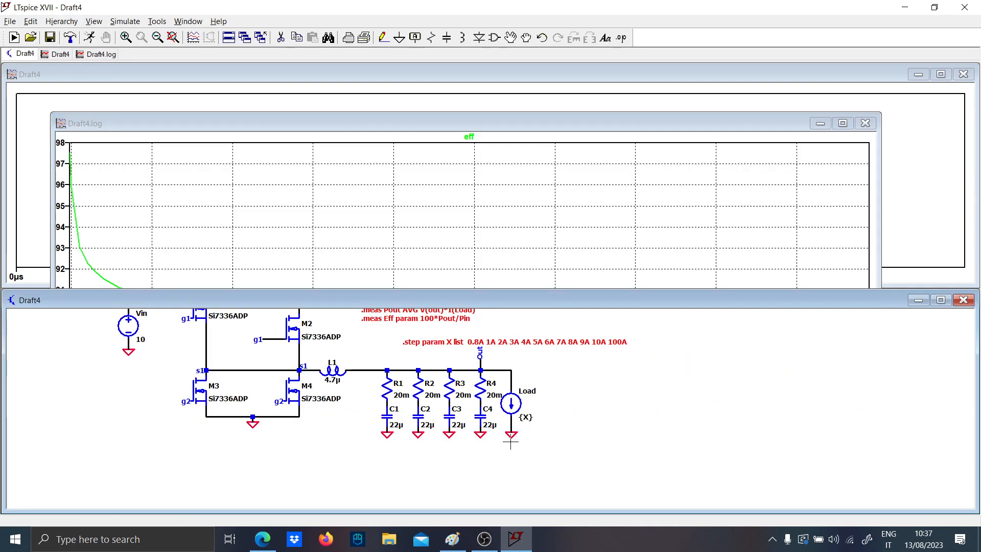
right_click(528, 419)
text(100)
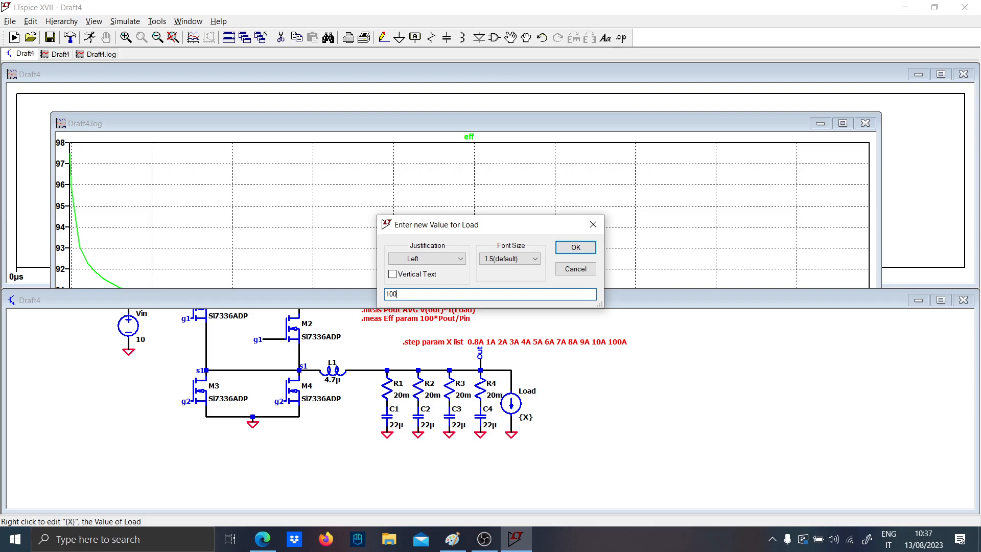
text(m)
key(Return)
- Set the transient simulation's stop time to 10m and clear its time to start saving data
drag(347, 341, 422, 478)
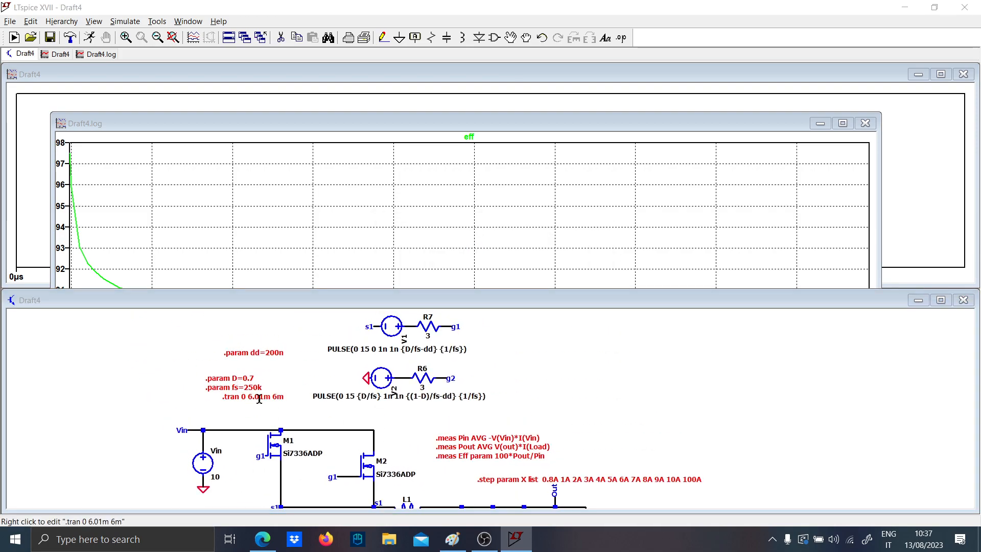
right_click(259, 398)
double_click(553, 222)
key(BackSpace)
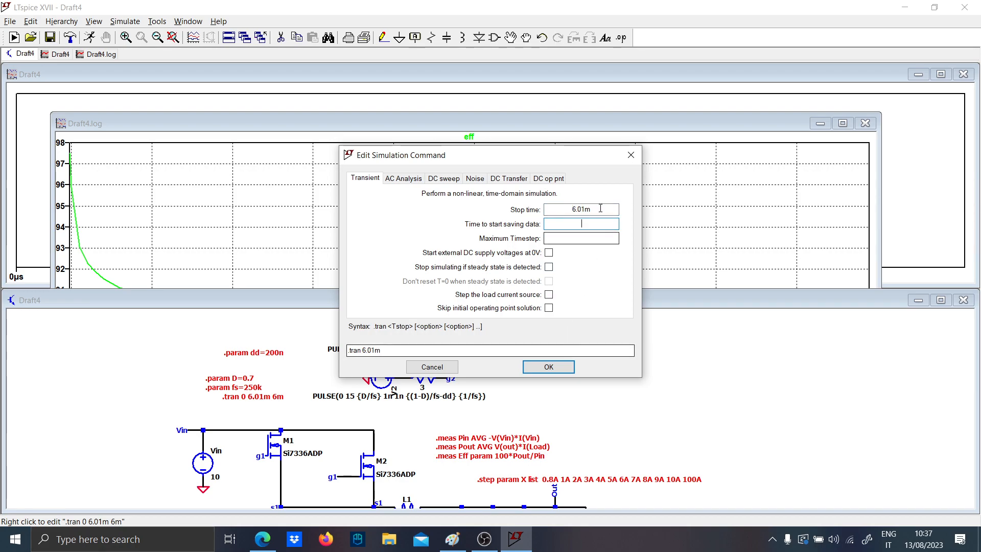
double_click(552, 212)
text(10m)
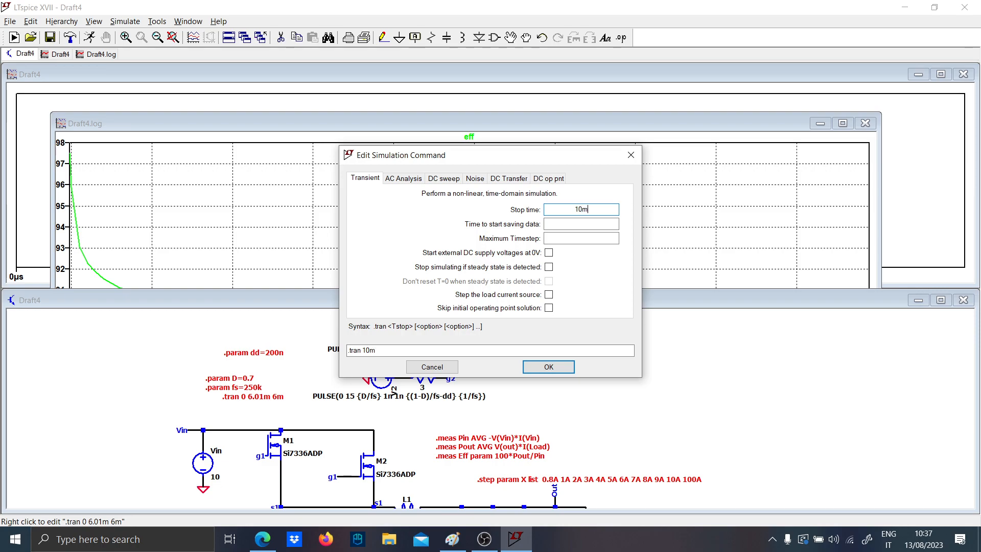
key(Return)
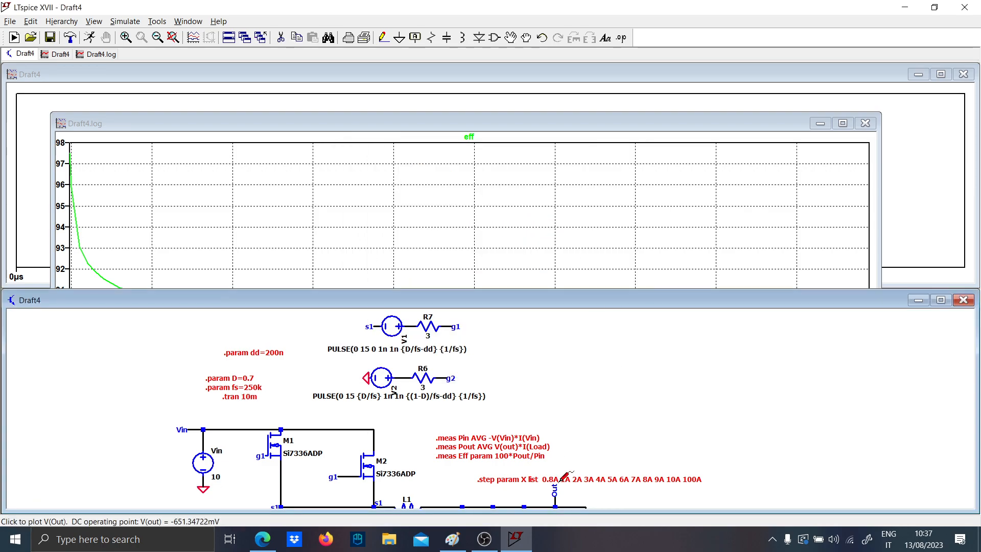
- Turn the .step param X list directive into a comment so the load sweep is disabled
right_click(554, 488)
key(Escape)
right_click(513, 478)
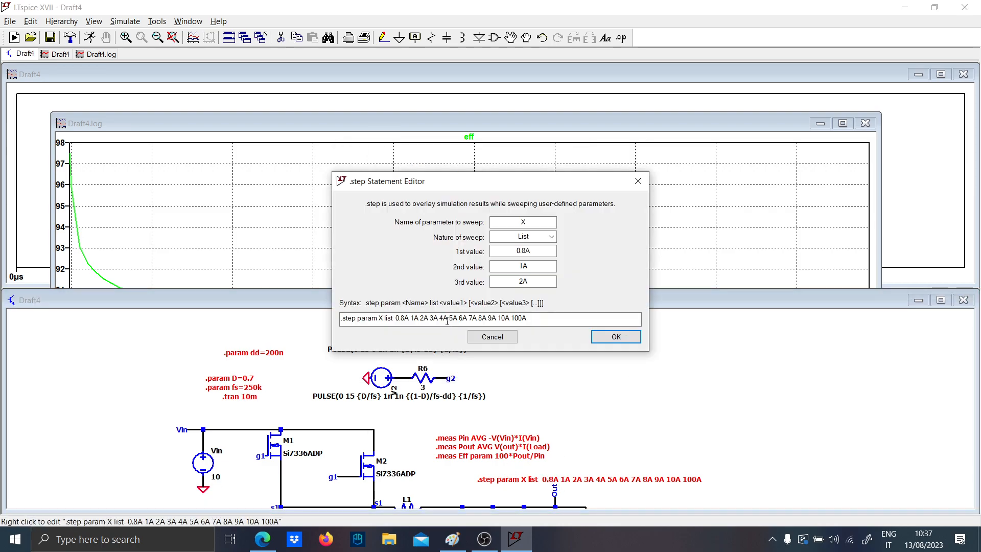
key(Escape)
click(356, 238)
click(621, 229)
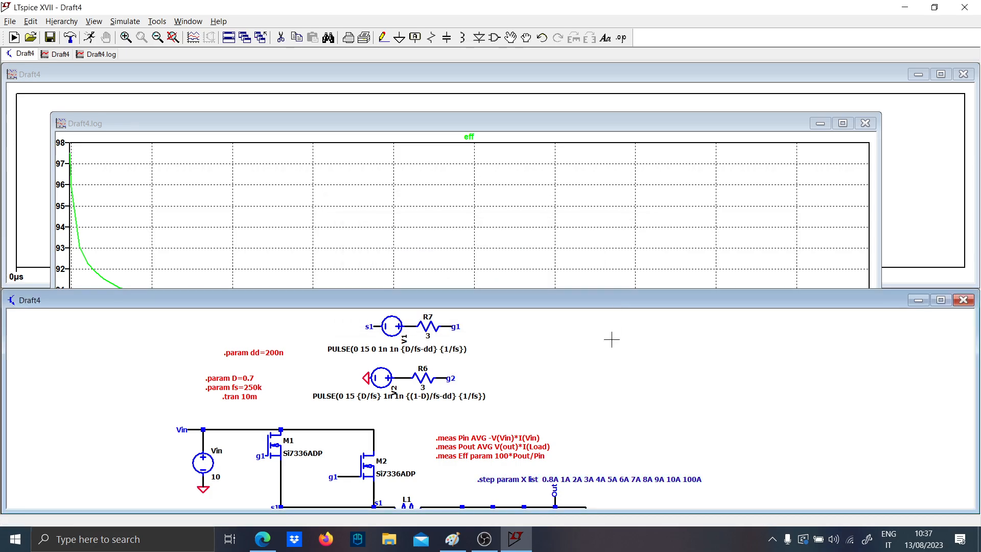
- Run the simulation and plot the output voltage, followed by the input voltage at Vin
click(89, 39)
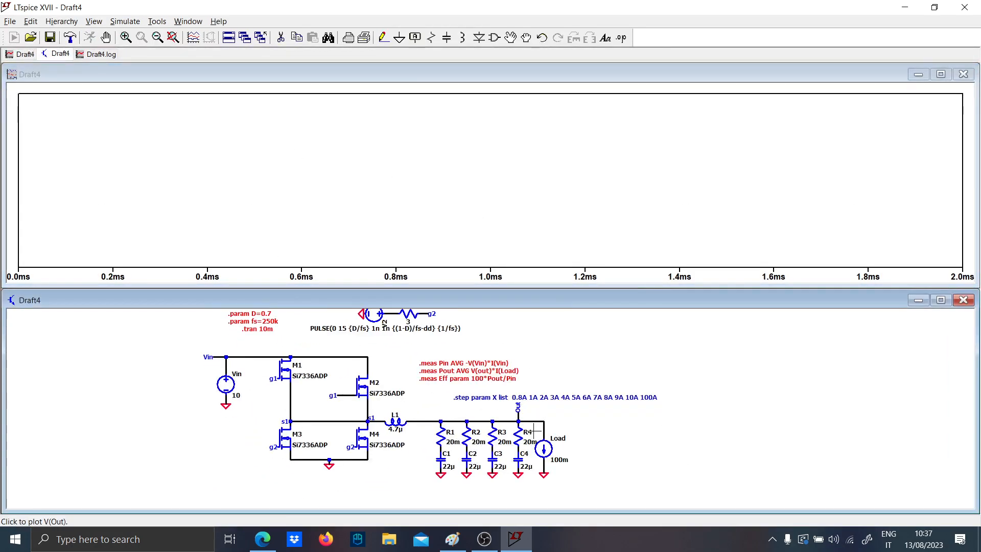
click(536, 420)
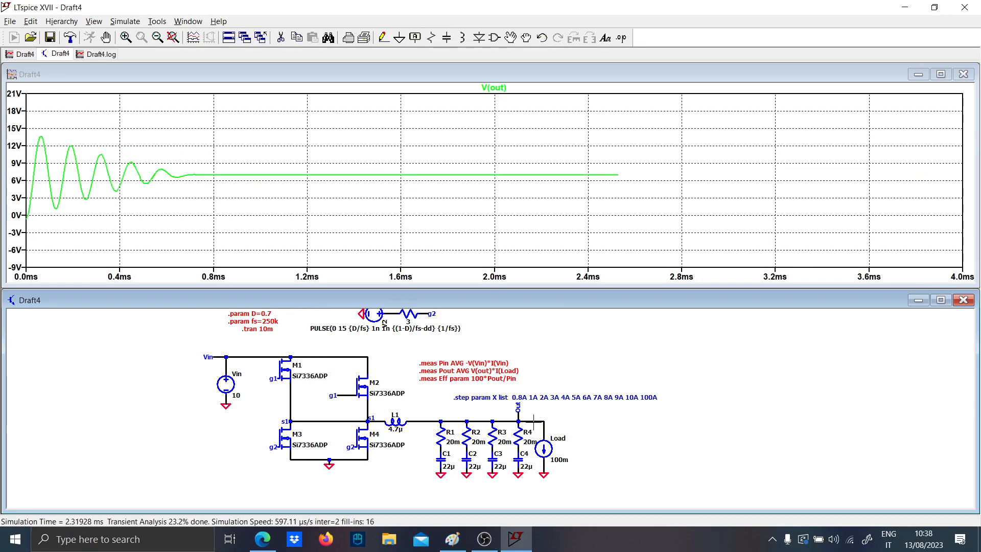
click(229, 355)
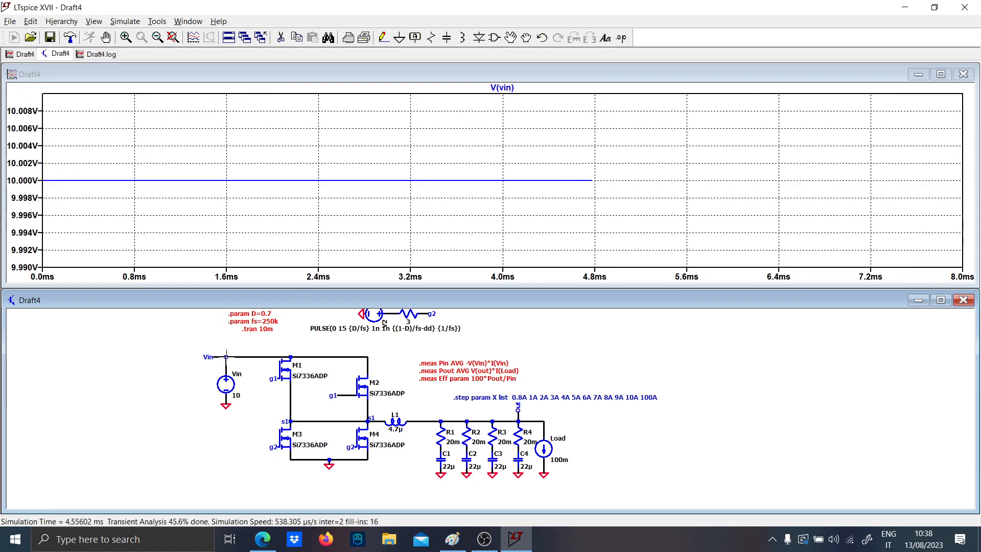
- Set the Load current to 10m, rerun the simulation and add the output voltage to the plot
right_click(559, 459)
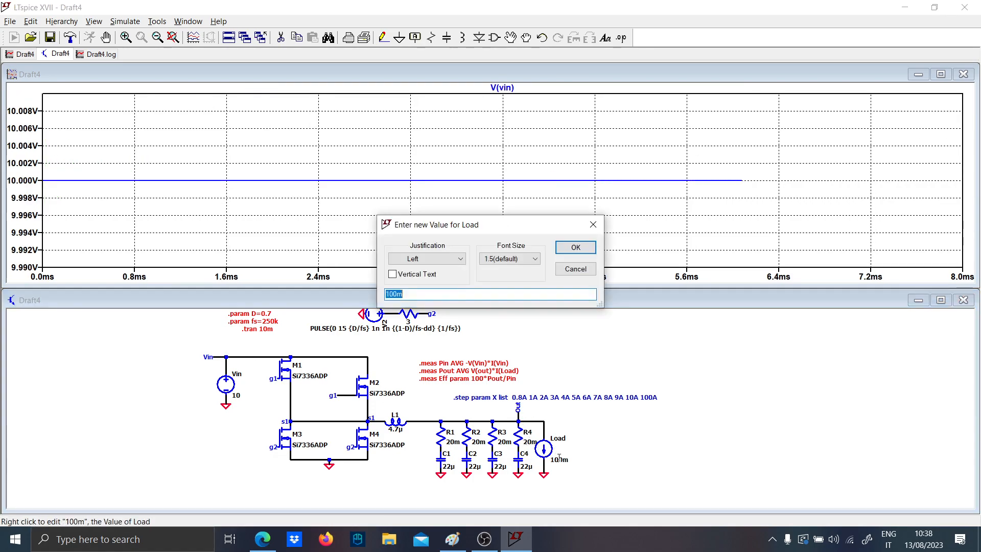
text(10m)
key(Return)
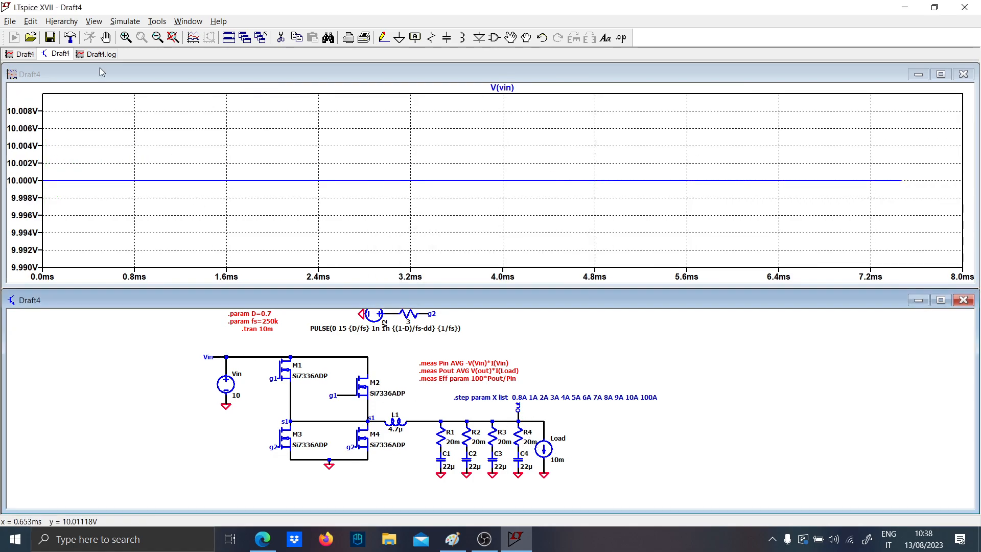
click(91, 37)
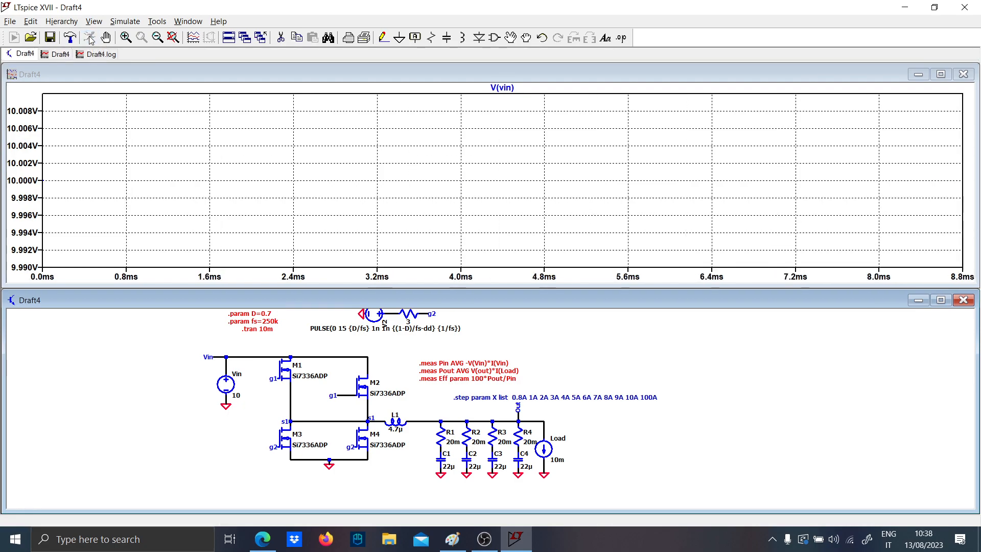
click(522, 418)
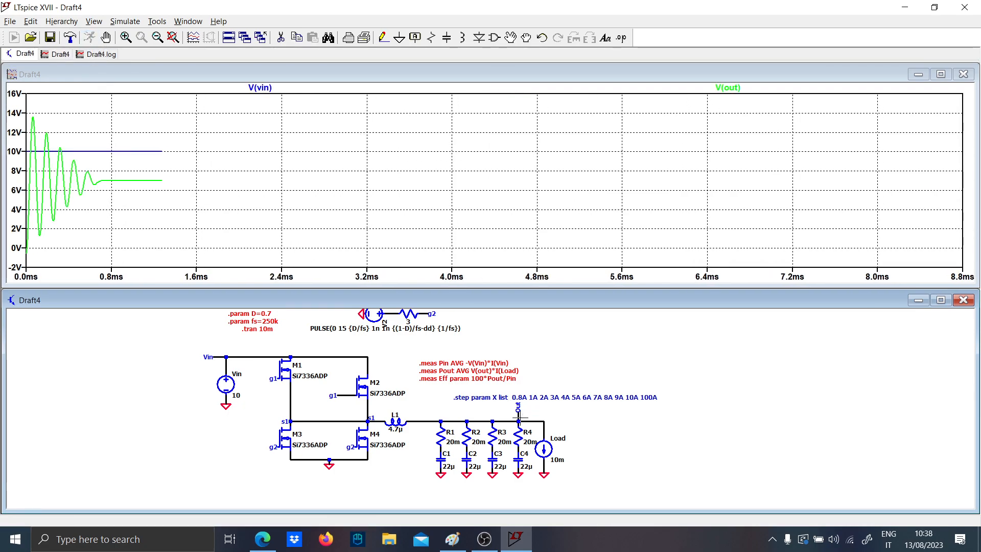
- Set the Load current source's value to 1m
right_click(558, 460)
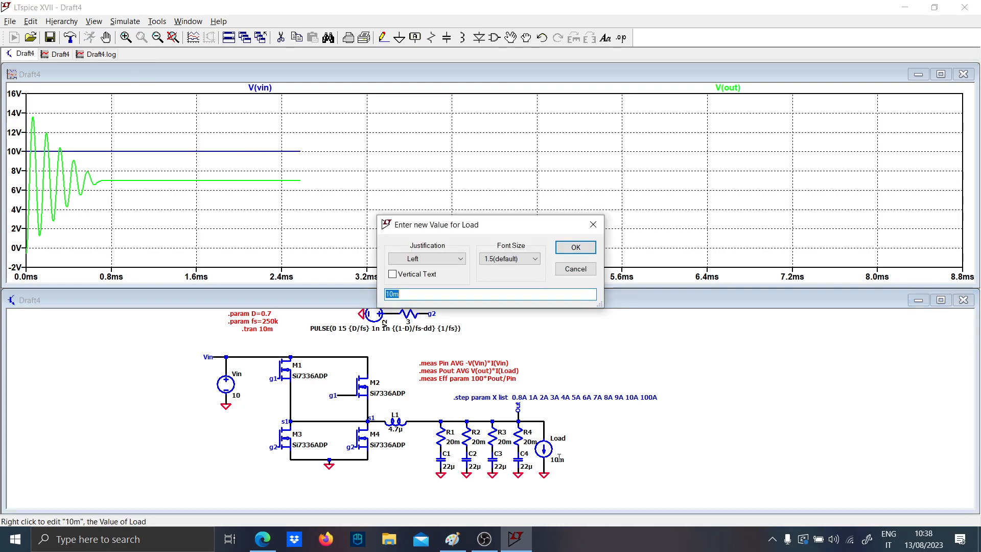
text(1m)
key(Return)
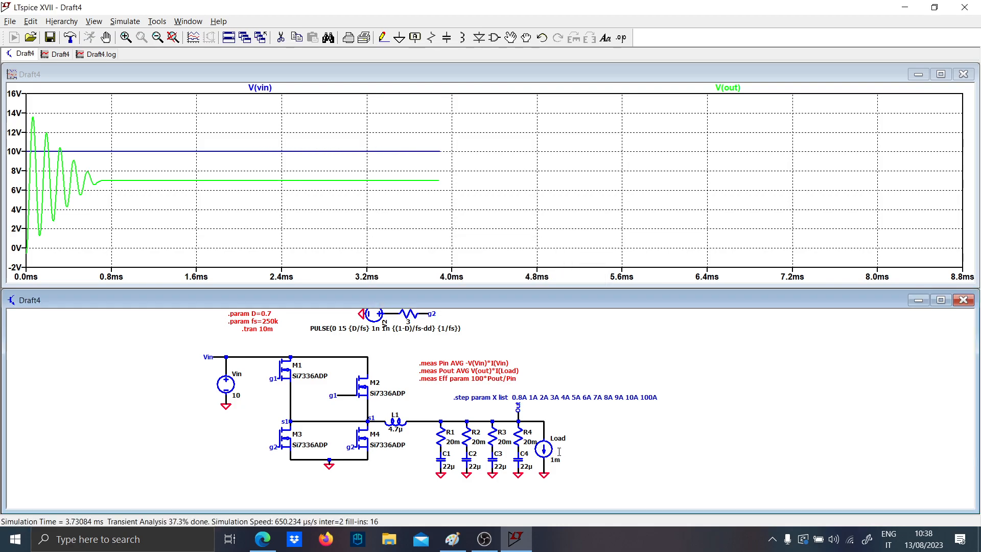
- Plot the power of the load and of the Vin source, examining each up close in its steady-state portion
alt+click(545, 441)
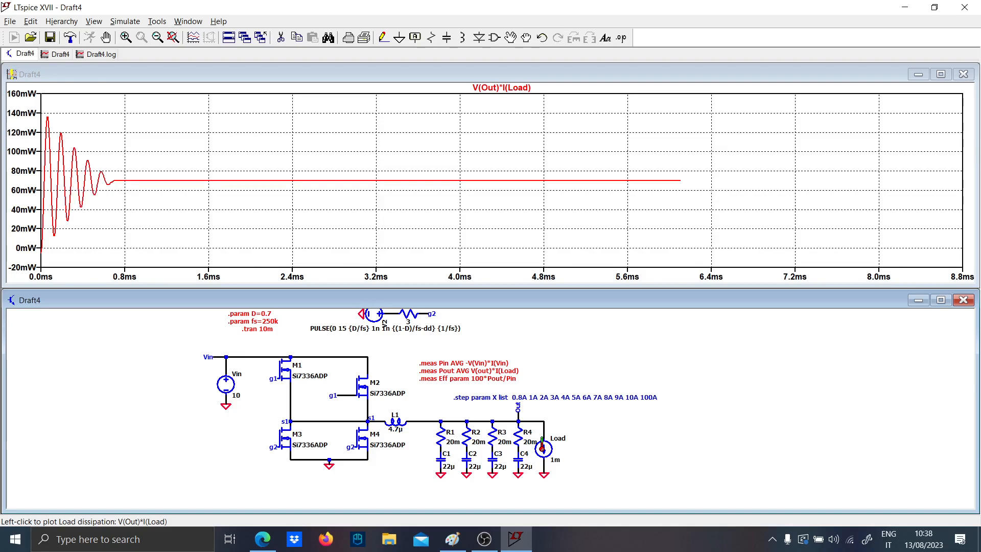
click(601, 180)
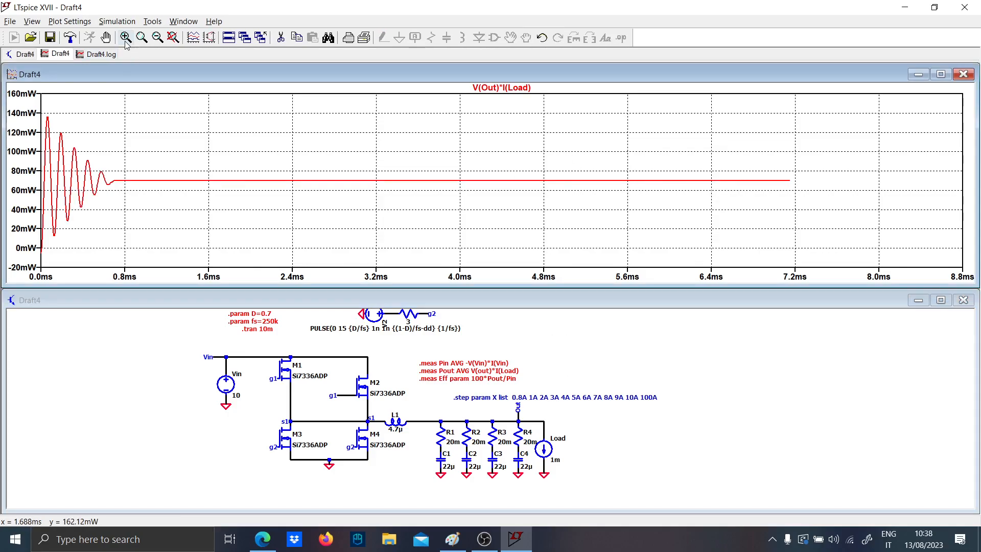
drag(529, 174, 587, 190)
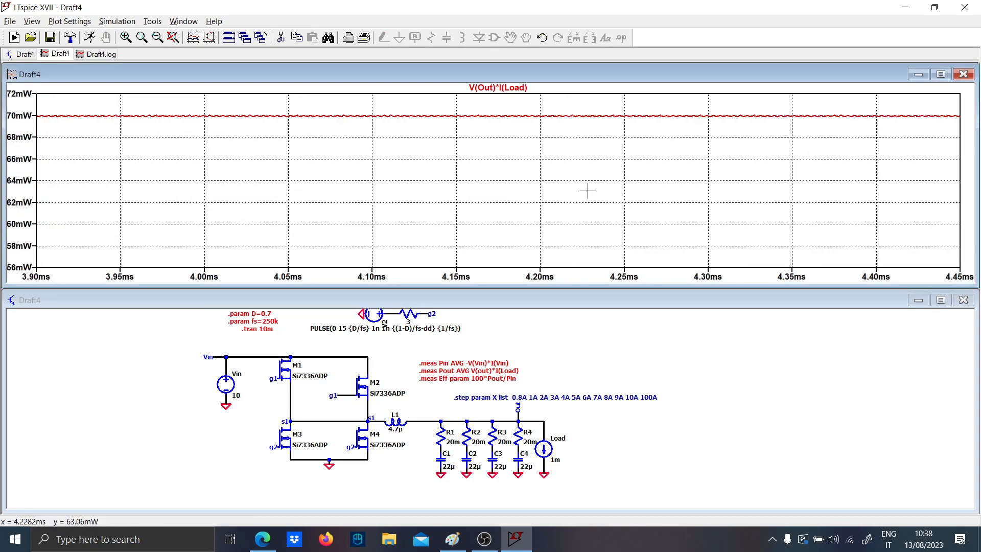
click(223, 385)
alt+click(222, 385)
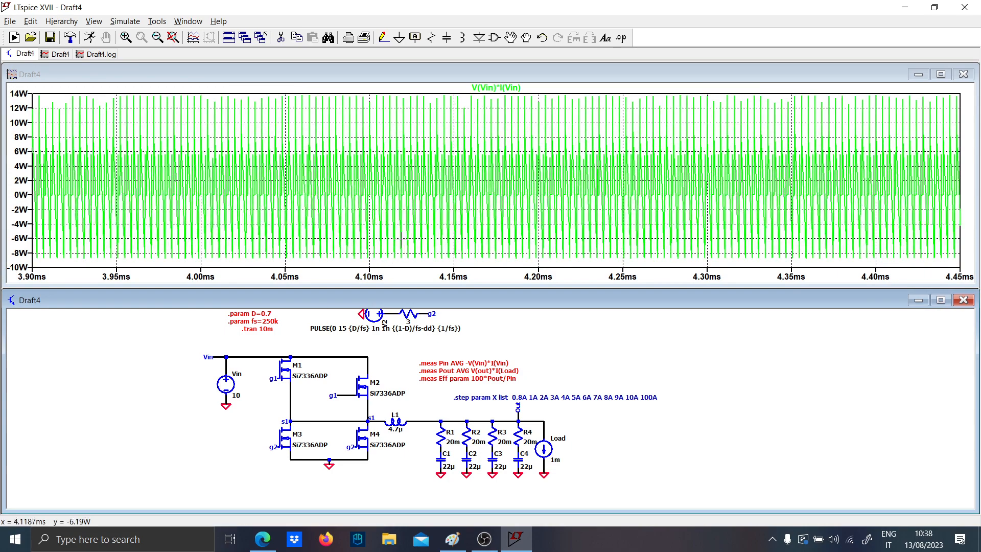
mouse_move(383, 268)
mouse_down()
mouse_move(507, 105)
mouse_move(520, 104)
mouse_up()
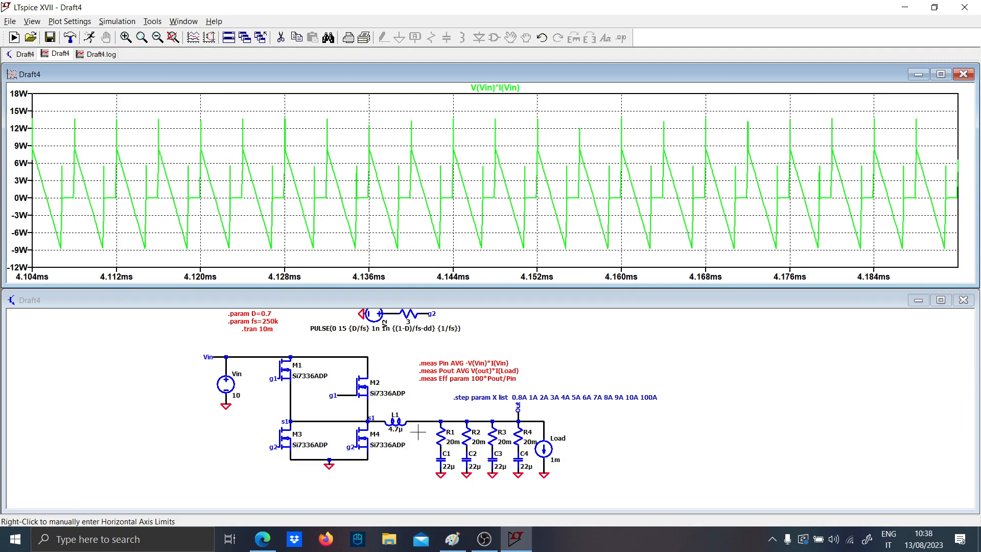
- Compare the currents of inductor L1 and source Vin over a few switching cycles, and plot M2's drain current alone
click(401, 421)
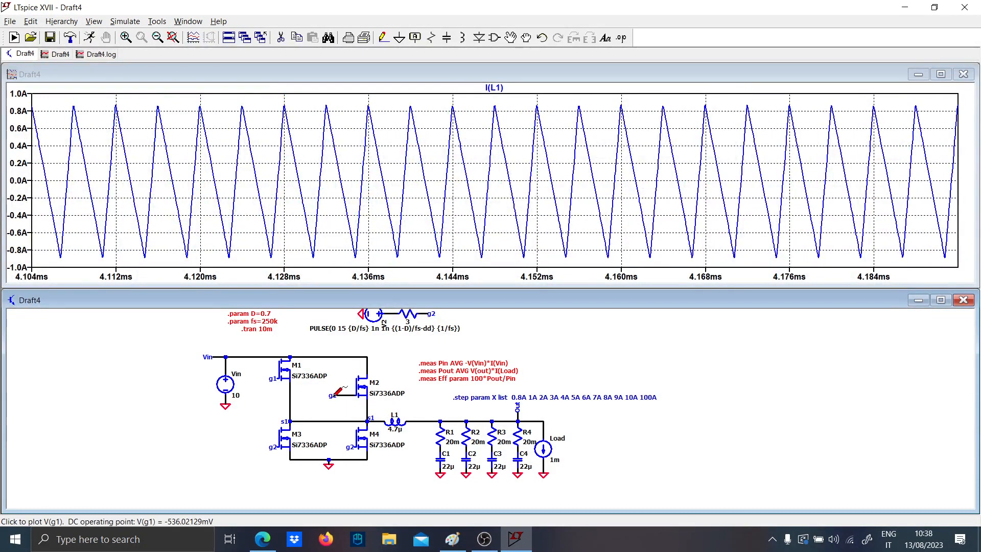
click(225, 384)
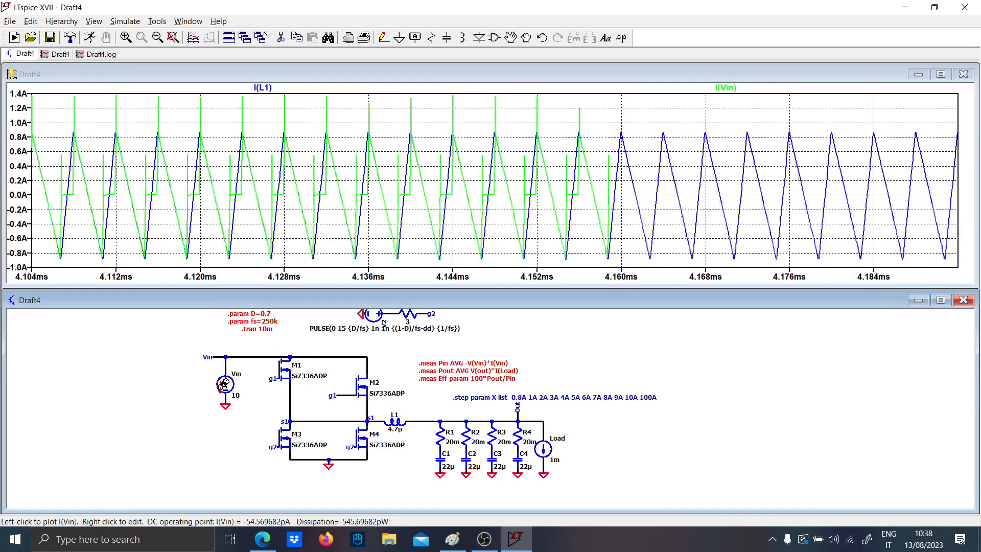
drag(93, 251, 323, 94)
click(368, 365)
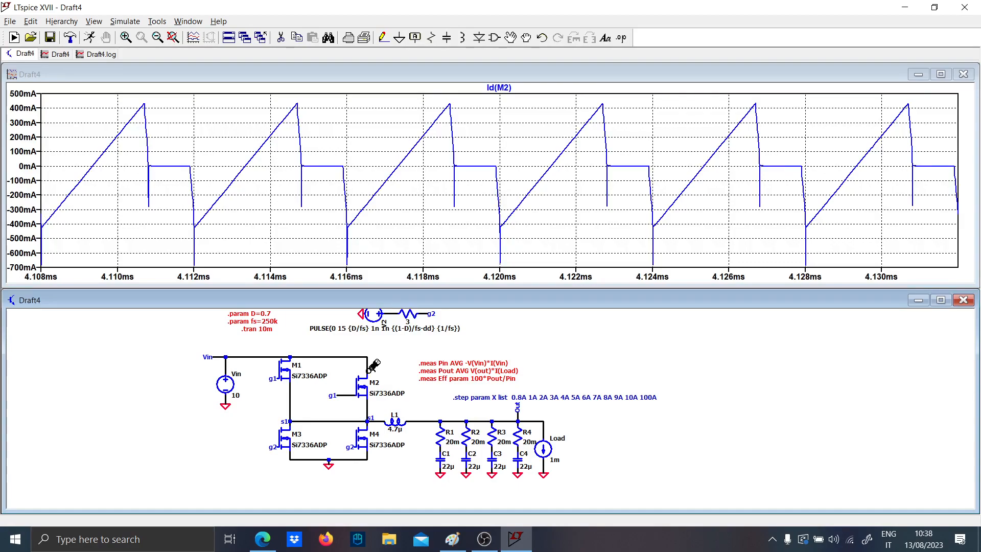
- Plot the load current over the full time span and replace it with the load's power dissipation
click(549, 448)
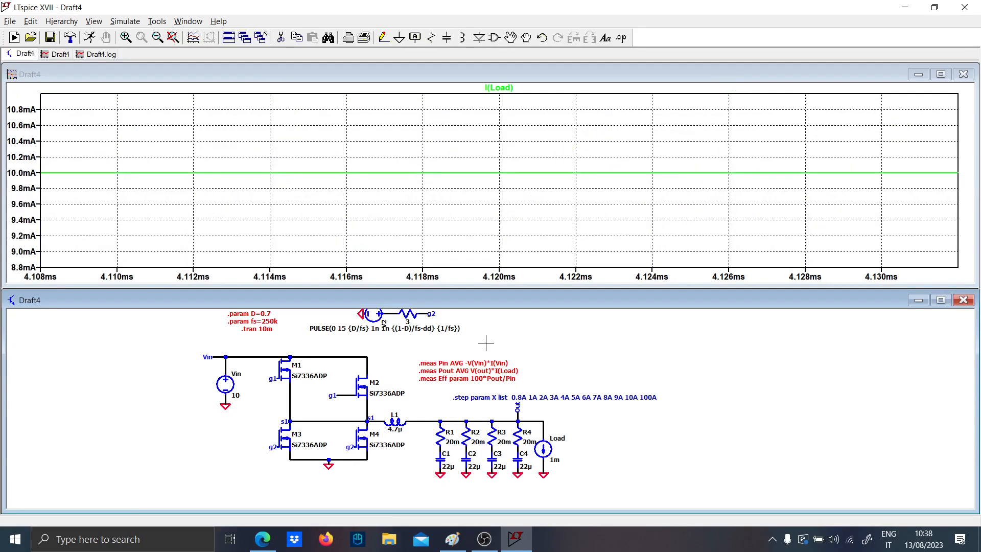
right_click(321, 205)
click(337, 210)
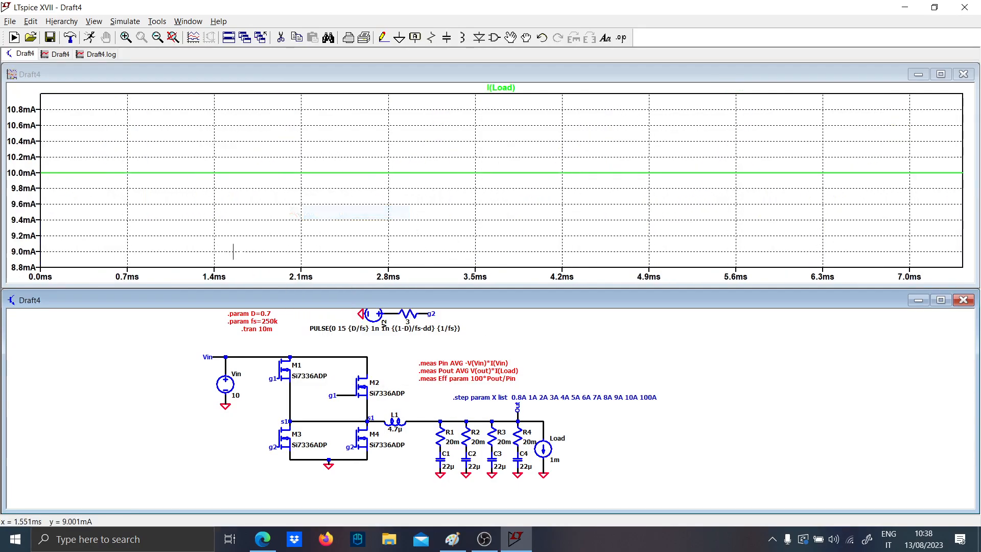
alt+double_click(544, 448)
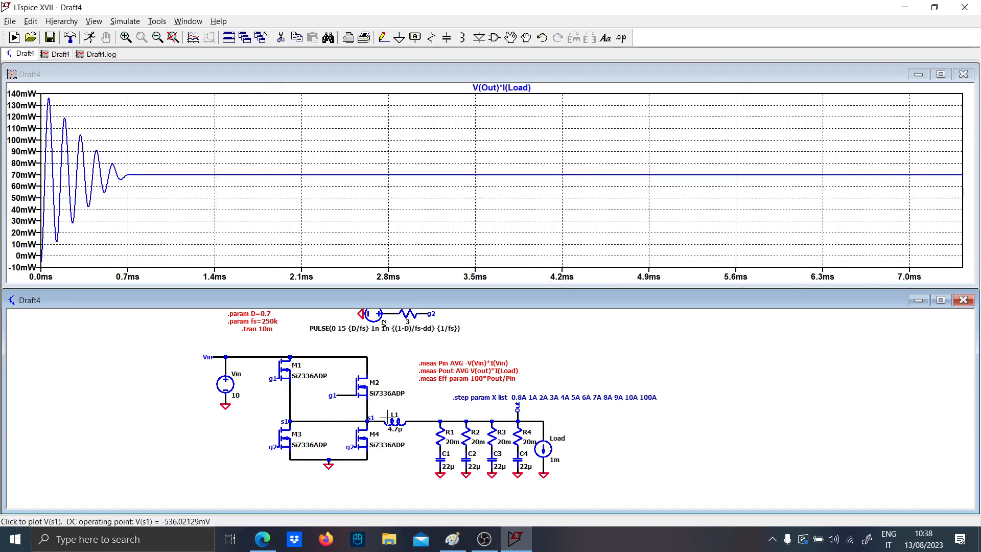